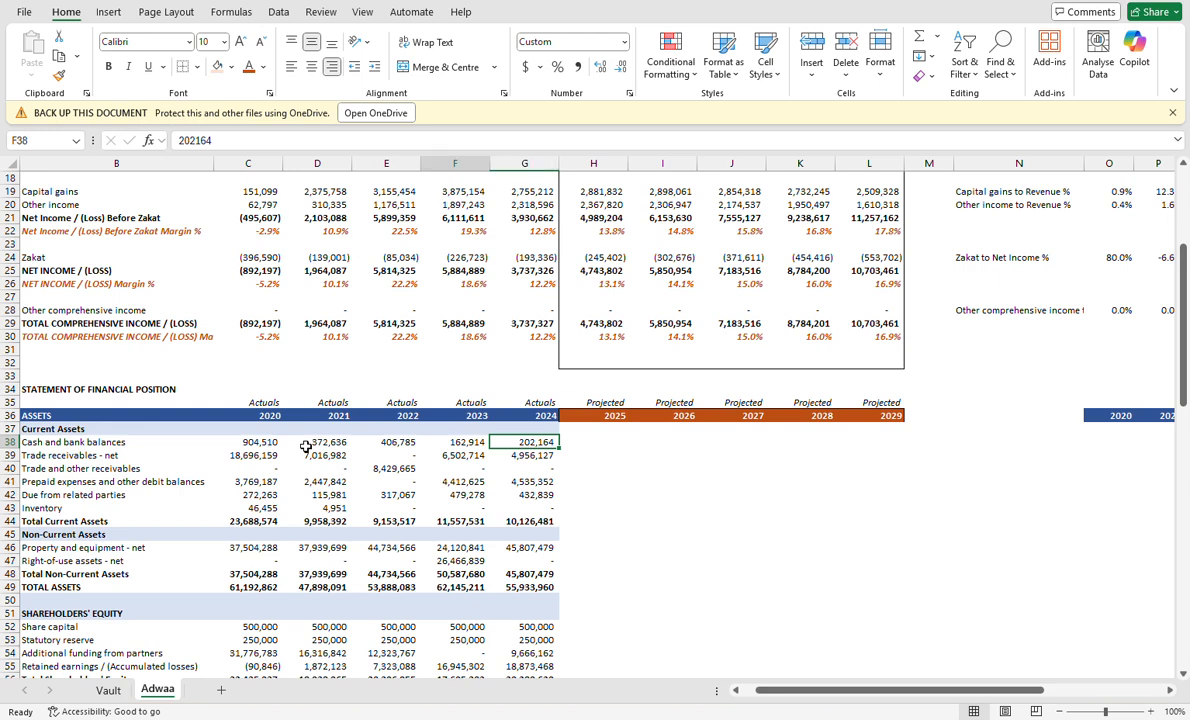
Replace the 2020 Total Current Assets value in C44 with the formula =SUM(C38:C43).
key("Down")
key("Down")
key("Down")
key("Down")
key("Down")
key("Down")
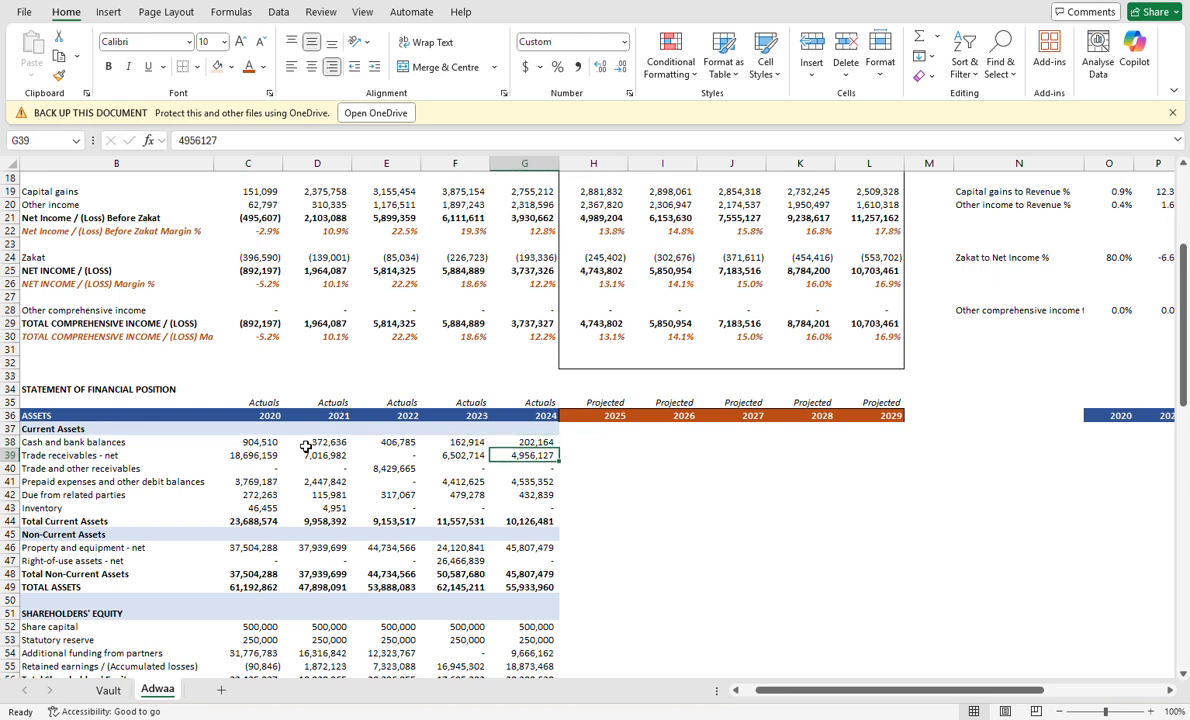
key("ctrl+Left")
key("Right")
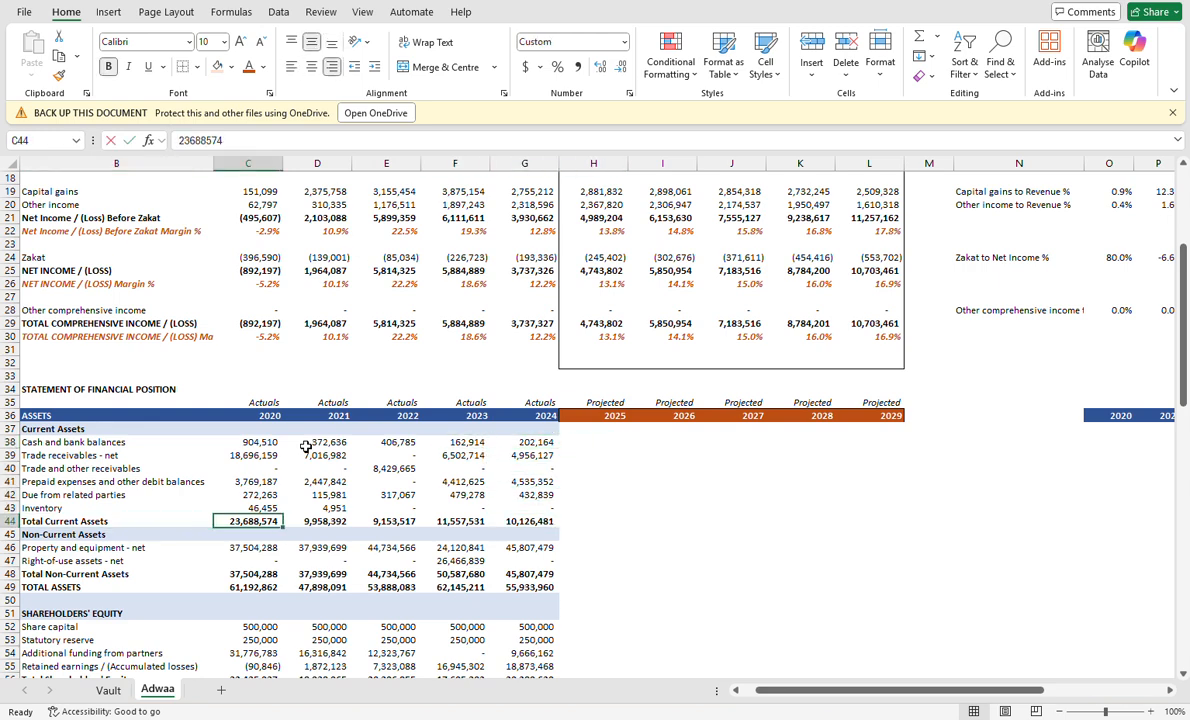
key("alt+equal")
left_click_drag(213, 475, 306, 447)
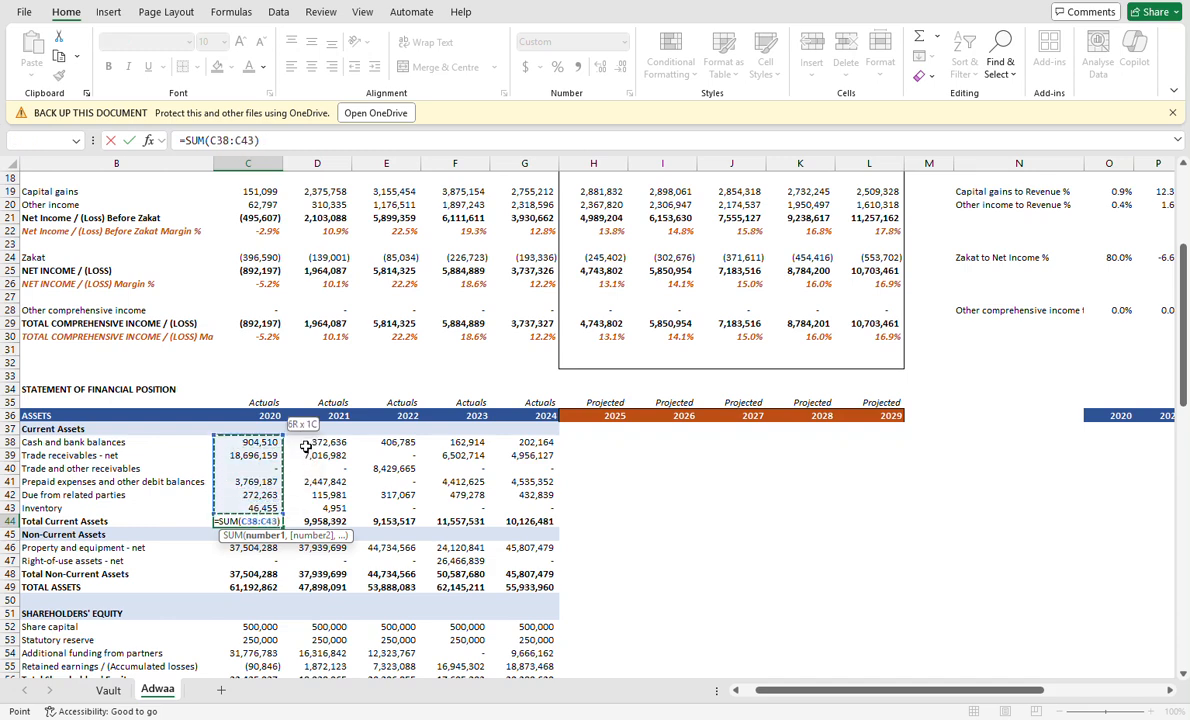
key("ctrl+Return")
Fill the Total Current Assets formula from C44 across all years through 2029 in L44.
key("shift+Right")
key("shift+Right")
key("shift+Right")
key("shift+Right")
key("shift+Right")
key("shift+Right")
key("shift+Right")
key("shift+Right")
key("shift+Right")
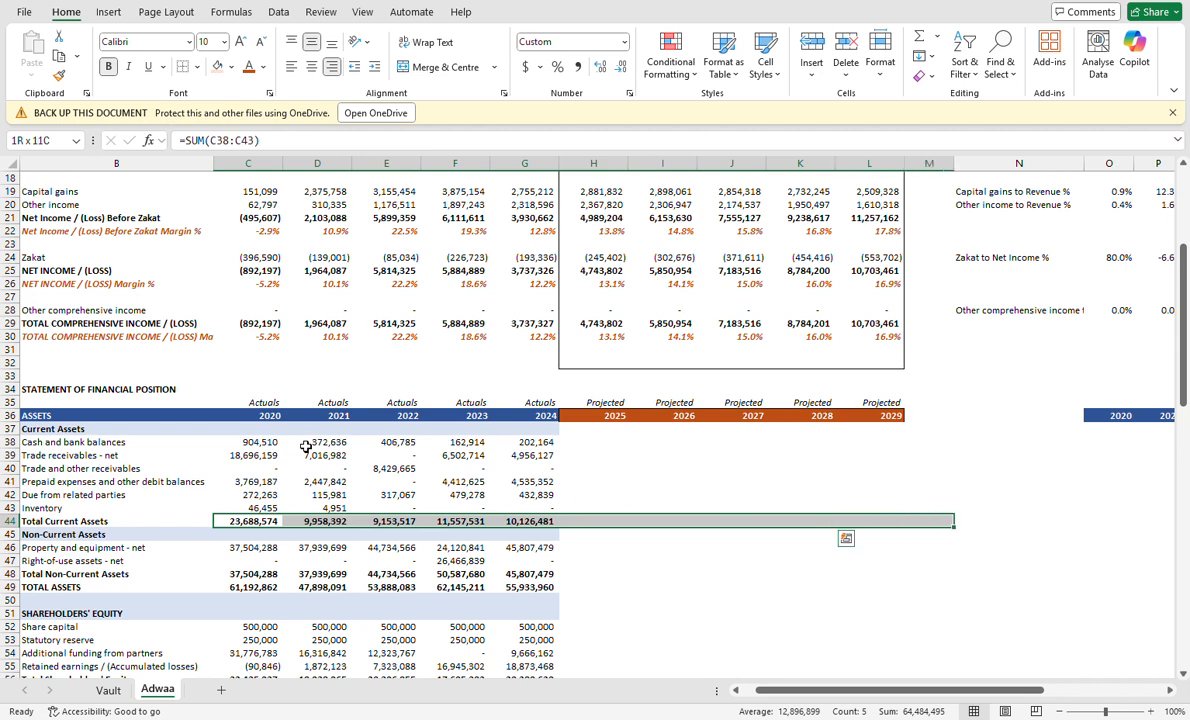
Replace the 2020 Total Non-Current Assets value in C48 with the formula =SUM(C46:C47).
key("Down")
key("Down")
key("Down")
key("Down")
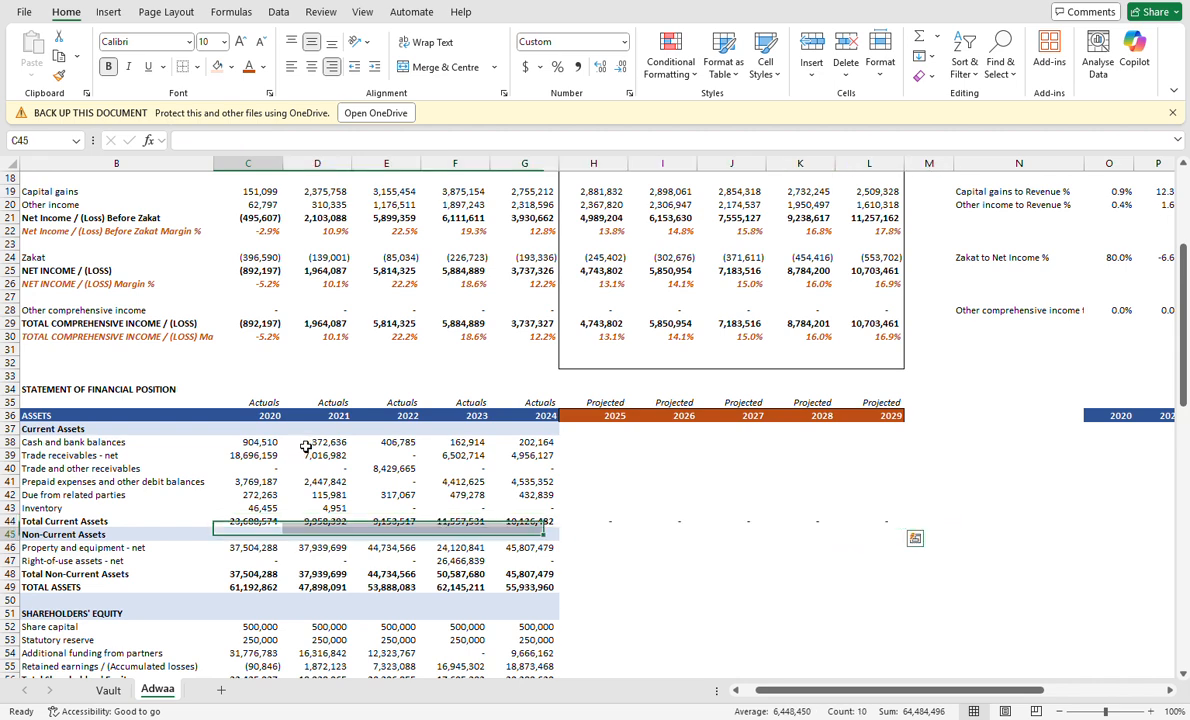
key("alt+equal")
key("ctrl+Return")
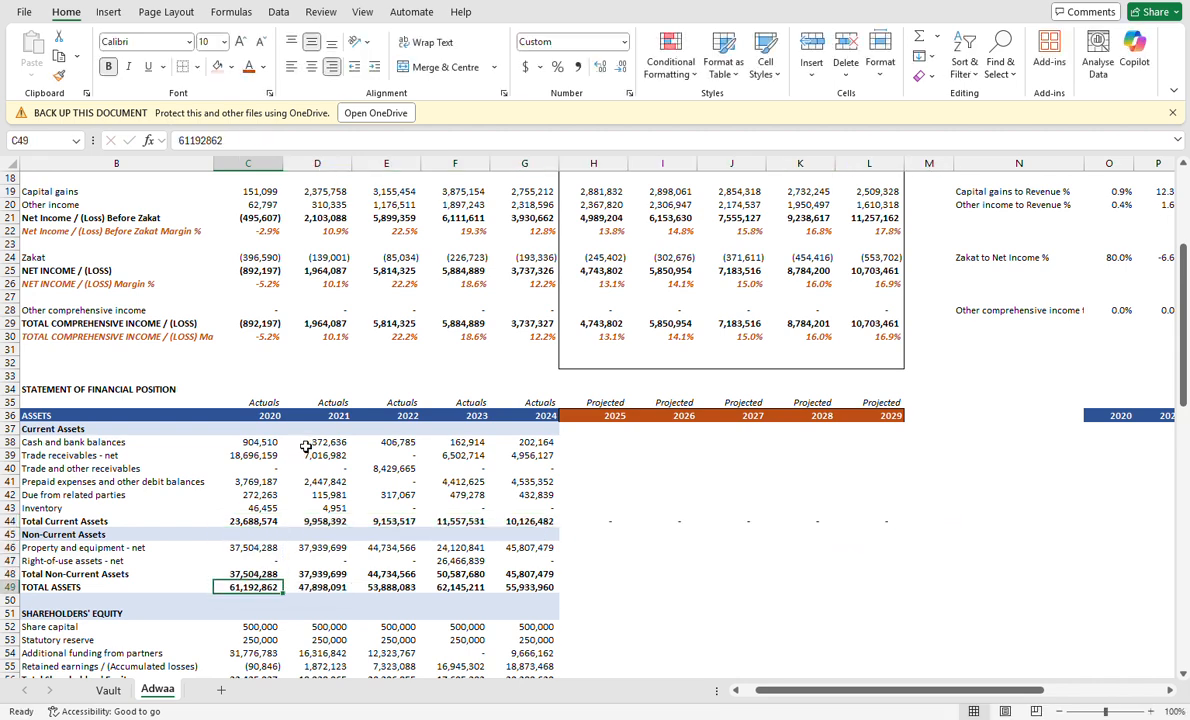
Fill the Total Non-Current Assets formula from C48 across the row through L48.
key("shift+Right")
key("shift+Right")
key("shift+Right")
key("shift+Right")
key("shift+Right")
key("shift+Right")
key("shift+Right")
key("shift+Right")
key("shift+Right")
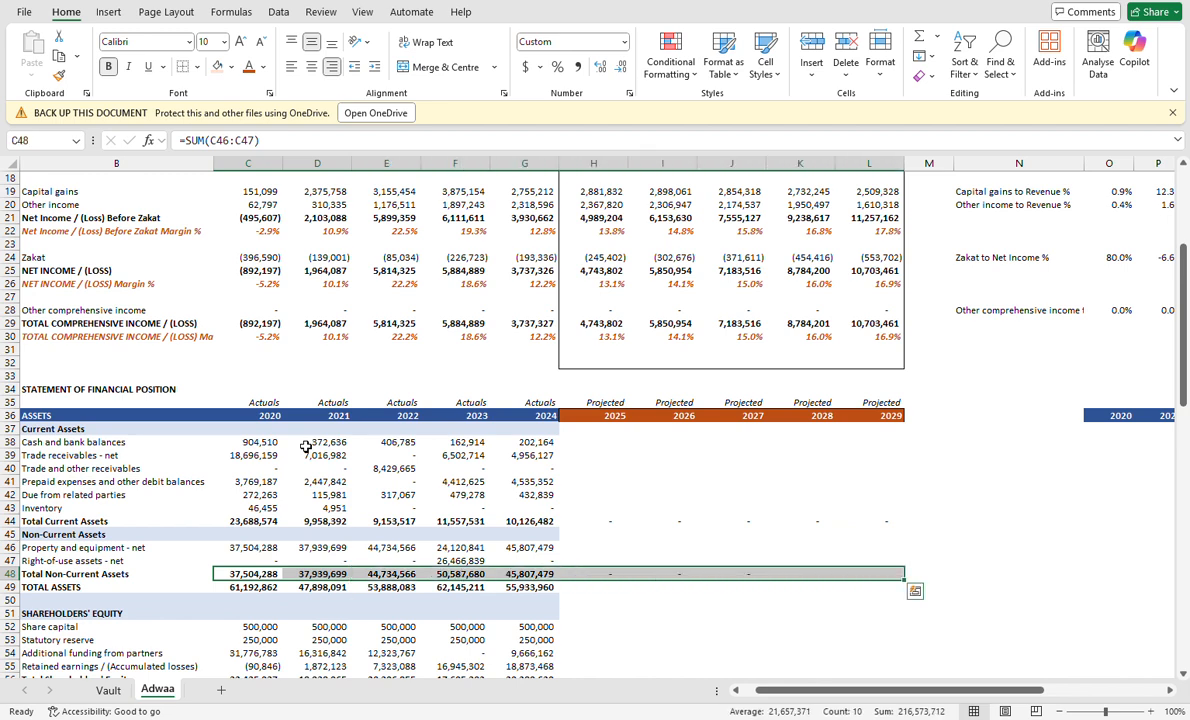
Replace the 2020 Total Assets value in C49 with the formula =C44+C48.
key("Down")
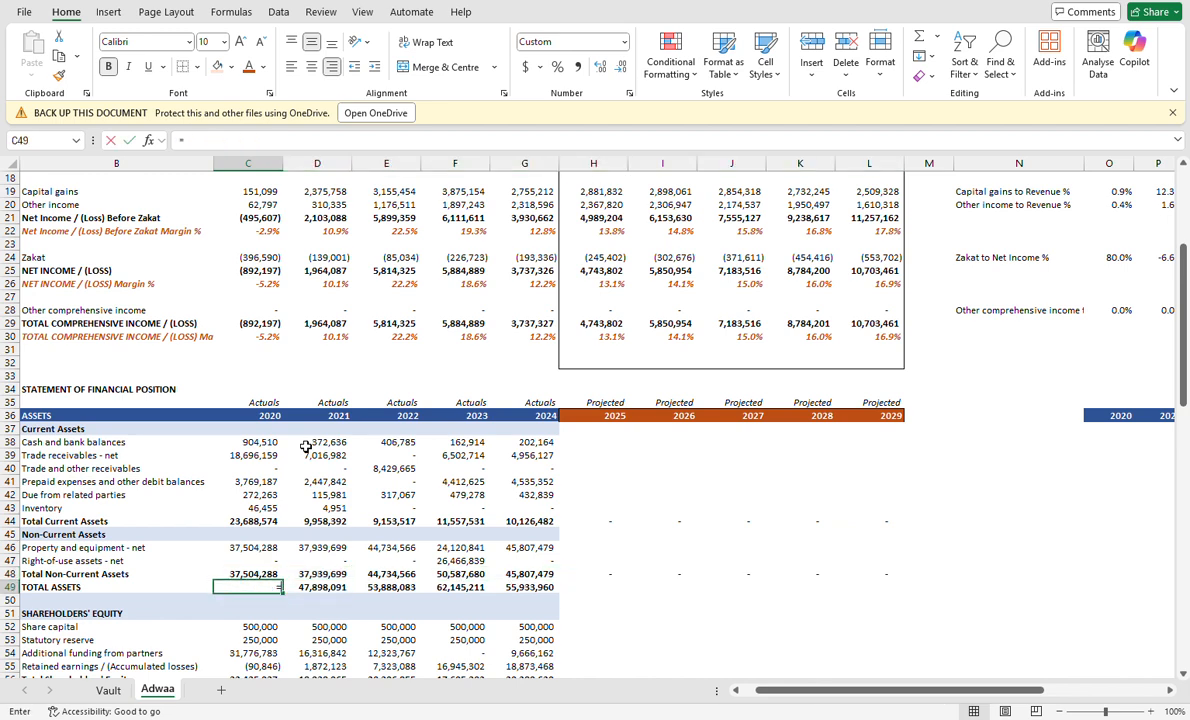
type("=")
key("Up")
key("Up")
key("Up")
key("Up")
key("Up")
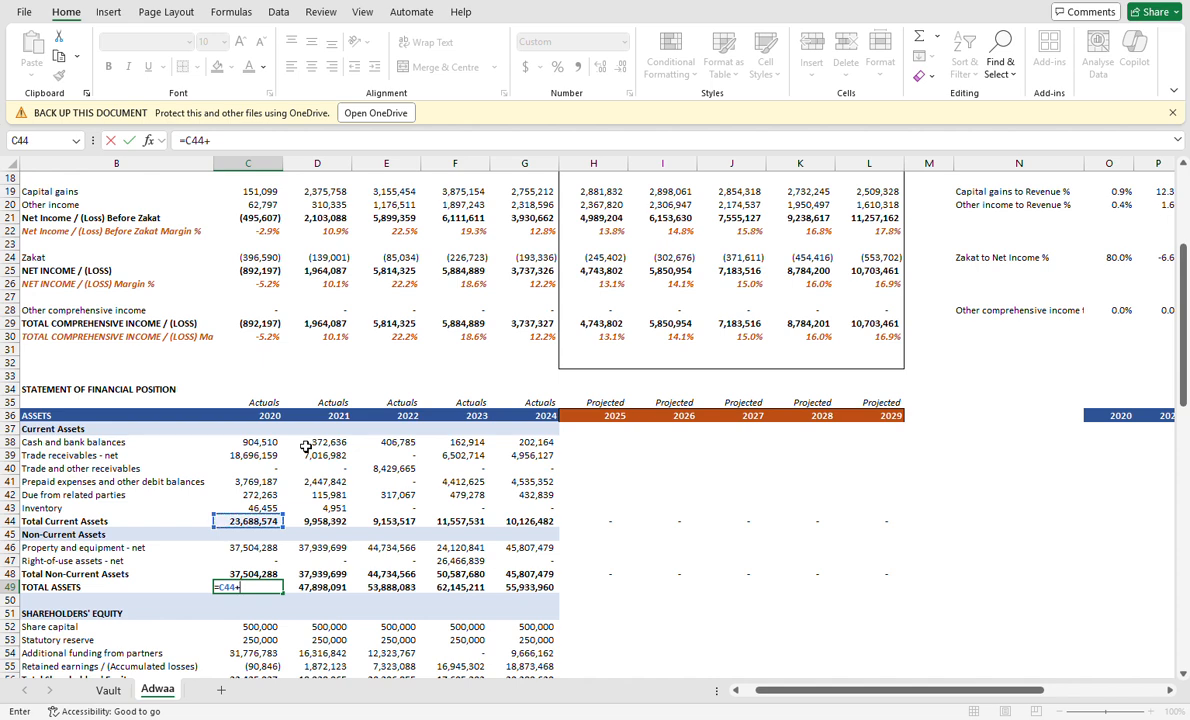
key("Return")
Fill the Total Assets formula from C49 across the actual and projected years through L49.
key("Up")
key("shift+Right")
key("shift+Right")
key("shift+Right")
key("shift+Right")
key("shift+Right")
key("shift+Right")
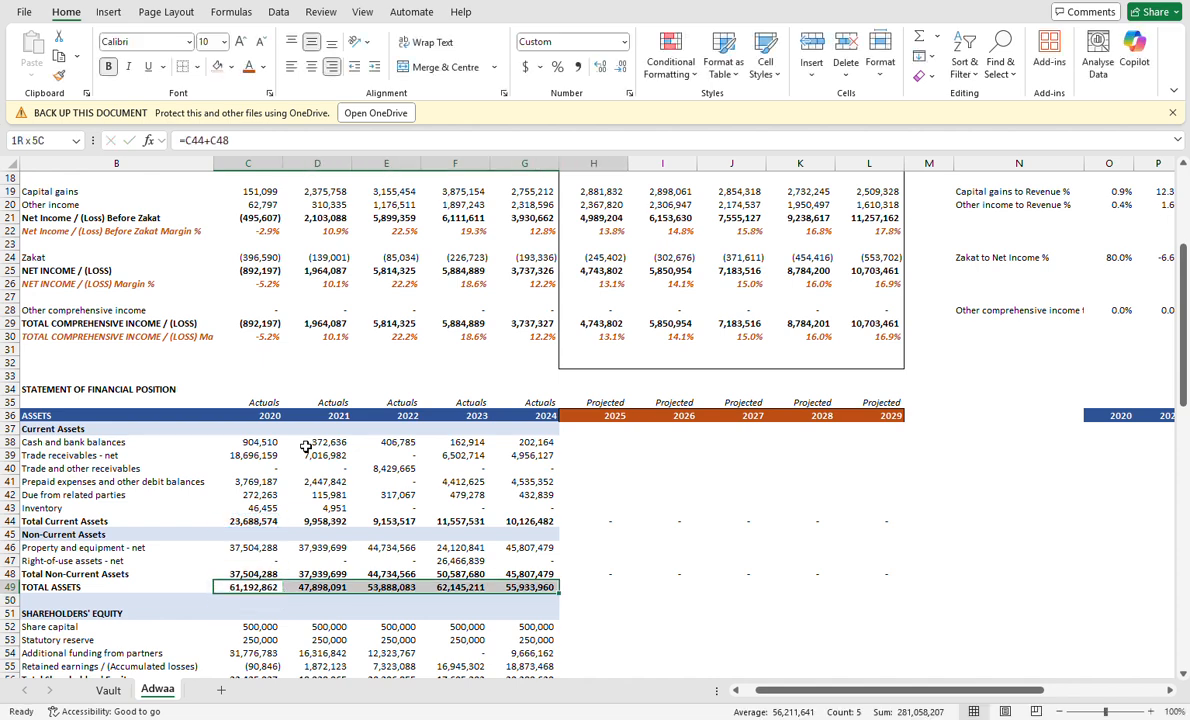
key("shift+Right")
key("shift+Right")
key("shift+Right")
key("ctrl+r")
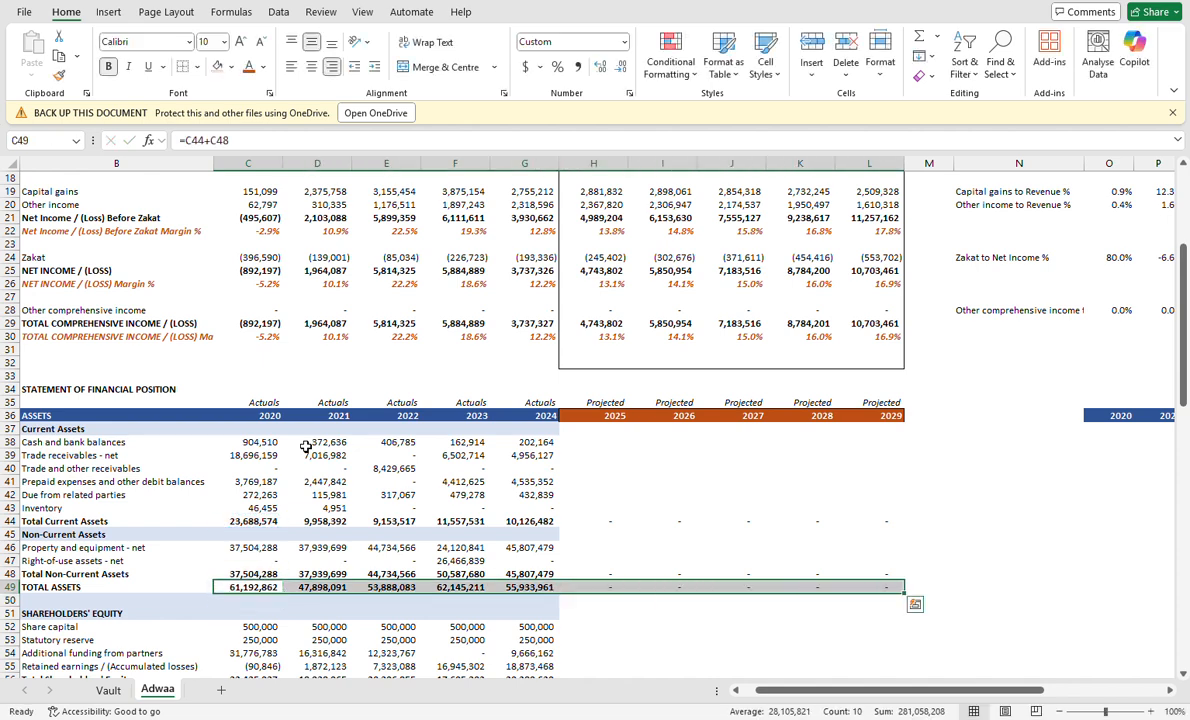
Replace the 2020 Total Shareholders' Equity value in C56 with the formula =SUM(C52:C55).
scroll(392, 540, "down", 7)
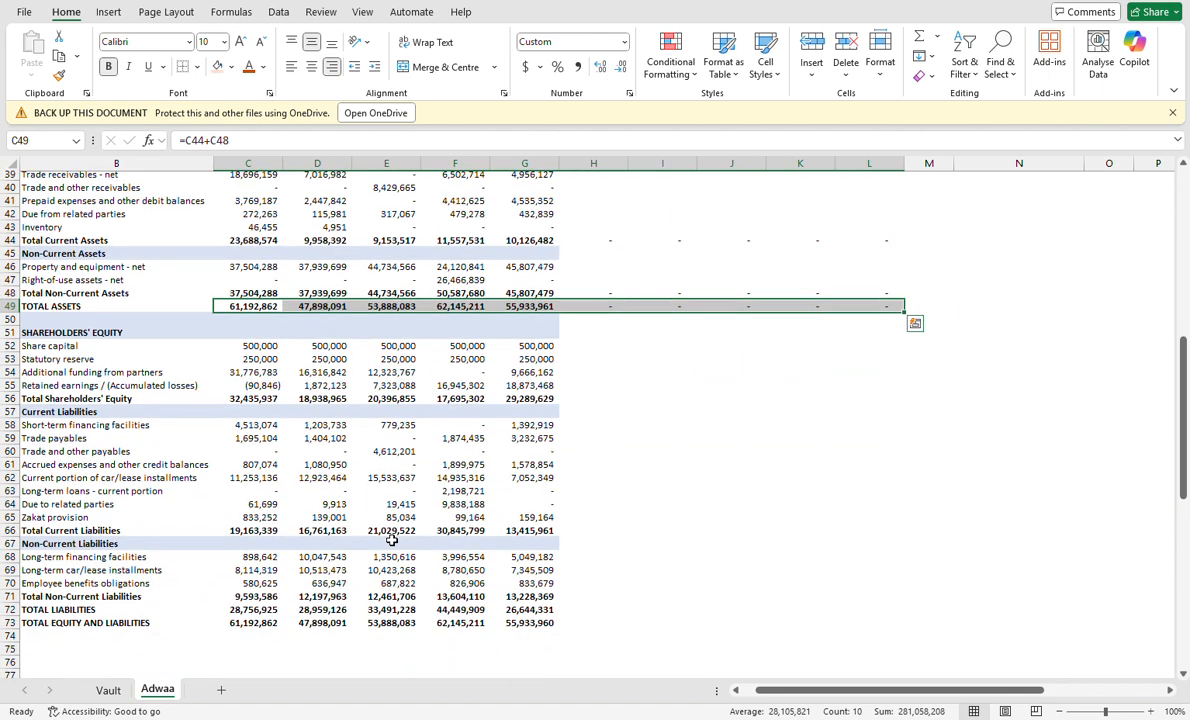
key("Down")
key("Down")
key("Down")
key("Down")
key("Down")
key("Down")
key("Down")
key("alt+equal")
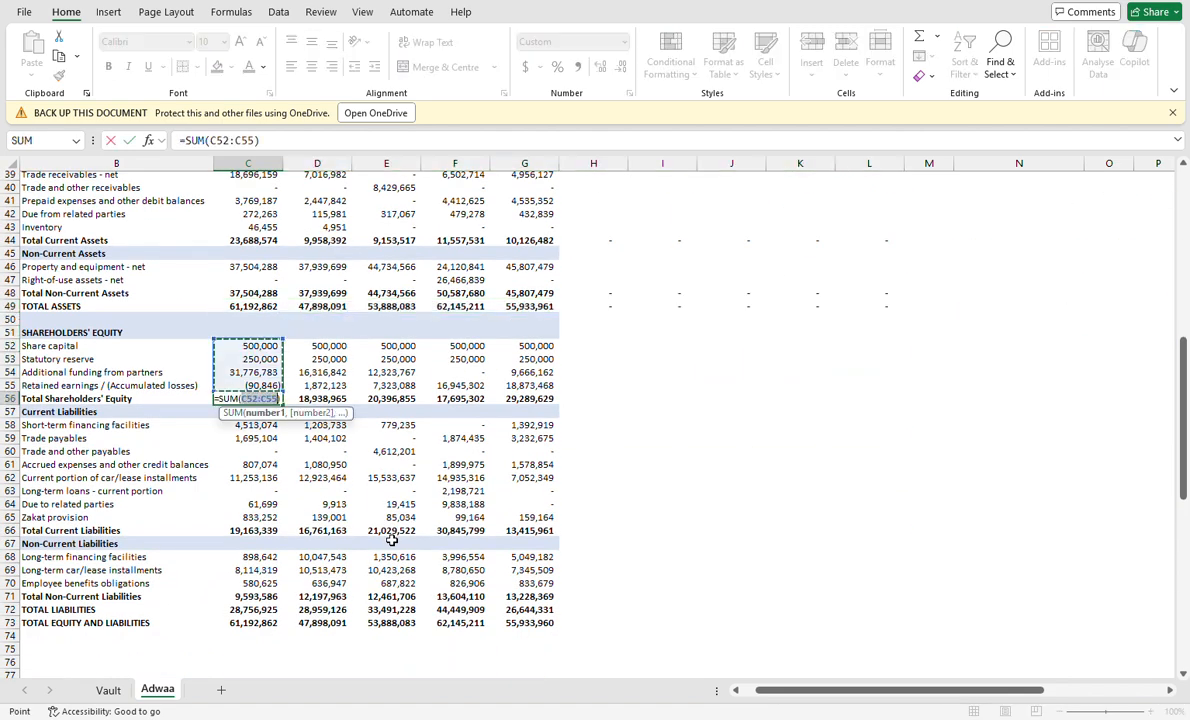
key("Return")
Fill the Total Shareholders' Equity formula from C56 across the row through the 2029 projection column.
key("Up")
key("shift+Right")
key("shift+Right")
key("shift+Right")
key("shift+Right")
key("shift+Right")
key("shift+Right")
key("shift+Right")
key("shift+Right")
key("shift+Right")
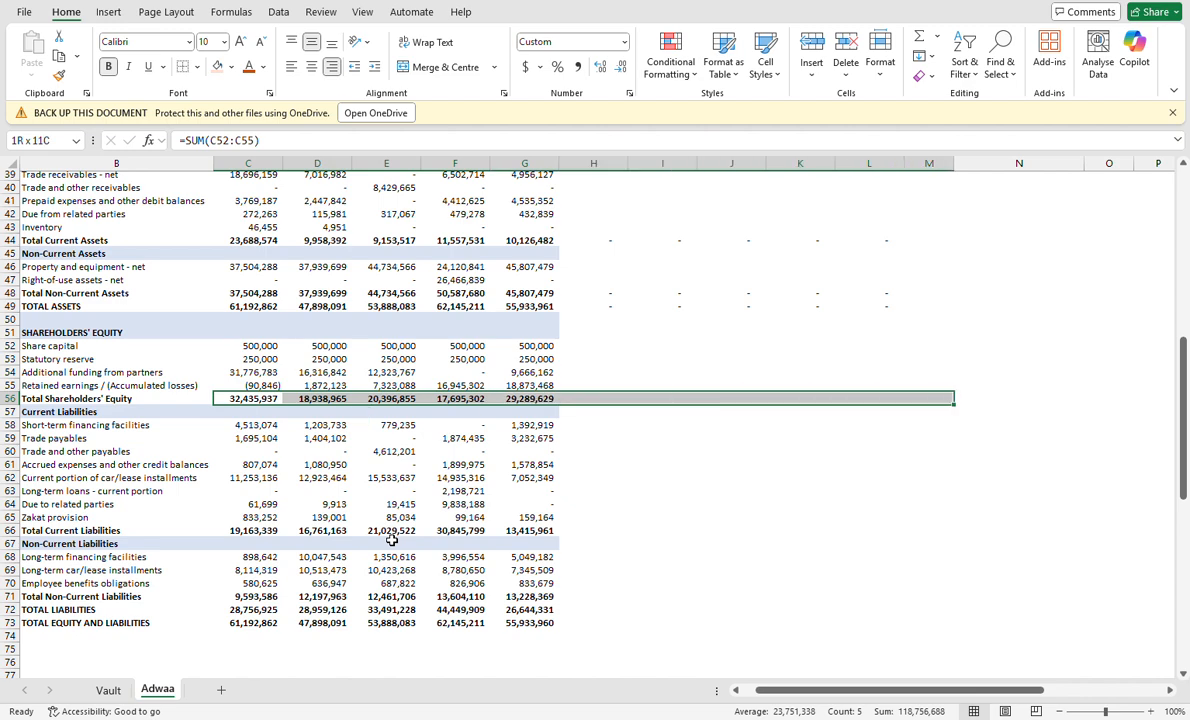
Replace the 2020 Total Current Liabilities value in C66 with the formula =SUM(C58:C65).
key("Down")
key("Down")
key("Down")
key("Down")
key("Down")
key("Down")
key("Down")
key("Down")
key("Down")
key("Down")
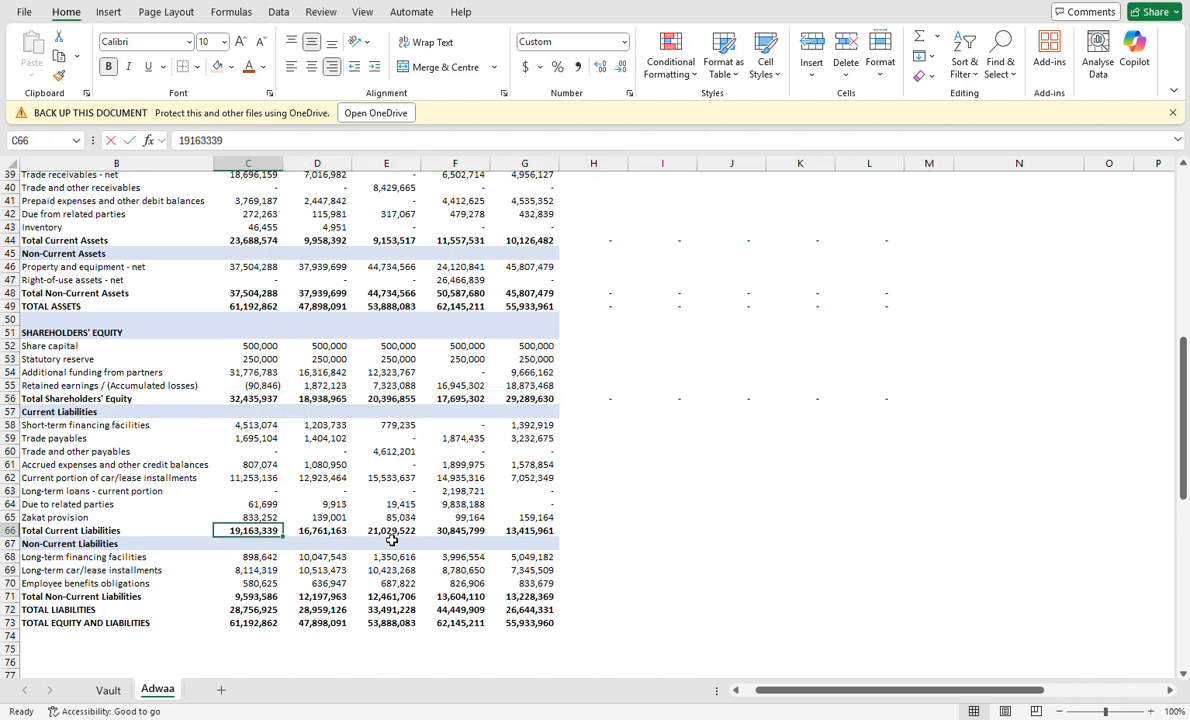
key("alt+equal")
key("shift+Up")
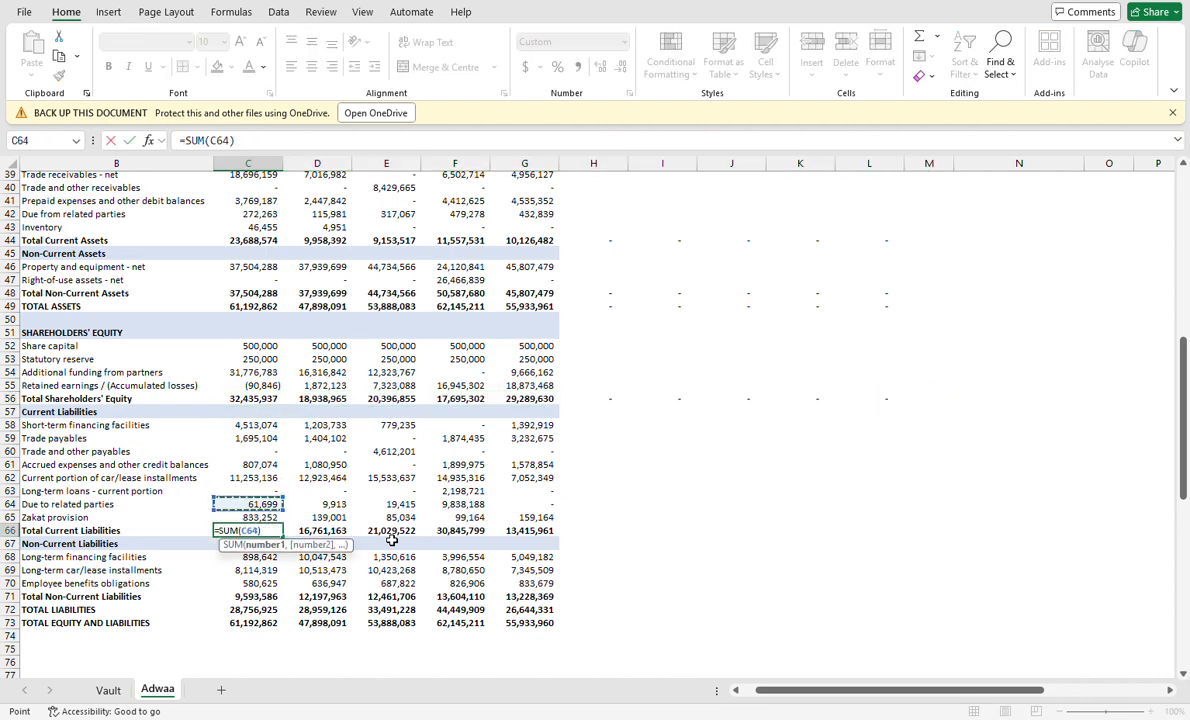
key("shift+Up")
key("shift+Up")
key("shift+Up")
key("shift+Up")
key("shift+Up")
key("shift+Up")
key("shift+Up")
key("ctrl+Return")
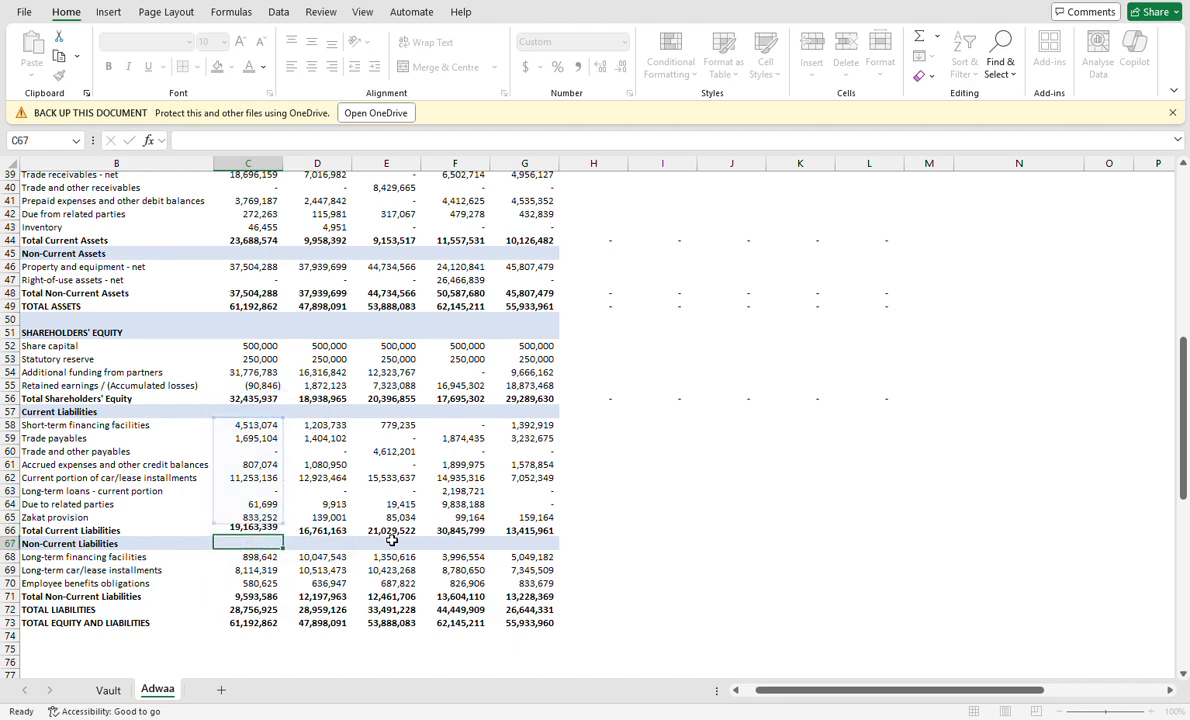
Fill the Total Current Liabilities formula from C66 across the row through L66.
key("shift+Right")
key("shift+Right")
key("shift+Right")
key("shift+Right")
key("shift+Right")
key("shift+Right")
key("shift+Right")
key("shift+Right")
key("shift+Right")
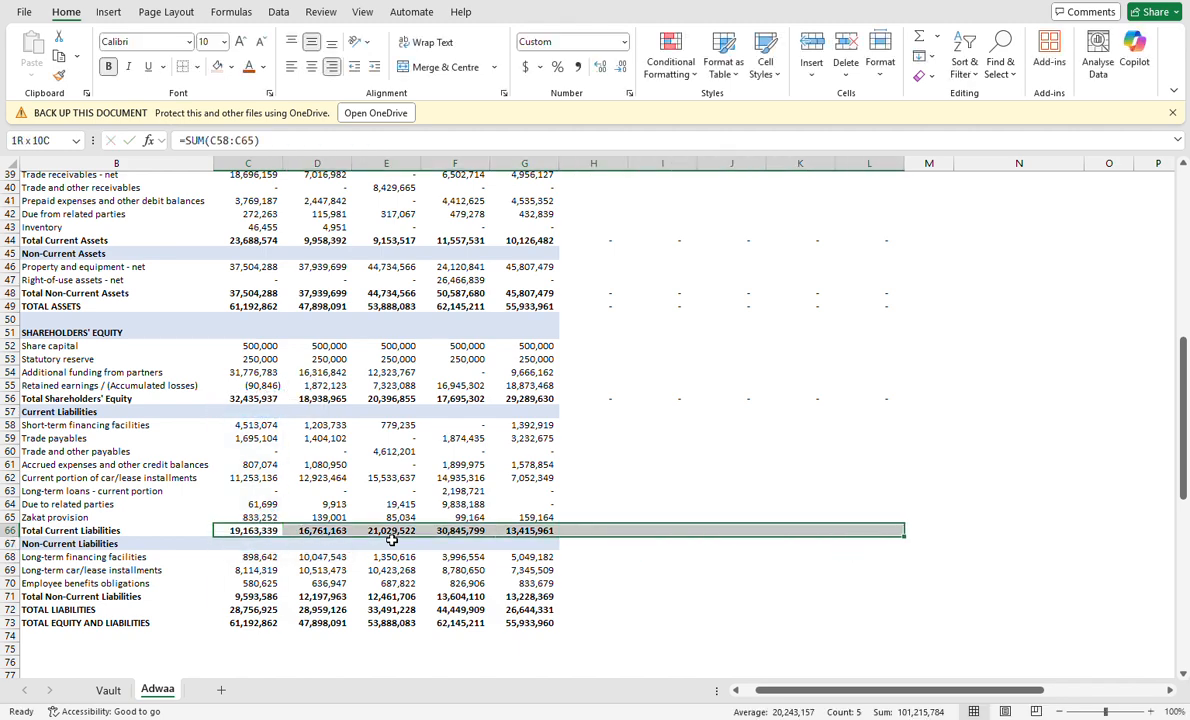
Replace the 2020 Total Non-Current Liabilities value in C71 with the formula =SUM(C68:C70).
key("Down")
key("Down")
key("Down")
key("Down")
key("Down")
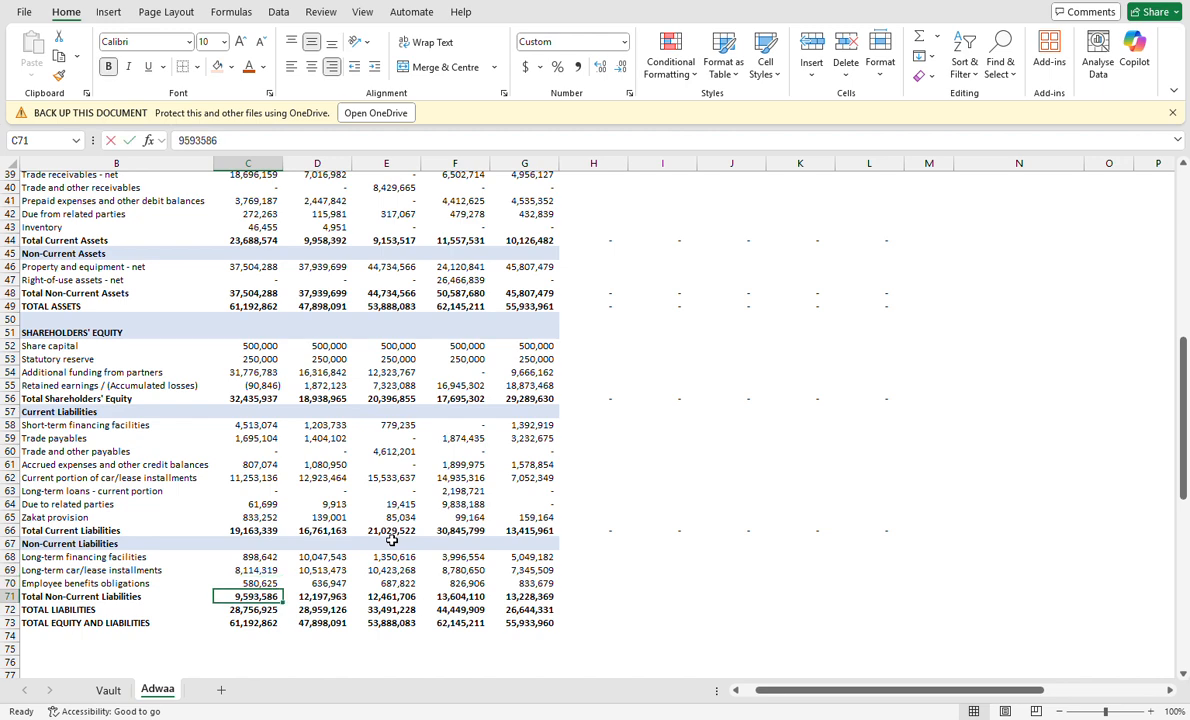
key("alt+equal")
key("ctrl+Return")
Fill the Total Non-Current Liabilities formula from C71 across the row through L71.
key("shift+Right")
key("shift+Right")
key("shift+Right")
key("shift+Right")
key("shift+Right")
key("shift+Right")
key("shift+Right")
key("shift+Right")
key("shift+Right")
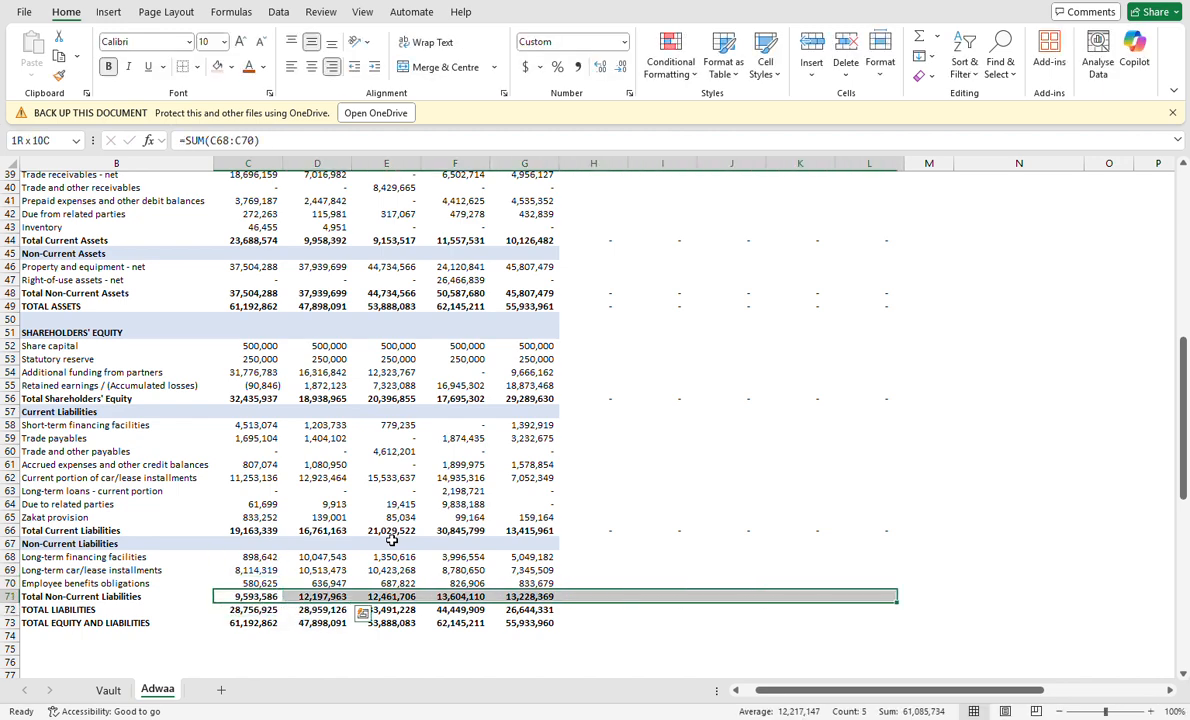
key("ctrl+r")
Replace the 2020 Total Liabilities value in C72 with the formula =C71+C66.
key("Down")
type("=")
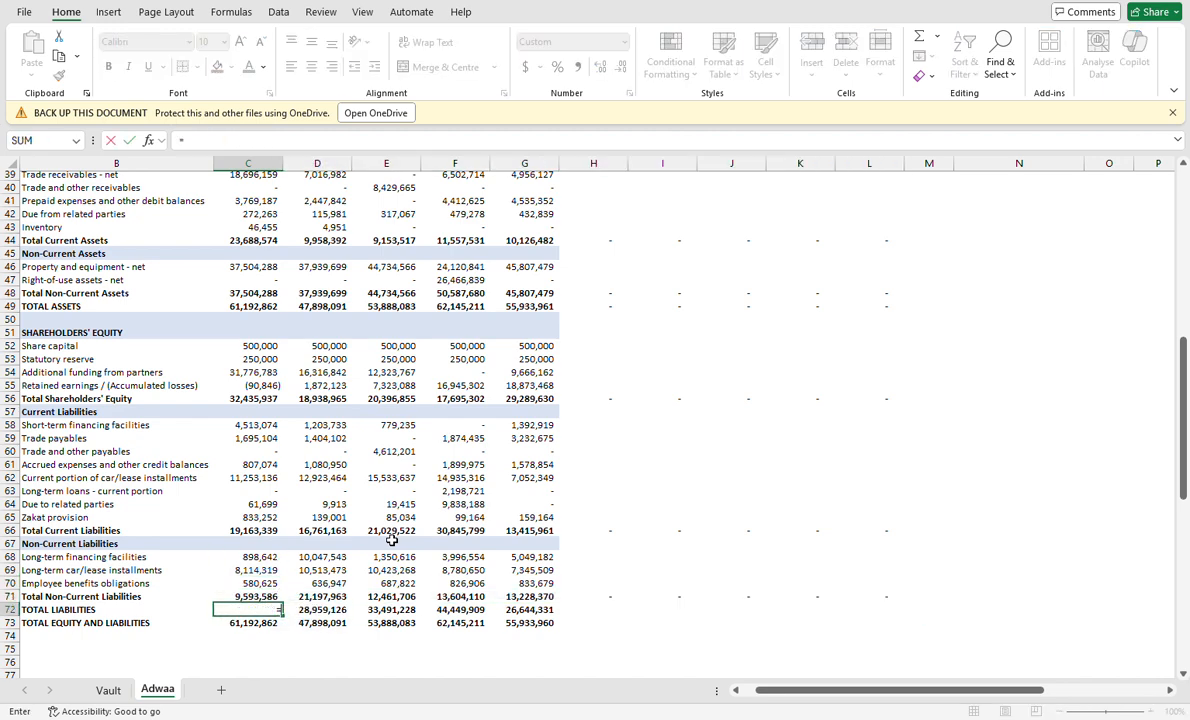
key("Up")
key("Up")
key("Up")
key("Up")
key("Up")
key("Up")
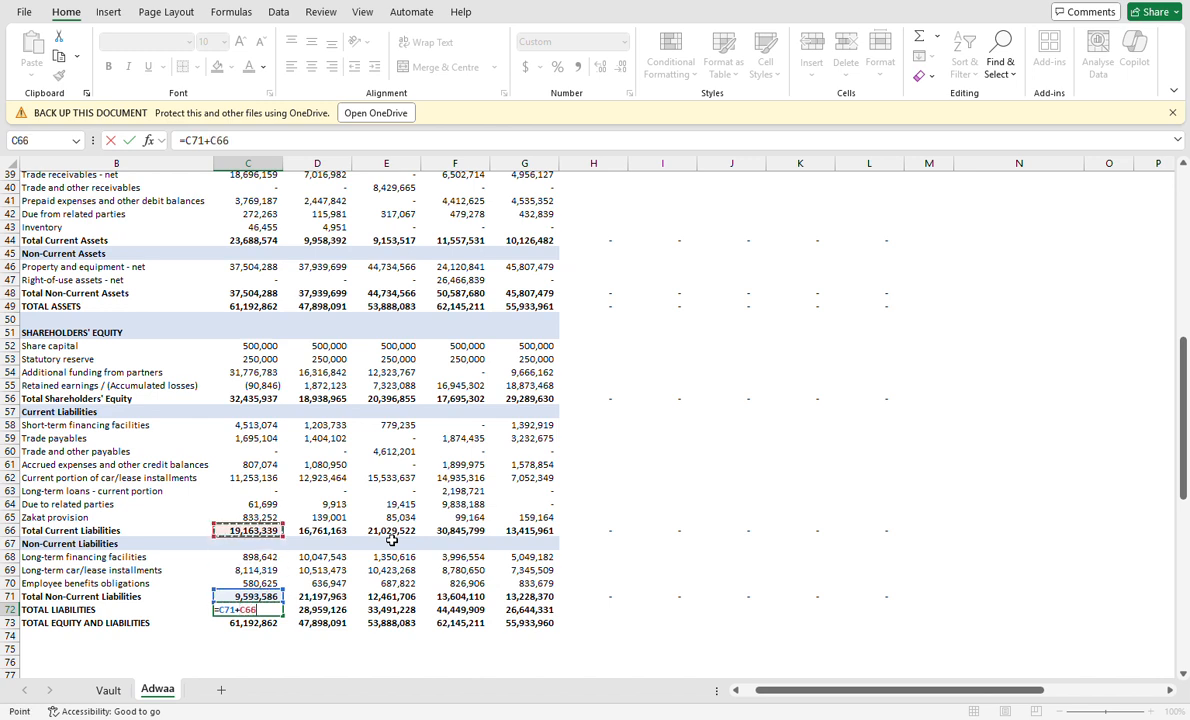
key("Return")
Fill the Total Liabilities formula from C72 across the actual and projected years through L72.
key("Up")
key("shift+Right")
key("shift+Right")
key("shift+Right")
key("shift+Right")
key("shift+Right")
key("shift+Right")
key("shift+Right")
key("shift+Right")
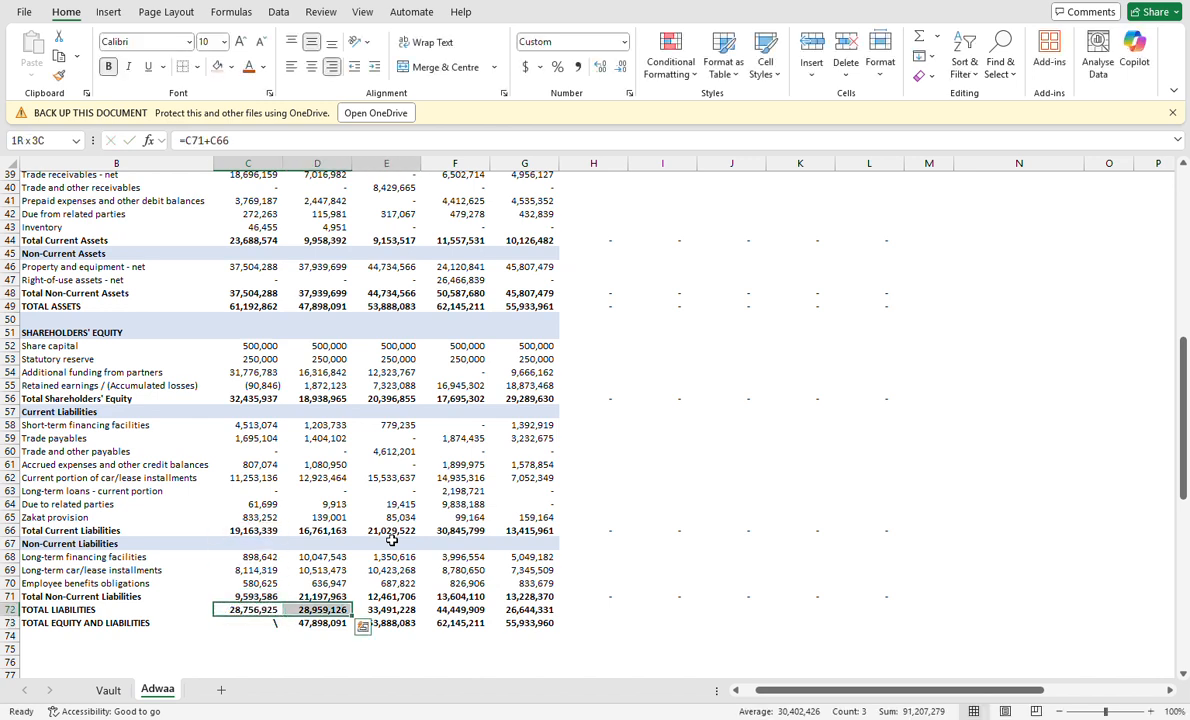
key("shift+Right")
key("ctrl+r")
Replace the 2020 Total Equity and Liabilities entry in C73 with the formula =C72+C56.
key("Down")
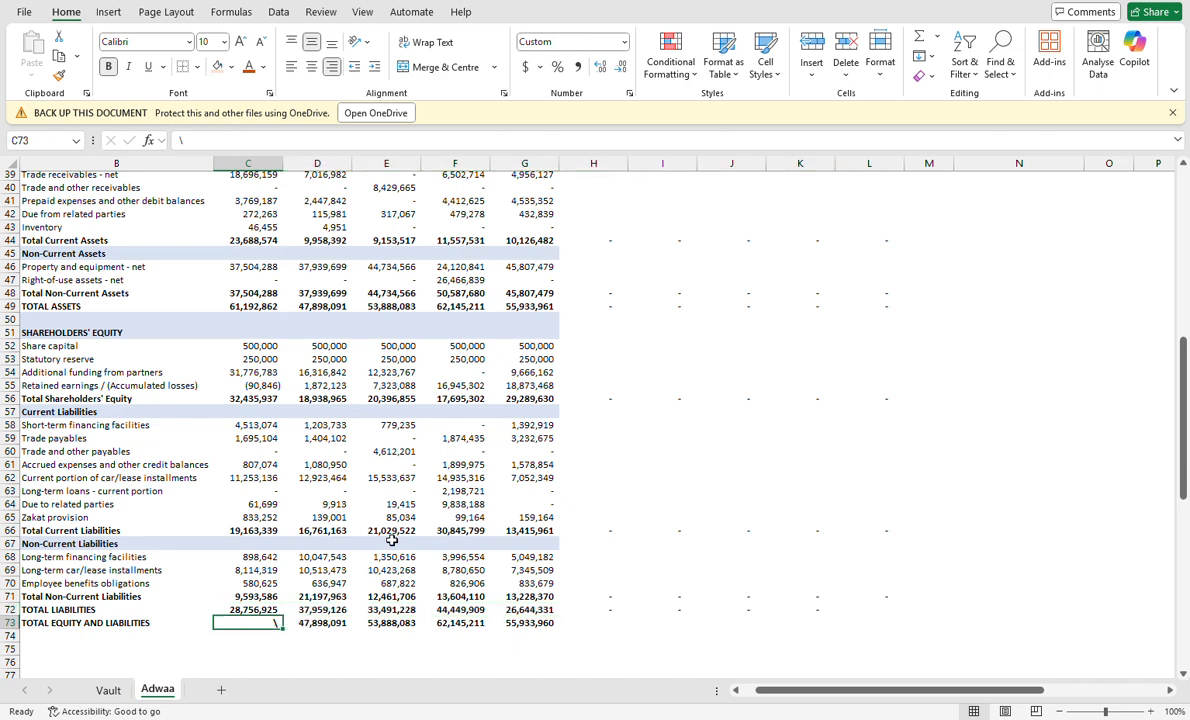
type("=")
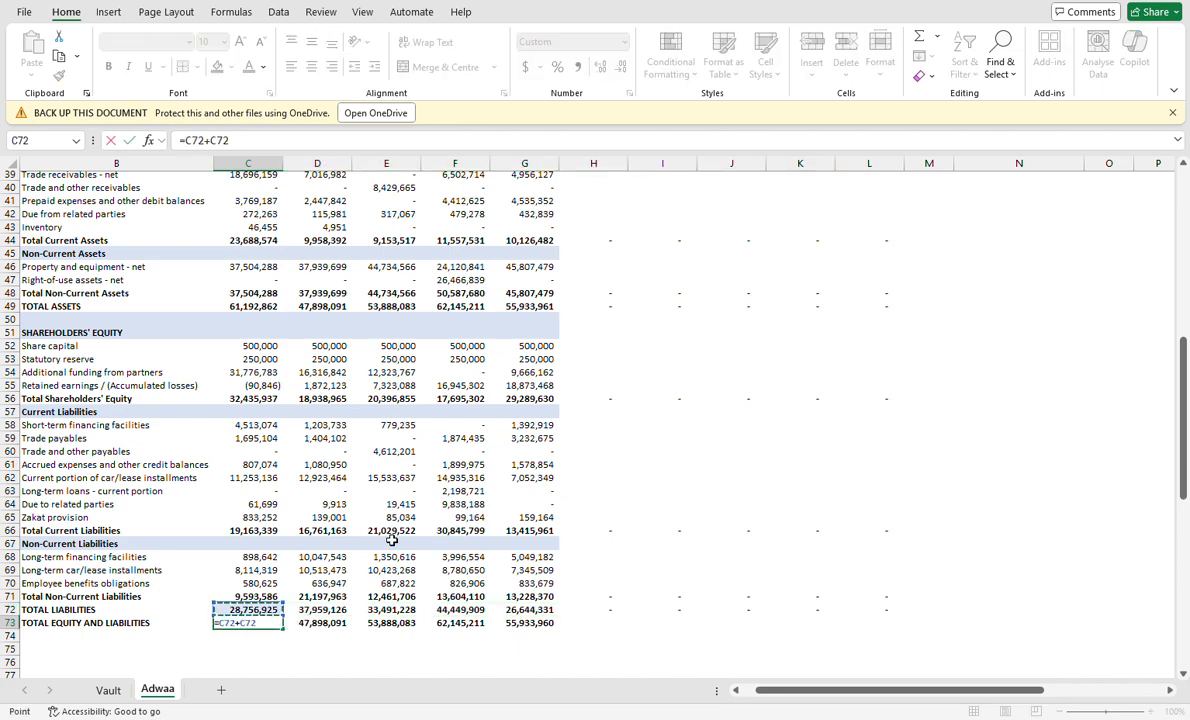
key("Up")
key("Up")
key("Up")
key("Up")
key("Up")
key("Up")
key("Up")
key("Up")
key("Up")
key("Up")
key("Up")
key("Up")
key("Up")
key("Up")
key("Up")
key("Up")
key("Up")
key("Up")
key("Up")
key("Up")
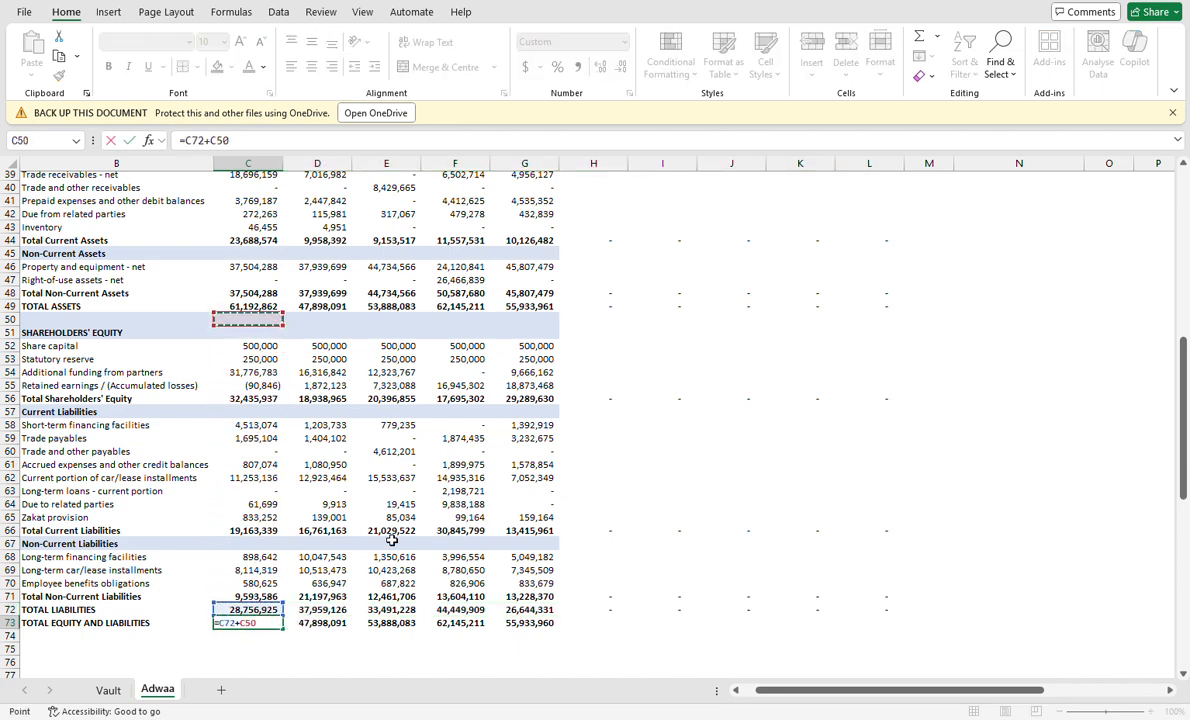
key("Up")
key("Down")
key("Down")
key("Down")
key("Down")
key("Down")
key("Down")
key("Down")
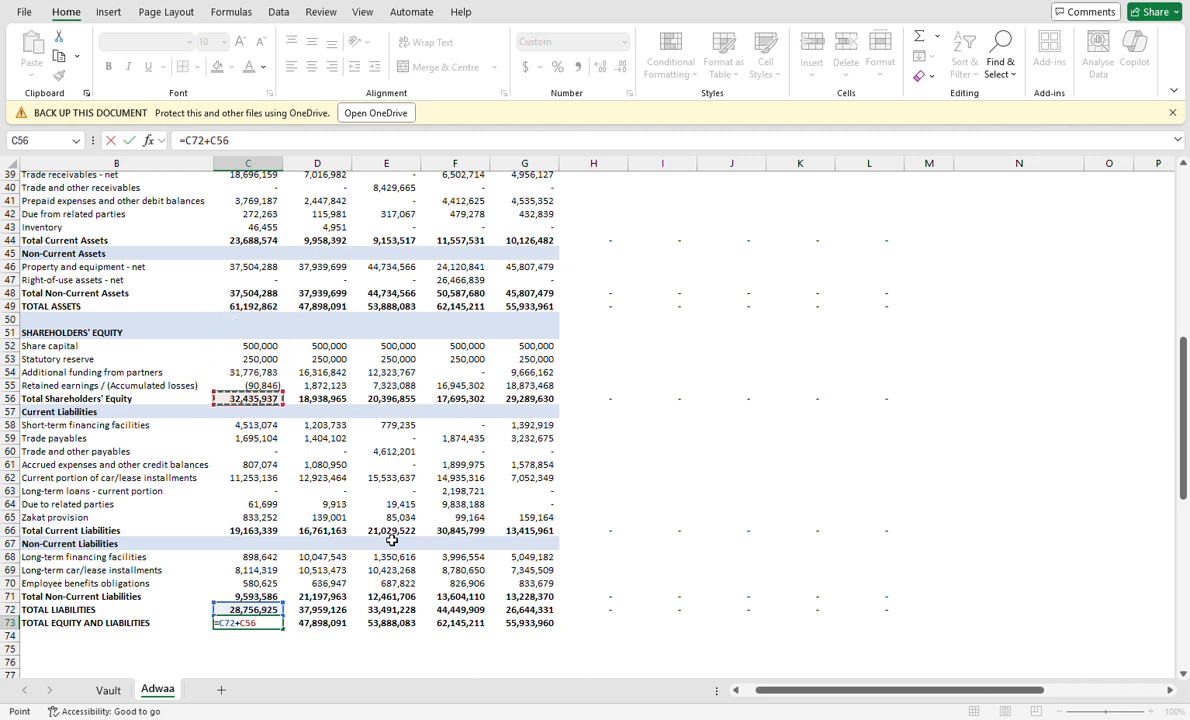
key("ctrl+Return")
Fill the Total Equity and Liabilities formula from C73 across the actual and projected years through L73.
key("shift+Right")
key("shift+Right")
key("shift+Right")
key("shift+Right")
key("shift+Right")
key("shift+Right")
key("shift+Right")
key("shift+Right")
key("shift+Right")
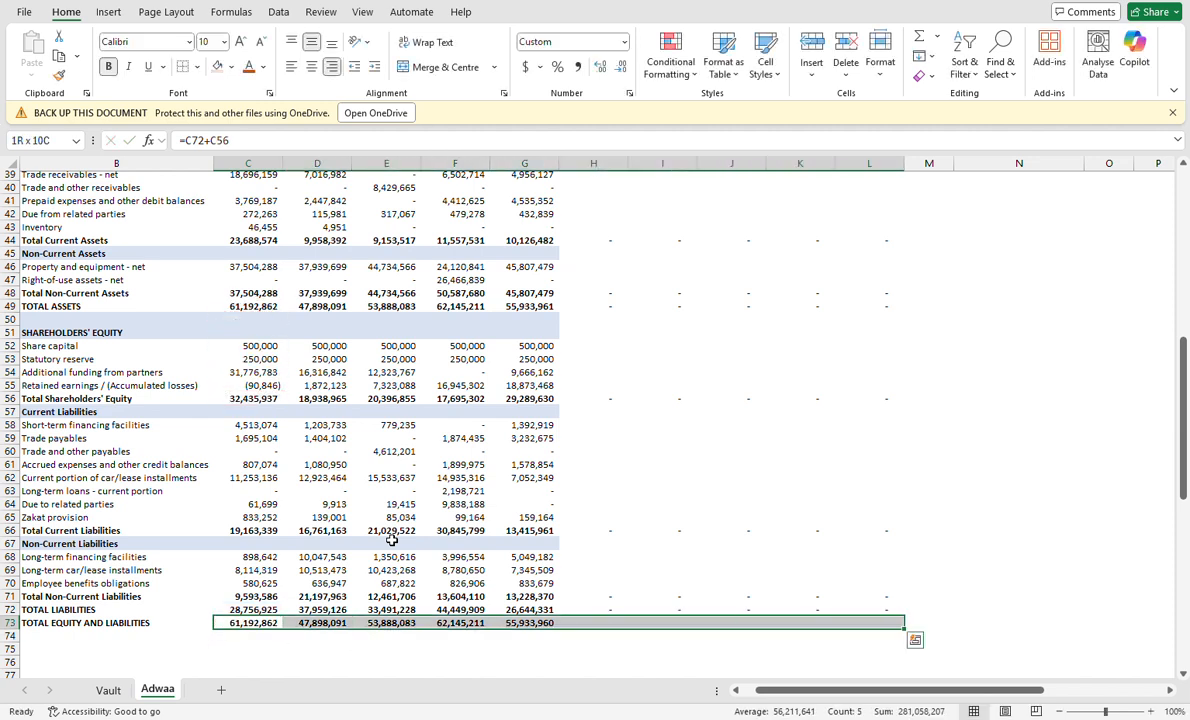
key("ctrl+r")
key("Right")
key("Right")
key("Right")
key("Right")
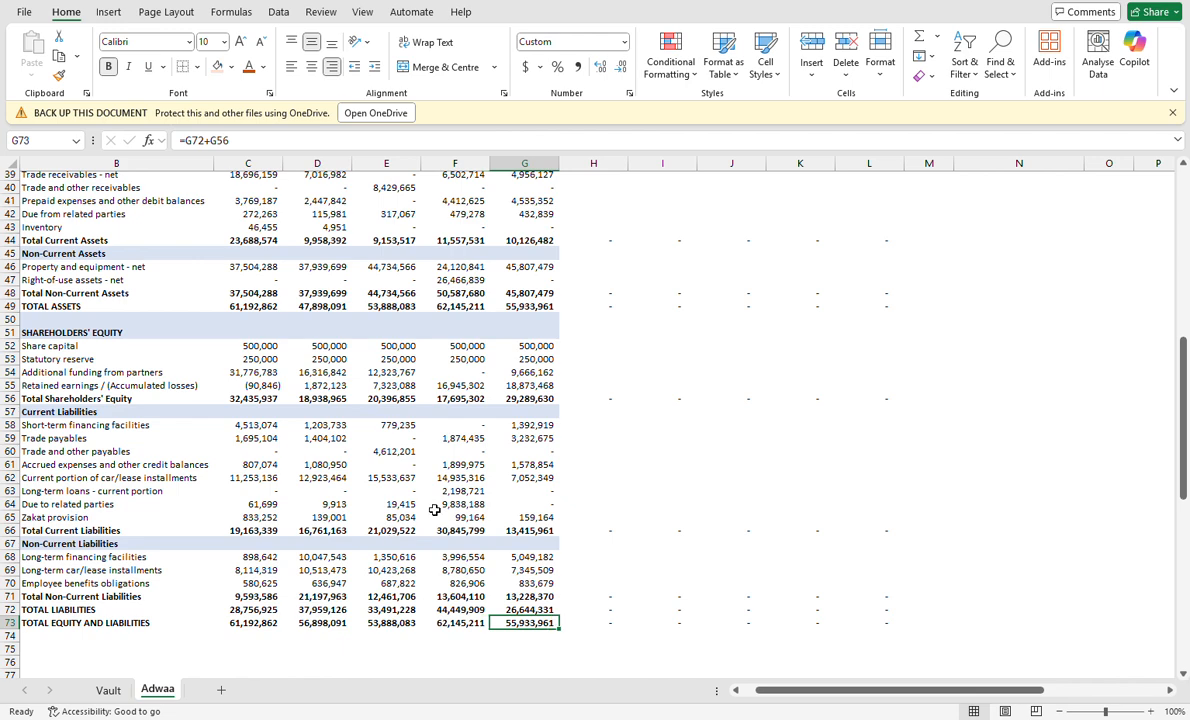
Copy the 2024 balance sheet column G37:G76 and paste only its formats across the 2025–2029 projected columns through L.
scroll(595, 279, "up", 4)
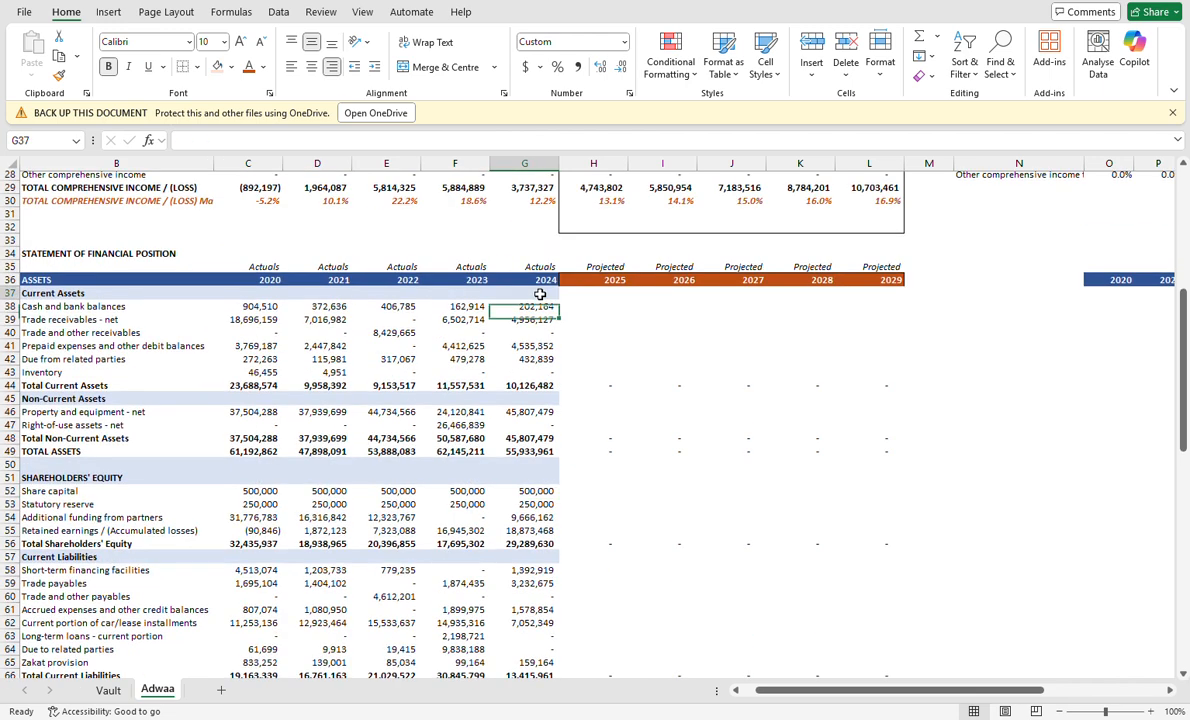
left_click_drag(540, 295, 540, 295)
scroll(540, 295, "down", 13)
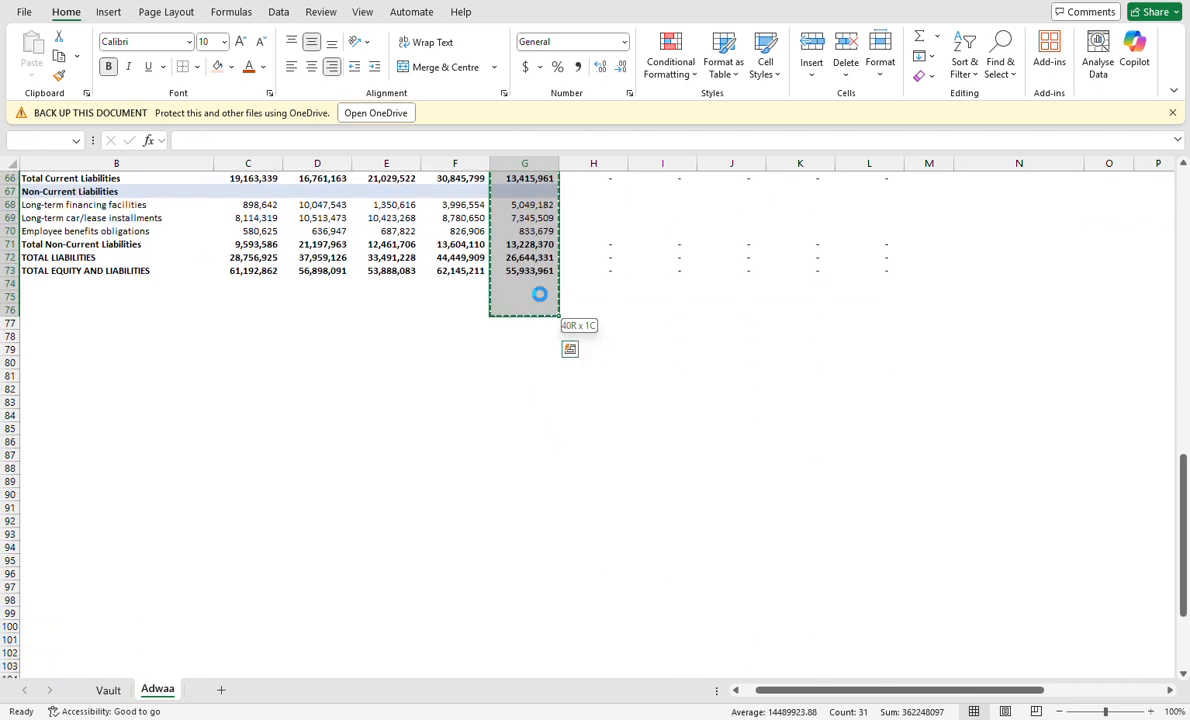
key("shift+Right")
key("shift+Right")
key("shift+Right")
key("shift+Right")
key("shift+Right")
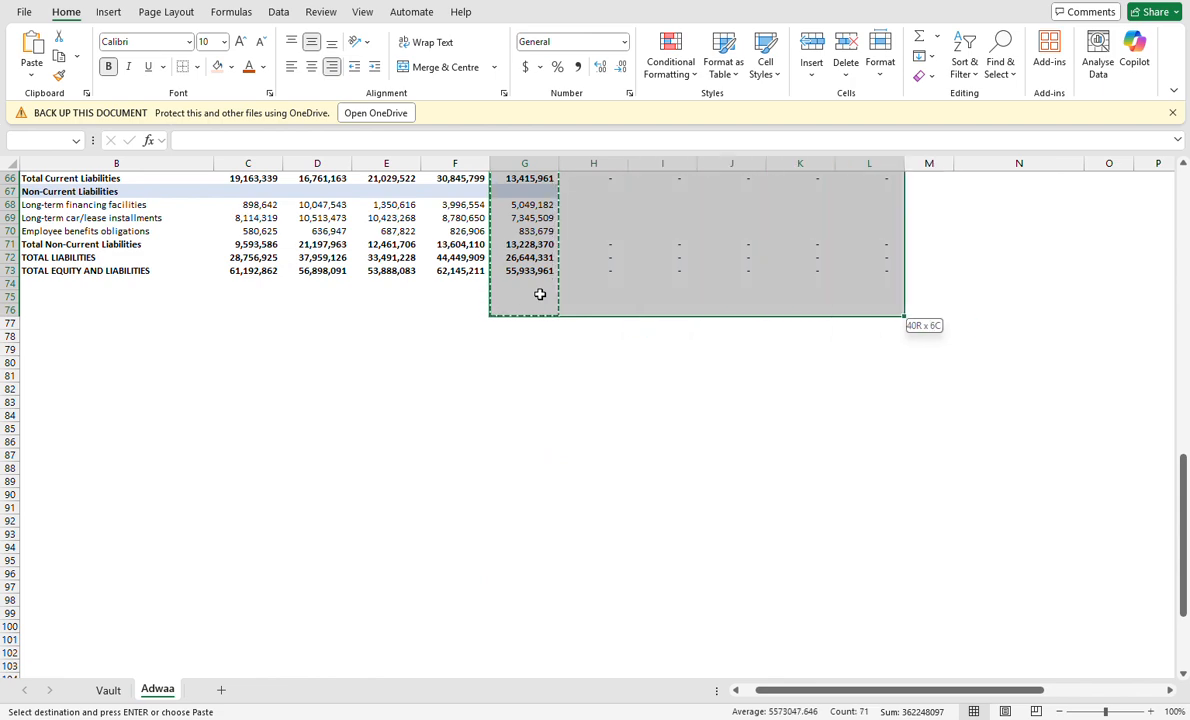
key("alt+e")
key("s")
key("t")
key("Return")
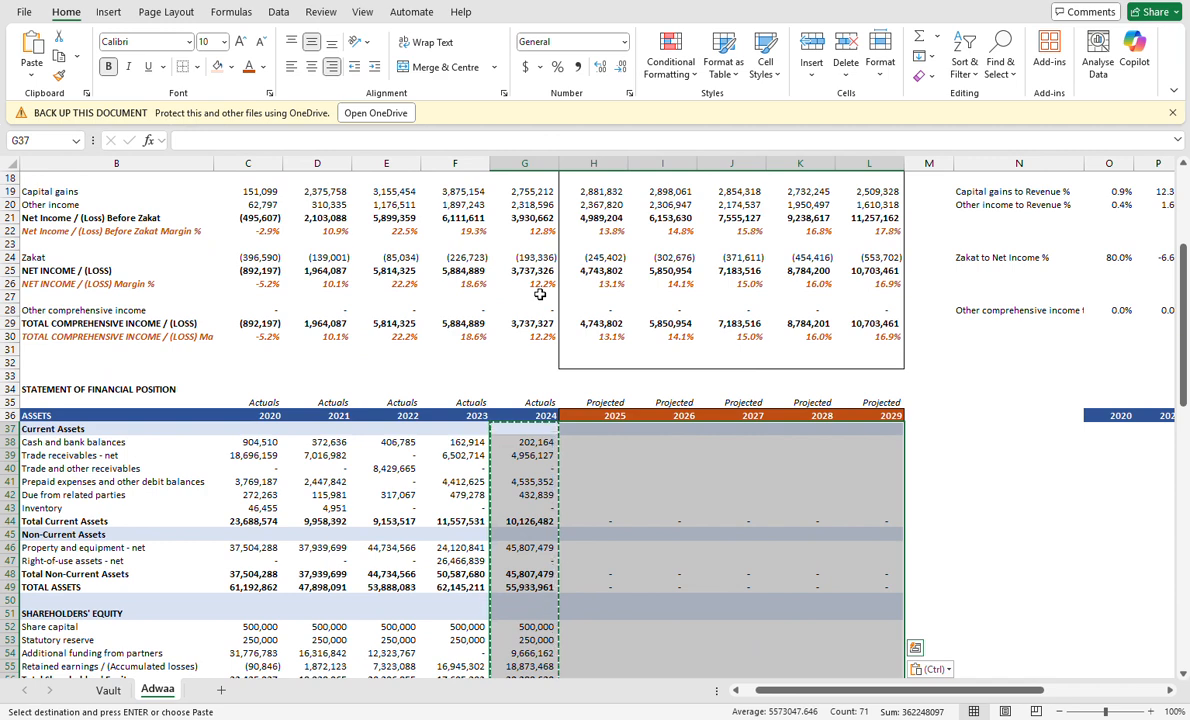
key("alt+e")
key("s")
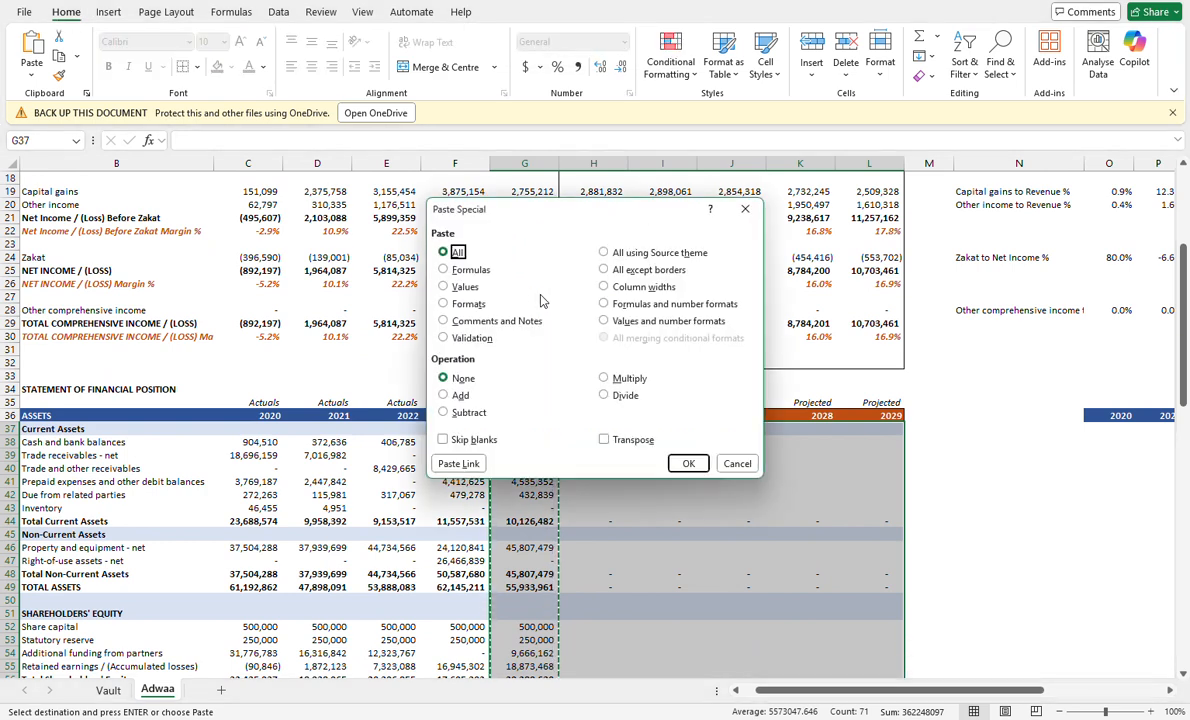
key("t")
key("Return")
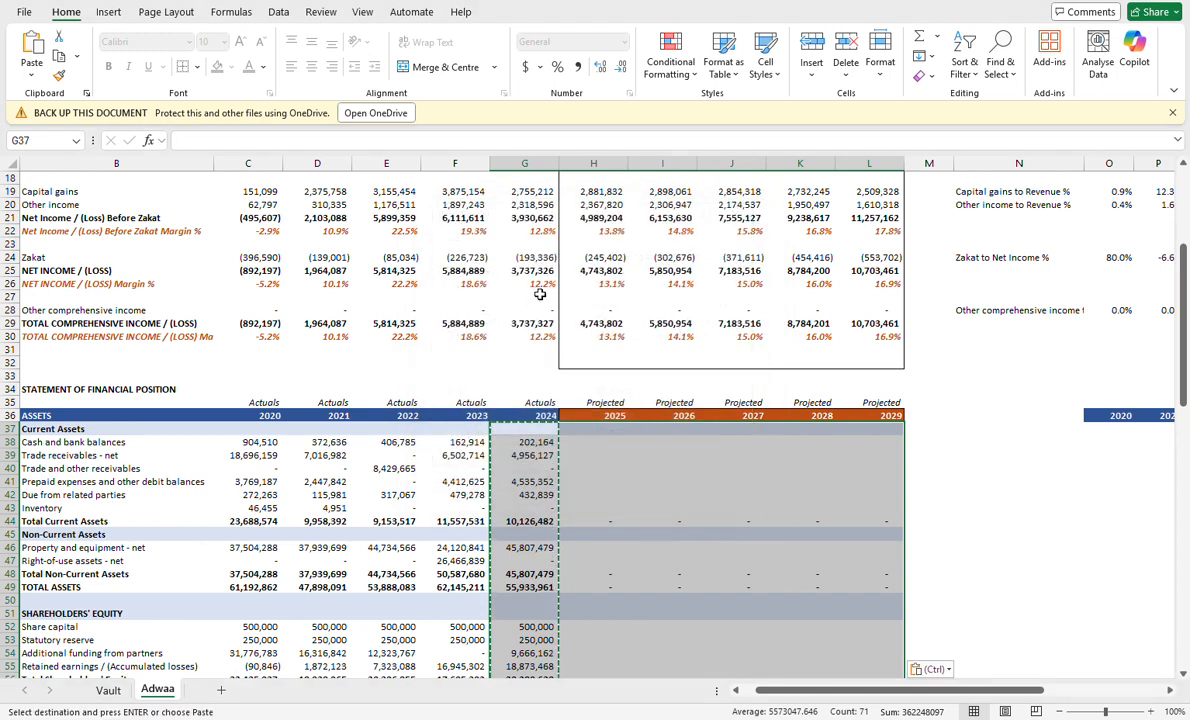
key("Down")
key("Down")
key("Escape")
key("Left")
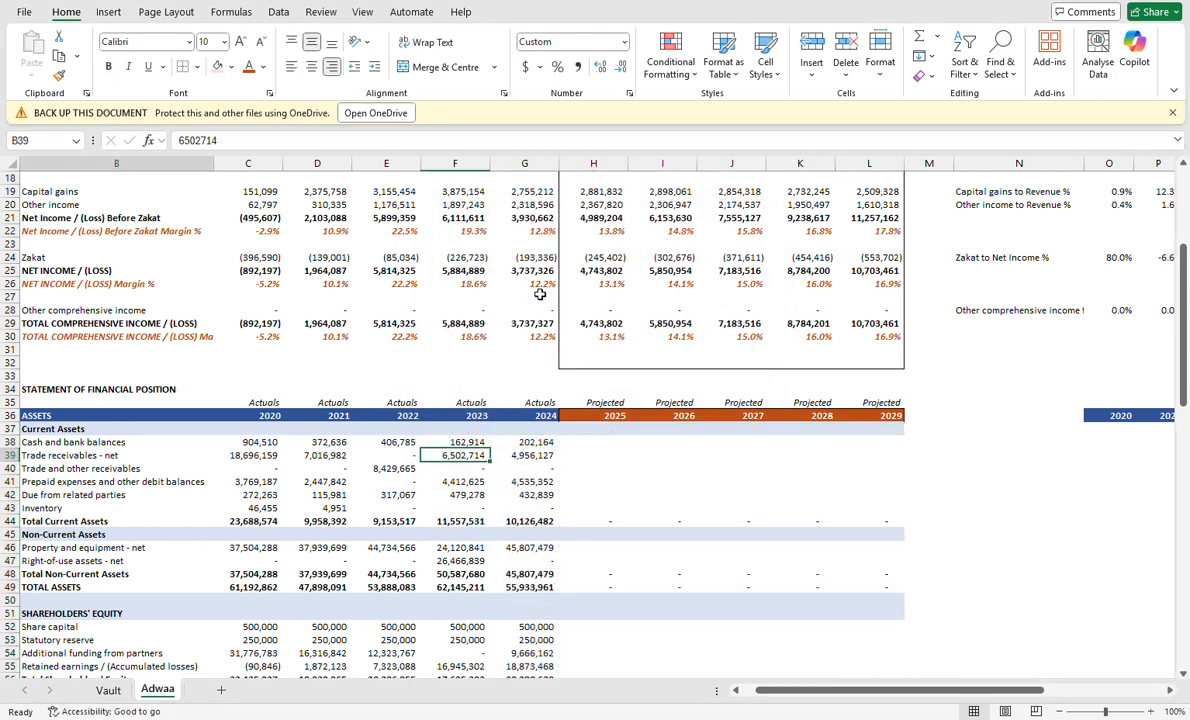
key("Home")
key("Up")
key("Right")
key("Right")
key("Right")
key("Right")
key("Right")
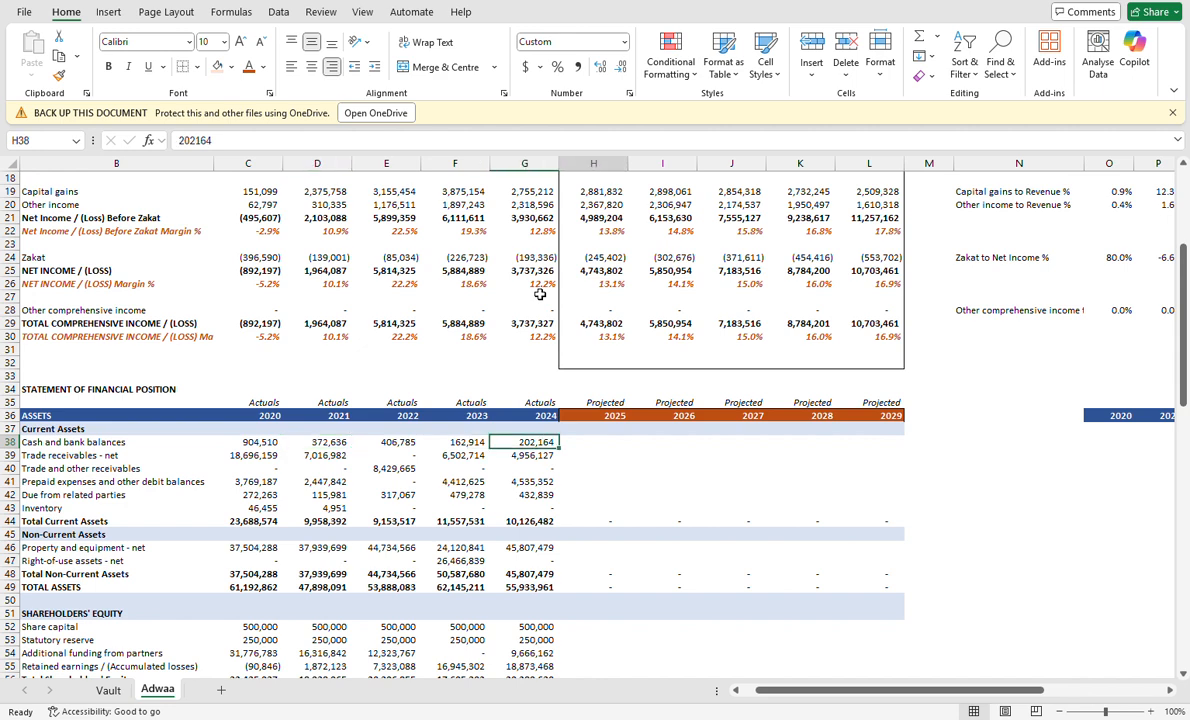
key("Right")
key("Left")
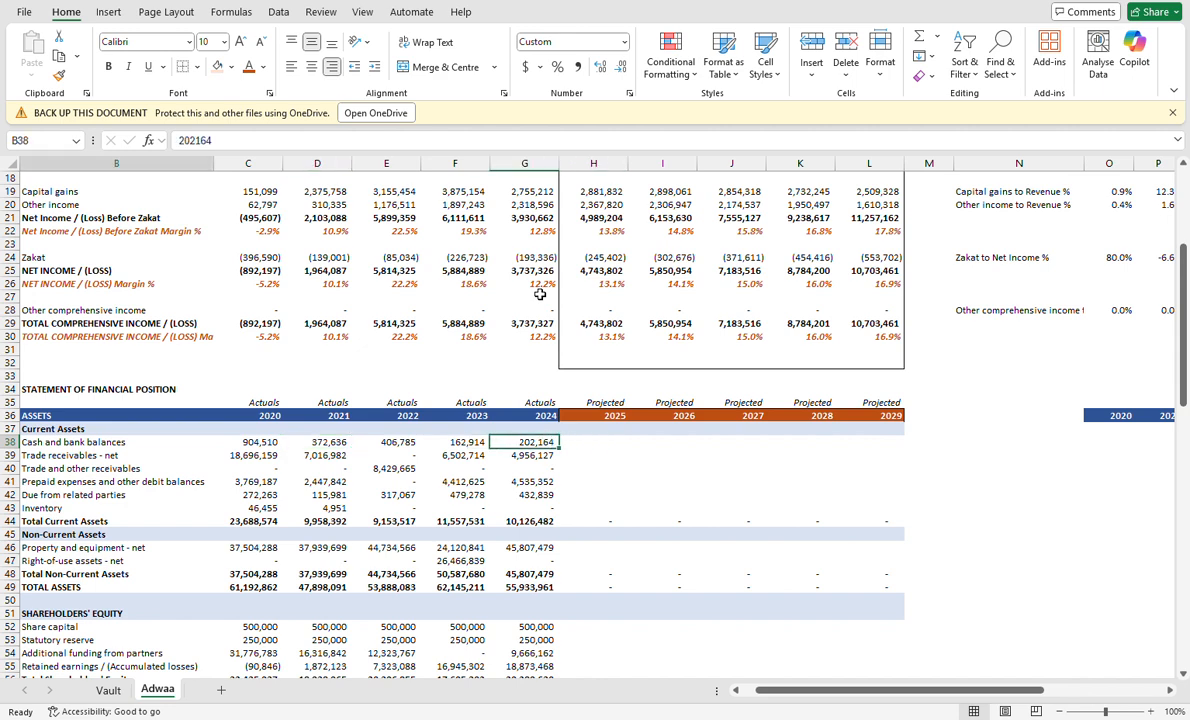
Copy the Trade receivables to Revenue % row M37:V37 from the Vault sheet into N39 on the Adwaa sheet.
key("Home")
key("Down")
key("Right")
key("Right")
key("Right")
key("Right")
key("Right")
key("Right")
key("Right")
key("Right")
key("Right")
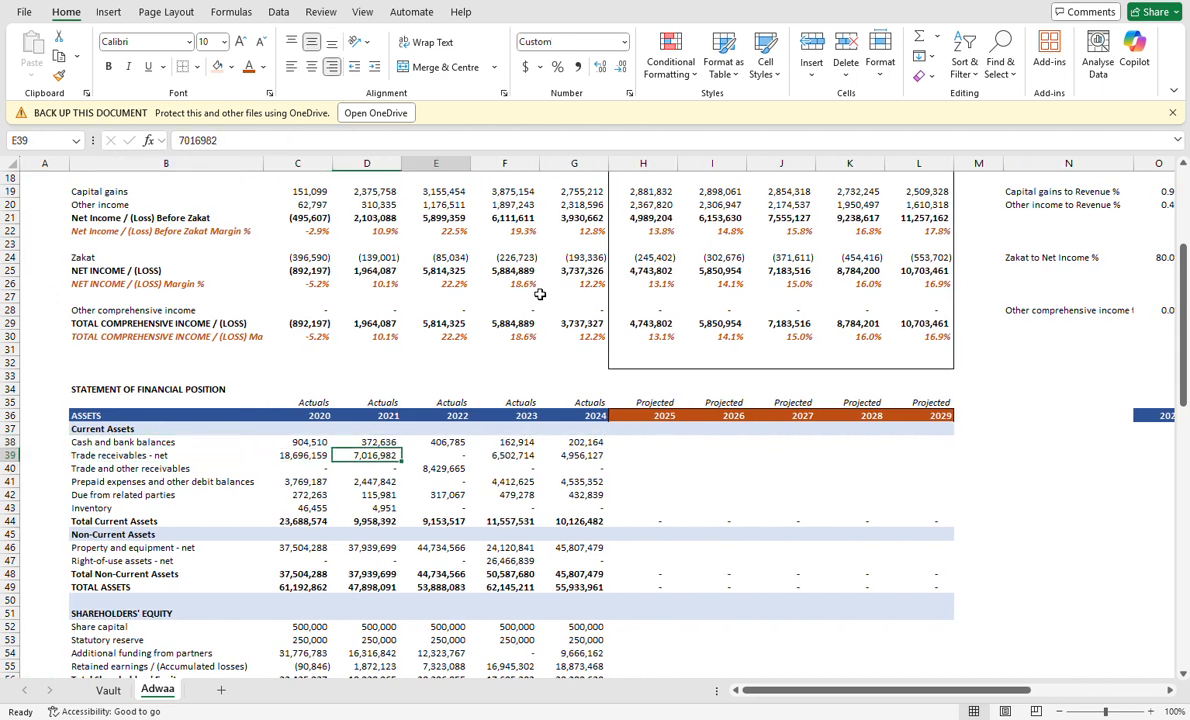
key("Right")
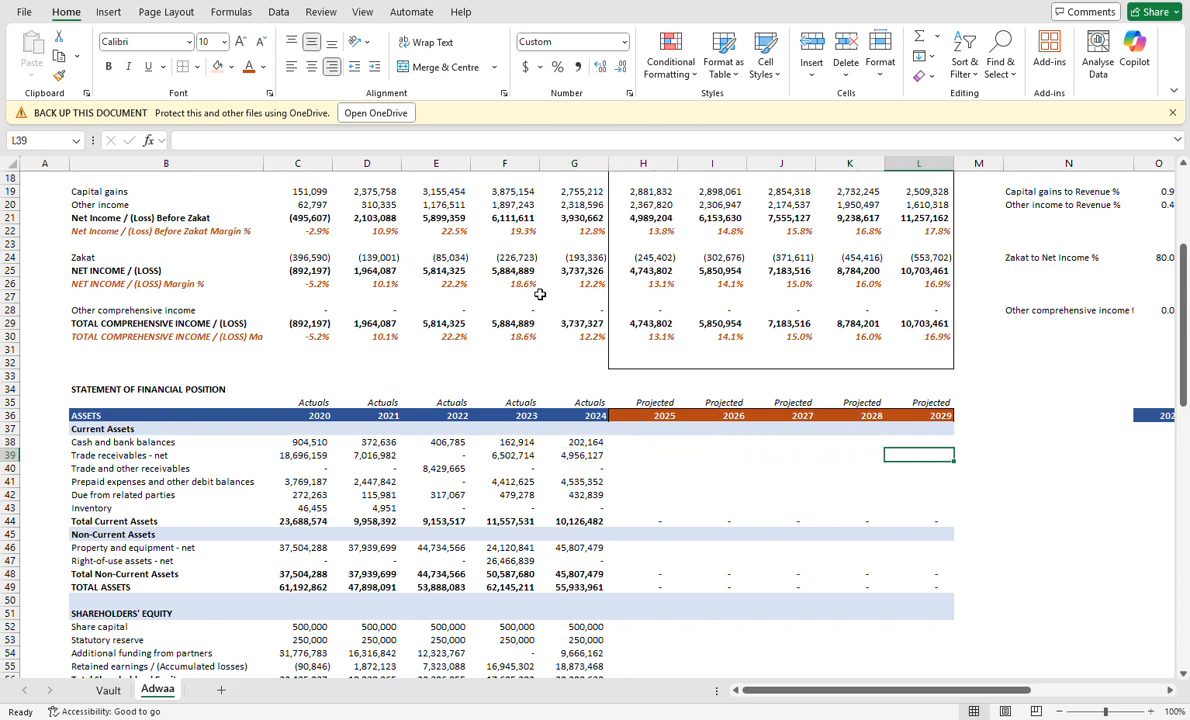
key("ctrl+Page_Up")
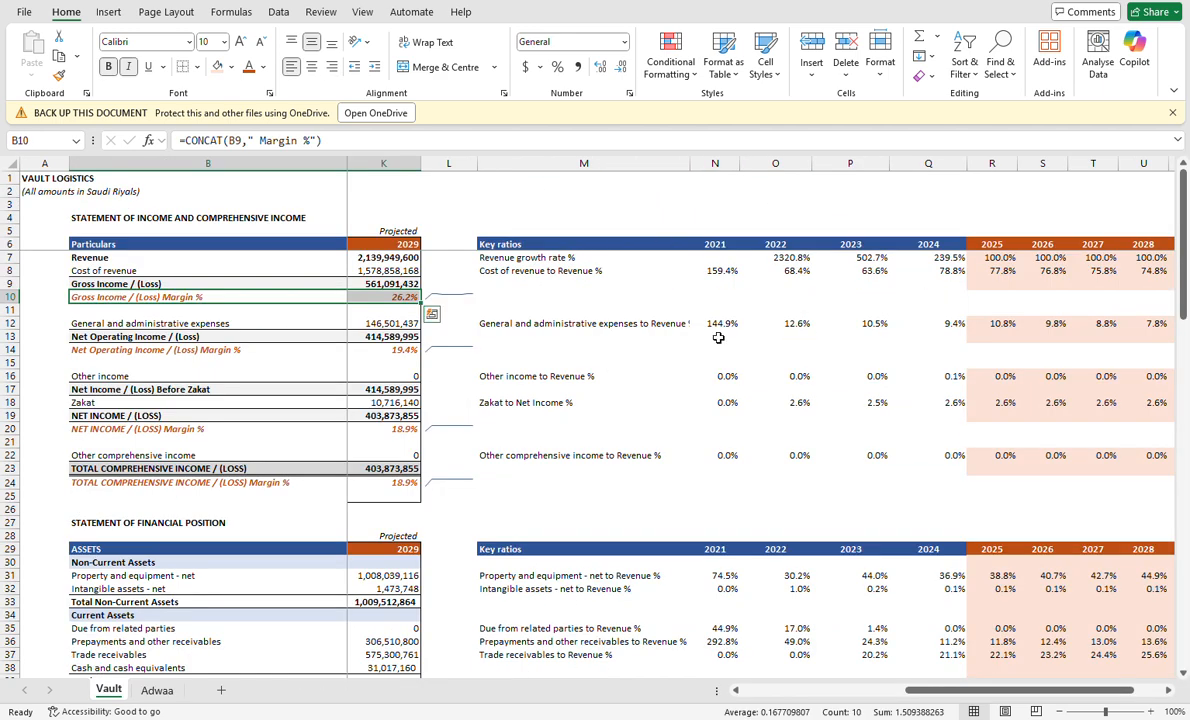
left_click(521, 641)
key("Down")
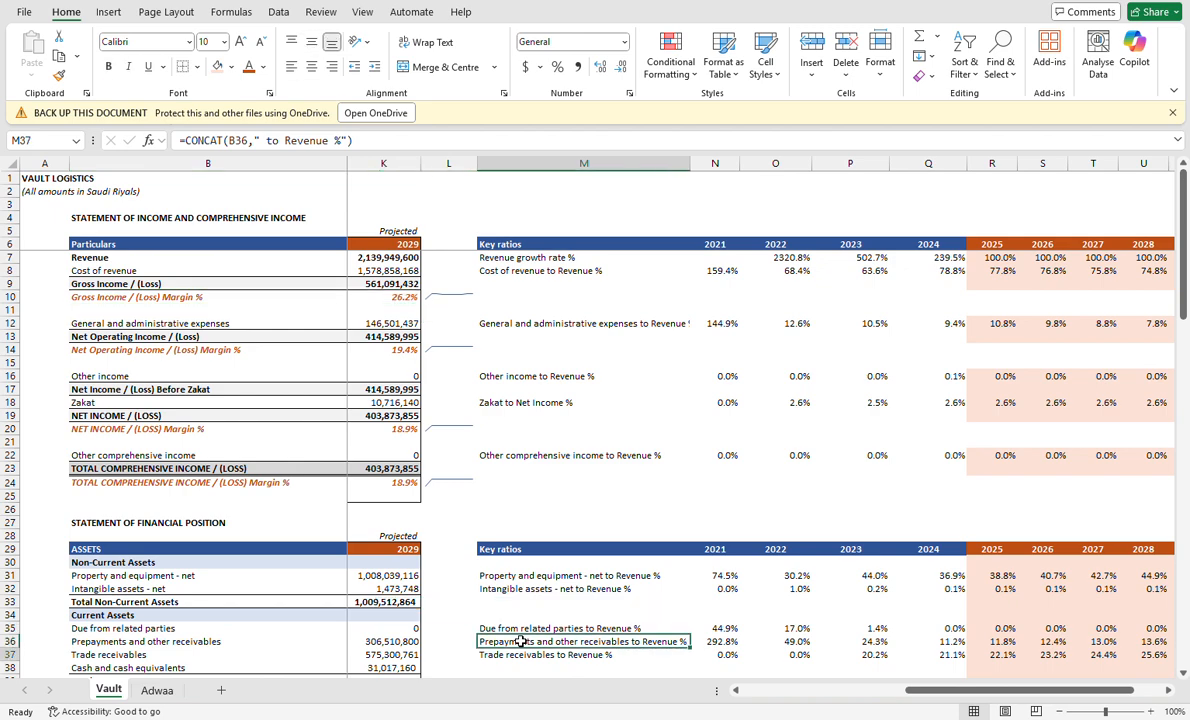
key("ctrl+shift+Right")
key("ctrl+shift+Right")
key("ctrl+shift+Left")
key("ctrl+c")
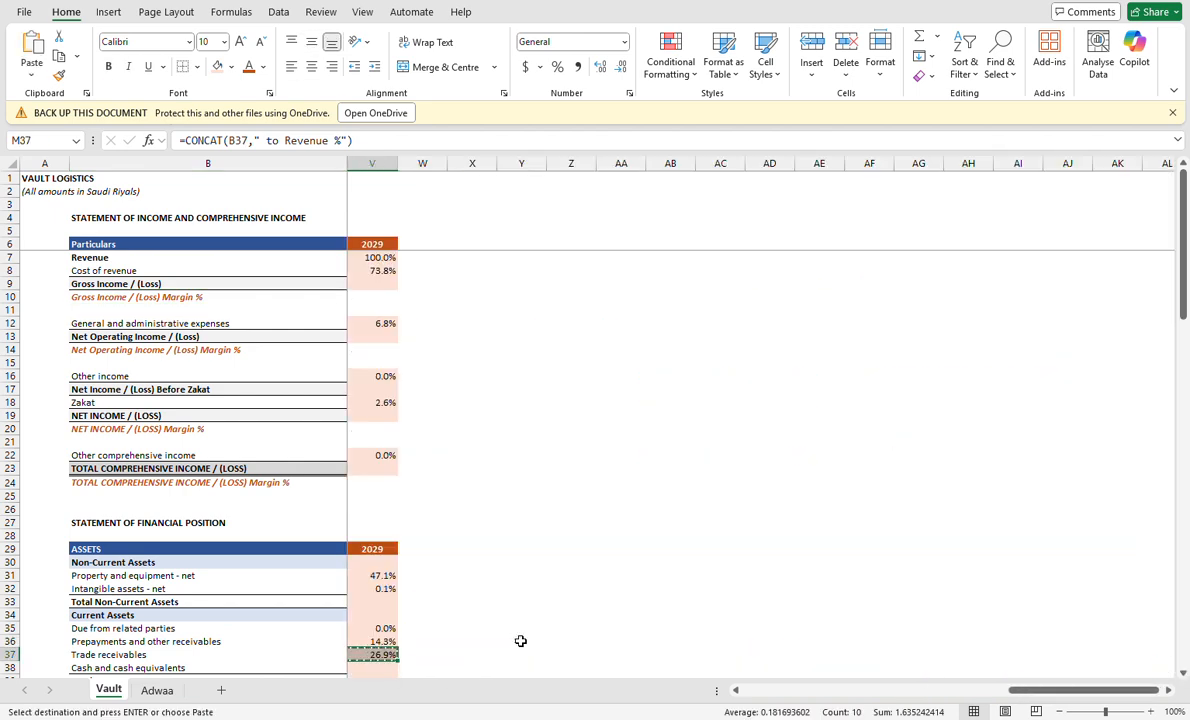
key("ctrl+Page_Down")
key("Right")
key("Right")
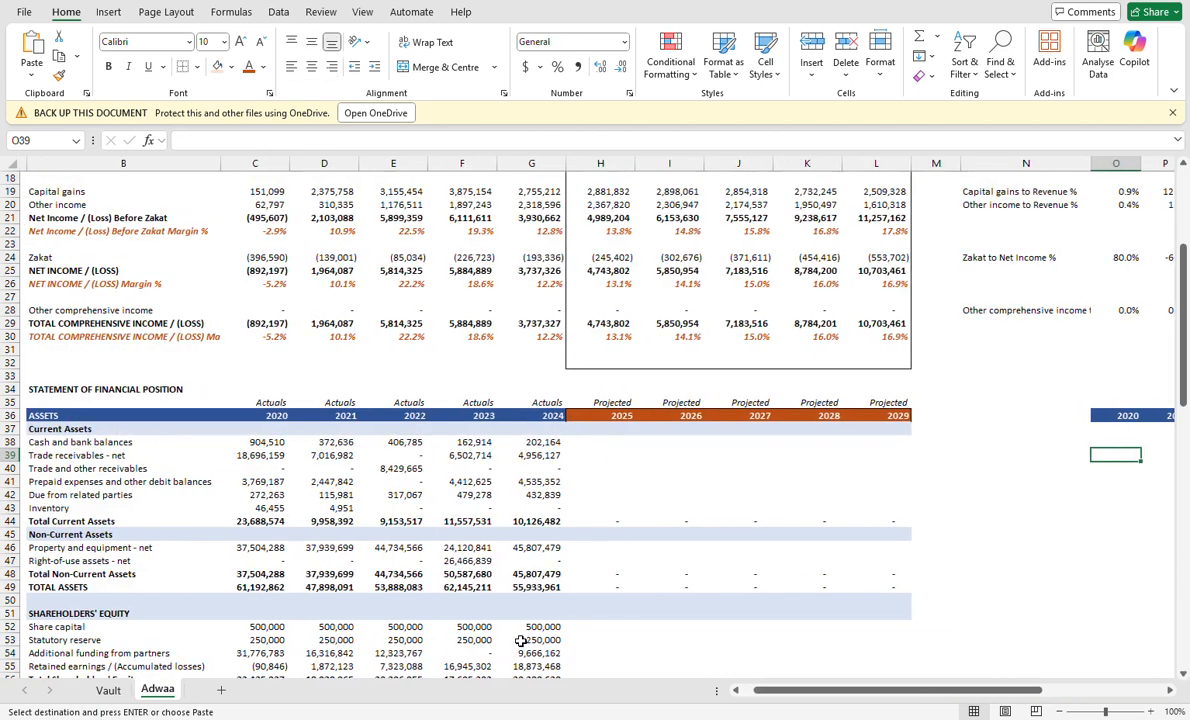
key("Return")
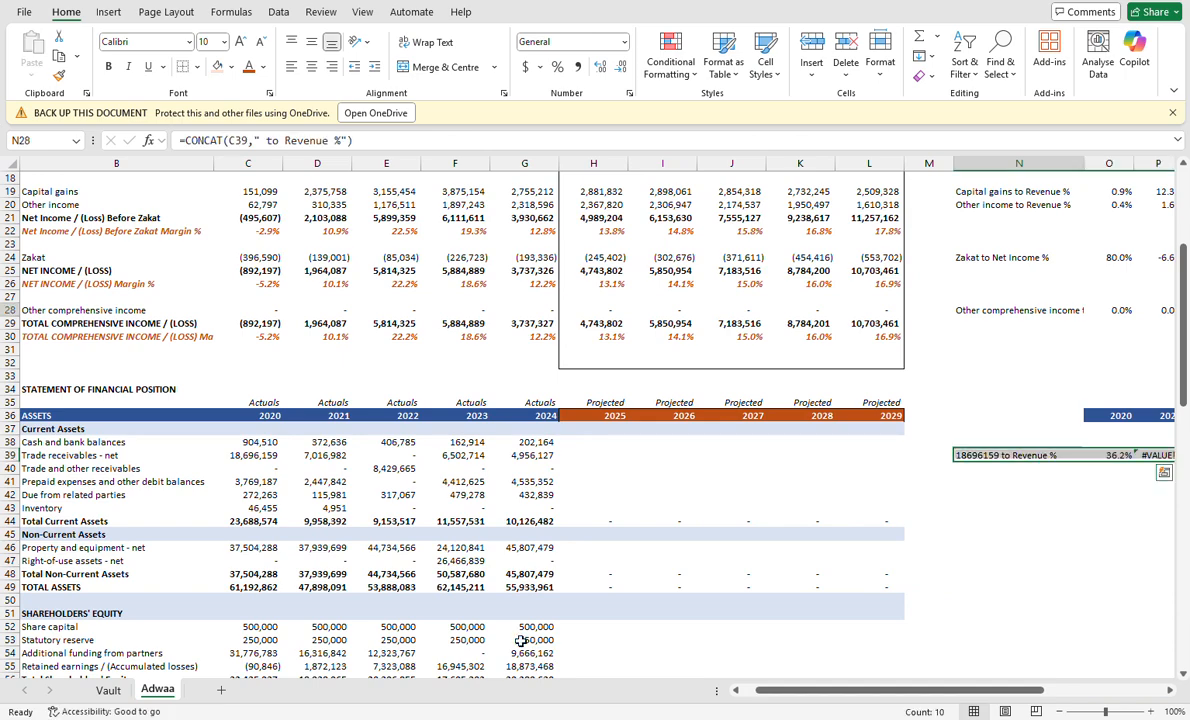
Copy the Key ratios heading from N6 into N36 above the balance sheet ratios.
key("ctrl+Up")
key("Left")
key("ctrl+Up")
key("Right")
key("ctrl+Down")
key("ctrl+c")
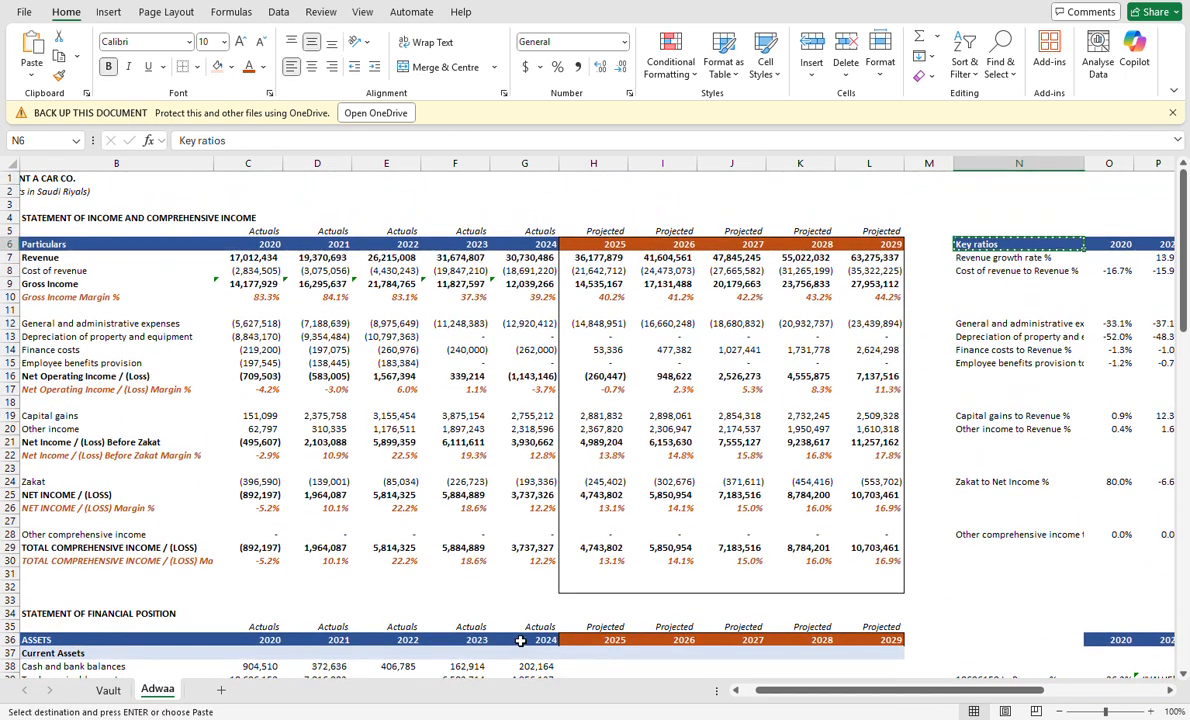
key("Down")
key("ctrl+Down")
key("Down")
key("Down")
key("Down")
key("Down")
key("Down")
key("Down")
key("Down")
key("Down")
key("Down")
key("Down")
key("Down")
key("Down")
key("Down")
key("Down")
key("Down")
key("Down")
key("Down")
key("Down")
key("Down")
key("Down")
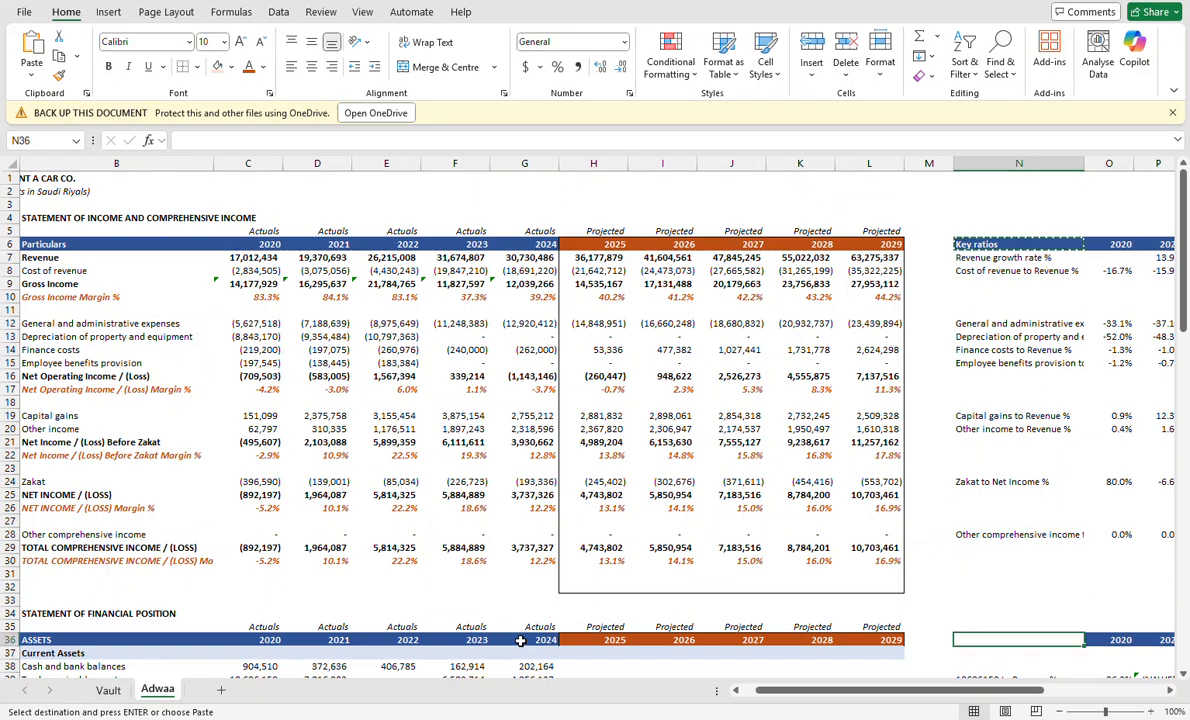
key("Return")
Move the pasted projected ratios in S39:W39 one column over so they start in T39 under 2025.
key("Down")
key("Down")
key("Down")
key("Down")
key("Down")
key("Down")
key("Down")
key("Down")
key("Down")
key("Down")
key("ctrl+Up")
key("Right")
key("Right")
key("Right")
key("Right")
key("Right")
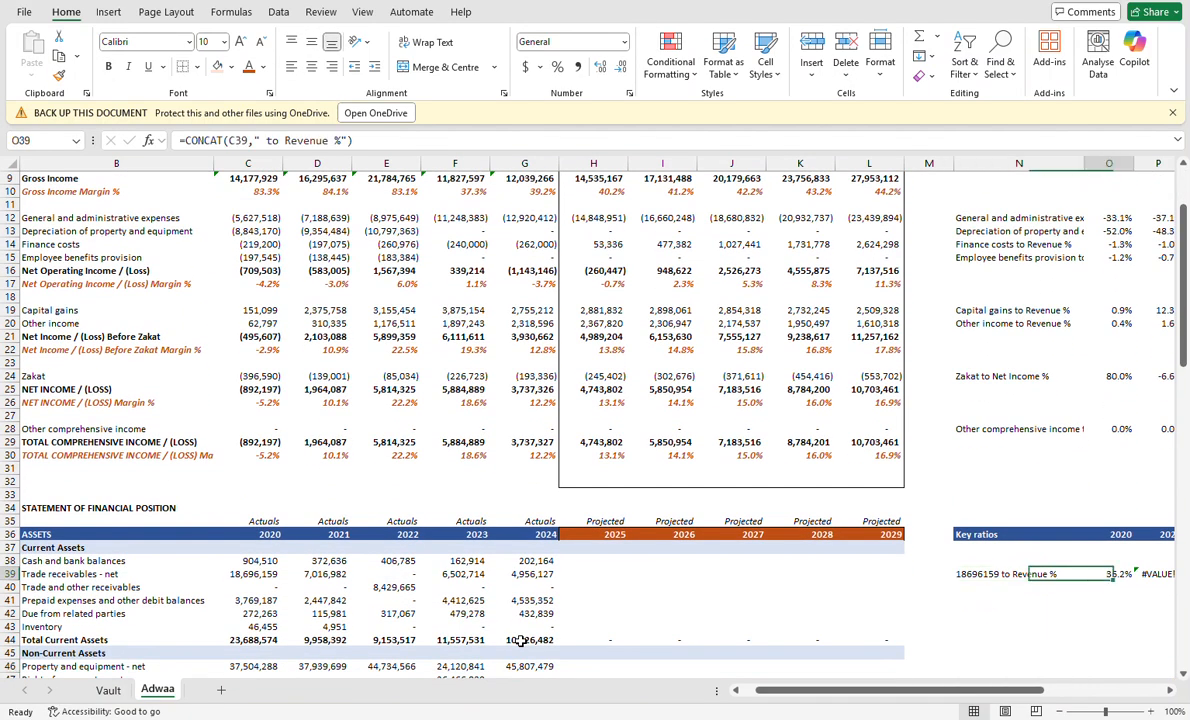
key("ctrl+shift+Right")
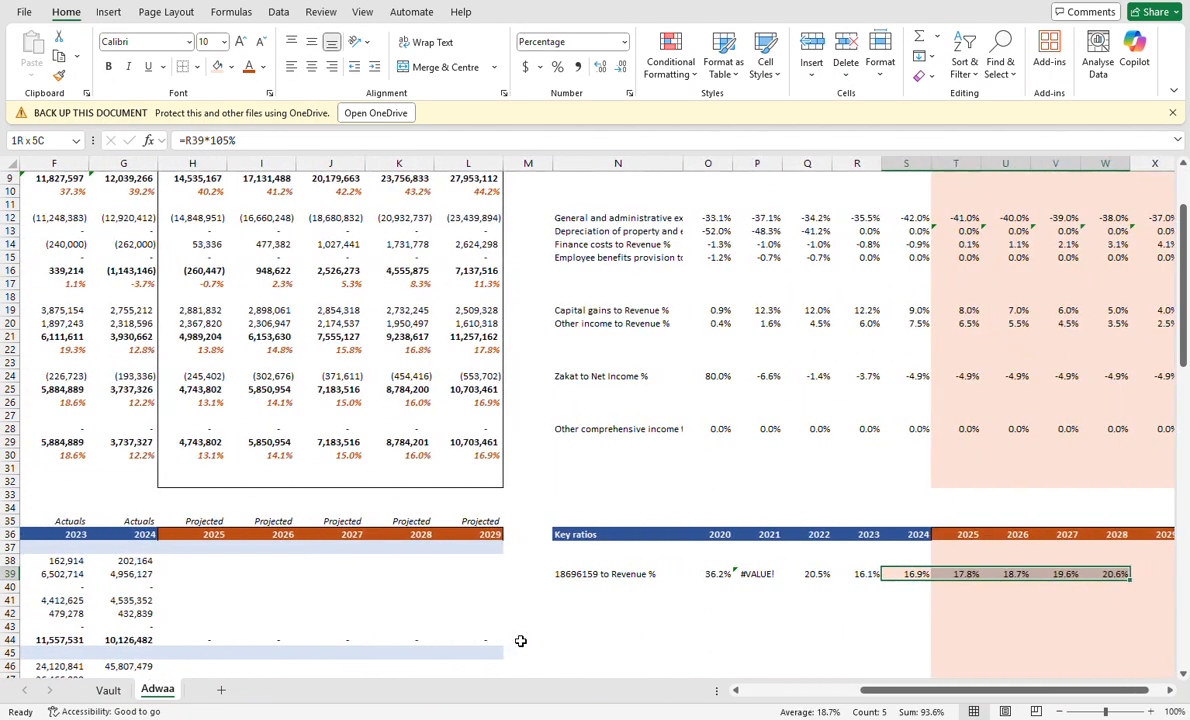
key("ctrl+x")
key("Right")
key("Return")
Correct the ratio label formula in N39 to =CONCAT(B39," to Revenue %").
key("Left")
key("Left")
key("Left")
key("Left")
key("Left")
key("Left")
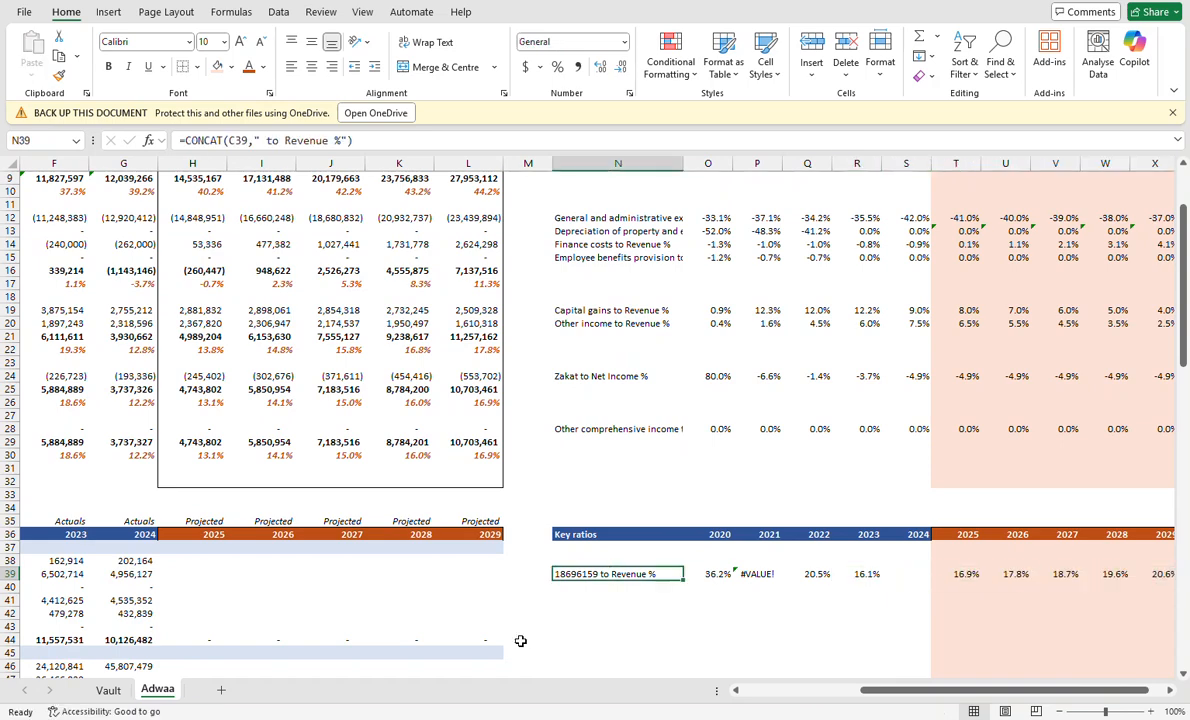
key("F2")
scroll(520, 641, "left", 5)
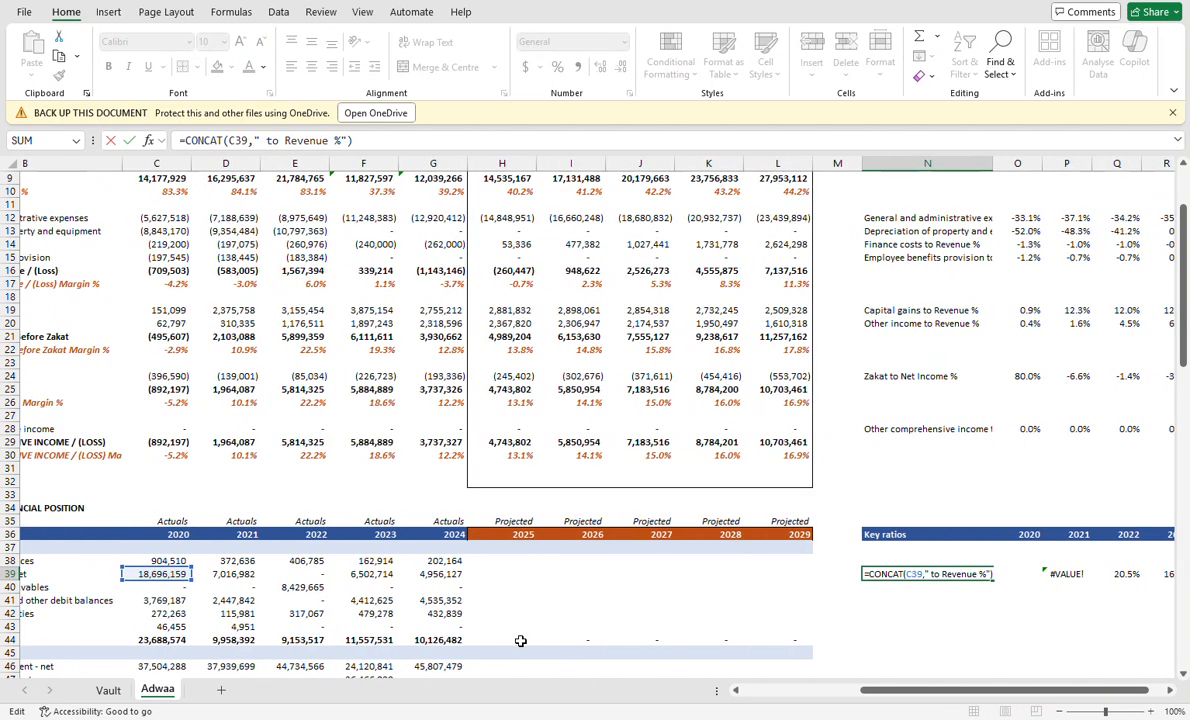
left_click_drag(145, 579, 61, 572)
key("Tab")
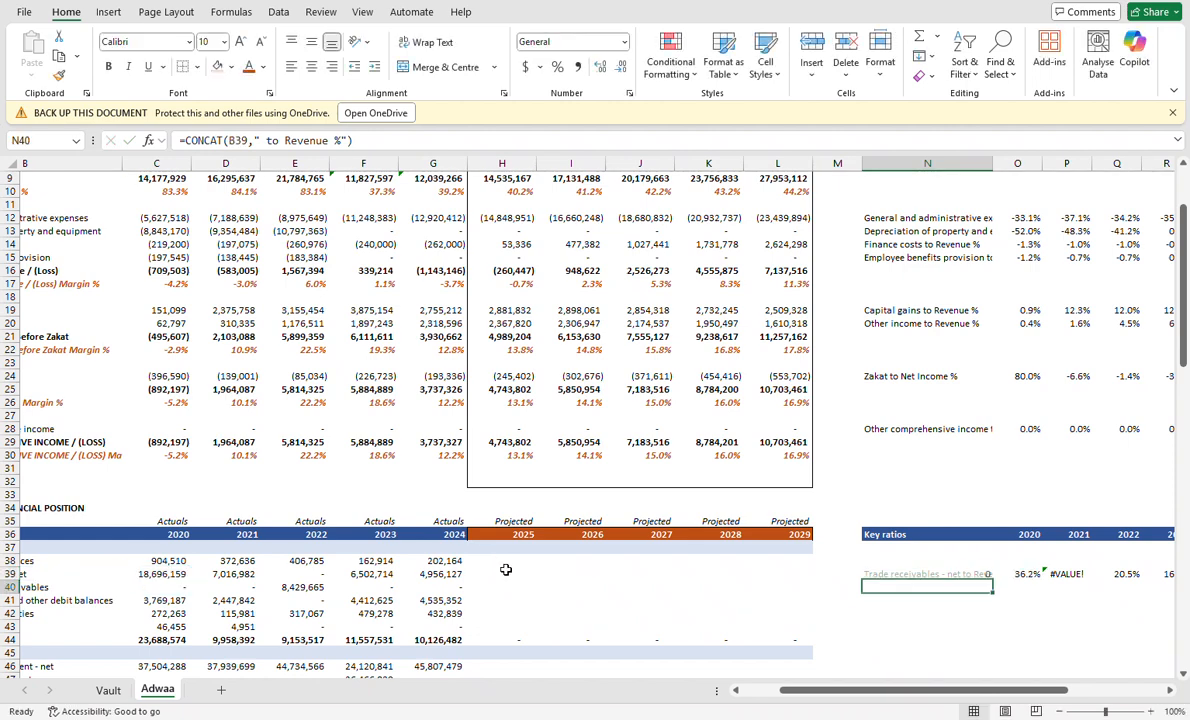
Correct the 2020 trade receivables ratio in O39 to =C39/C$7.
key("F2")
scroll(480, 575, "left", 3)
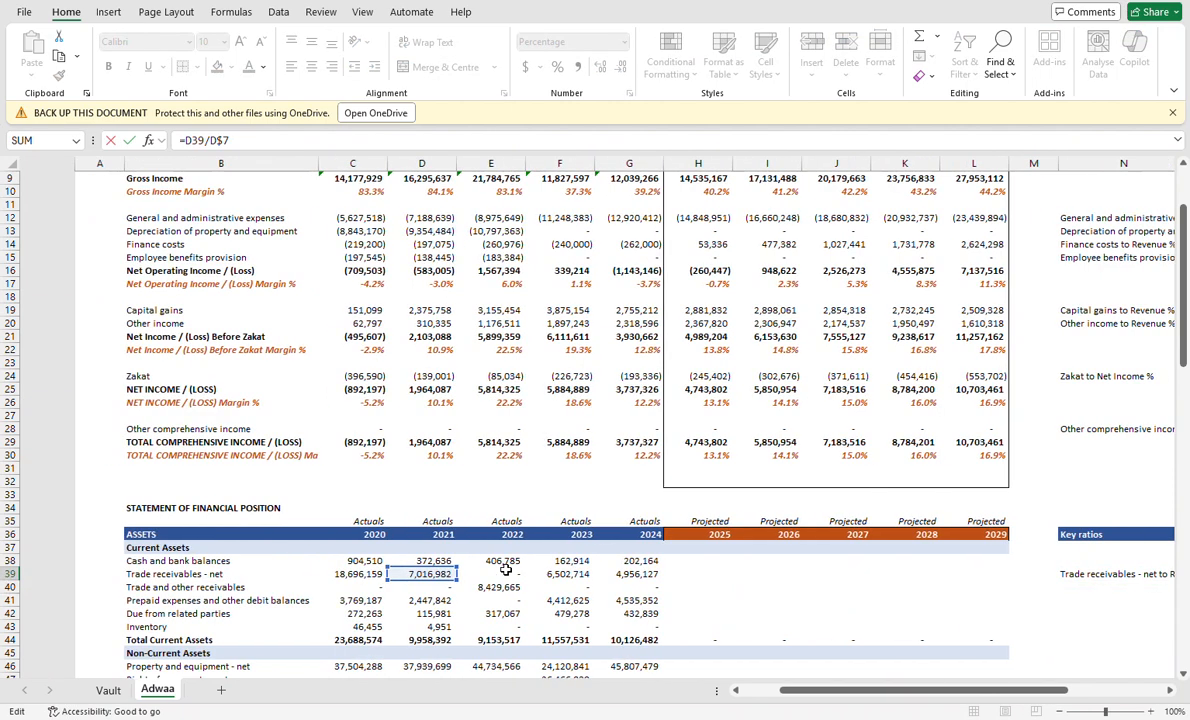
left_click_drag(366, 586, 318, 577)
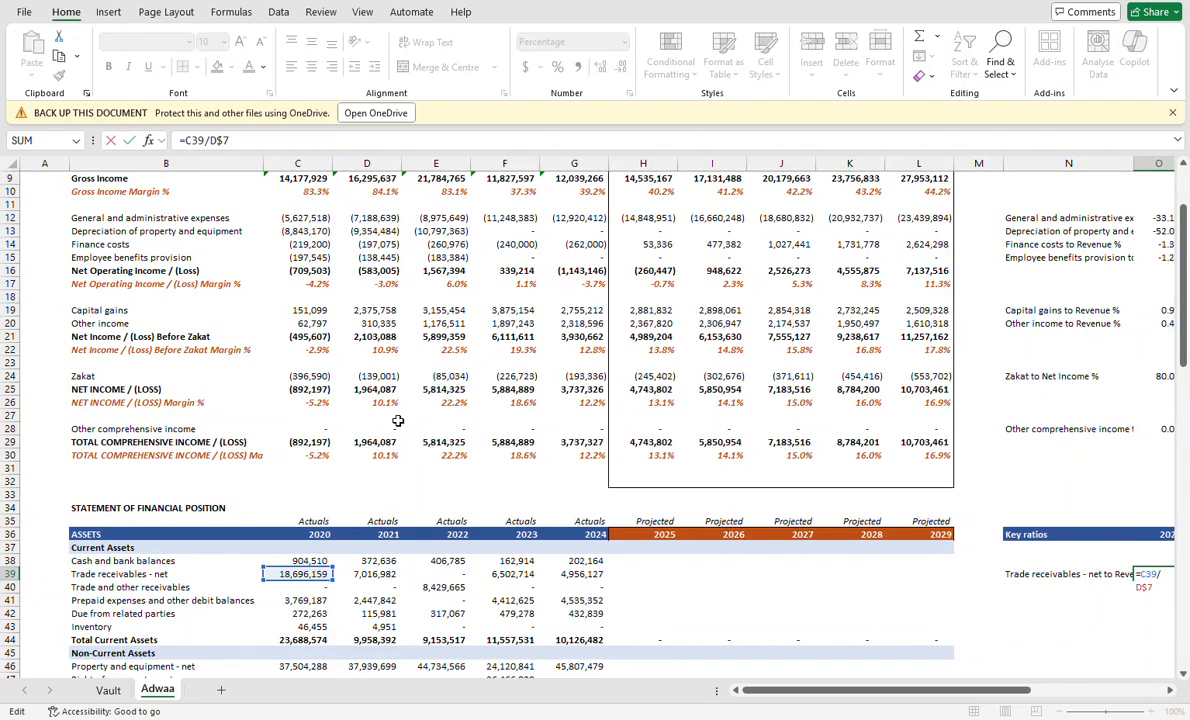
scroll(397, 421, "up", 3)
scroll(397, 421, "down", 2)
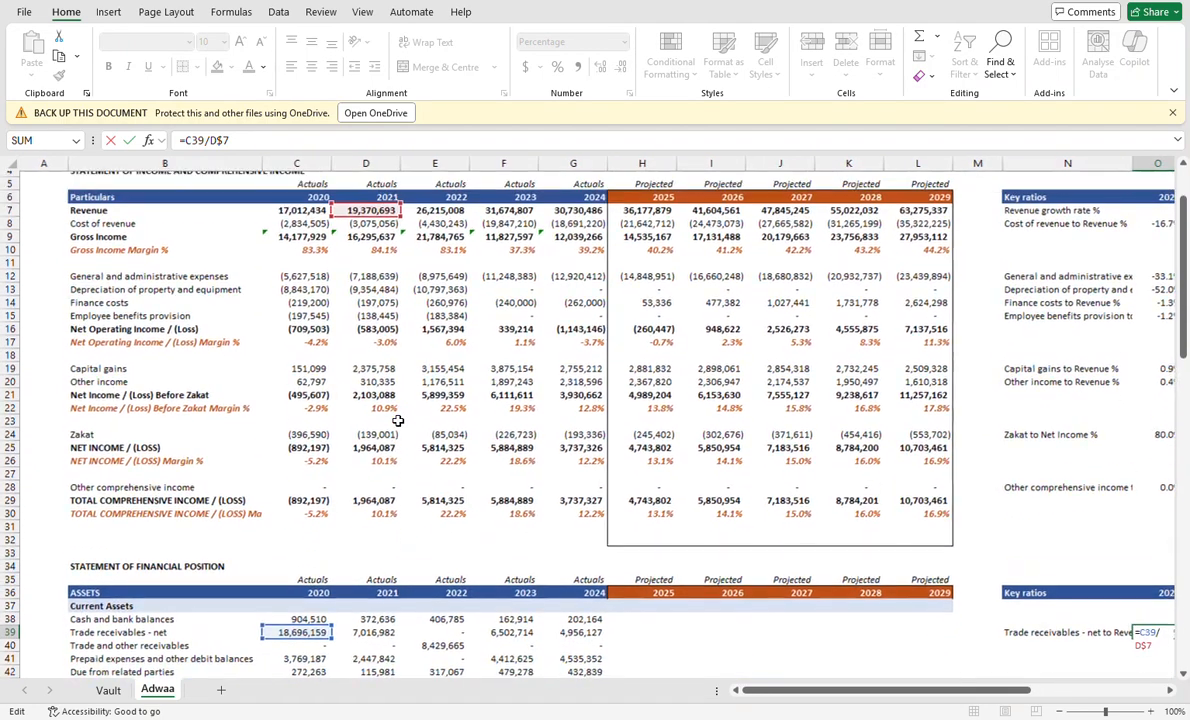
scroll(397, 421, "up", 1)
left_click_drag(368, 232, 323, 229)
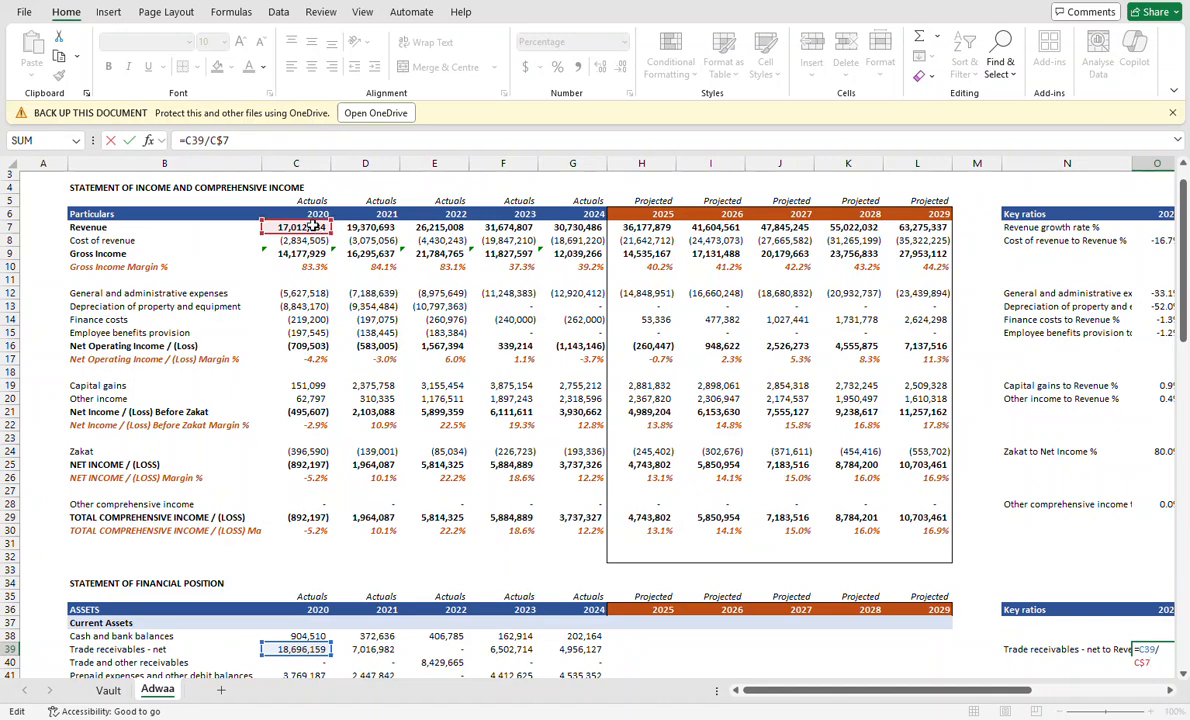
key("Return")
Fill the trade receivables ratio formula from O39 across to S39 and check the copied cells.
key("Up")
key("shift+Right")
key("shift+Right")
key("shift+Right")
key("shift+Right")
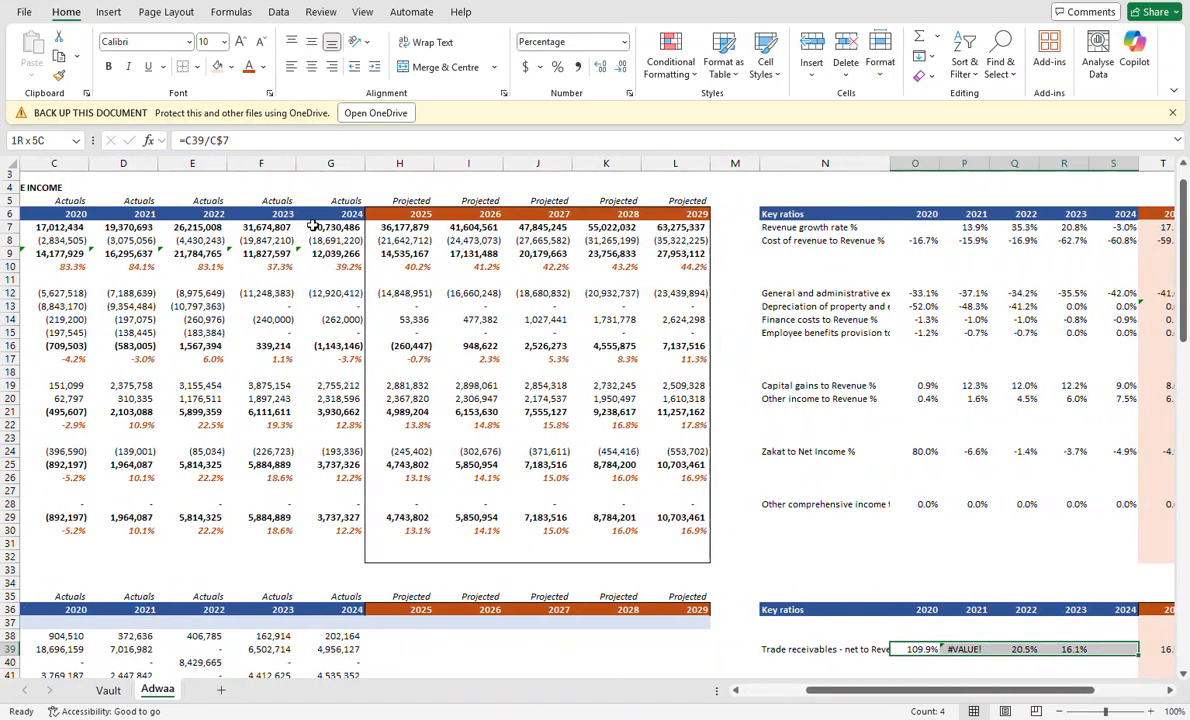
key("Right")
key("Right")
key("Right")
key("Right")
key("Left")
key("Left")
key("Left")
key("Left")
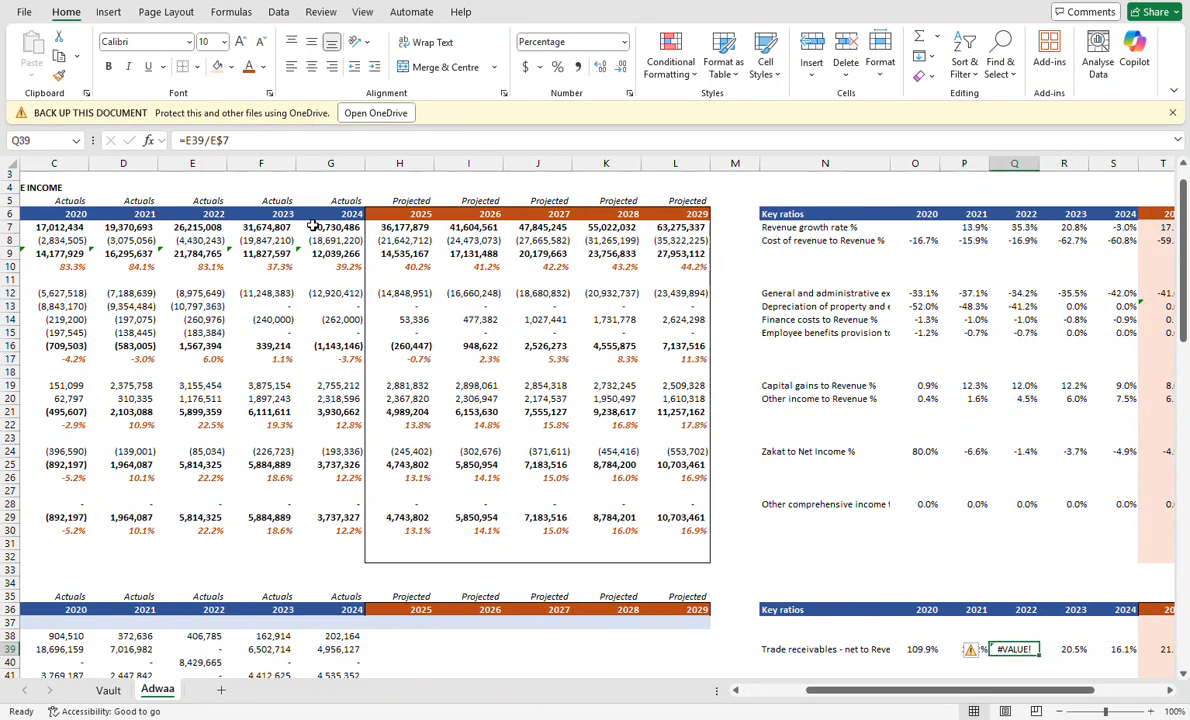
Wrap the ratio in O39 in an error check so it reads =IFERROR(C39/C$7,0).
key("F2")
key("F2")
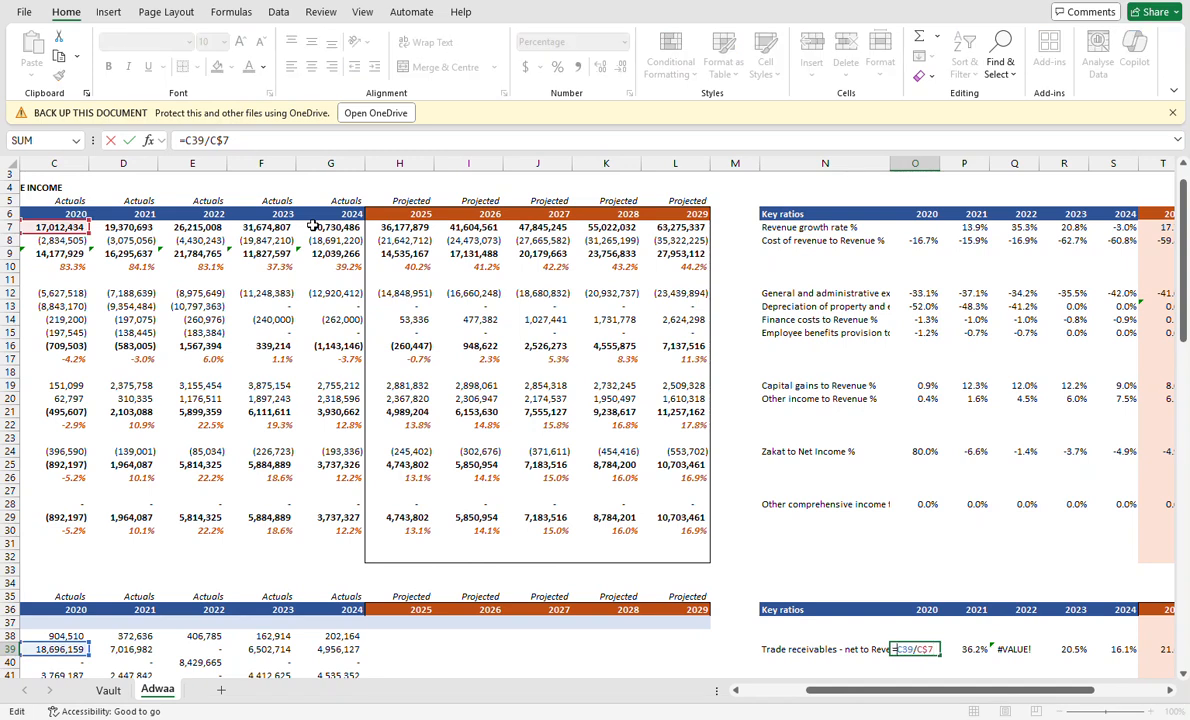
key("Home")
key("Right")
type("IFERROR(")
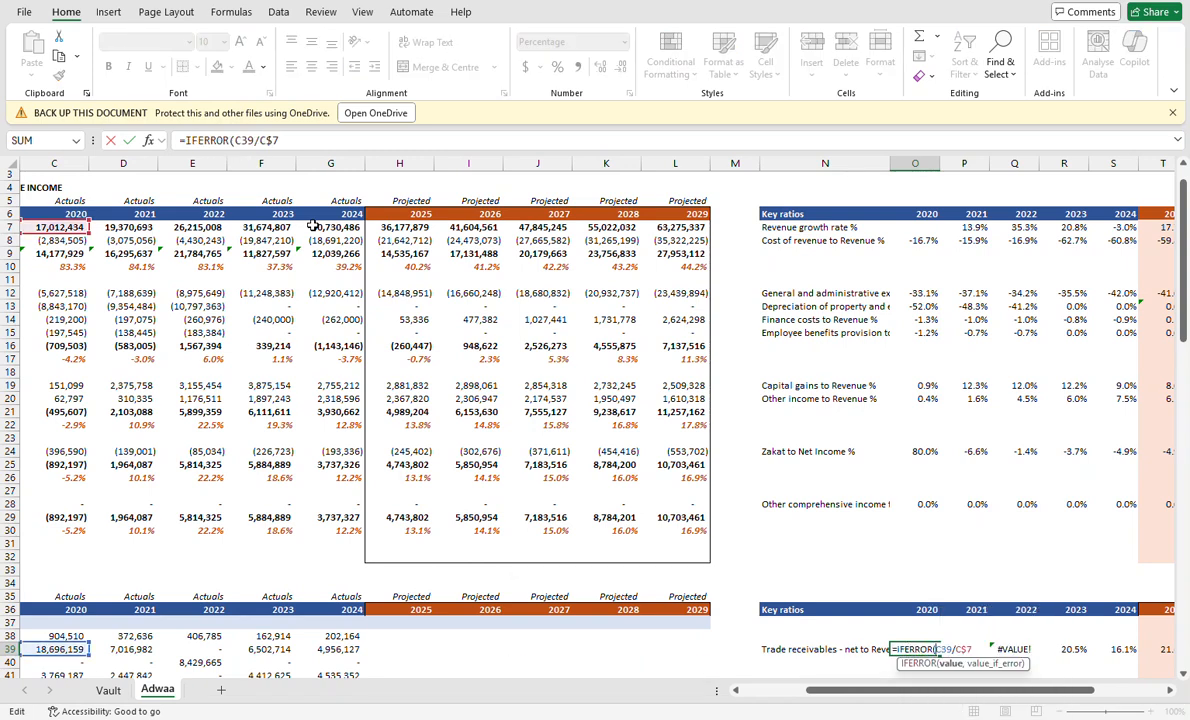
key("ctrl+Return")
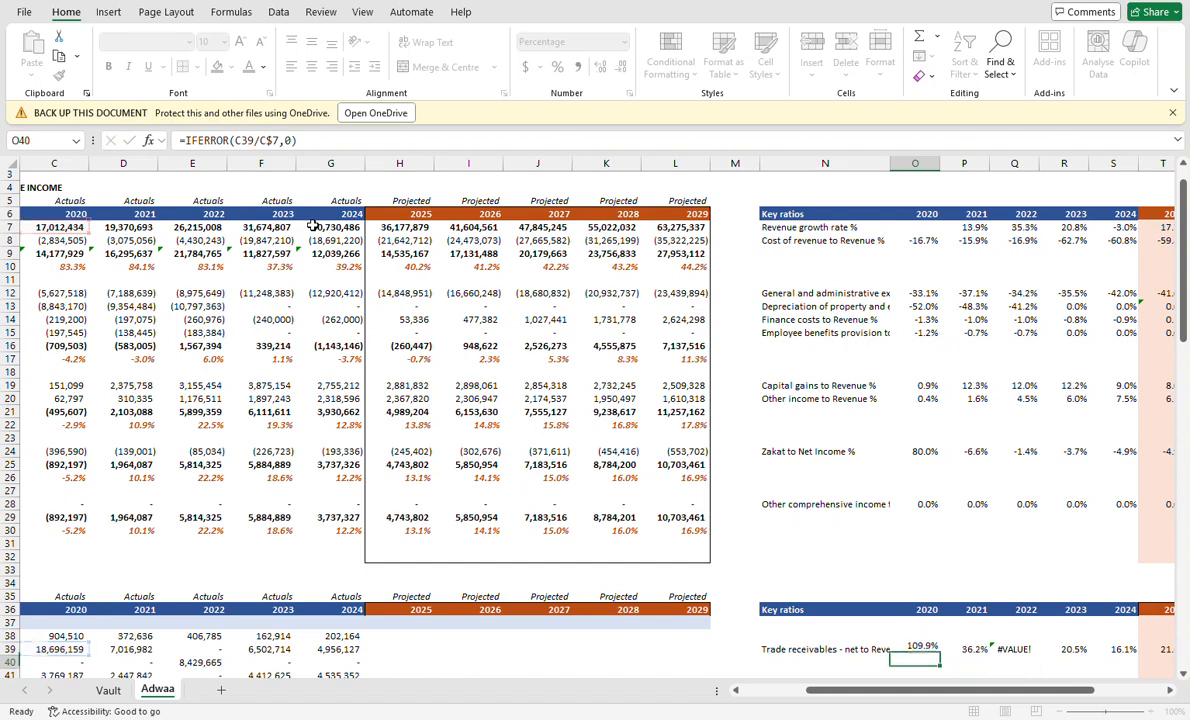
Fill the IFERROR ratio formula from O39 across the actual years to S39.
key("shift+Right")
key("shift+Right")
key("shift+Right")
key("shift+Right")
key("ctrl+r")
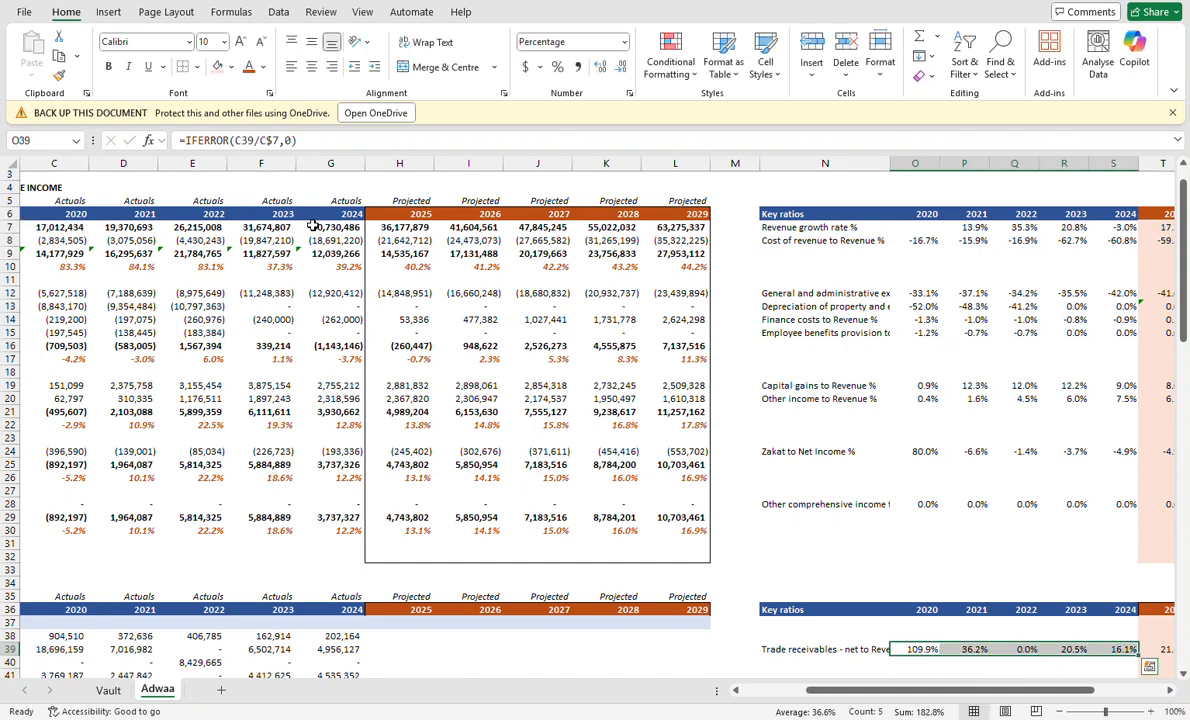
Base the 2025 trade receivables ratio in T39 on 2024 with =S39*105% and fill it across to X39.
key("Right")
key("Right")
key("Right")
key("Right")
key("Right")
type("=R39*105%")
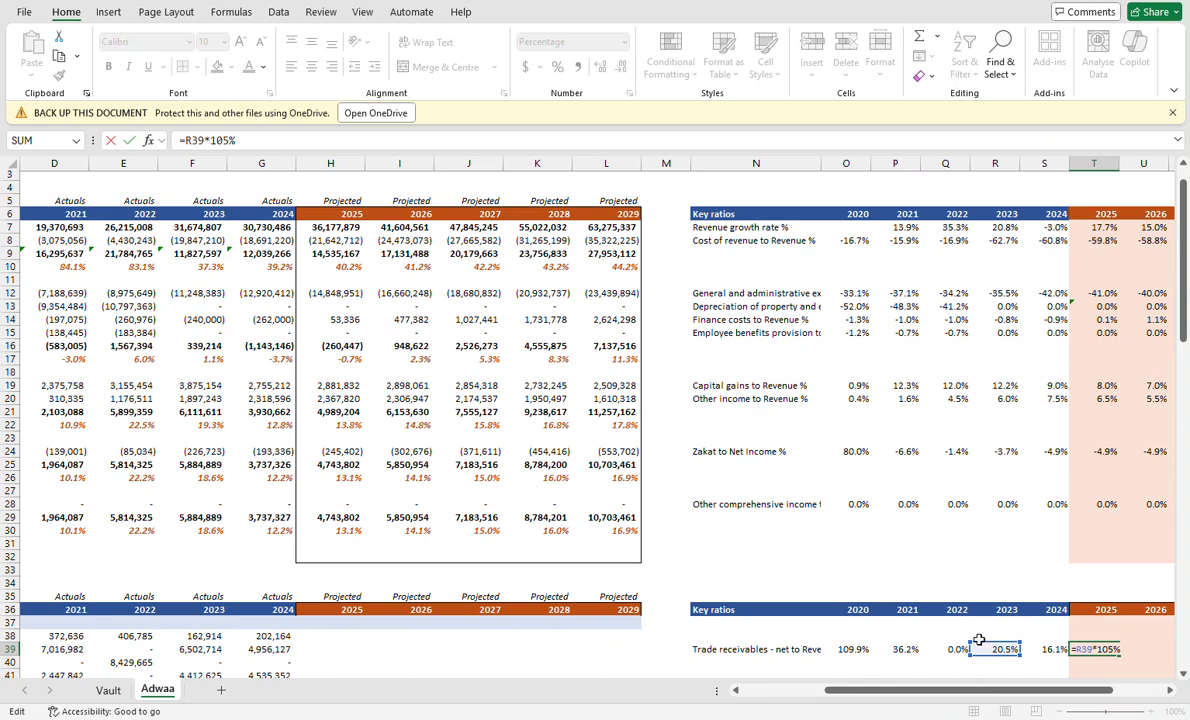
left_click_drag(1032, 651, 1044, 648)
key("Return")
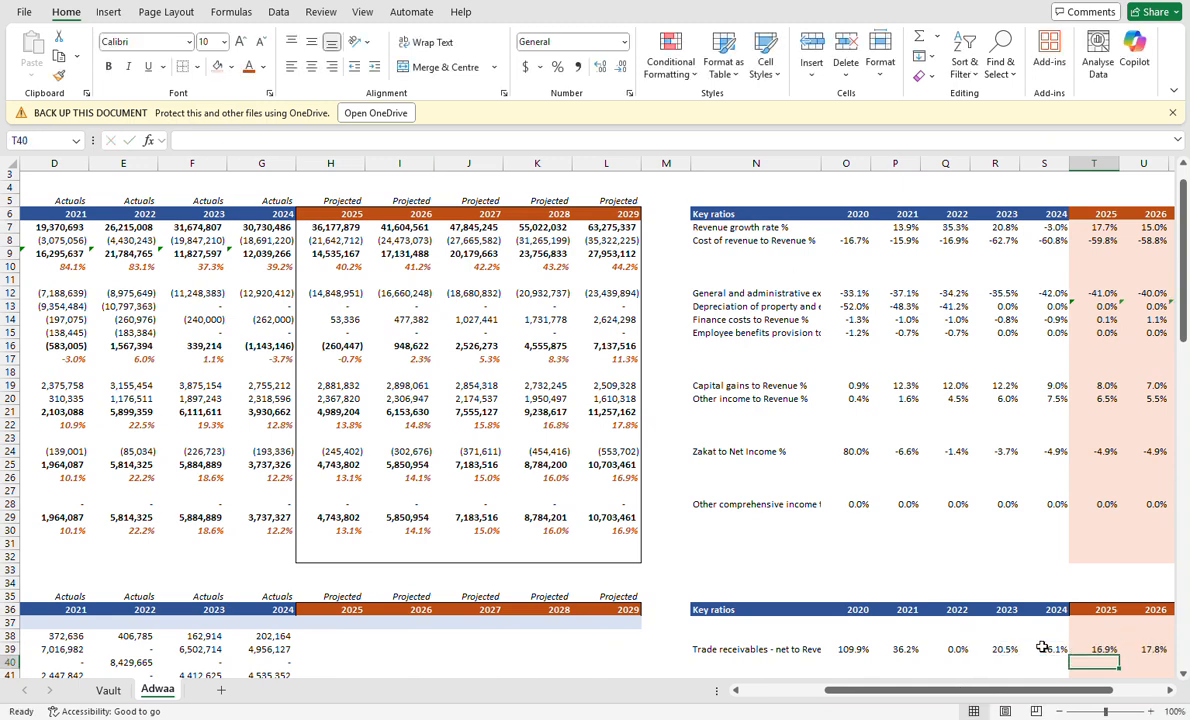
key("Up")
key("ctrl+shift+Right")
key("Left")
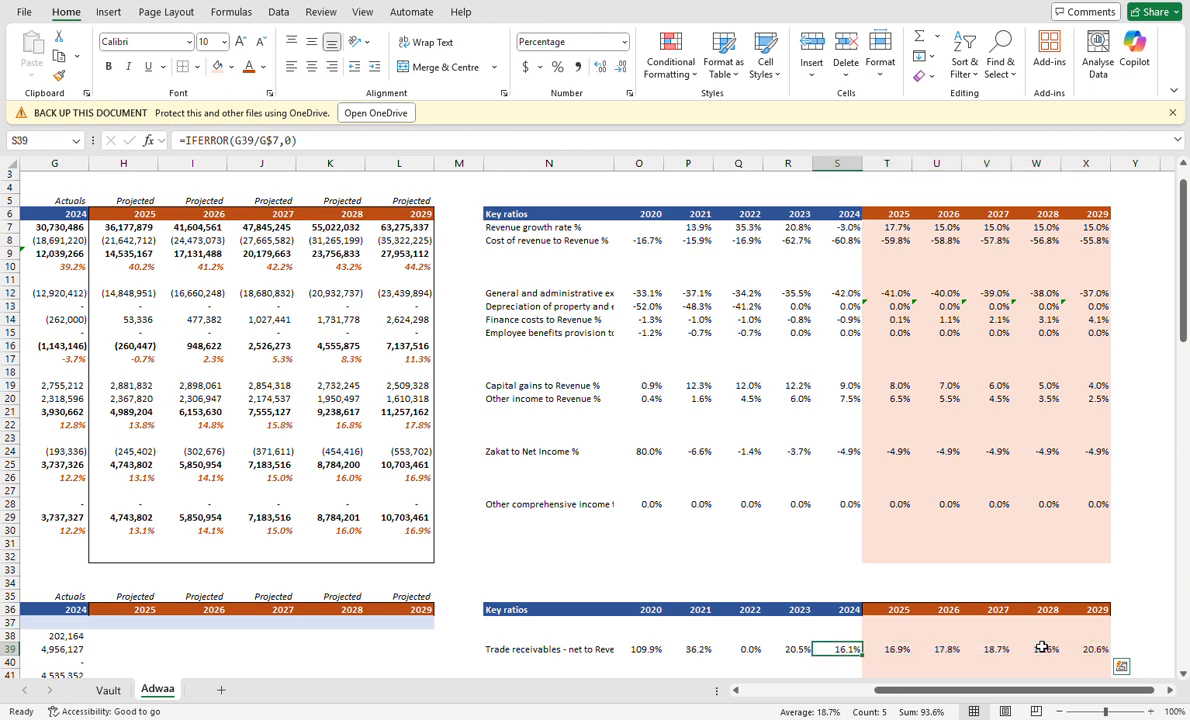
Set the 2025 trade receivables ratio in T39 to =S39 and fill it across to X39.
key("Right")
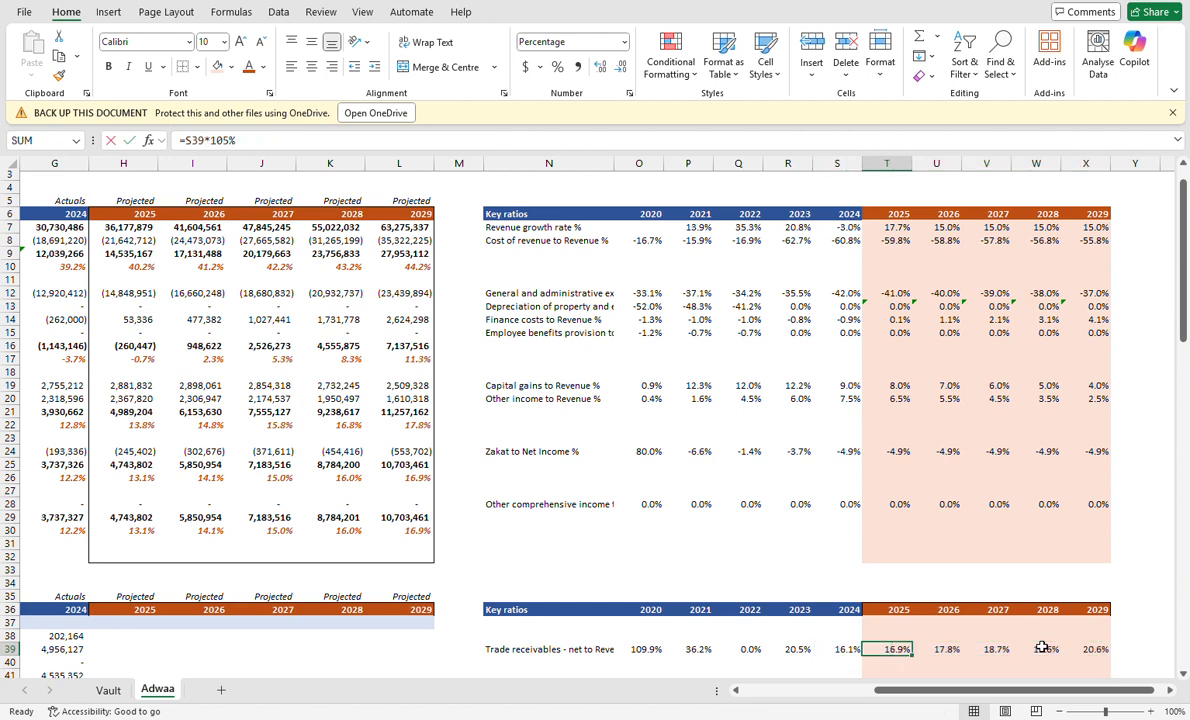
type("=")
key("Return")
key("Up")
key("ctrl+shift+Right")
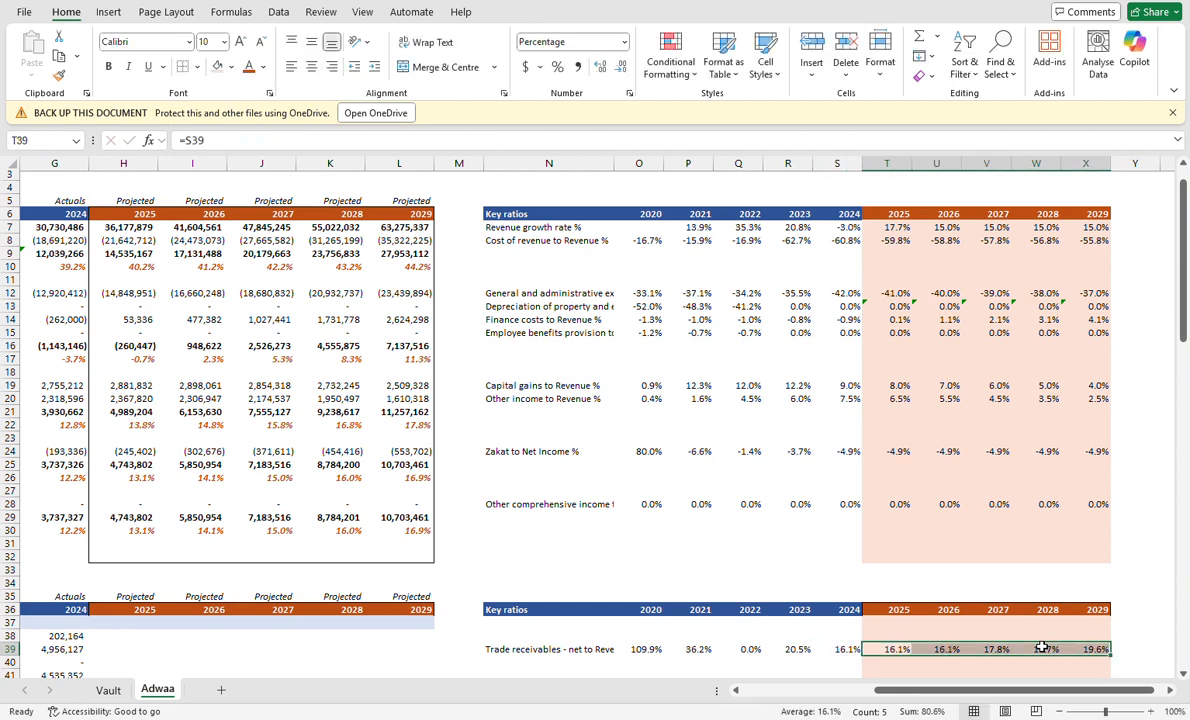
Project 2025 trade receivables in H39 as revenue times the ratio with =H$7*T39.
key("ctrl+Left")
key("ctrl+Left")
key("ctrl+Left")
key("Right")
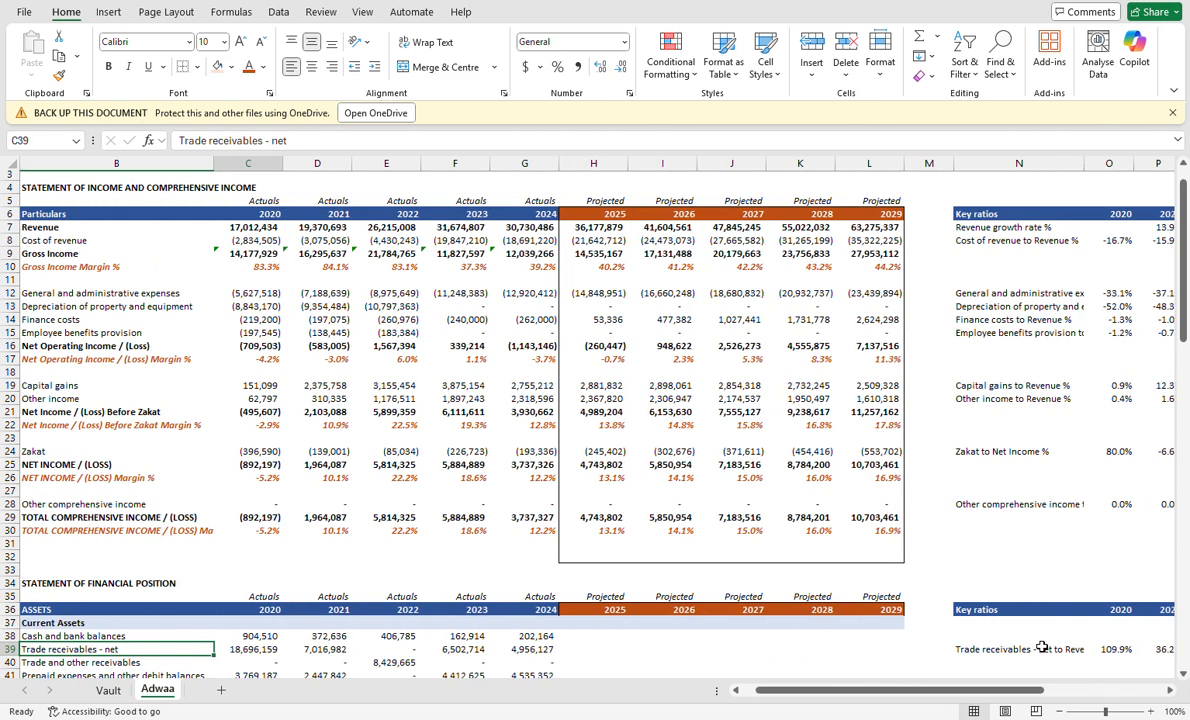
key("Right")
key("Right")
key("Right")
key("Right")
key("Right")
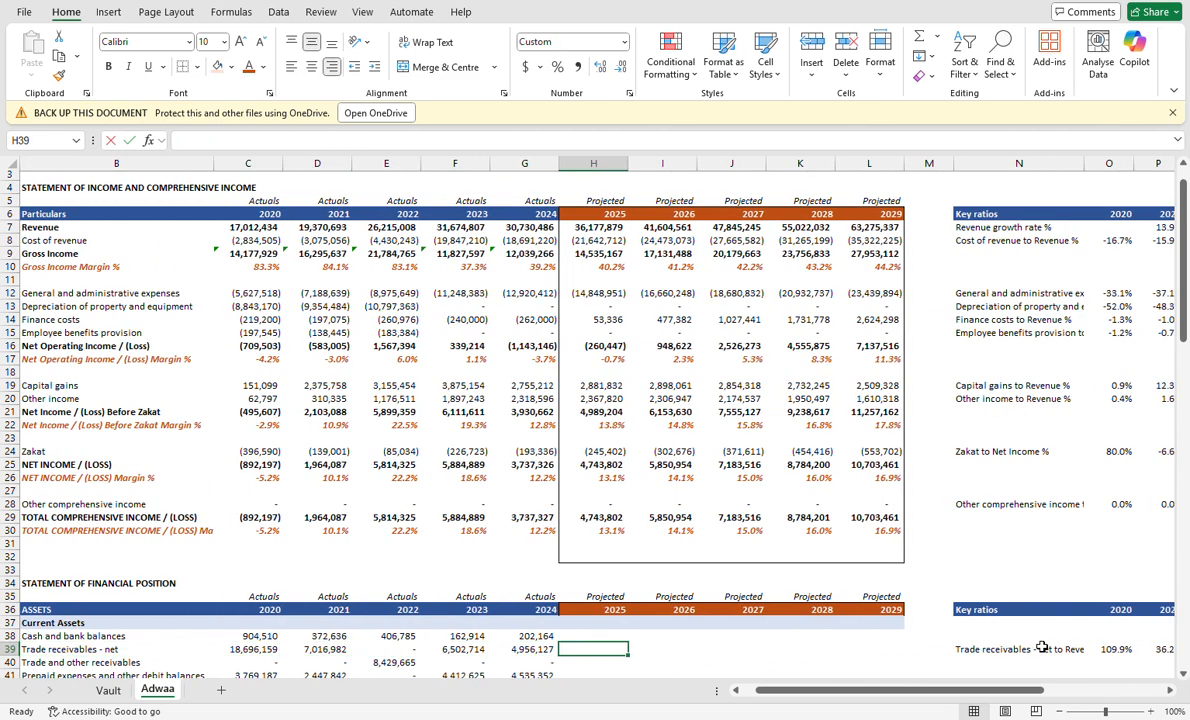
type("=")
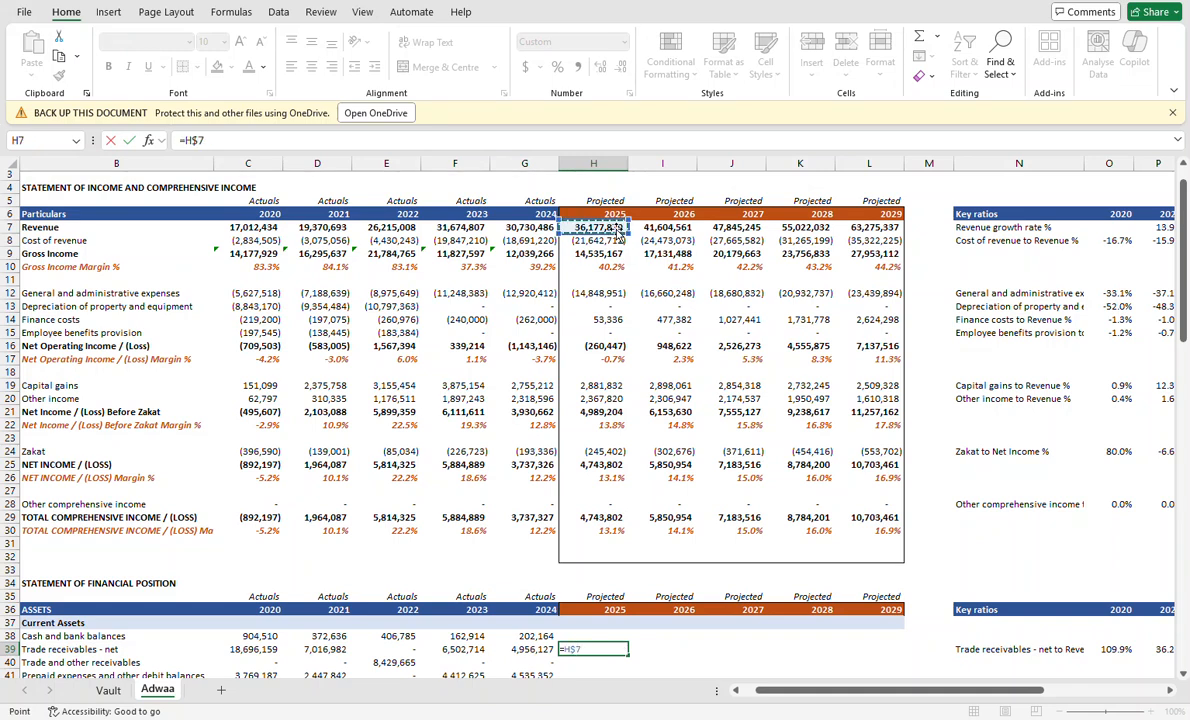
key("Right")
key("Right")
key("Right")
key("Right")
key("Right")
key("Right")
key("Right")
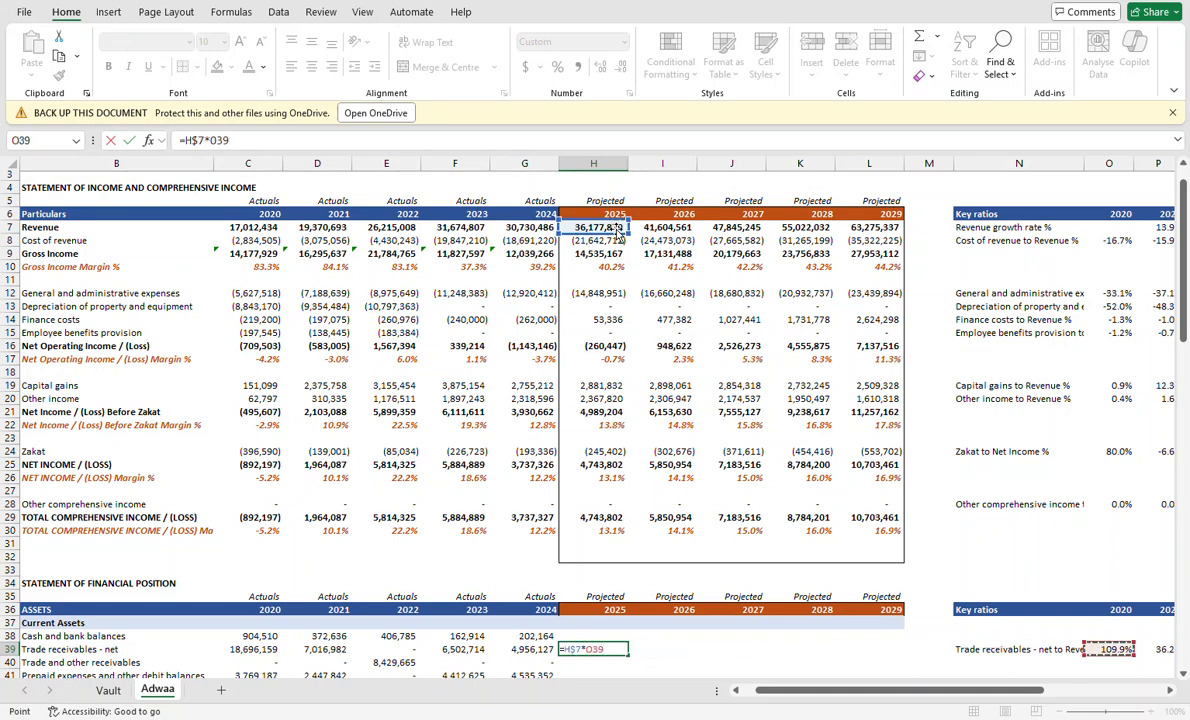
key("Right")
key("Right")
key("Right")
key("Right")
key("Right")
key("ctrl+Return")
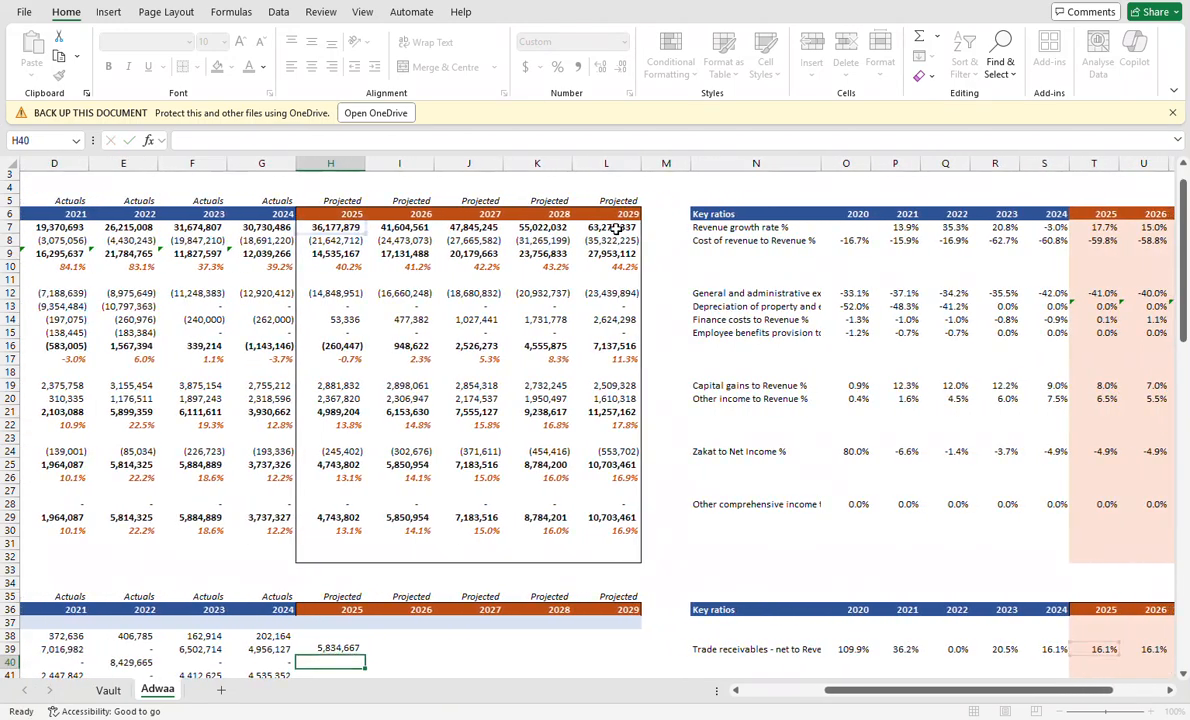
Fill the trade receivables projection from H39 across to L39 for 2029.
key("shift+Right")
key("shift+Right")
key("shift+Right")
key("ctrl+r")
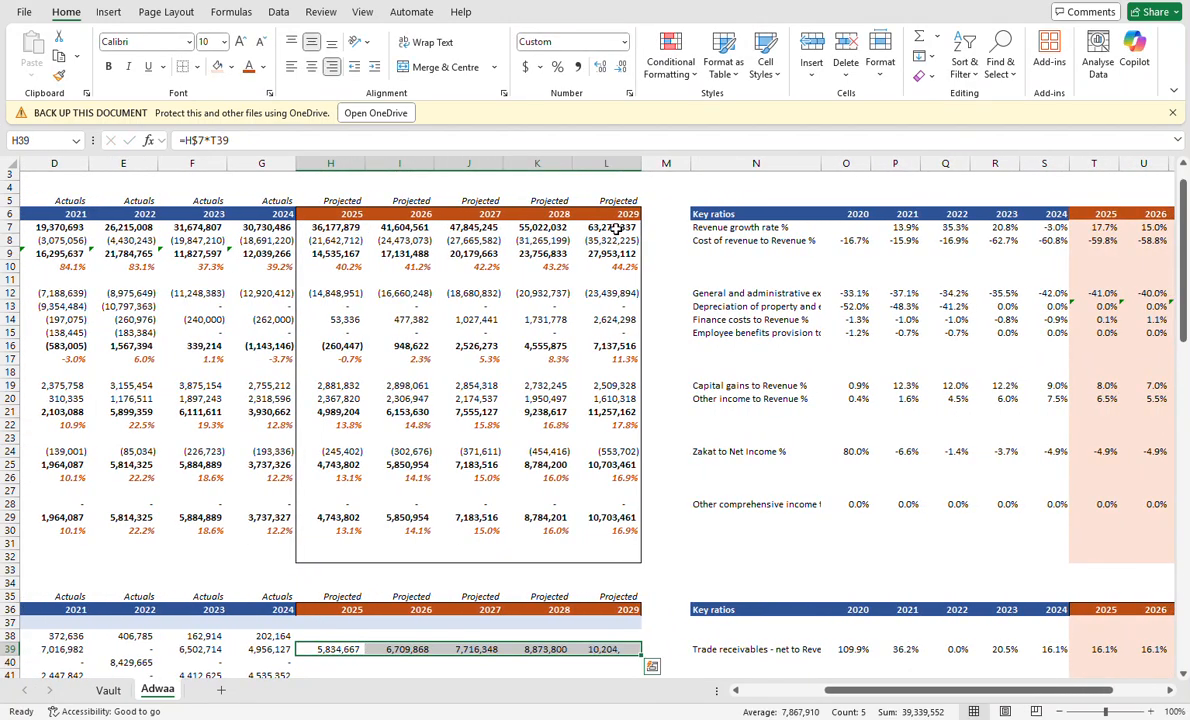
Copy the trade receivables projections and ratios in H39:X39 to the Trade and other receivables row, starting at H40.
key("shift+Right")
key("shift+Right")
key("shift+Right")
key("shift+Right")
key("shift+Right")
key("shift+Right")
key("shift+Right")
key("shift+Right")
key("shift+Right")
key("shift+Right")
key("shift+Right")
key("shift+Right")
key("ctrl+c")
key("Left")
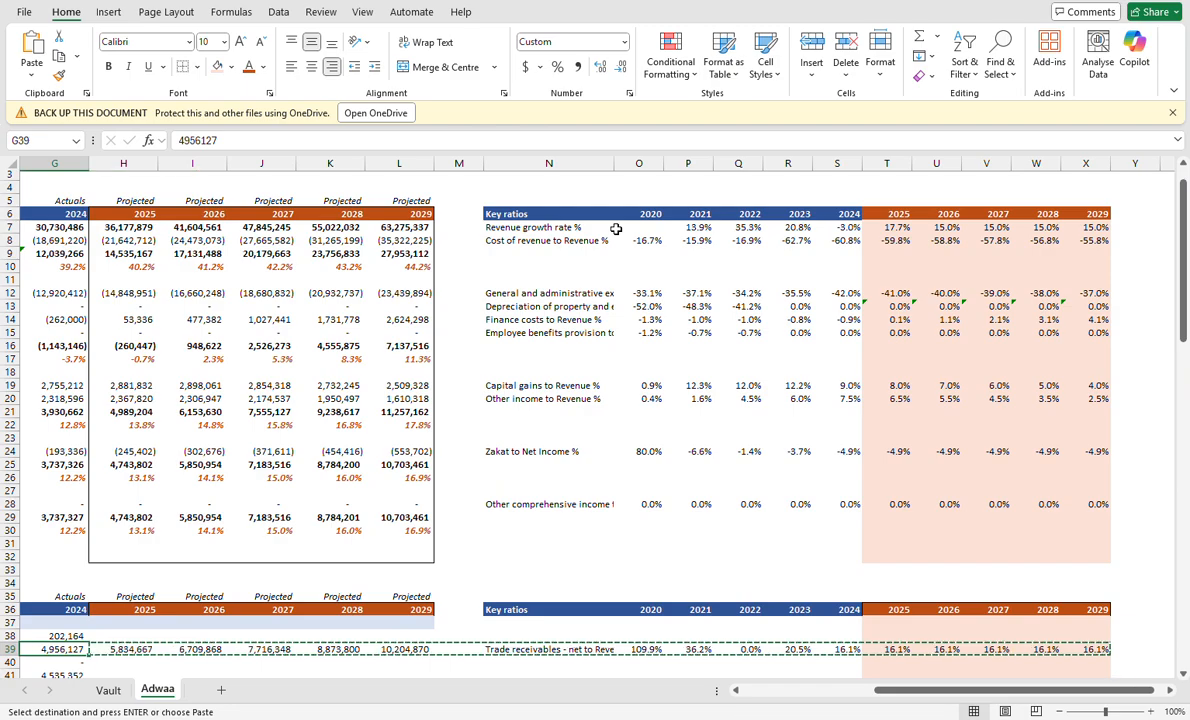
scroll(616, 229, "left", 6)
scroll(616, 229, "down", 4)
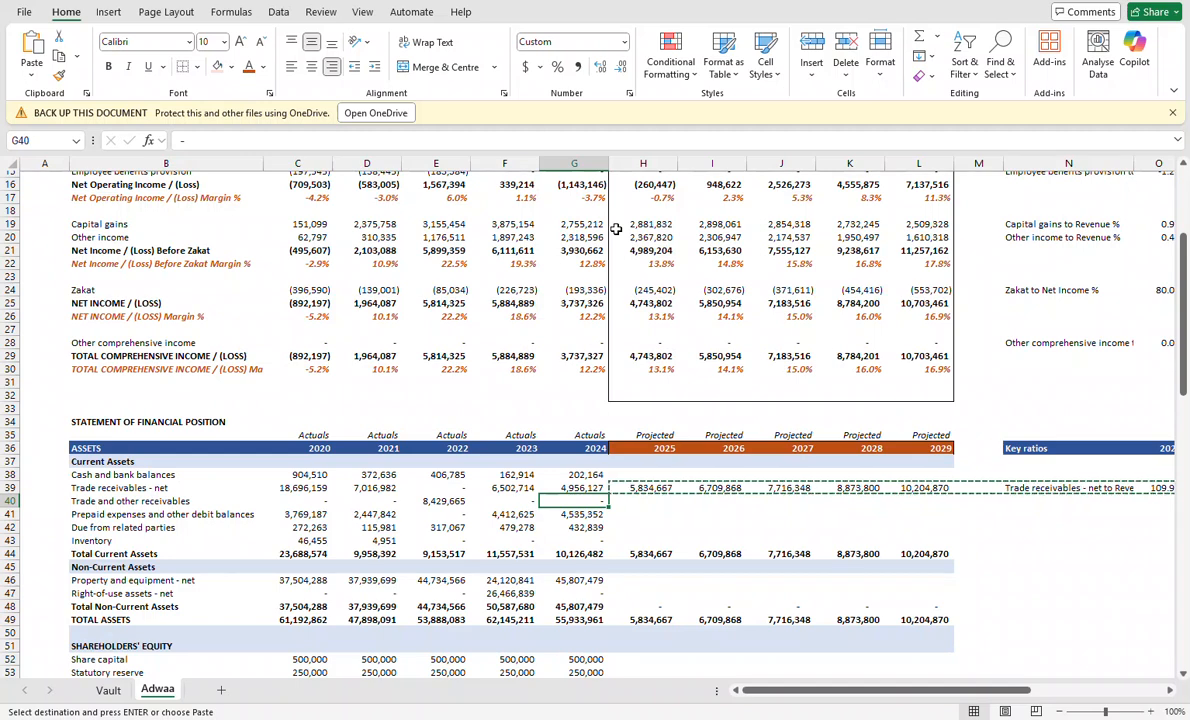
key("Right")
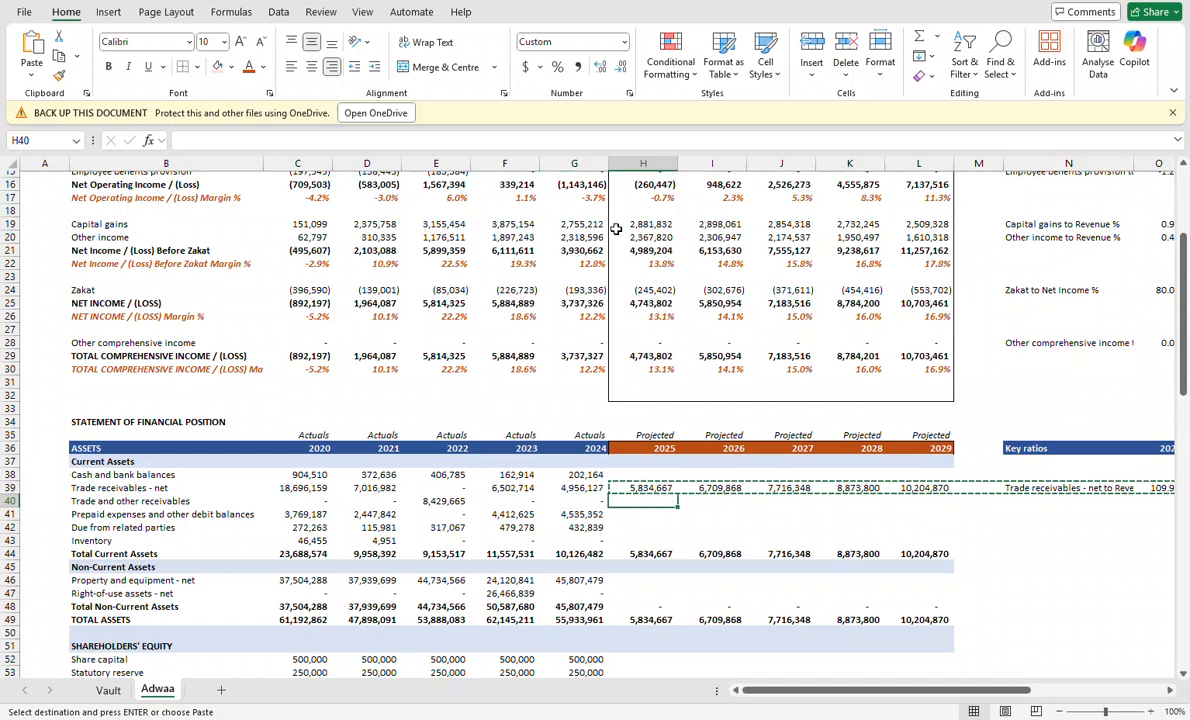
key("ctrl+v")
key("Down")
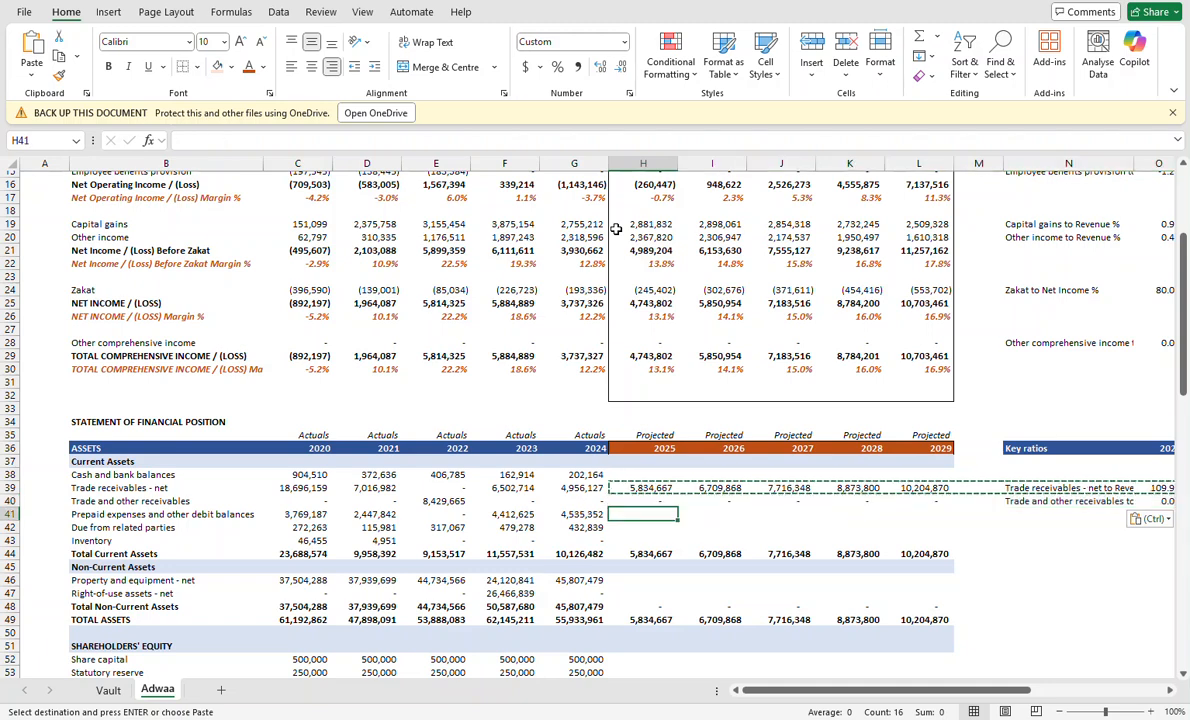
Paste the copied projections and ratios into the prepaid expenses, due from related parties and inventory rows, H41 to H43.
key("ctrl+v")
key("Down")
key("ctrl+v")
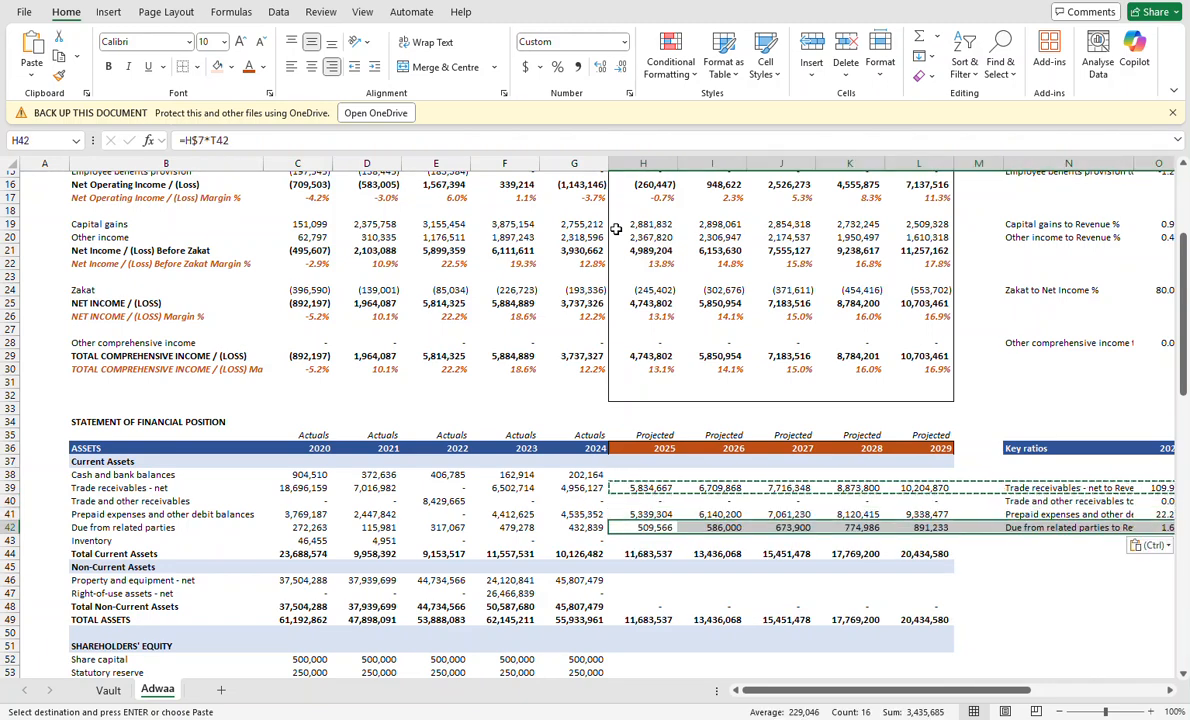
key("Down")
key("ctrl+v")
key("Down")
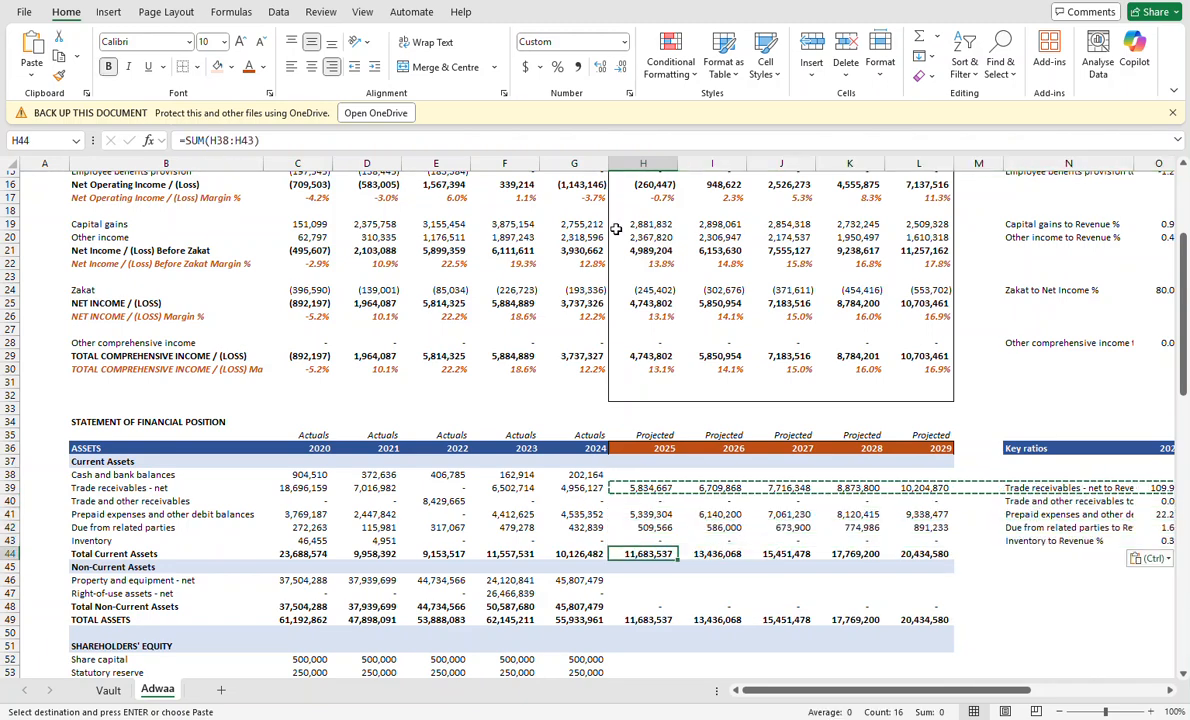
Paste the copied projections and ratios into the property and equipment and right-of-use assets rows, at H46 and H47.
key("Down")
key("Down")
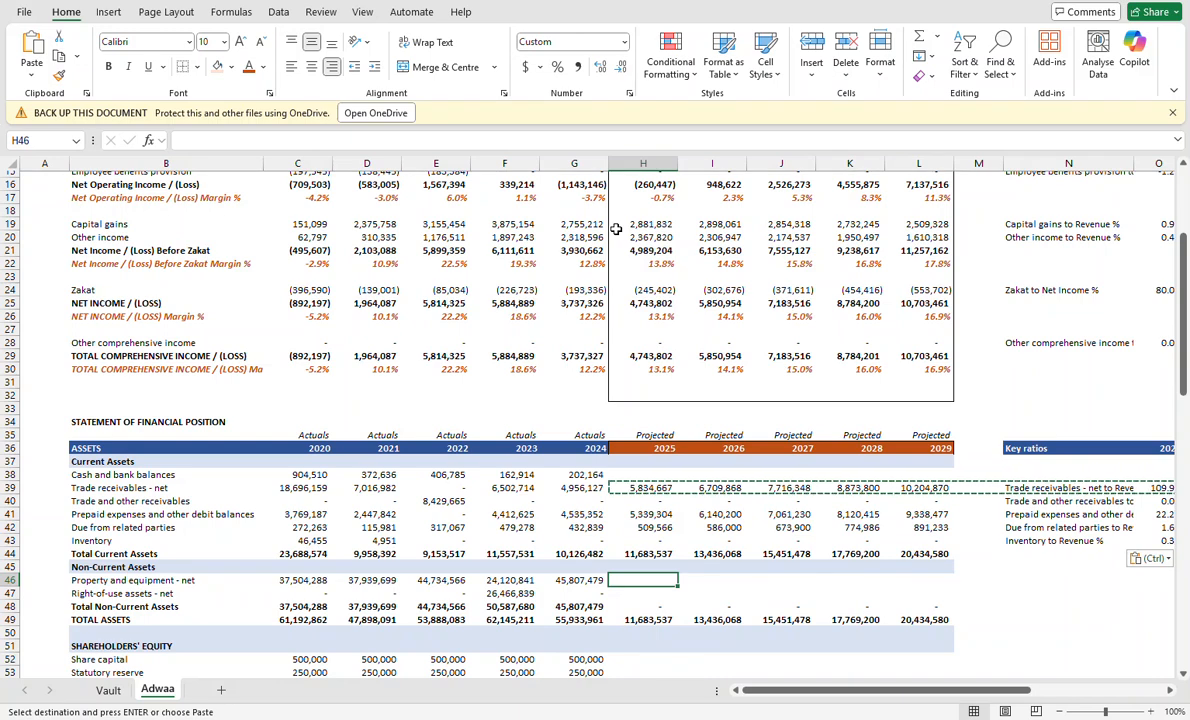
key("ctrl+v")
key("Down")
key("ctrl+v")
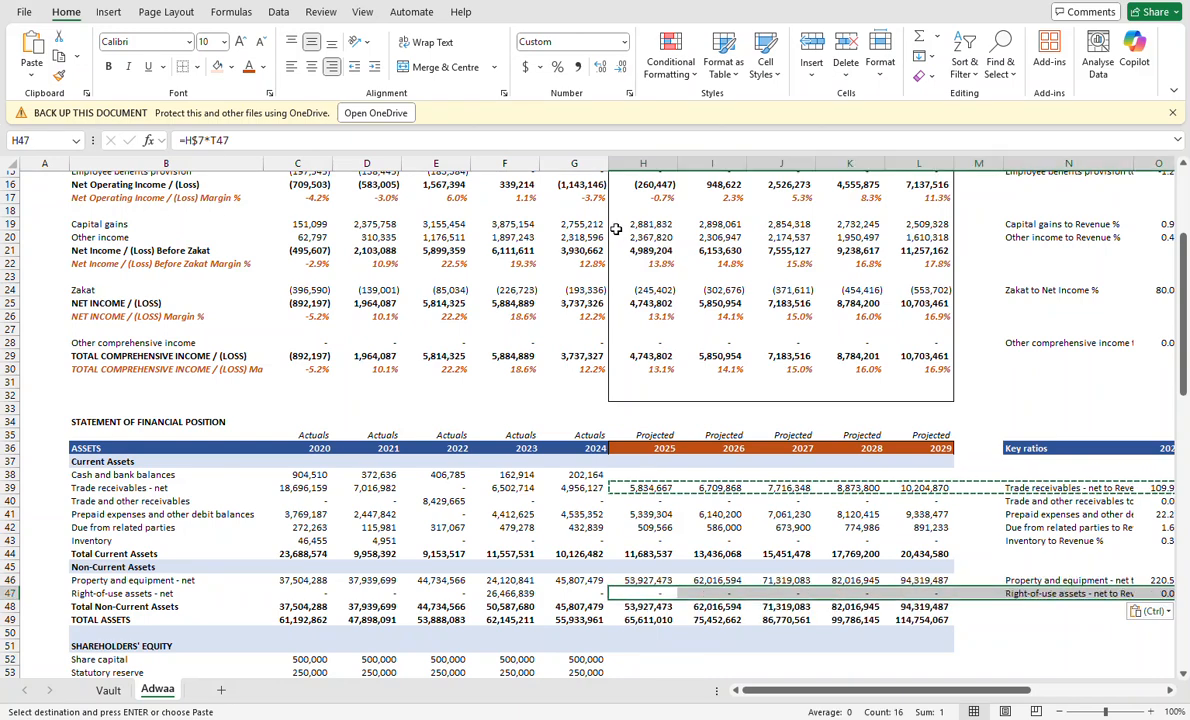
Examine the key ratios used for equity and liabilities on the Vault sheet.
key("Down")
key("Down")
key("Down")
scroll(616, 229, "down", 4)
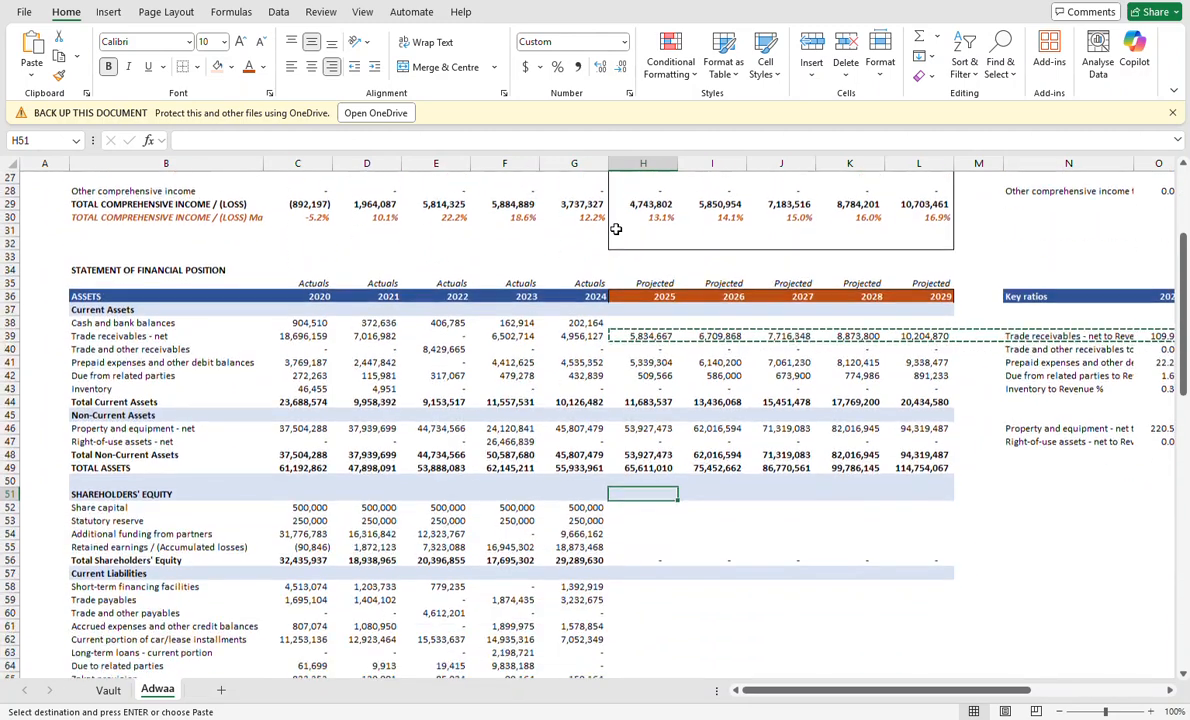
key("ctrl+Page_Up")
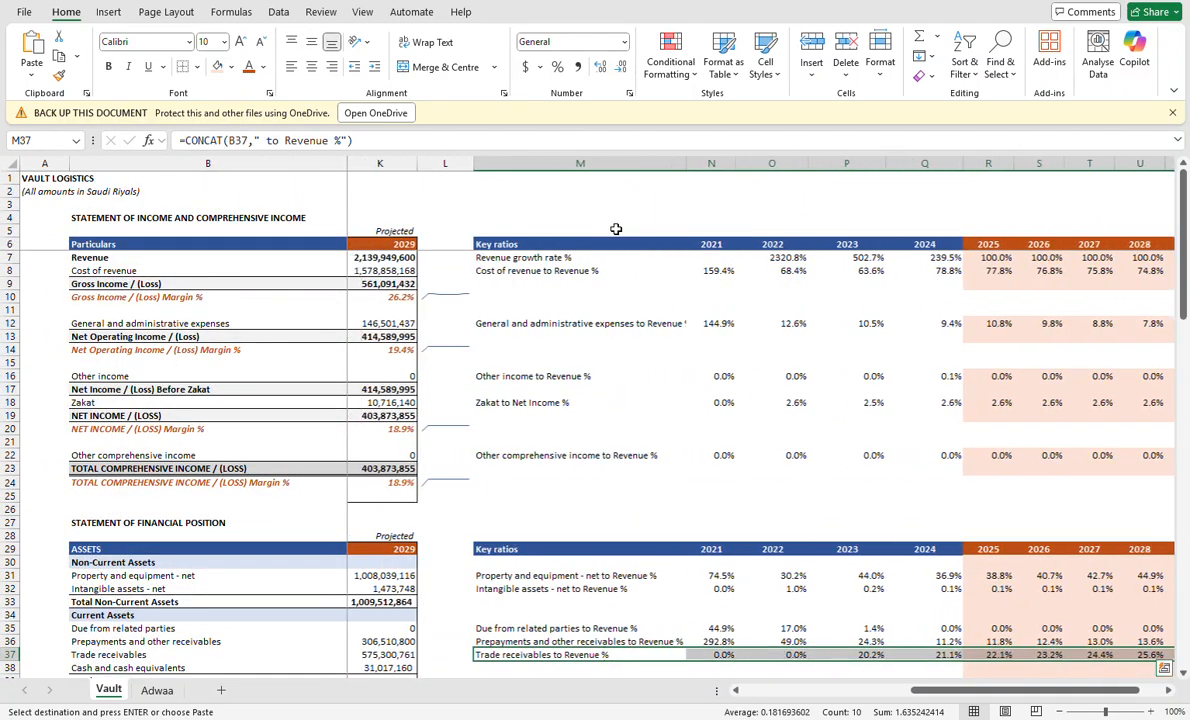
scroll(622, 411, "down", 10)
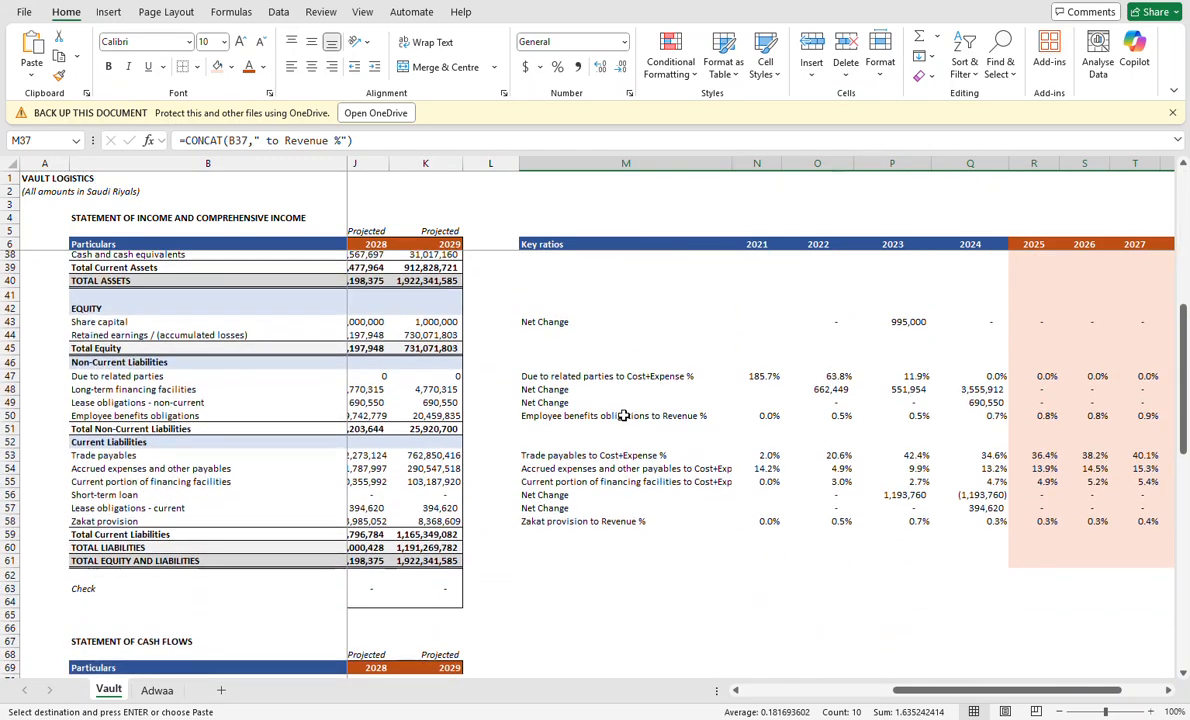
left_click(558, 320)
key("shift+Right")
key("shift+Right")
key("shift+Right")
key("shift+Right")
key("shift+Right")
key("shift+Right")
key("shift+Right")
key("shift+Right")
key("shift+Right")
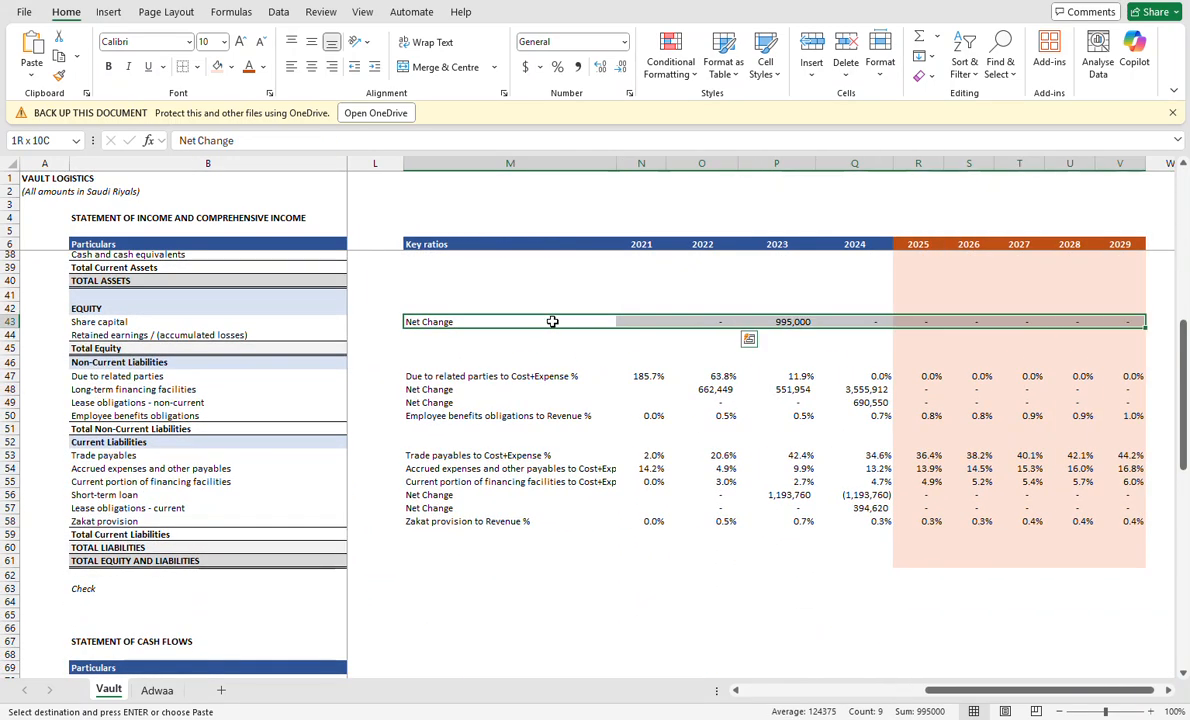
key("ctrl+c")
key("ctrl+q")
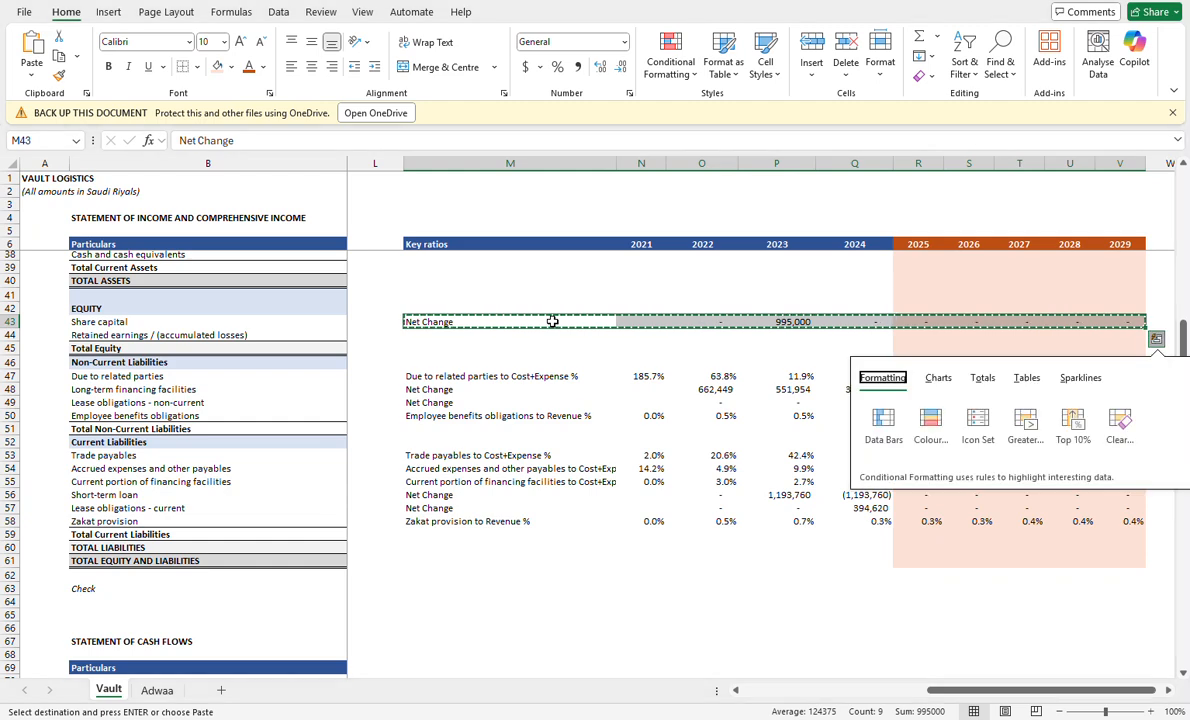
key("Escape")
Copy the Net Change label and 2022 formula from Vault M43:O43 into the Adwaa share capital row, starting at N52.
key("Left")
key("Right")
key("shift+Right")
key("shift+Right")
key("ctrl+c")
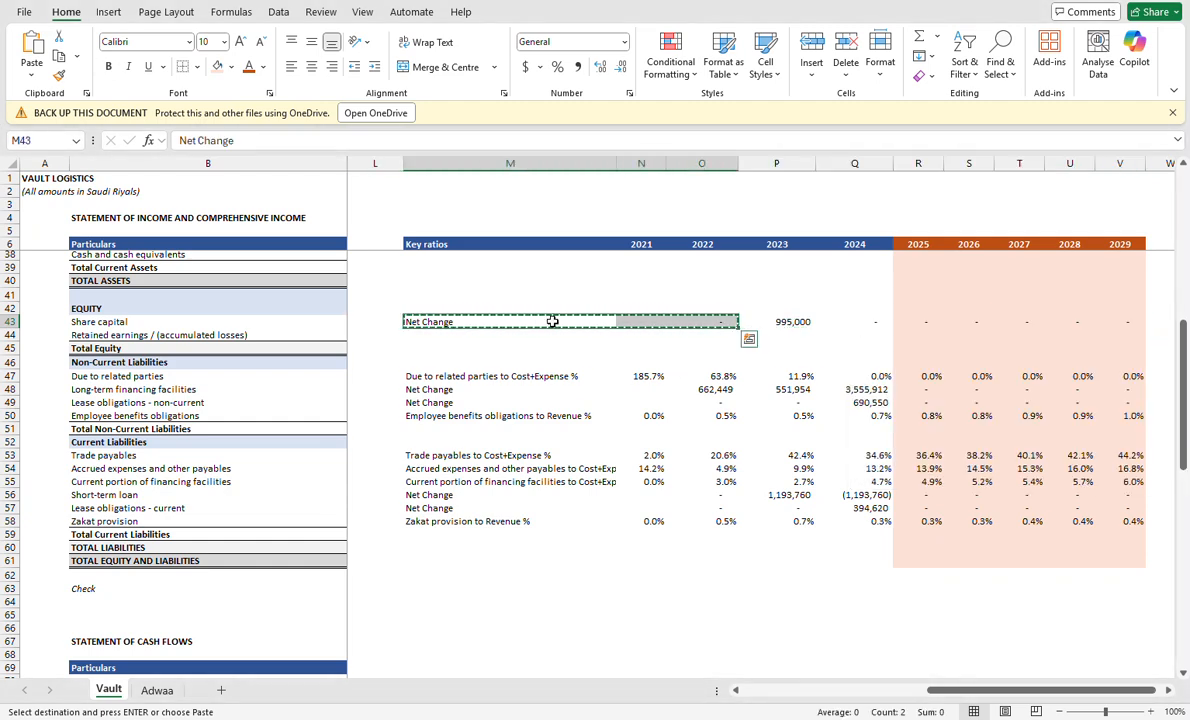
key("ctrl+Page_Down")
key("Right")
key("Right")
key("Right")
key("Right")
key("Right")
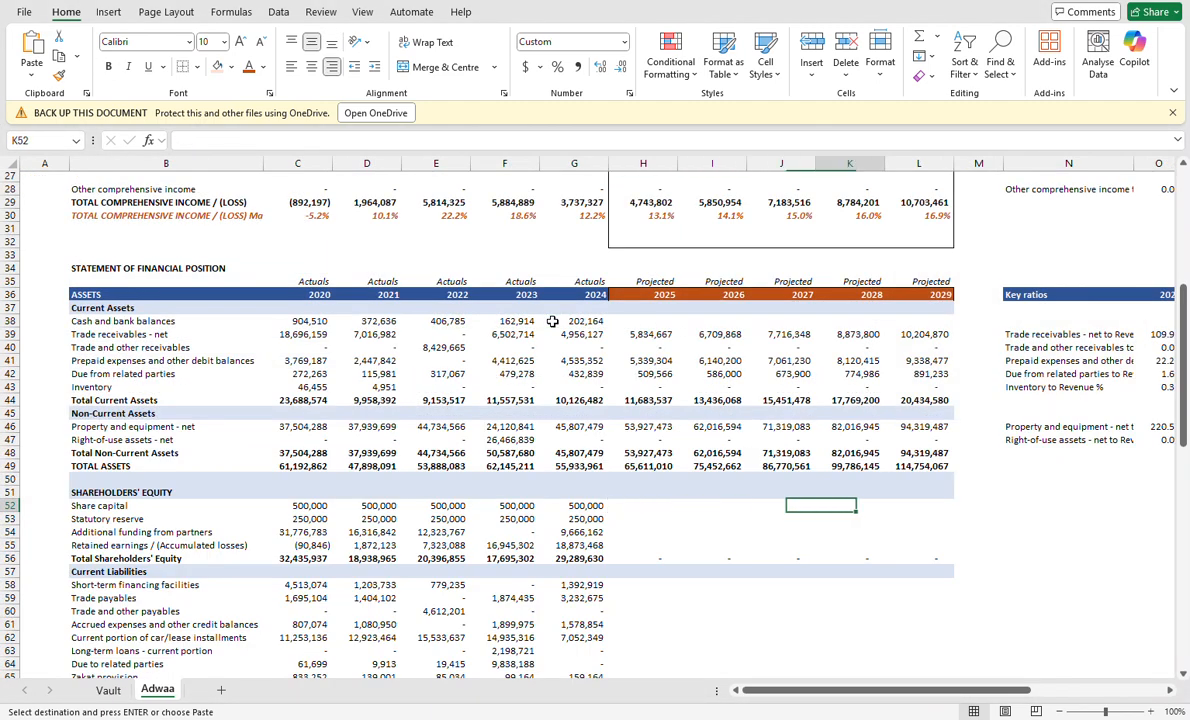
key("Return")
Correct the share capital net change in P52 to =D52-C52 and fill it across to S52 for 2024.
key("Right")
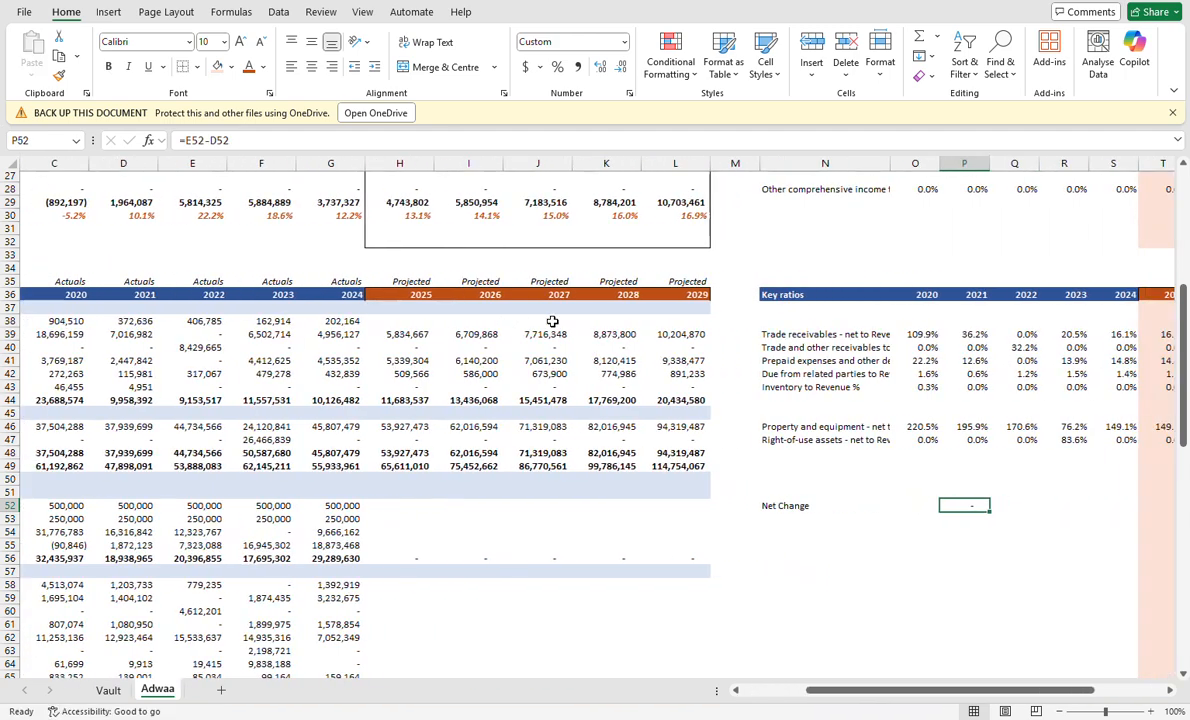
key("F2")
scroll(553, 320, "left", 2)
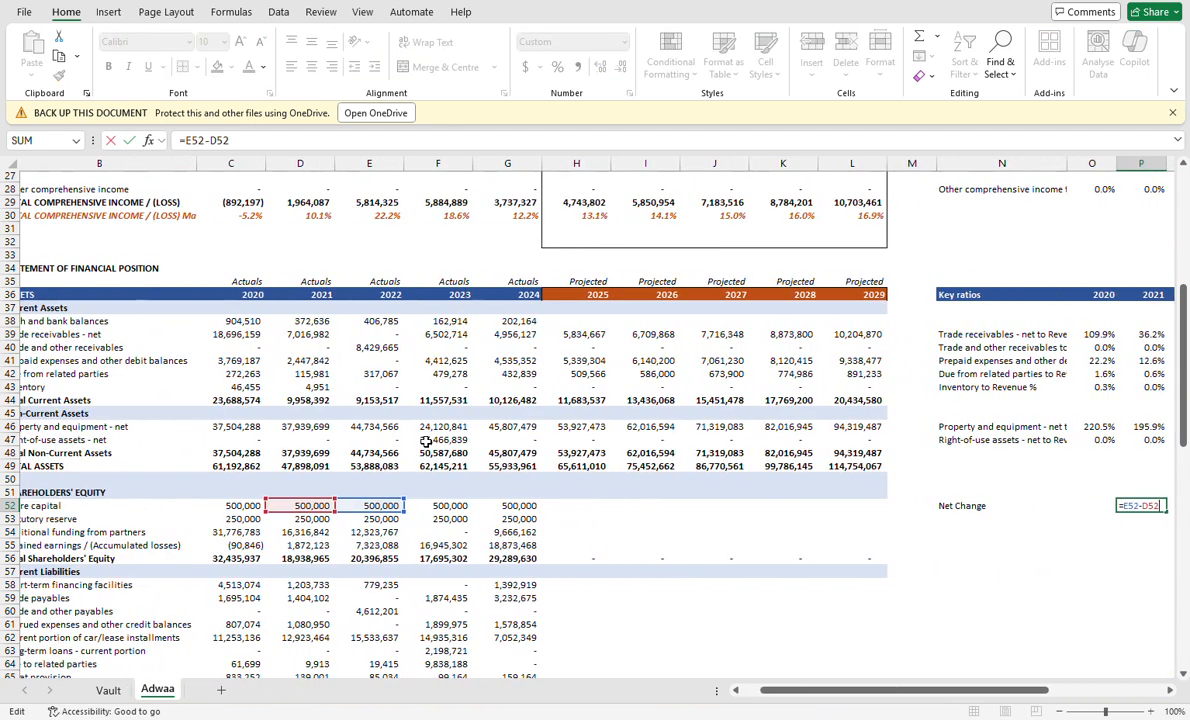
left_click(310, 506)
key("ctrl+Return")
key("shift+Right")
key("shift+Right")
key("shift+Right")
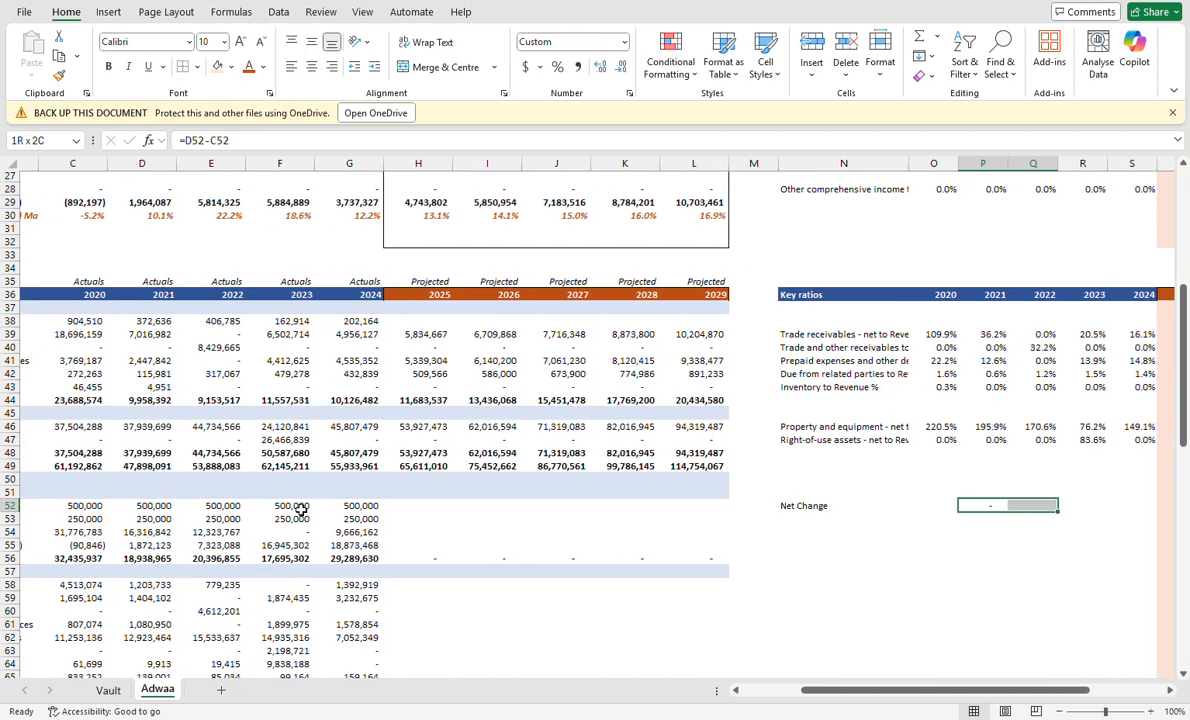
key("ctrl+r")
Enter 0 as the share capital net change in T52:X52 and apply the custom dash-for-zero number format from row 52 downward.
key("Right")
key("Right")
key("Right")
key("Right")
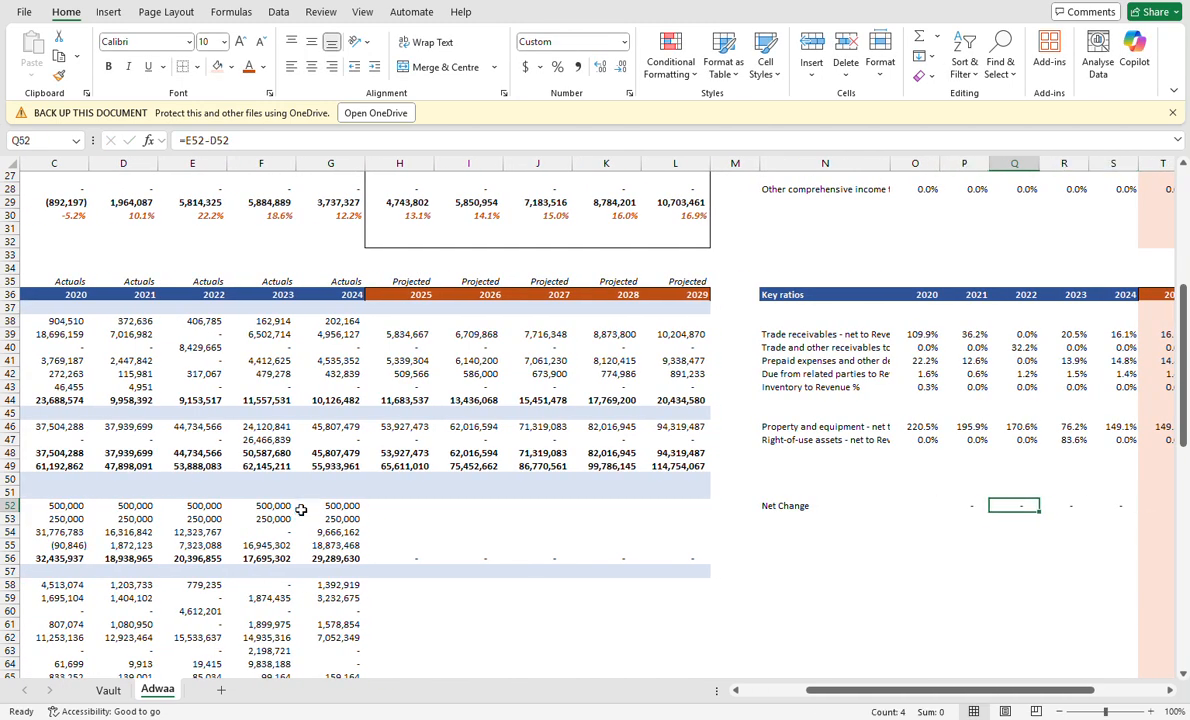
key("shift+Right")
key("shift+Right")
key("shift+Right")
key("shift+Right")
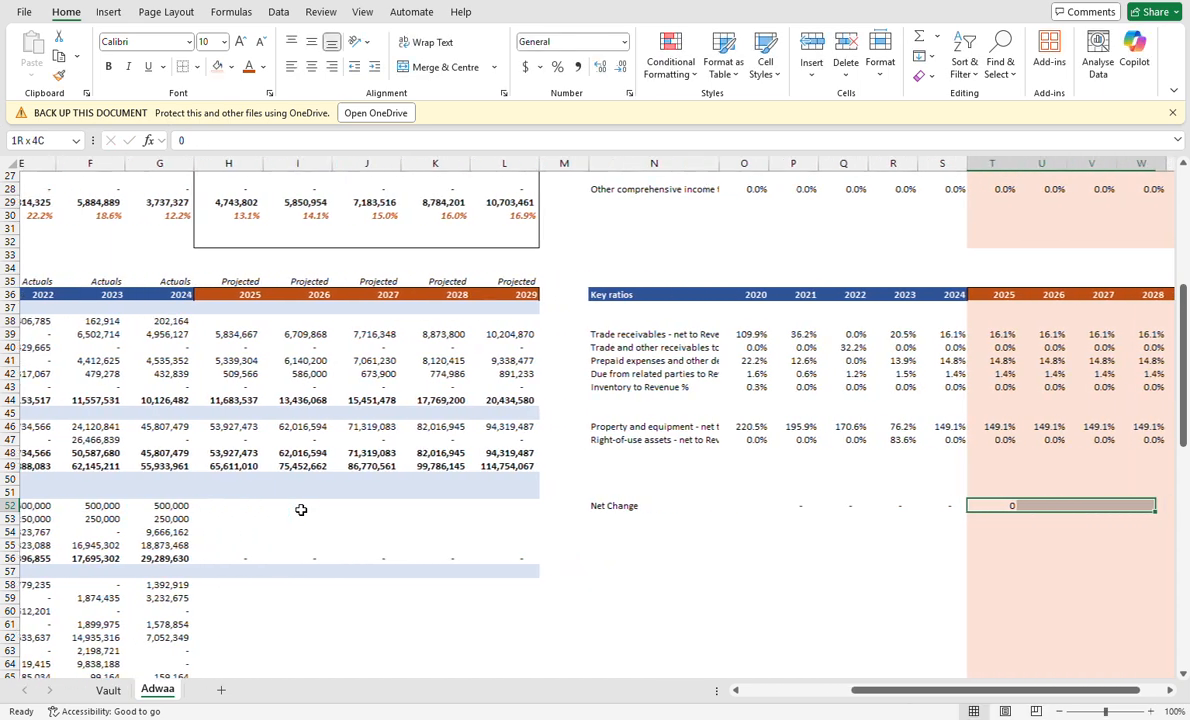
key("ctrl+r")
scroll(301, 510, "down", 20)
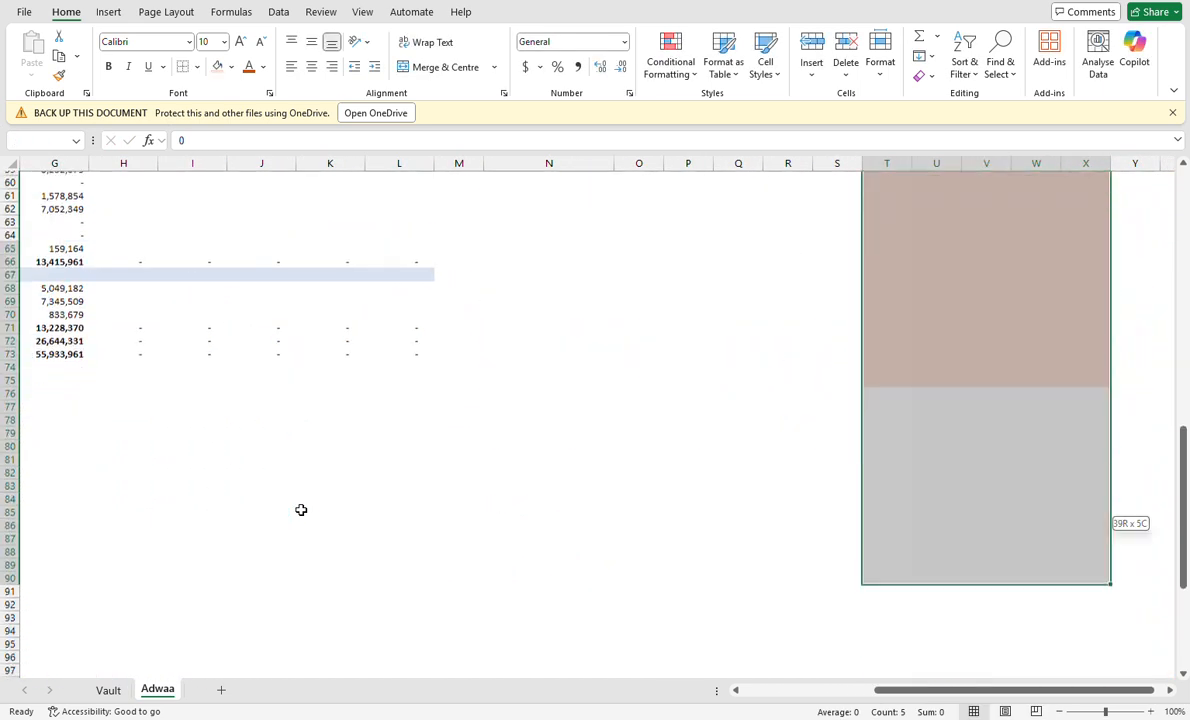
scroll(301, 510, "up", 20)
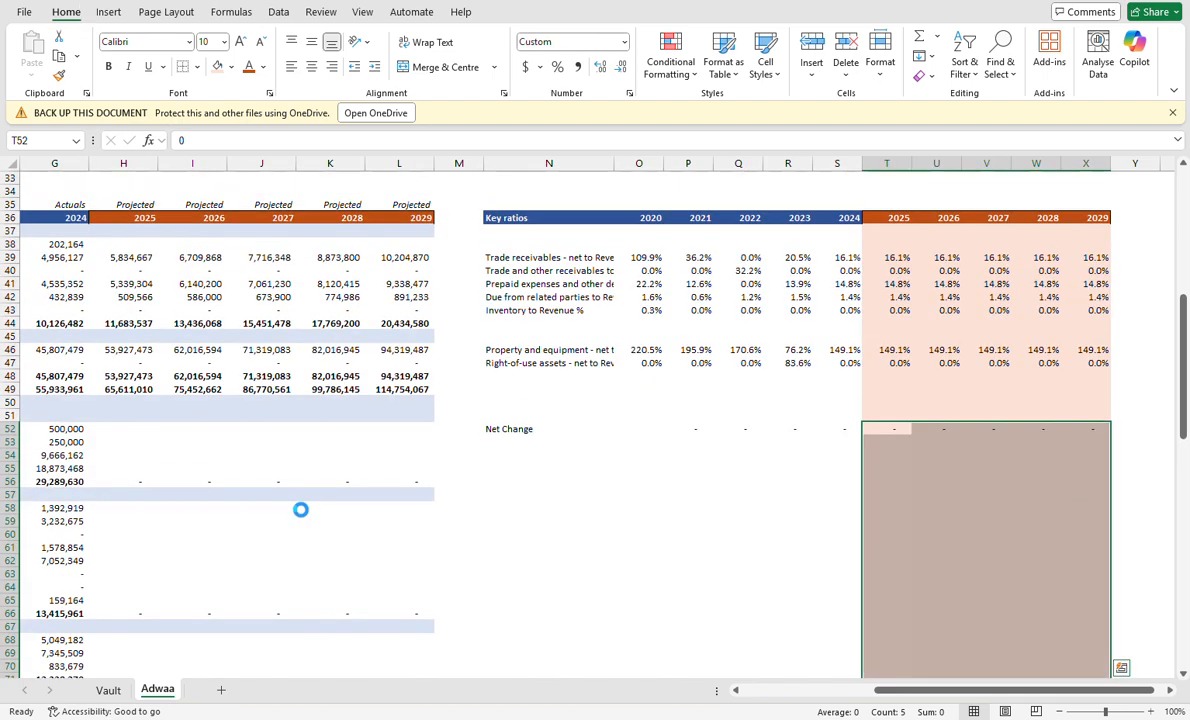
Project 2025 share capital in H52 as =G52+T52, adding the net change to the prior year's balance.
key("Left")
key("Left")
key("Left")
key("Left")
key("Left")
key("Left")
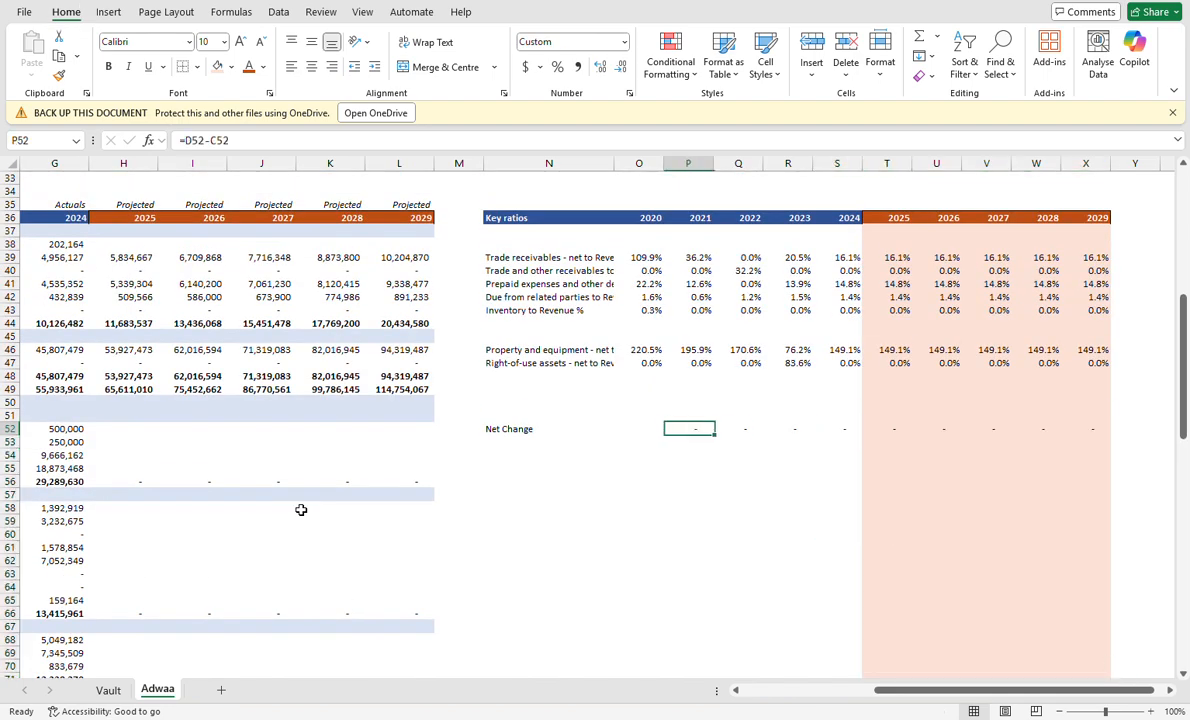
key("Left")
key("Left")
key("Left")
key("Left")
key("Left")
key("Left")
type("=")
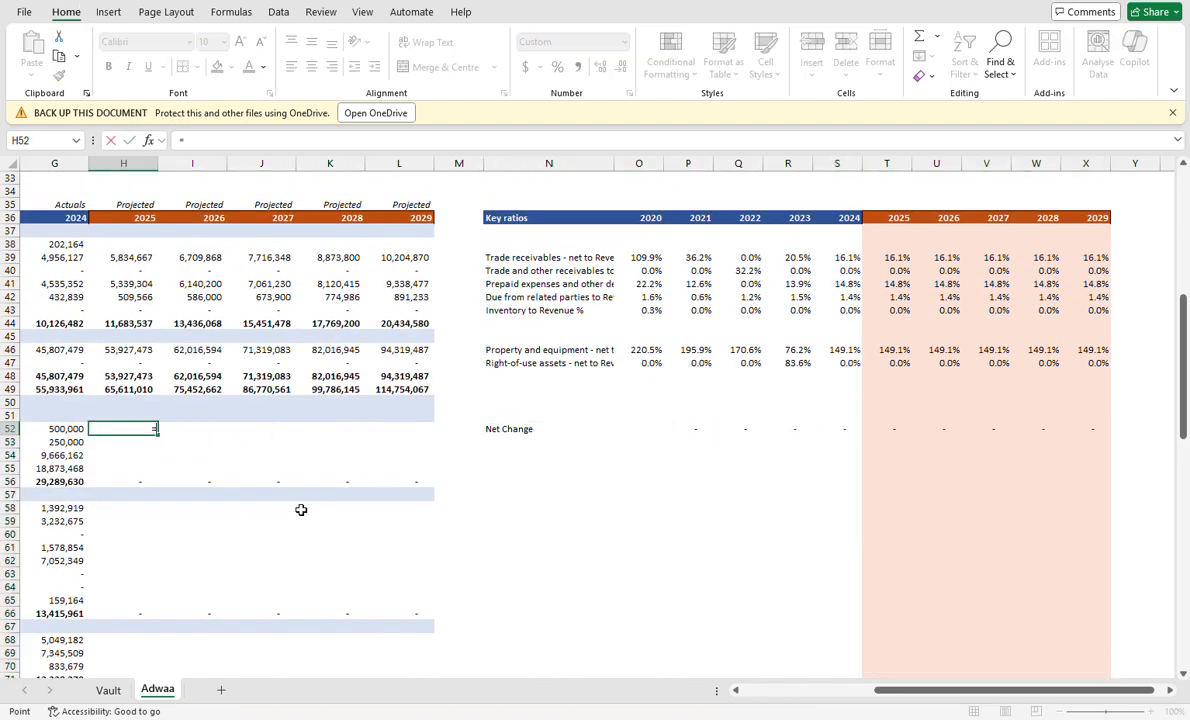
key("Left")
type("+")
key("Right")
key("Right")
key("Right")
key("Right")
key("Right")
key("Right")
key("Right")
key("Right")
key("Right")
key("Right")
key("Right")
key("Right")
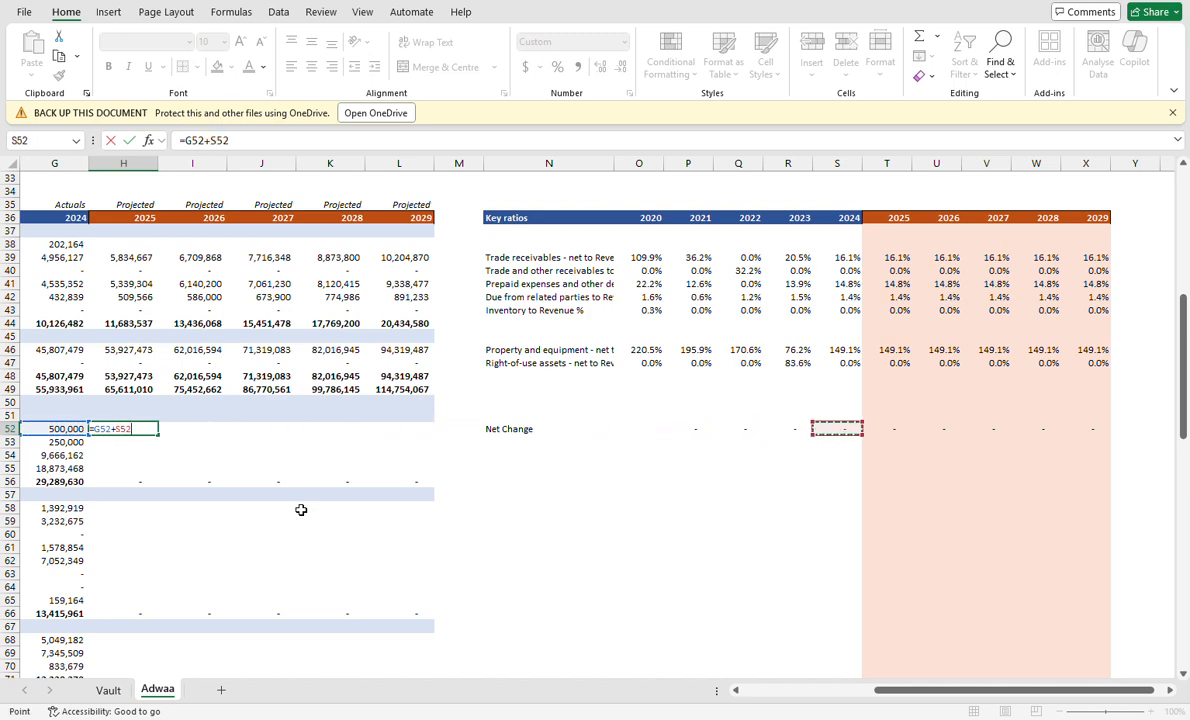
key("Return")
Fill the share capital projection from H52 across to L52 for 2029.
key("Up")
key("shift+Right")
key("shift+Right")
key("shift+Right")
key("shift+Right")
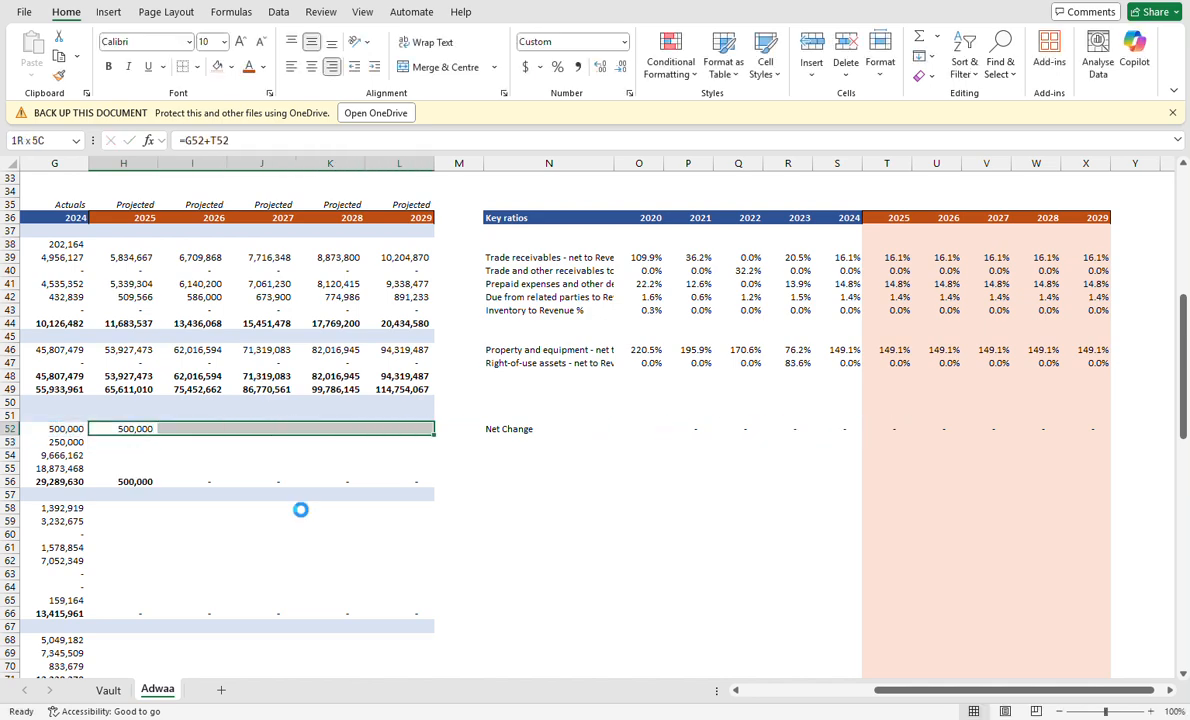
key("ctrl+r")
key("Left")
key("Home")
key("Right")
key("Right")
key("Right")
key("Right")
key("Right")
key("Right")
key("Right")
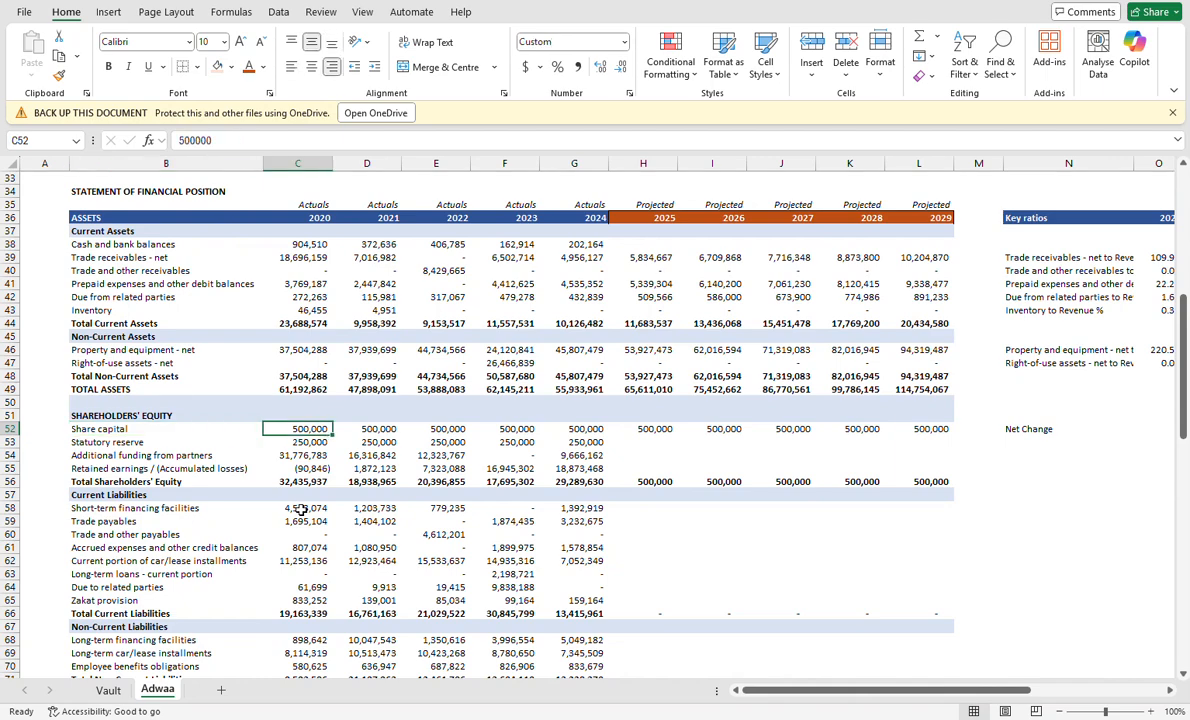
key("shift+Right")
key("shift+Right")
key("shift+Right")
key("shift+Right")
key("shift+Right")
key("shift+Right")
key("shift+Right")
key("shift+Right")
key("shift+Right")
key("shift+Right")
key("shift+Right")
key("shift+Right")
key("shift+Right")
key("shift+Right")
key("shift+Right")
key("shift+Right")
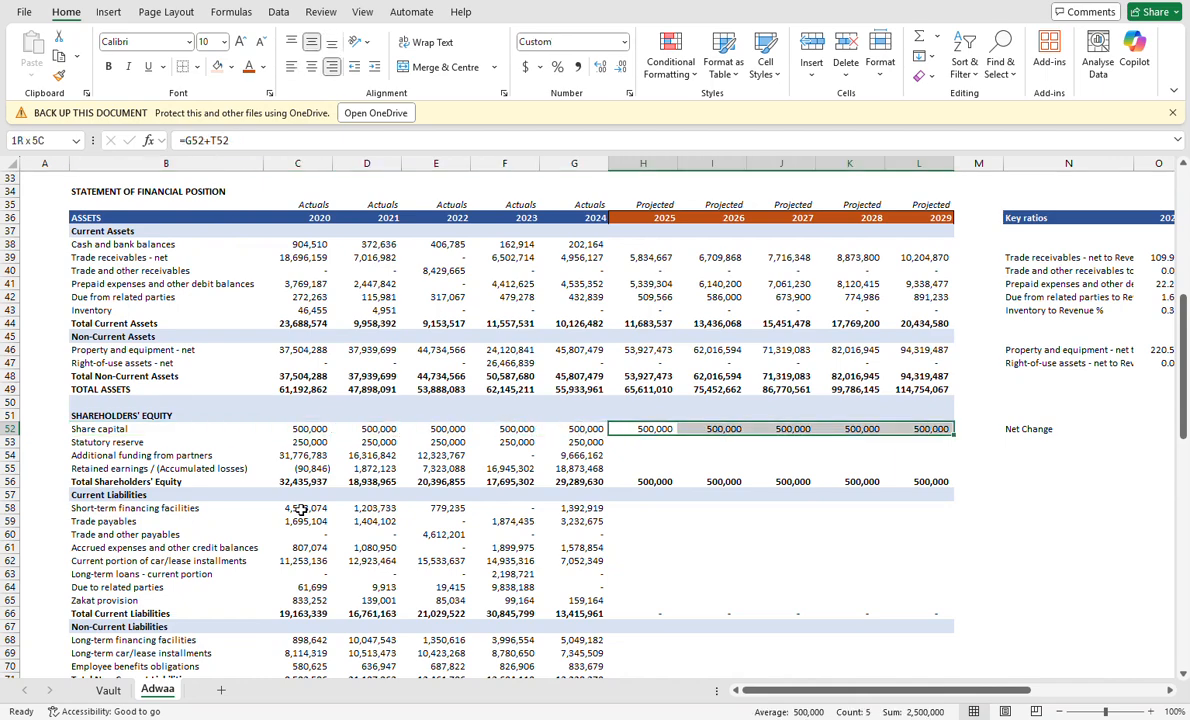
key("ctrl+c")
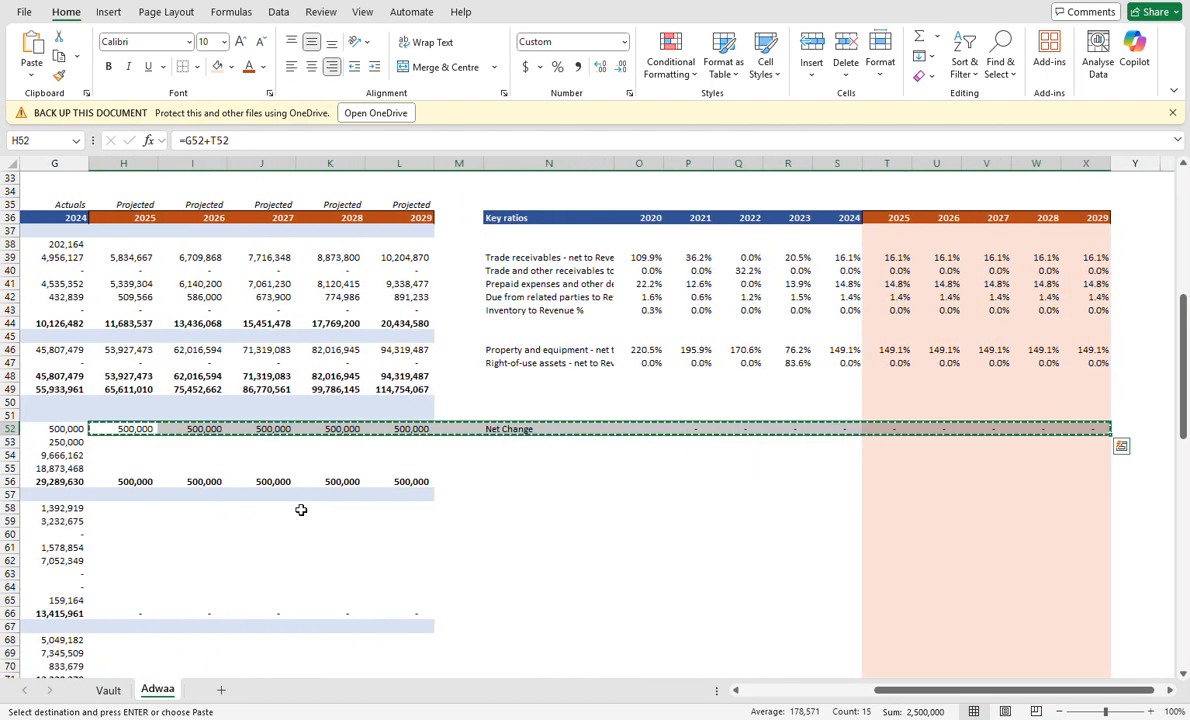
key("Left")
key("Left")
key("Left")
key("Left")
key("Left")
key("Left")
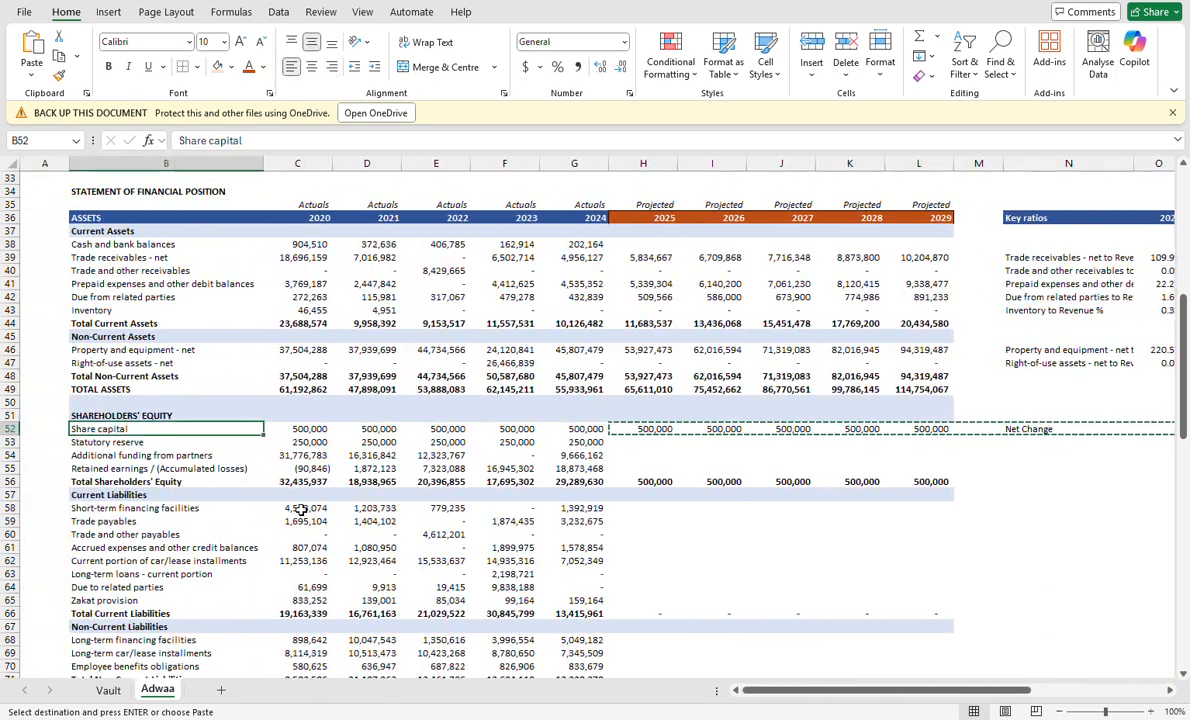
Freeze the panes at C7 so the header rows and the line-item columns stay in view.
scroll(301, 509, "up", 10)
scroll(412, 492, "up", 5)
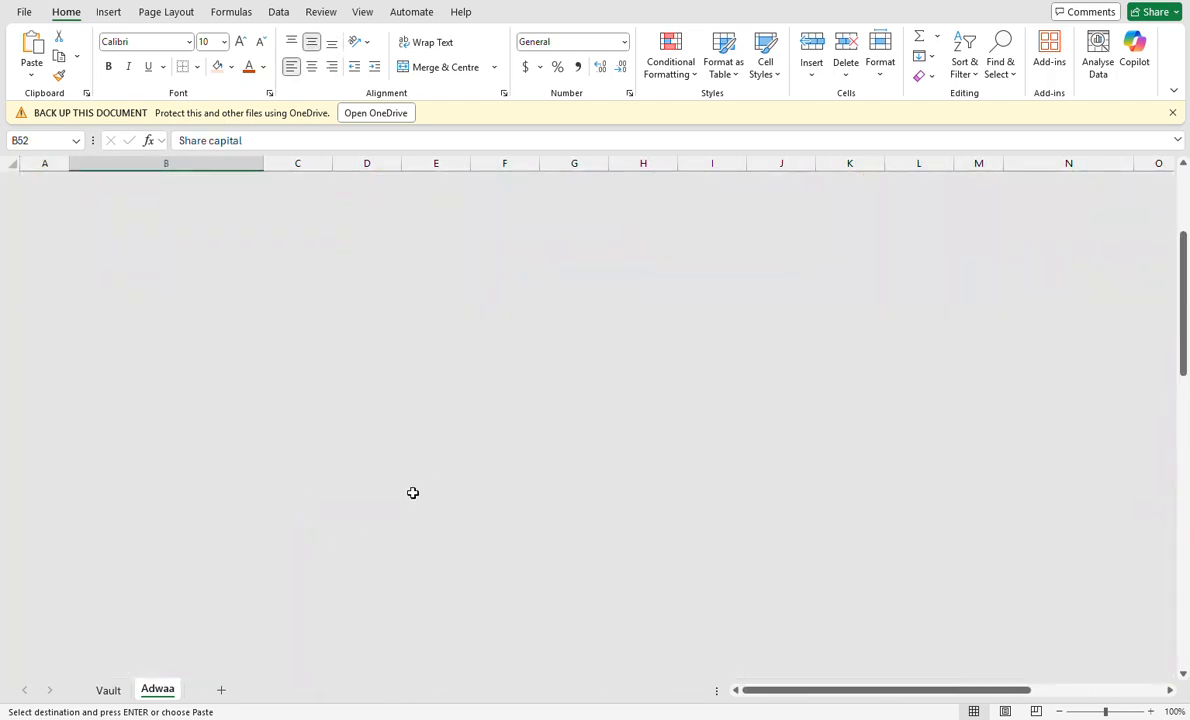
left_click(308, 258)
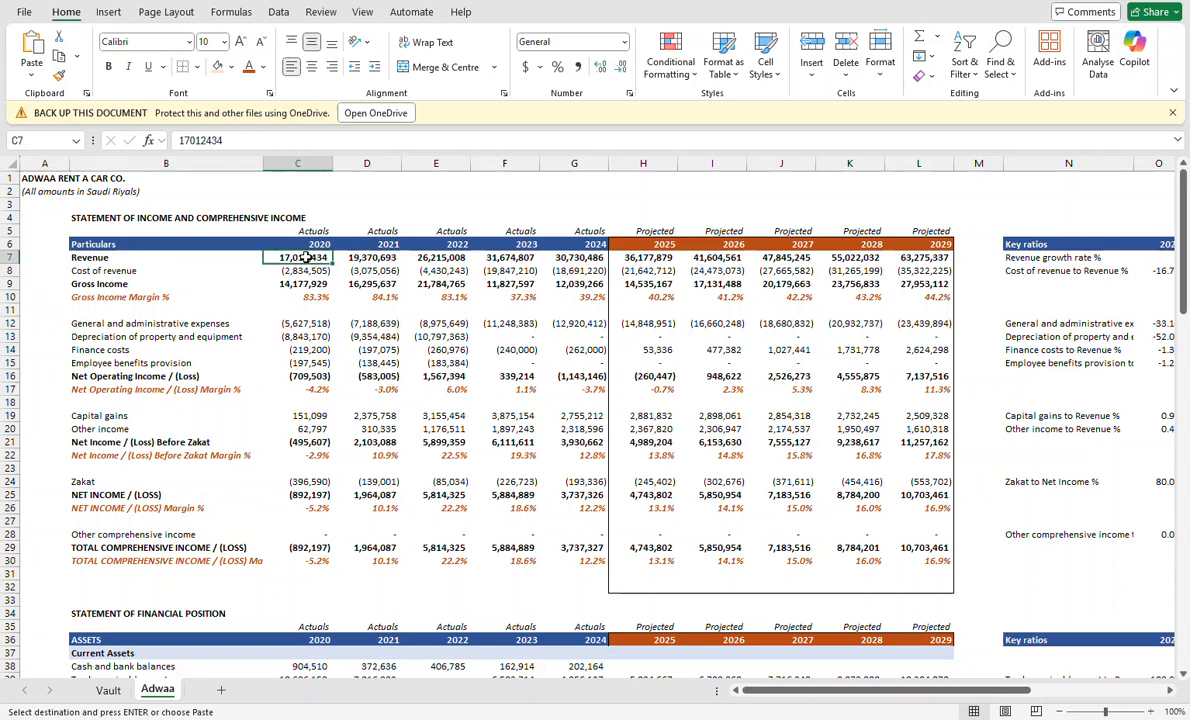
key("alt")
key("w")
AutoFit the width of column B to its line-item names.
key("Left")
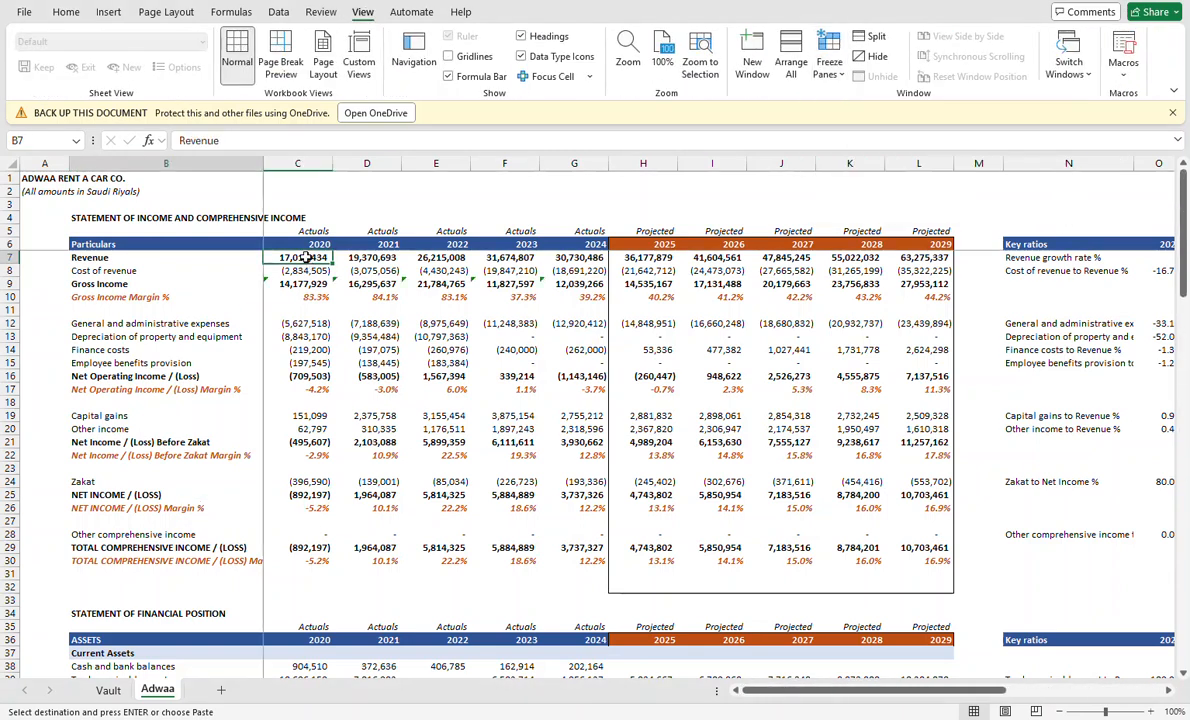
key("ctrl+space")
key("alt+o")
key("c")
key("a")
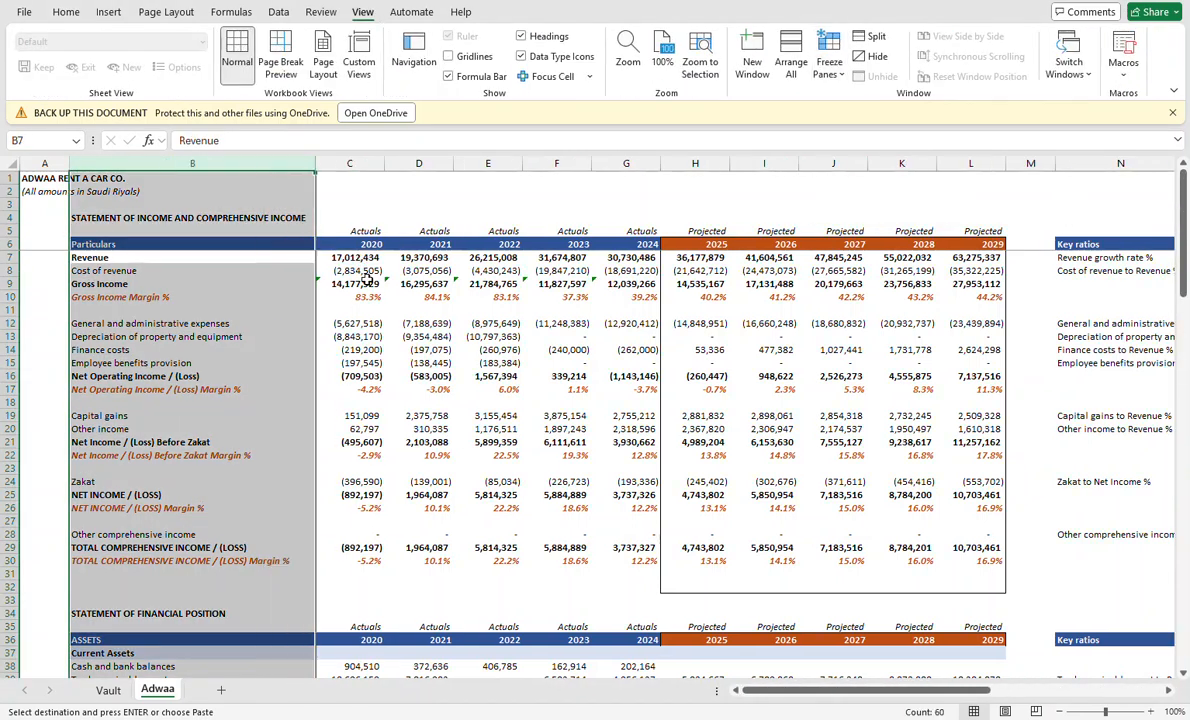
Copy the share capital projections and net changes in H52:X52 to the statutory reserve and additional funding rows, at H53 and H54.
scroll(607, 482, "down", 8)
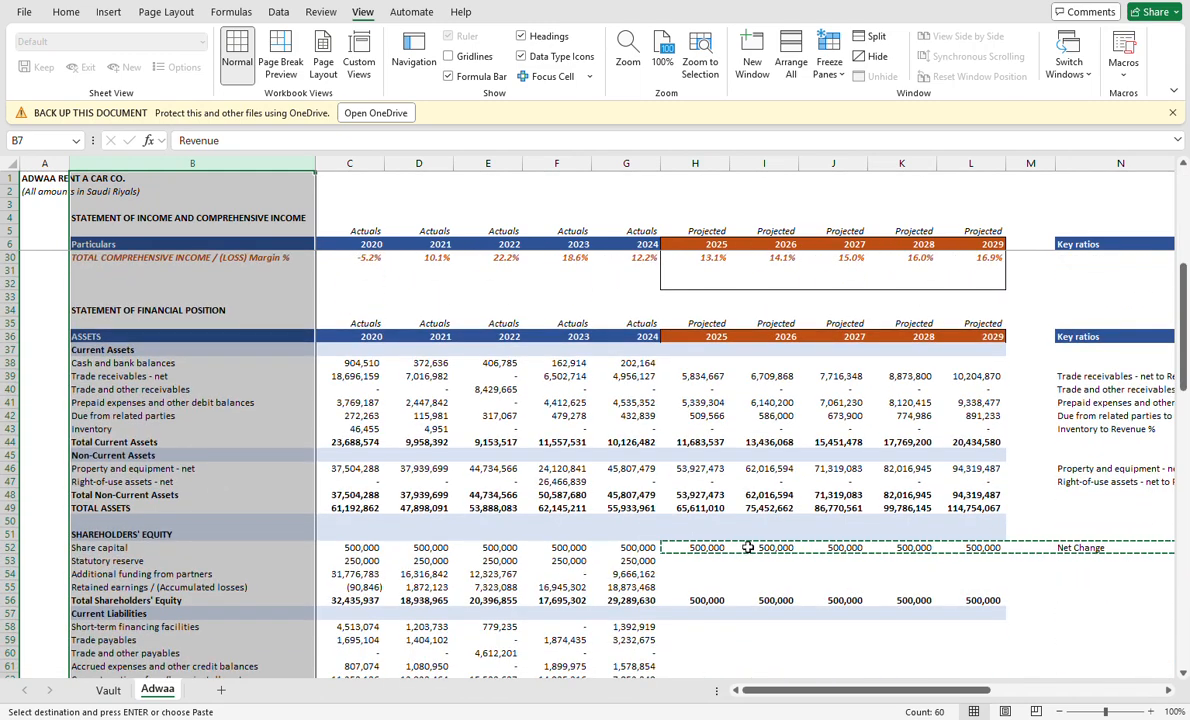
left_click(716, 547)
key("Escape")
key("ctrl+shift+Right")
key("ctrl+shift+Right")
key("ctrl+shift+Right")
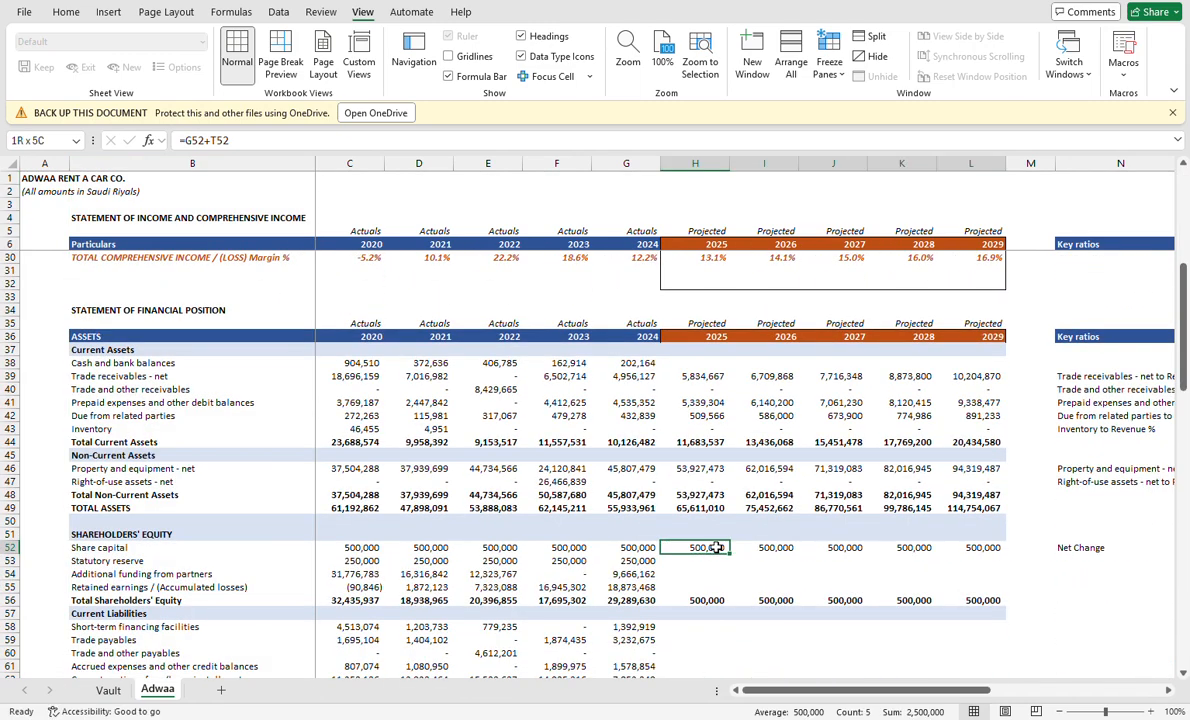
key("ctrl+shift+Right")
key("ctrl+c")
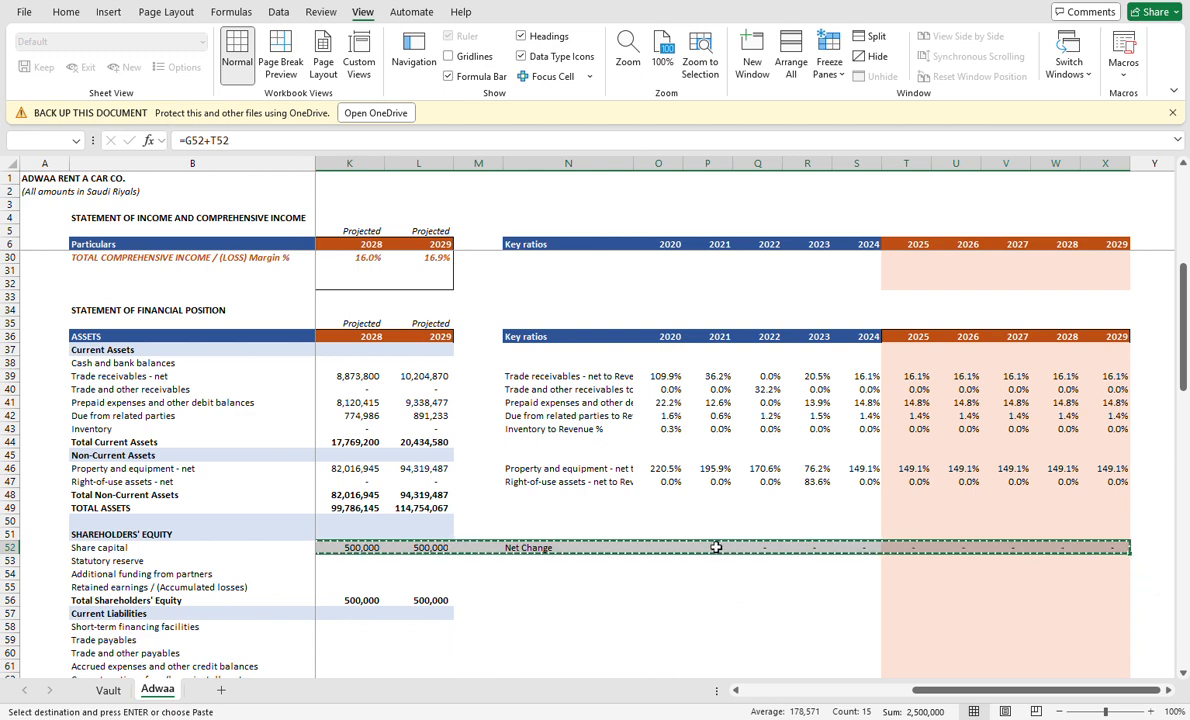
key("Down")
key("ctrl+v")
key("Down")
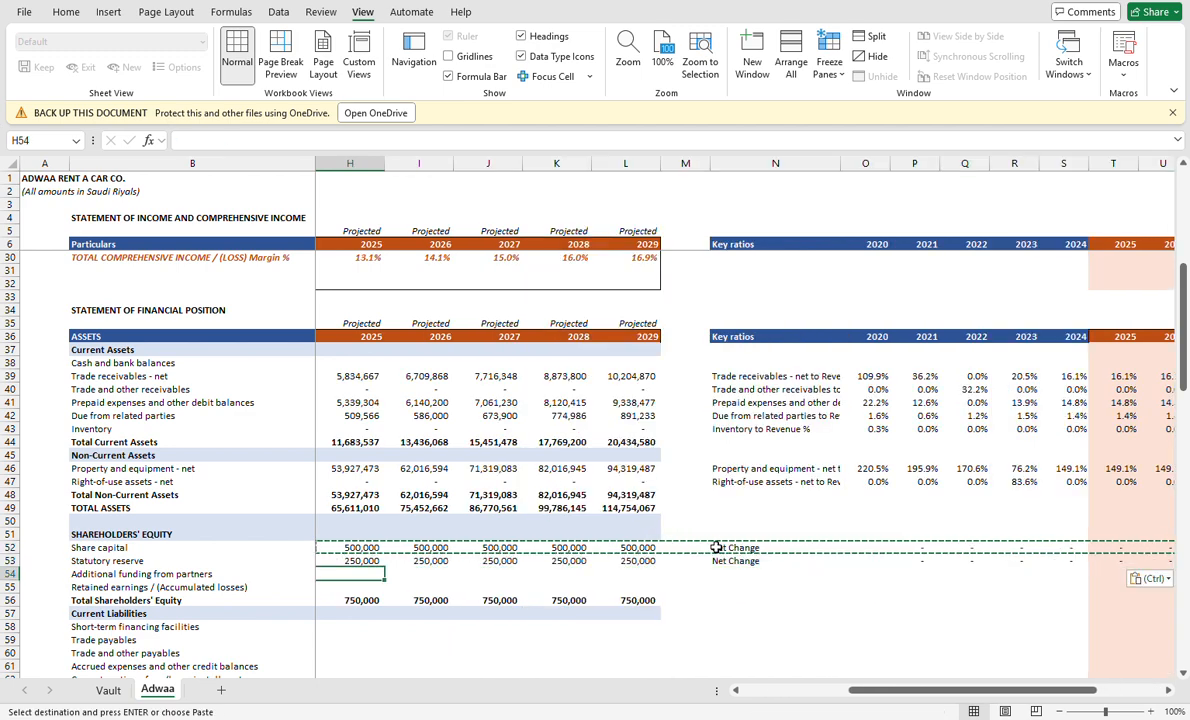
key("ctrl+v")
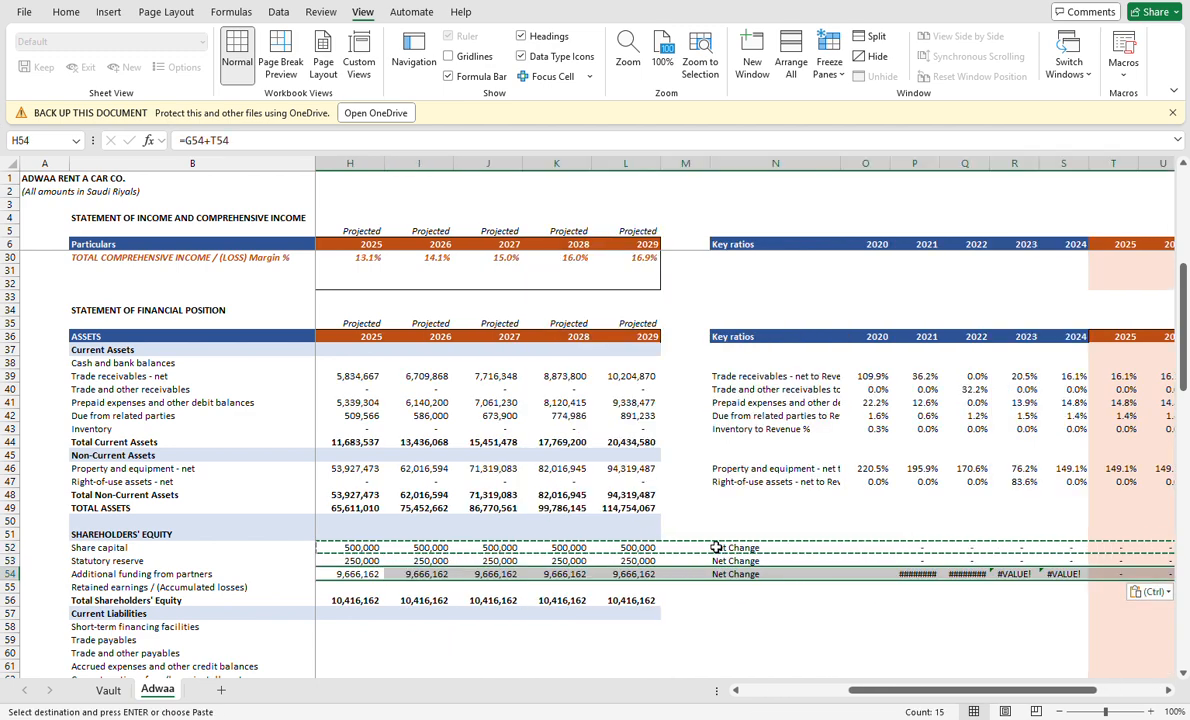
key("Down")
key("Left")
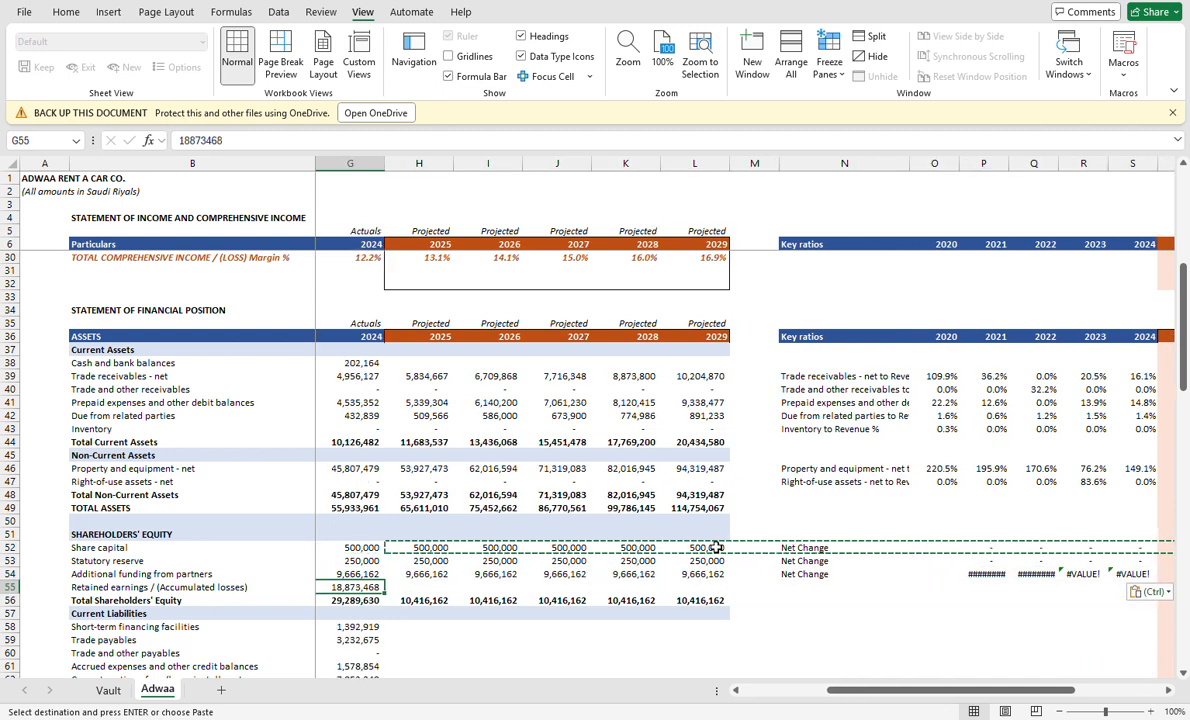
key("Right")
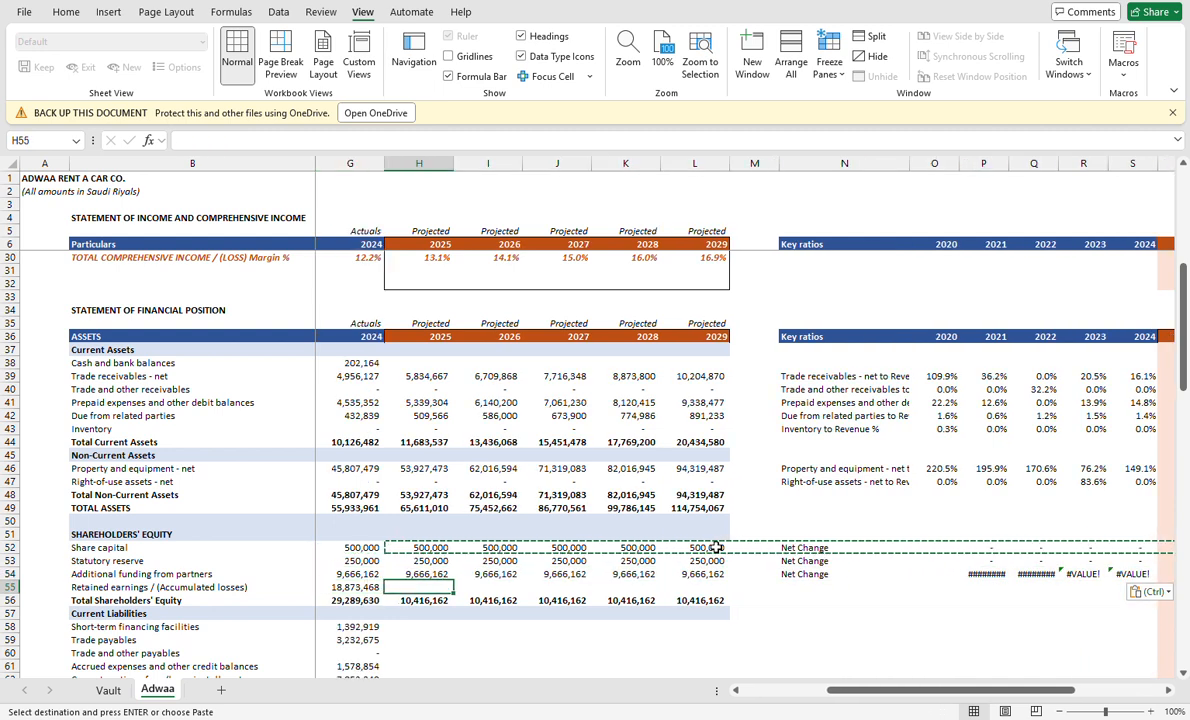
key("Left")
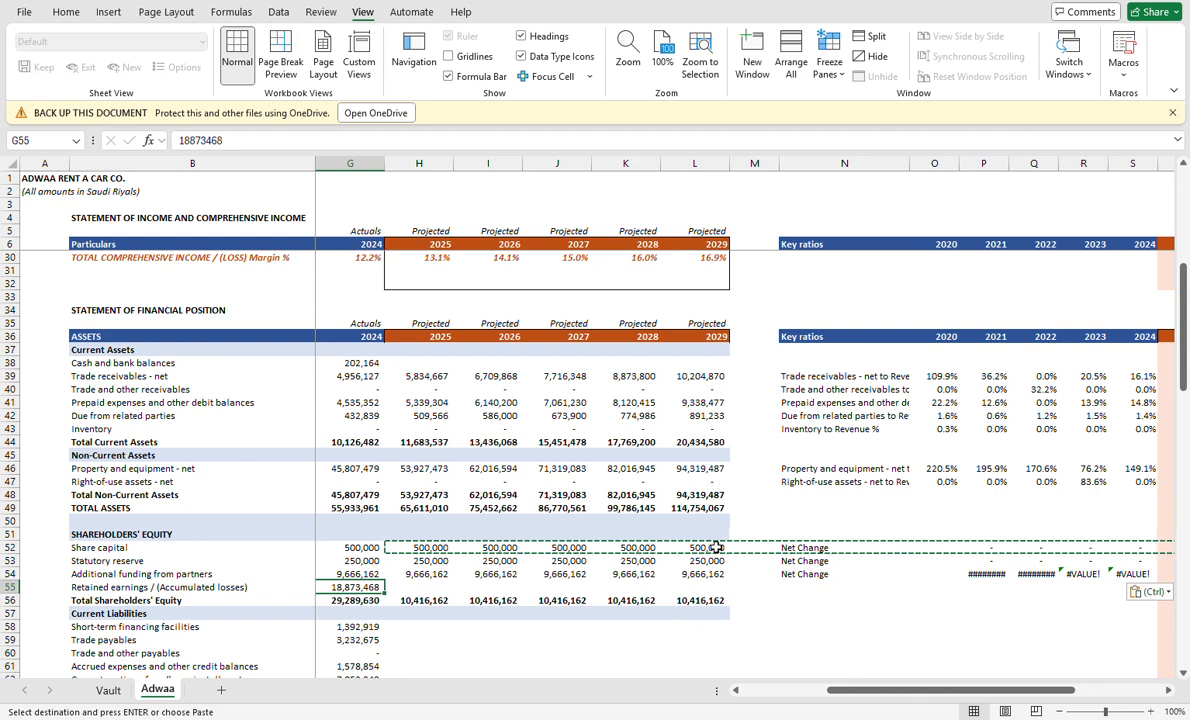
key("Right")
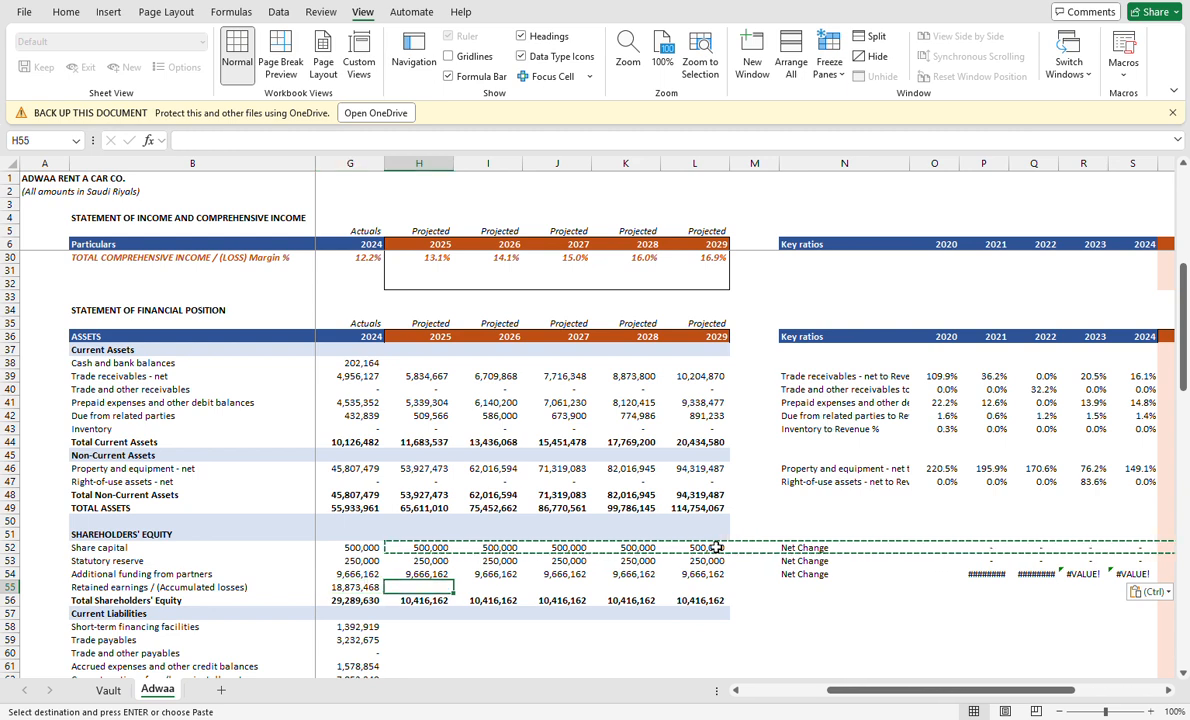
Examine the additional funding from partners row and its net change formulas in P54 and Q54.
key("Home")
key("Up")
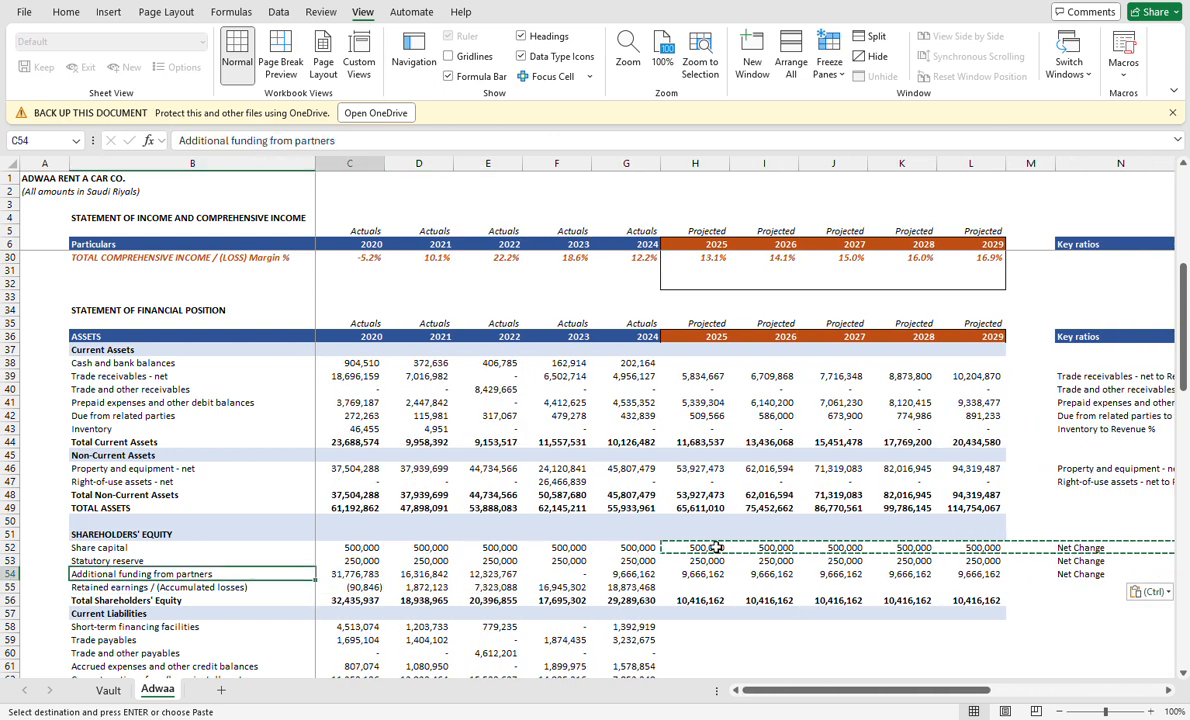
key("Right")
key("Right")
key("Right")
key("Right")
key("Right")
key("Right")
key("Right")
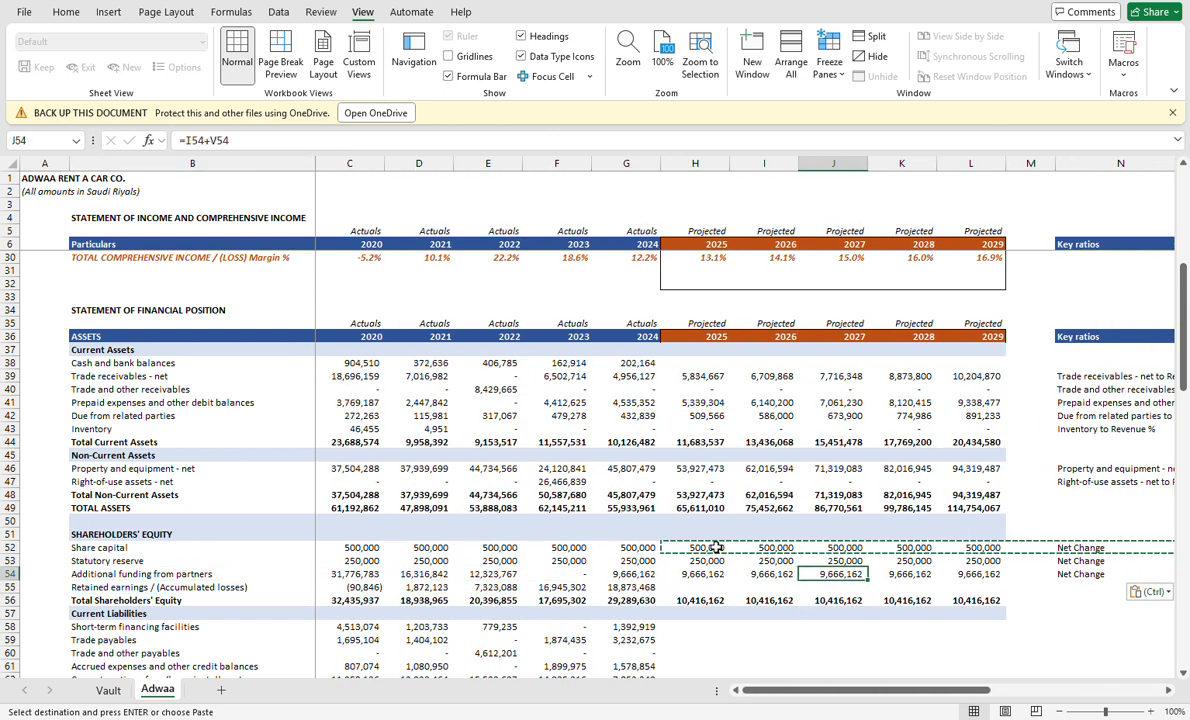
key("Right")
key("Right")
key("Right")
key("Right")
key("Right")
key("Right")
key("Right")
key("Left")
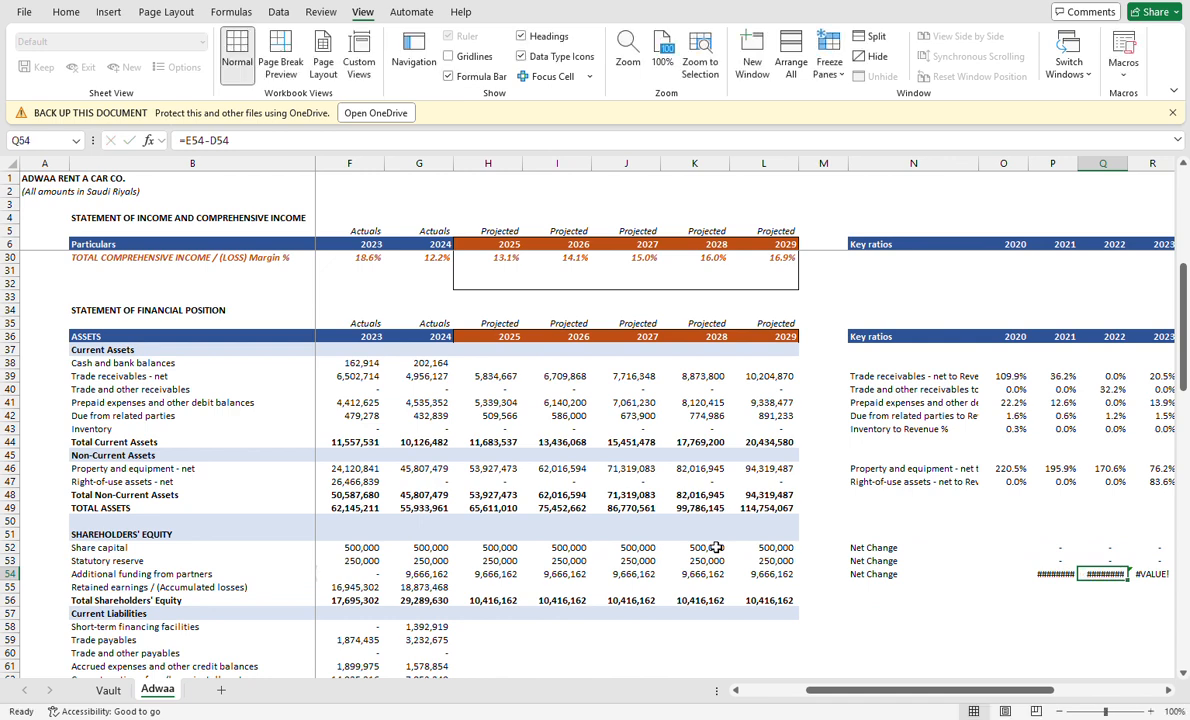
key("F2")
key("Escape")
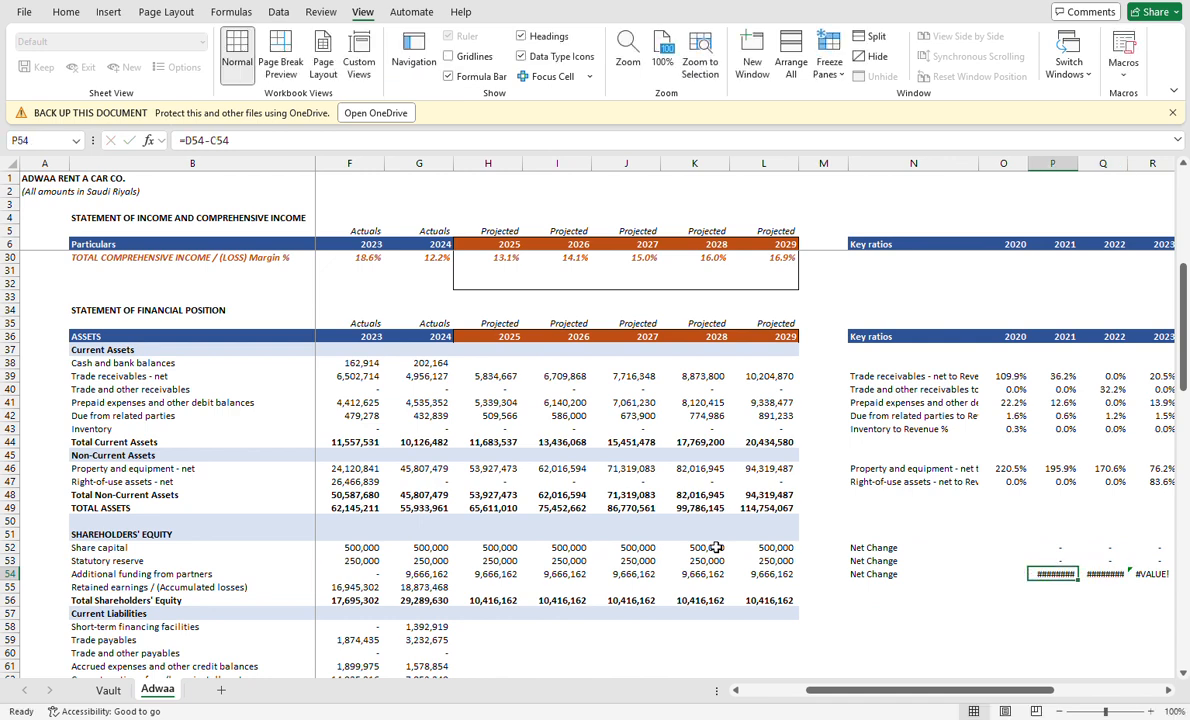
AutoFit columns P and Q to the additional funding net changes in P54:Q54.
key("Right")
key("shift+Left")
key("alt+o")
key("c")
key("a")
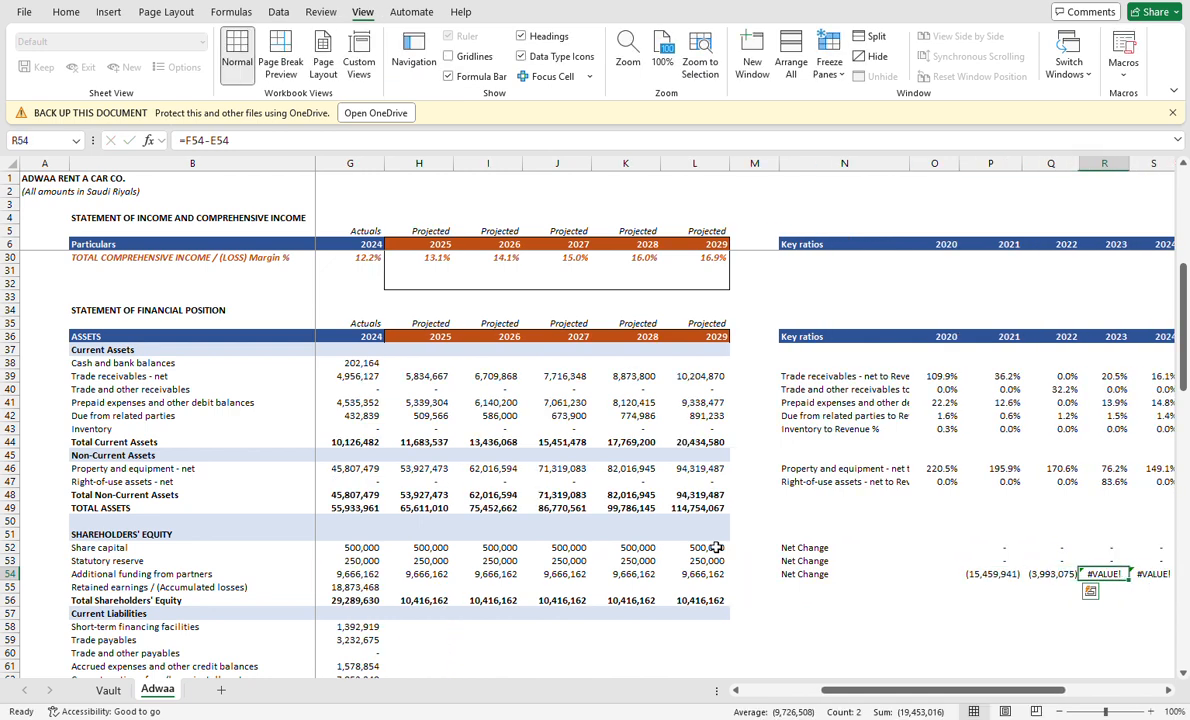
Inspect the 2023 net change formula in R54 and the historical additional funding values it depends on.
key("Right")
key("F2")
key("Escape")
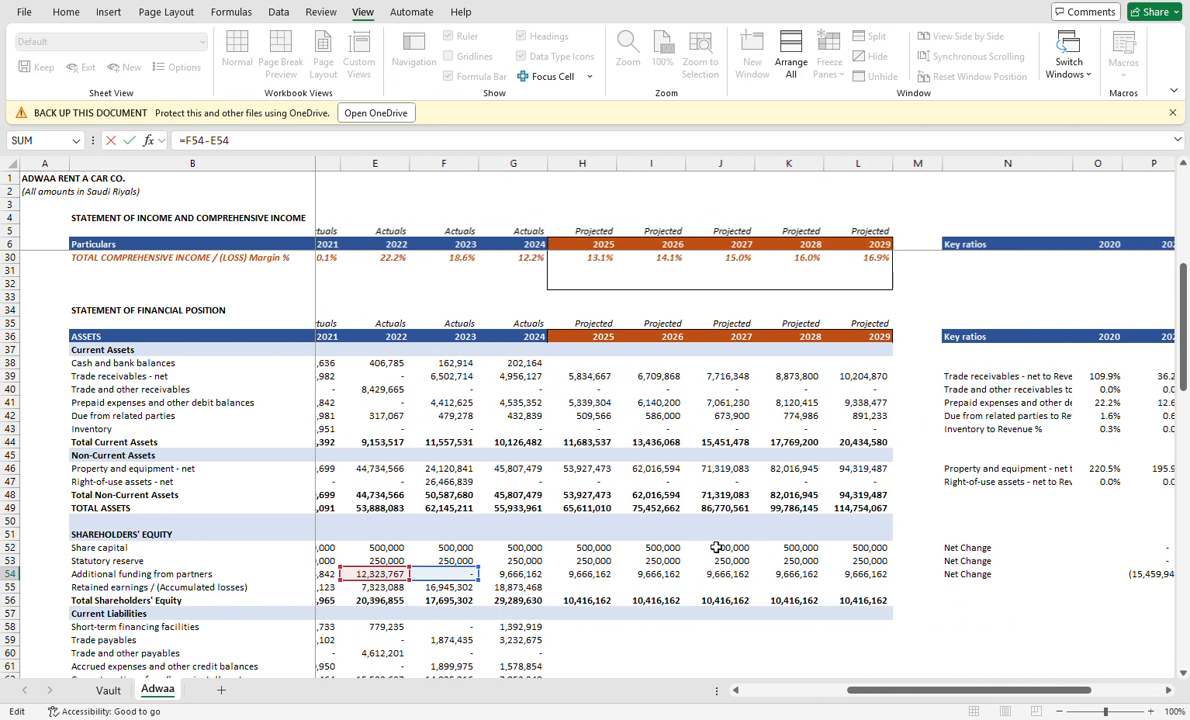
key("ctrl+Left")
key("ctrl+Left")
key("ctrl+Left")
key("ctrl+Left")
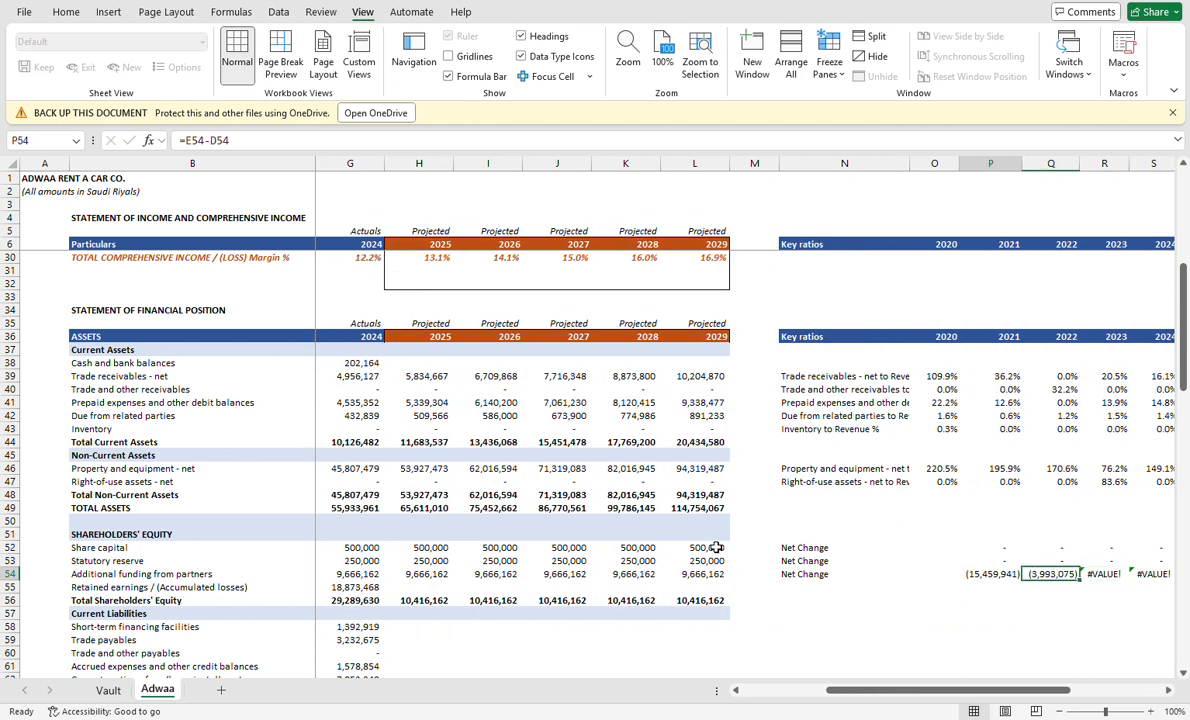
key("Up")
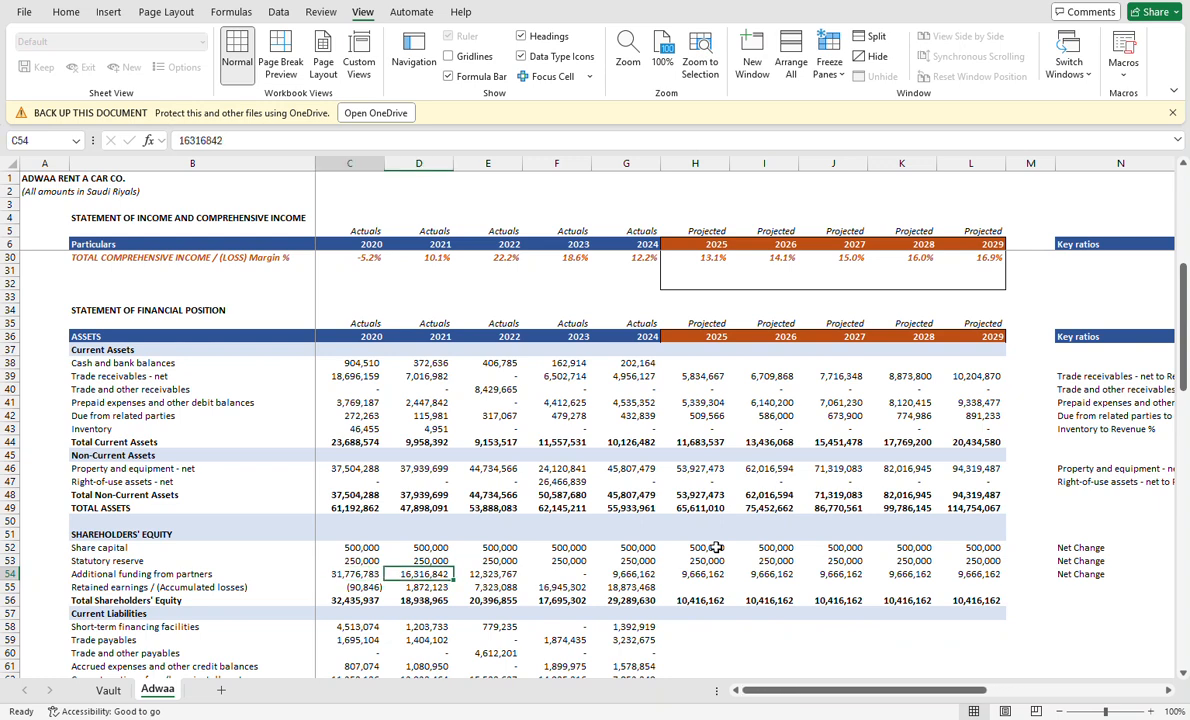
key("Right")
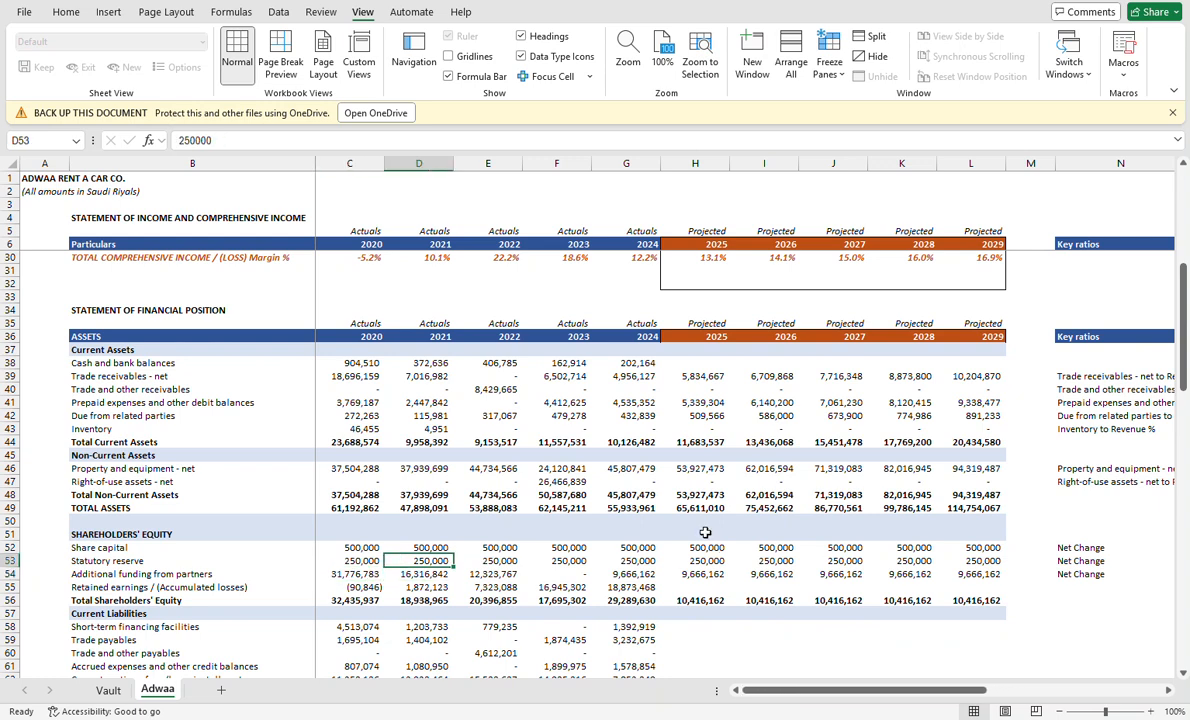
Replace every "-" with 0 in the historical balance sheet figures for 2020 to 2024, C38:G73.
left_click(366, 364)
key("shift+Right")
key("shift+Right")
key("shift+Right")
key("shift+Right")
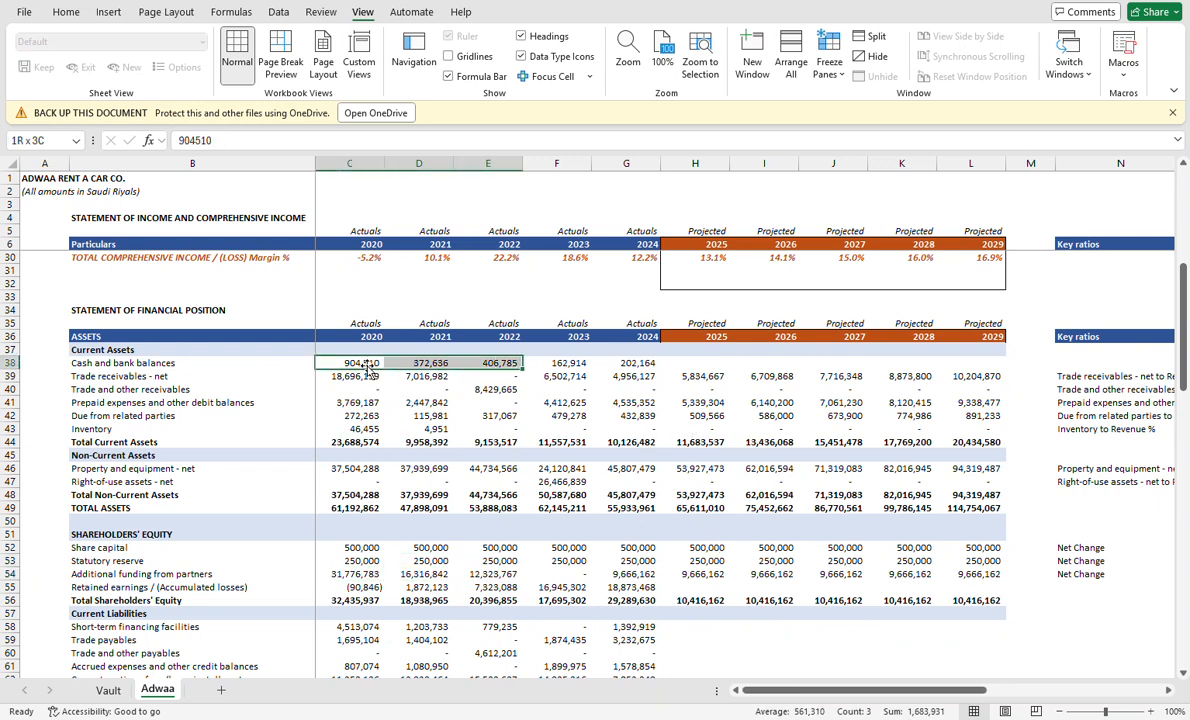
key("shift+Page_Down")
key("shift+Down")
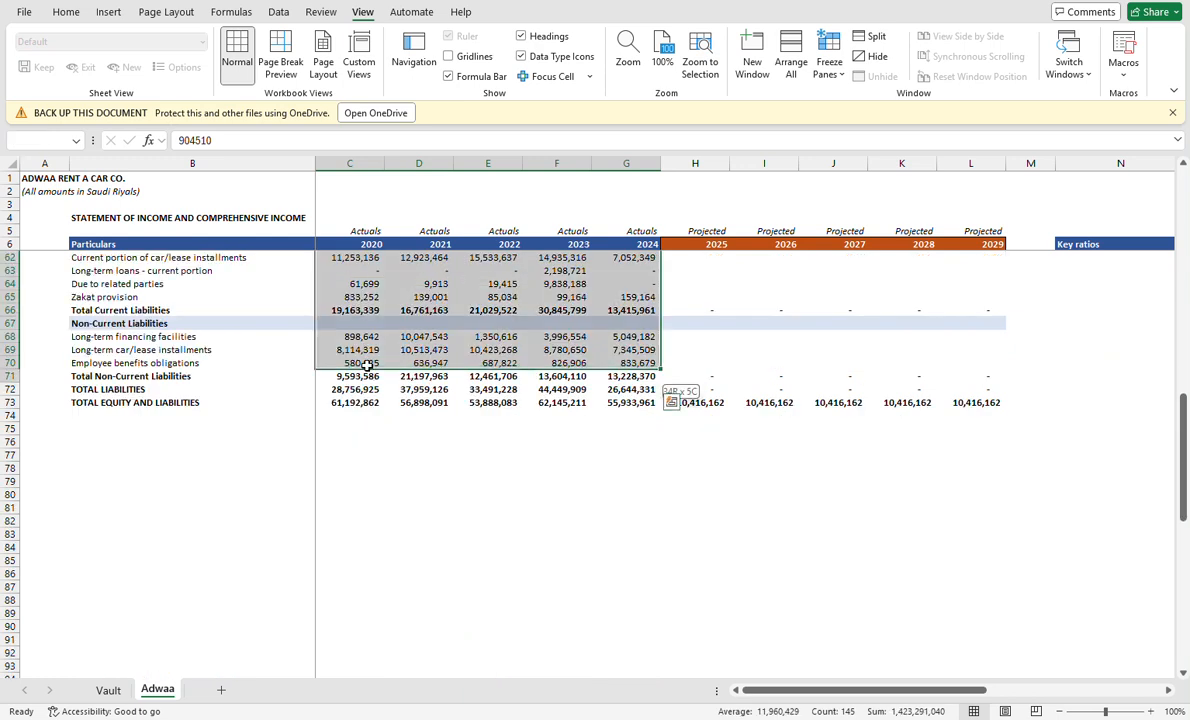
key("shift+Down")
key("shift+Down")
key("ctrl+h")
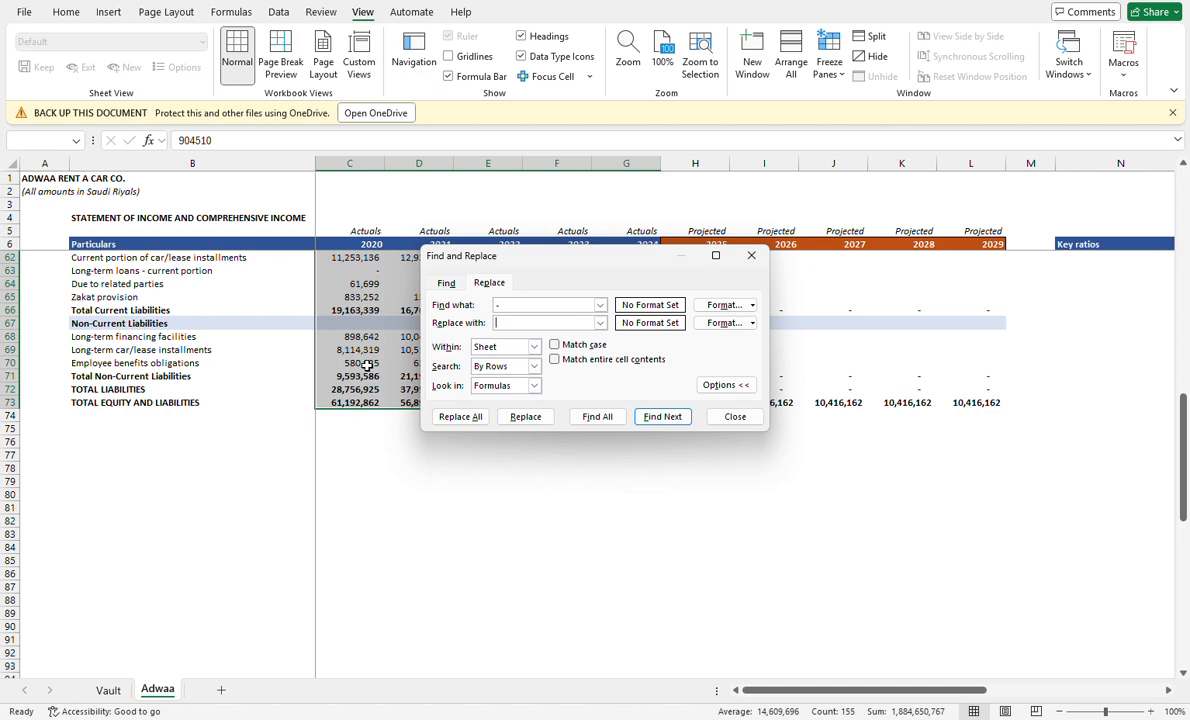
key("alt+a")
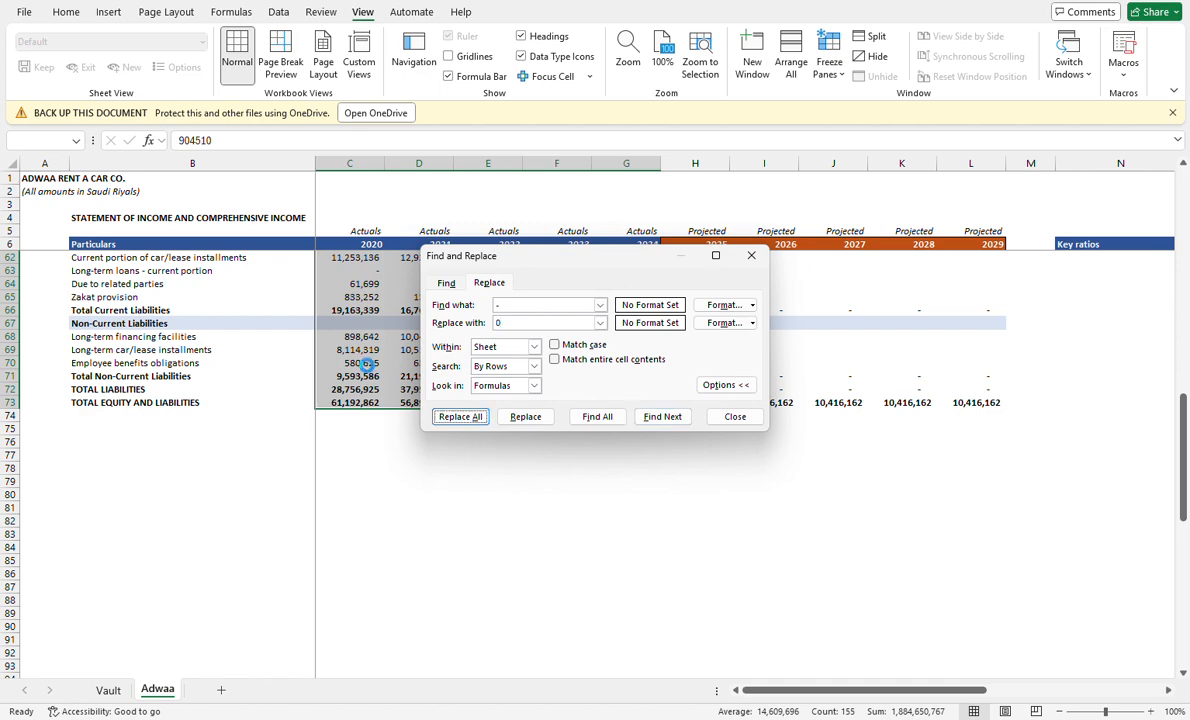
key("Return")
key("Escape")
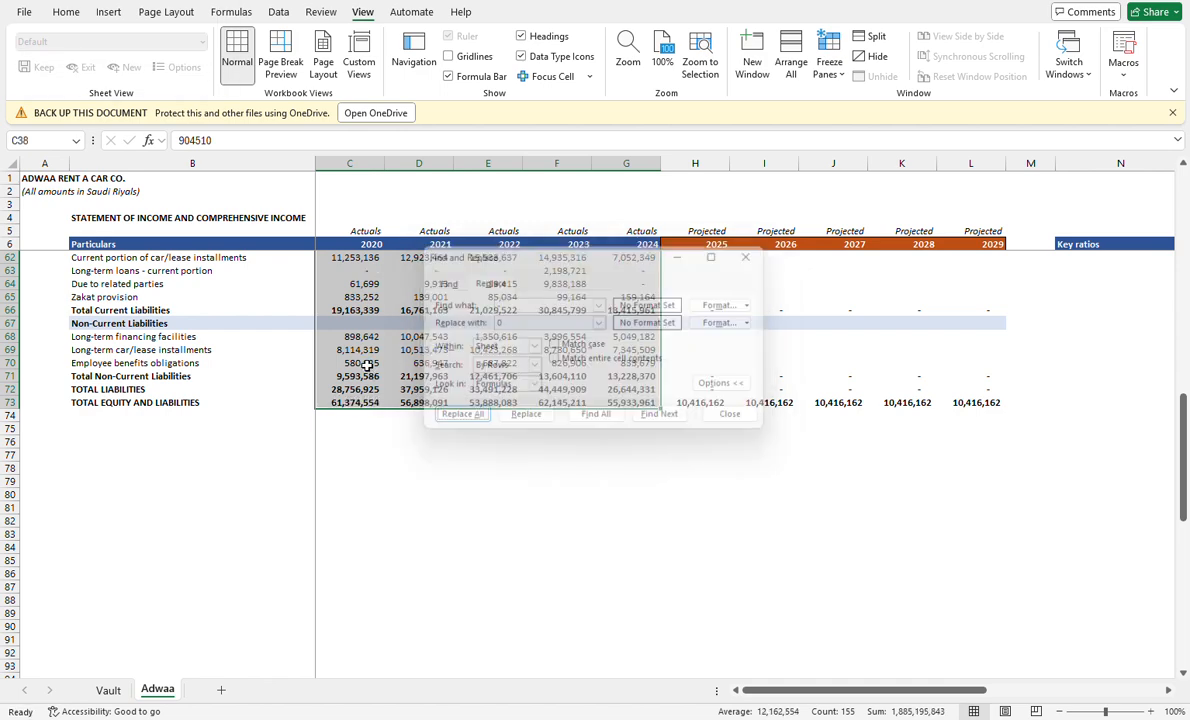
Check the additional funding net changes in R54:S54 and the historical equity and liability figures.
key("Up")
scroll(822, 524, "right", 3)
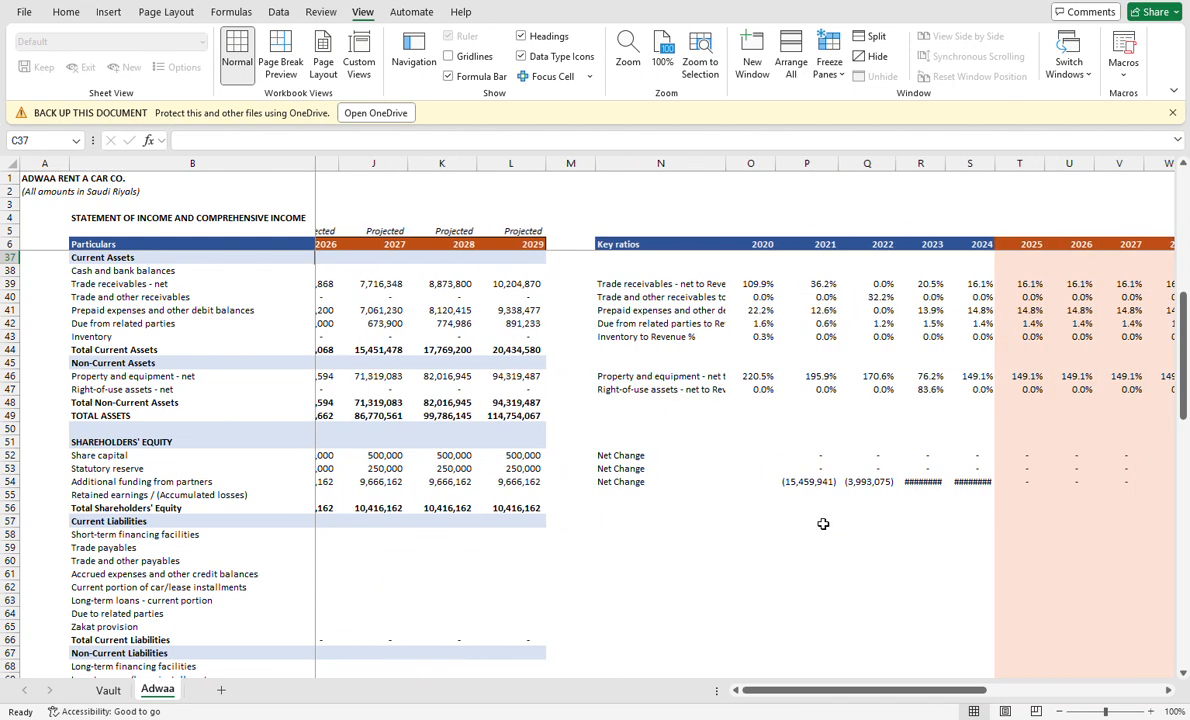
left_click_drag(936, 487, 965, 485)
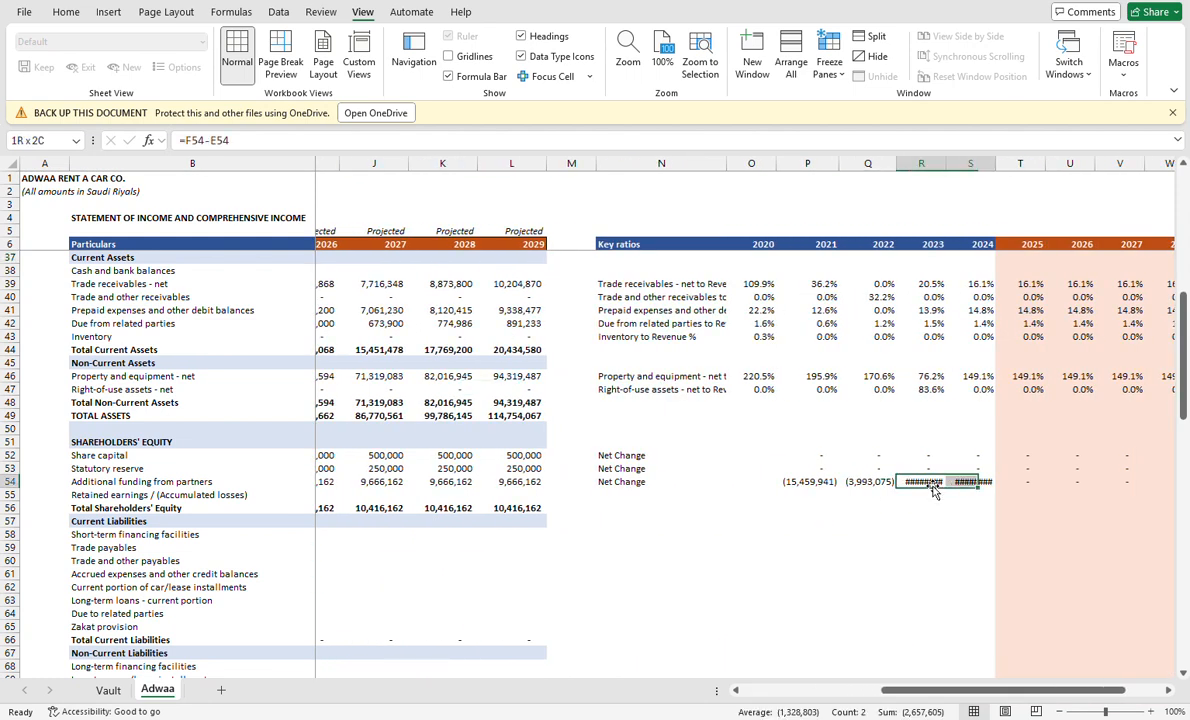
scroll(736, 504, "left", 3)
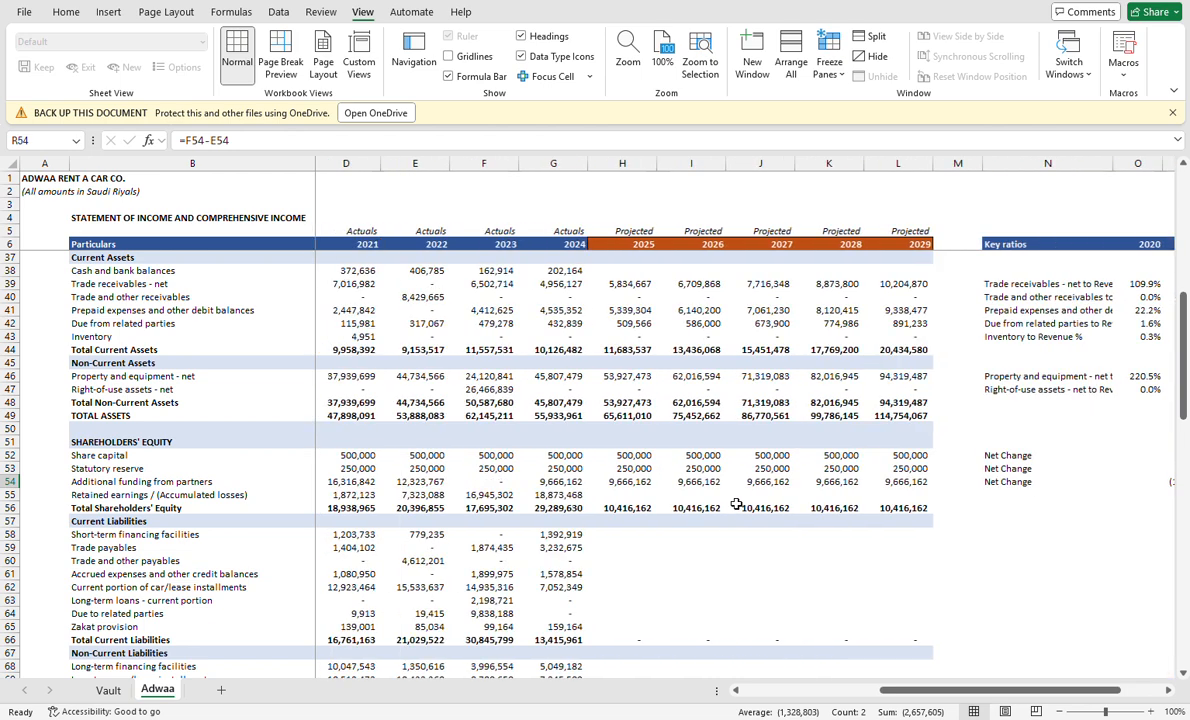
scroll(736, 504, "down", 2)
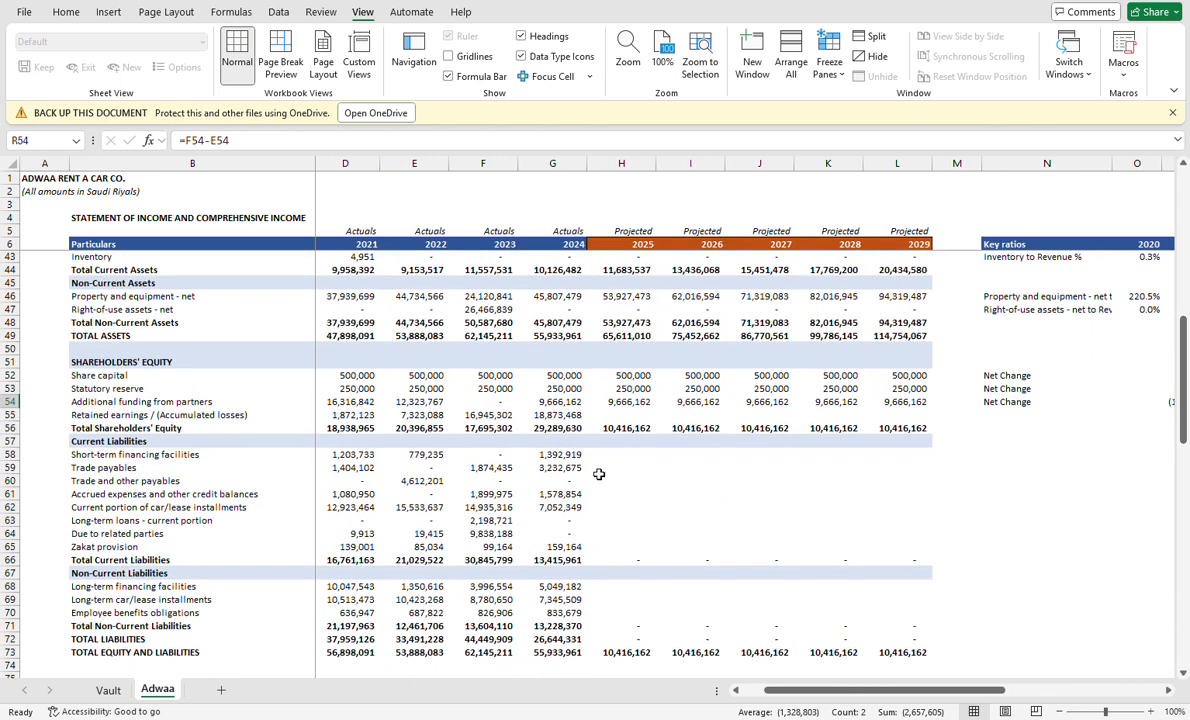
scroll(408, 421, "left", 1)
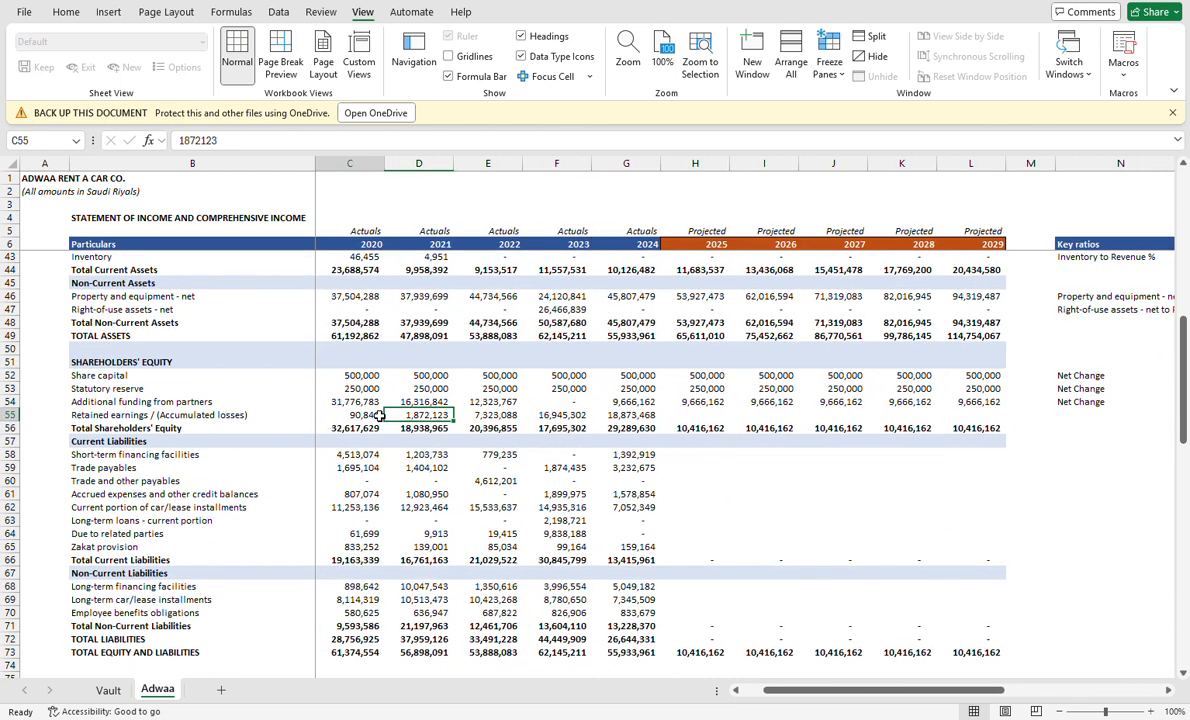
Enter =SUM($C29:C29) in C55 to calculate 2020 retained earnings as cumulative total comprehensive income.
left_click(380, 416)
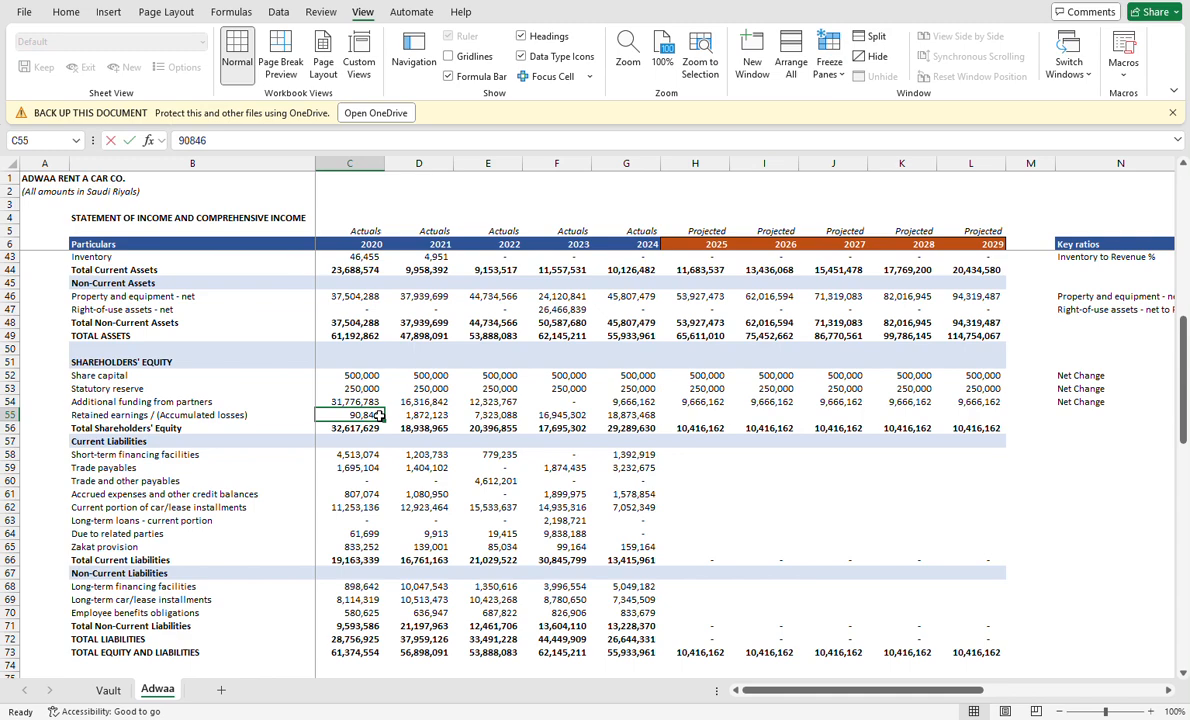
type("=SUM(")
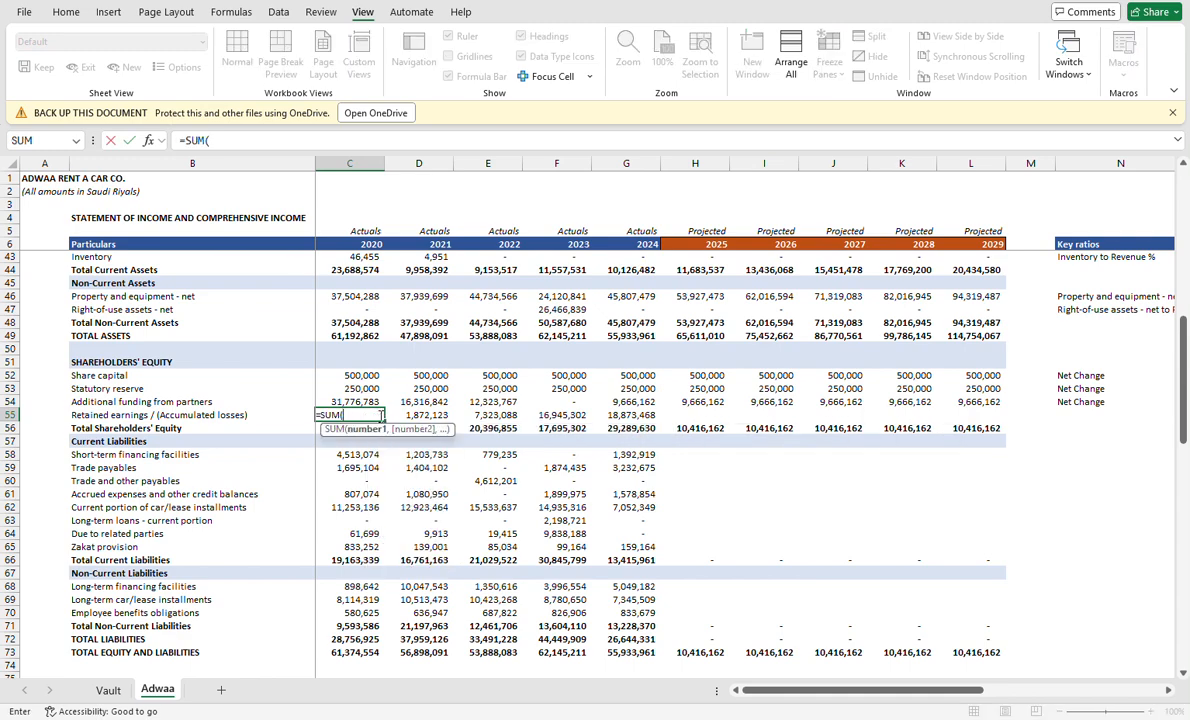
scroll(381, 400, "up", 6)
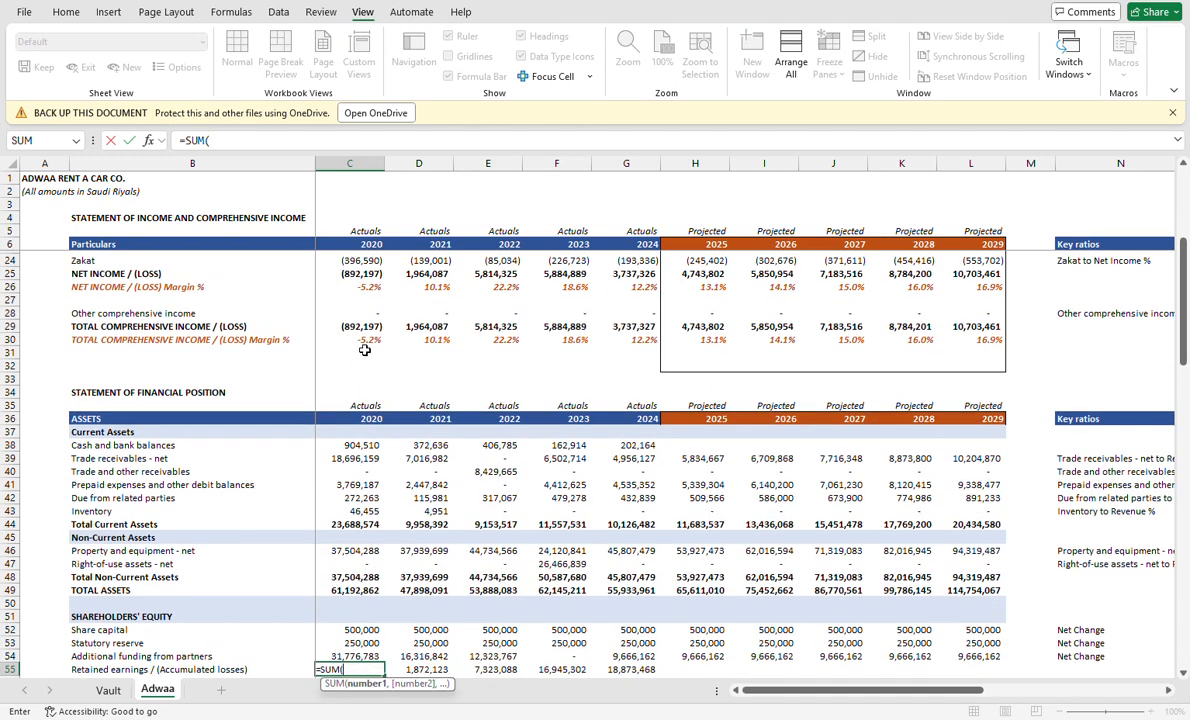
left_click(358, 328)
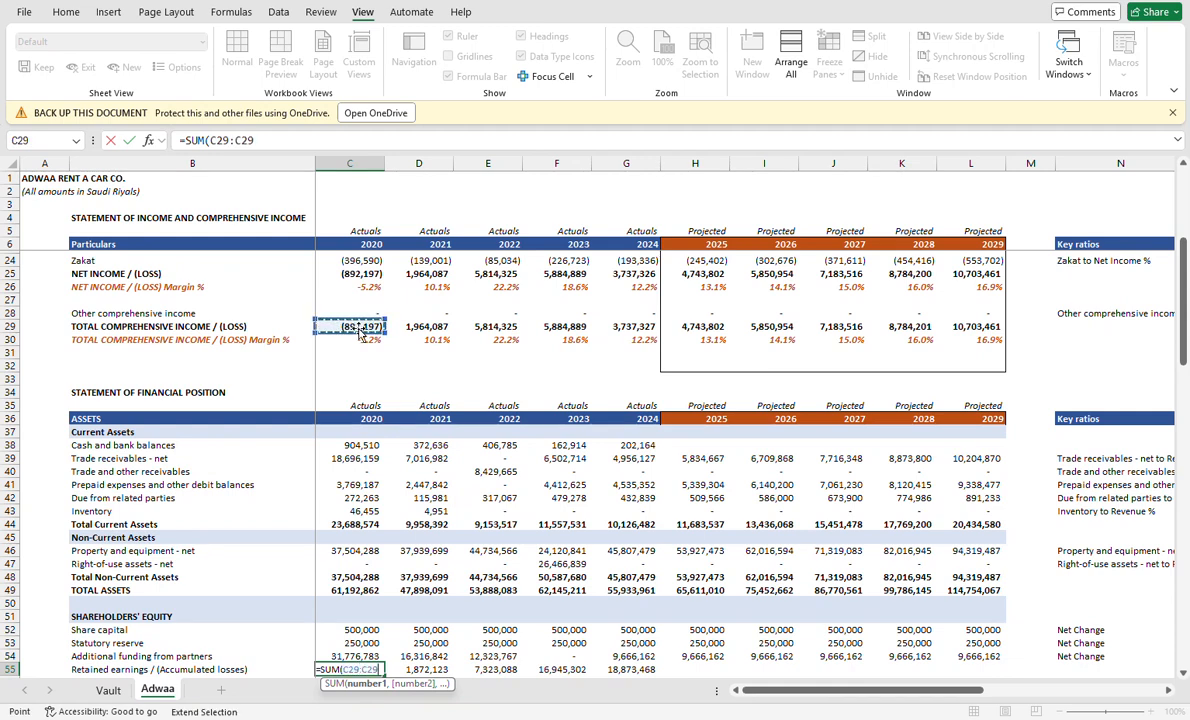
type(")")
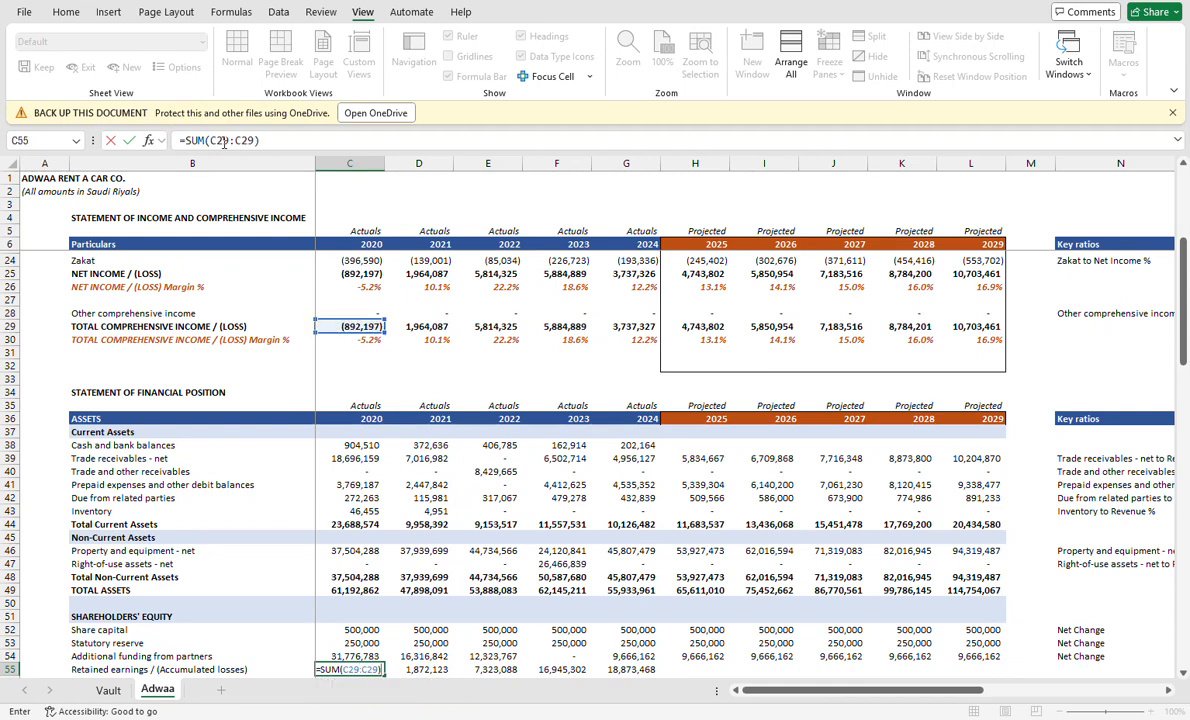
left_click(224, 141)
key("F4")
key("F4")
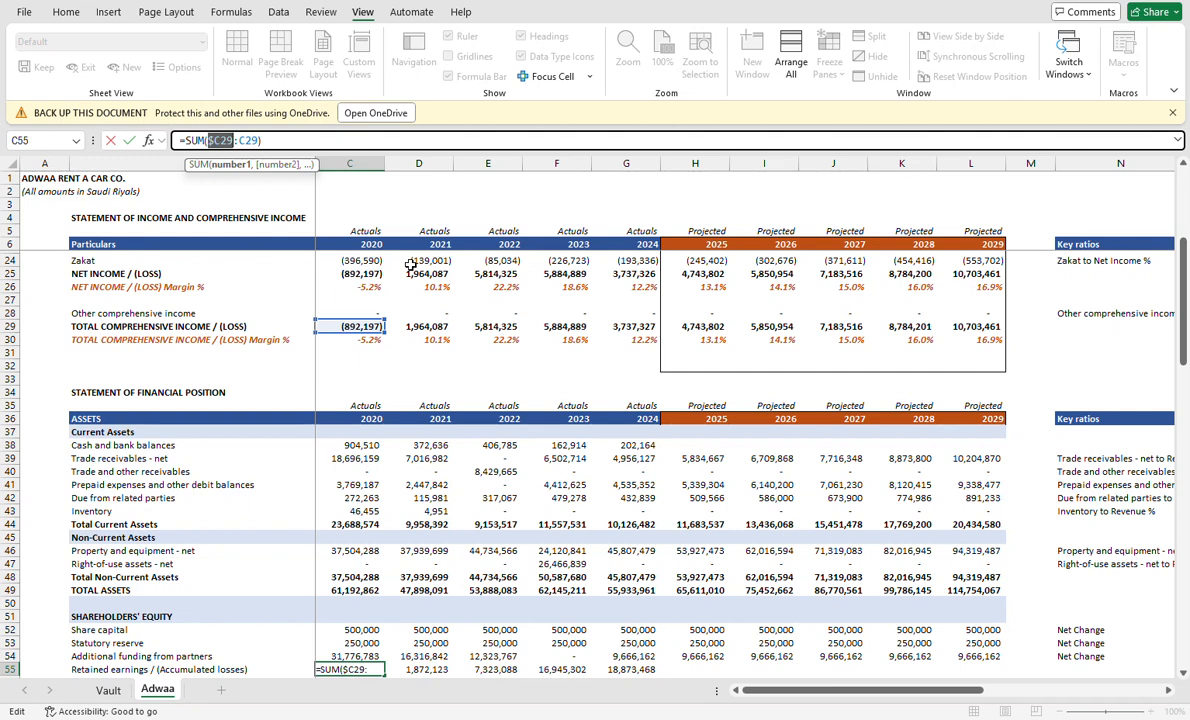
key("Return")
Fill the retained earnings formula from C55 across to L55 for 2029.
key("Up")
key("ctrl+shift+Right")
key("shift+Right")
key("shift+Right")
key("shift+Right")
key("shift+Right")
key("shift+Right")
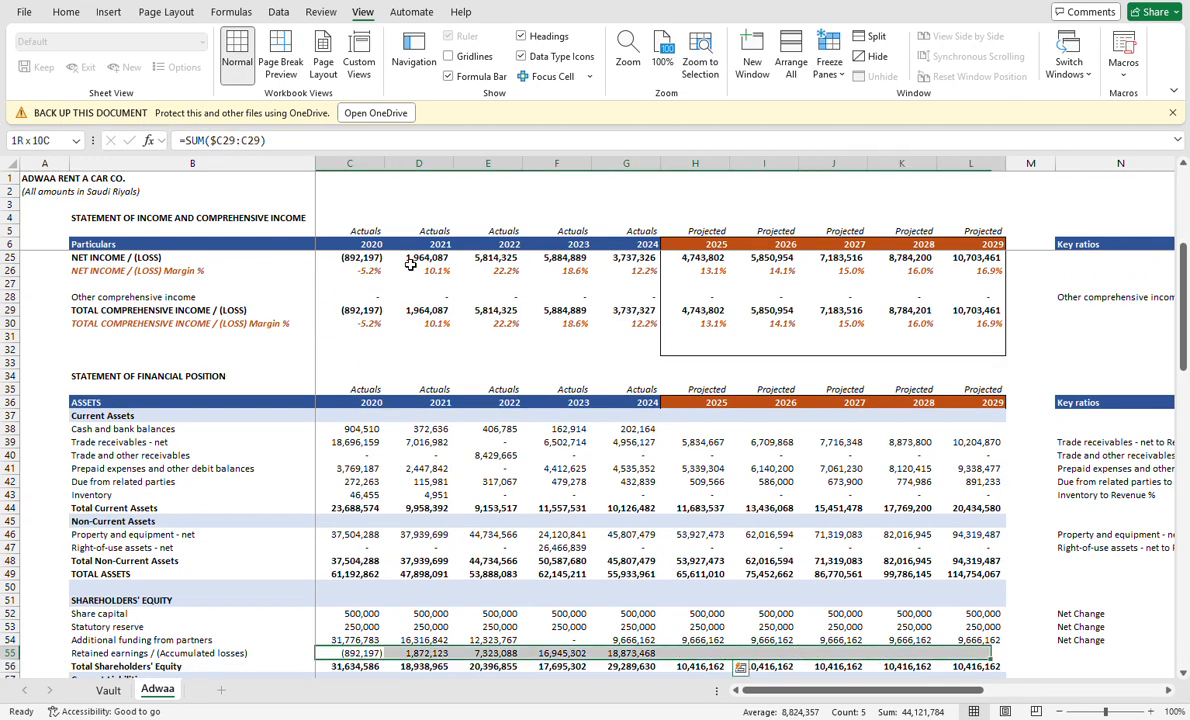
key("ctrl+r")
key("Down")
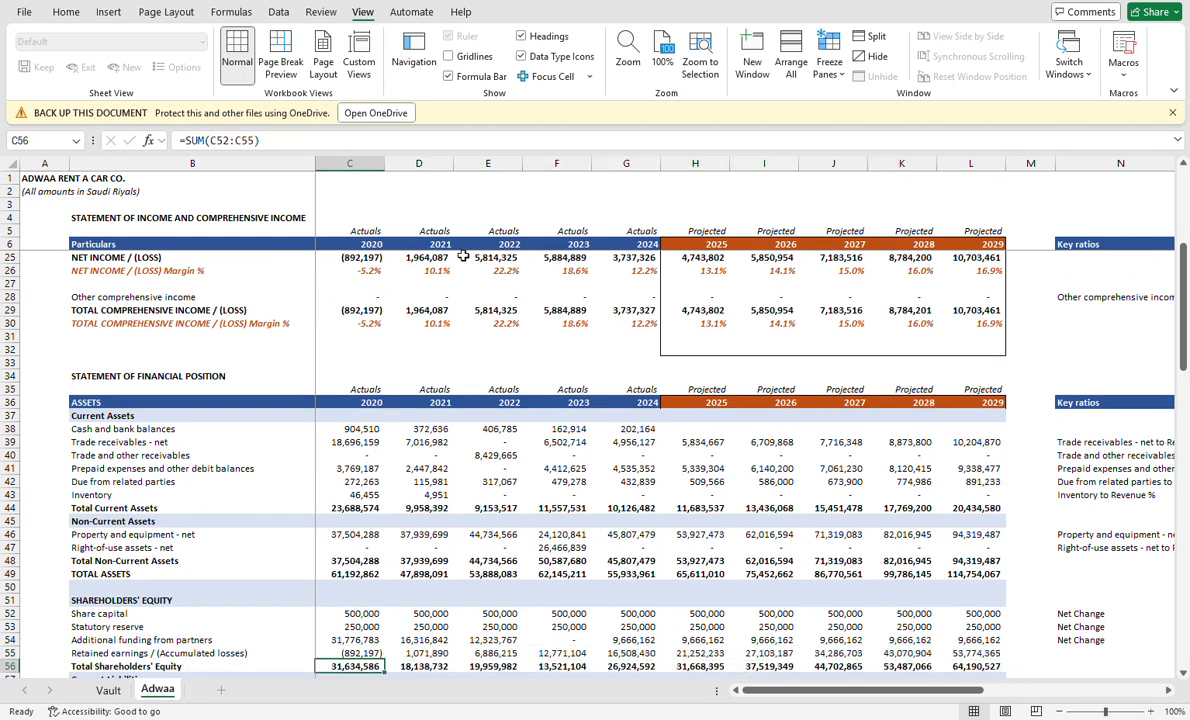
Copy the trade payables to Cost+Expense ratio label and its 2021 formula, M53:N53, from the Vault sheet.
scroll(593, 487, "down", 1)
scroll(593, 487, "down", 3)
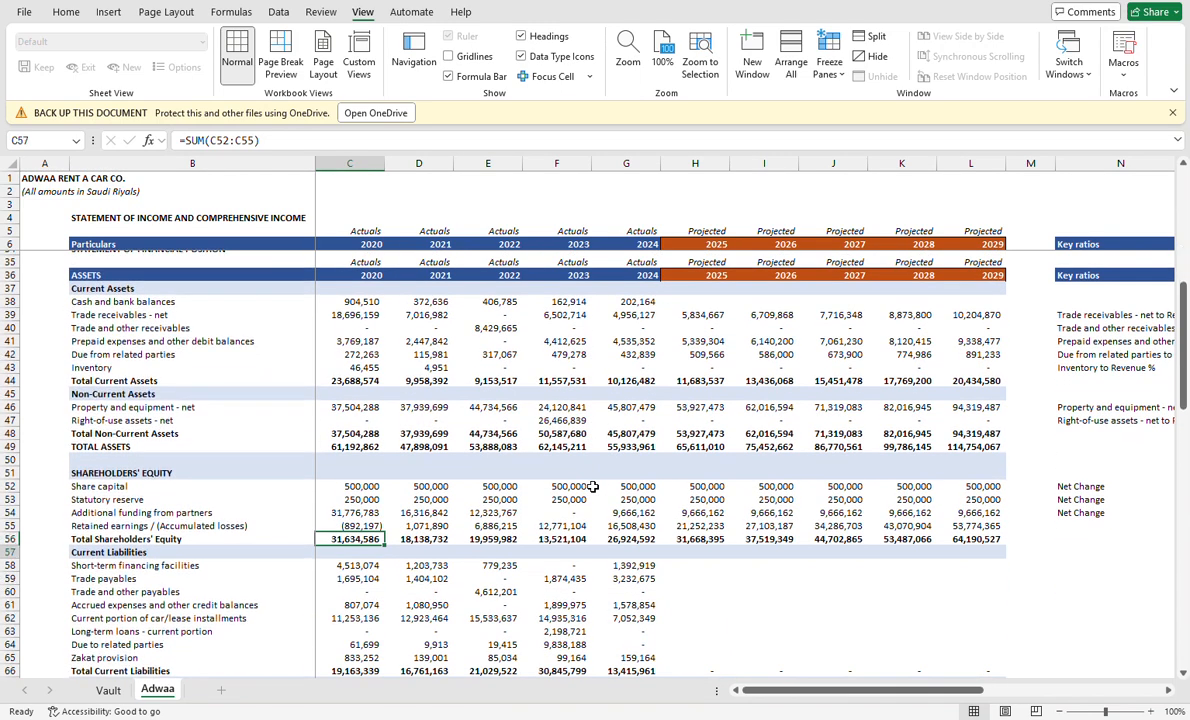
key("Down")
key("Down")
key("ctrl+Right")
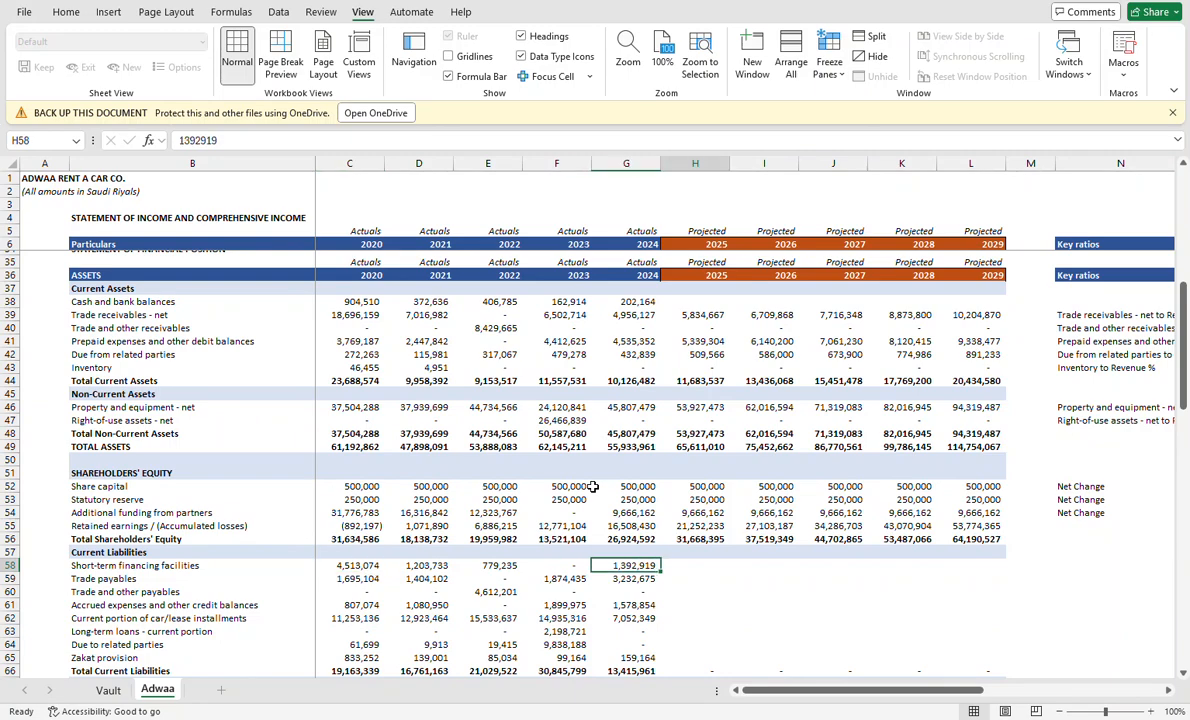
key("ctrl+Page_Up")
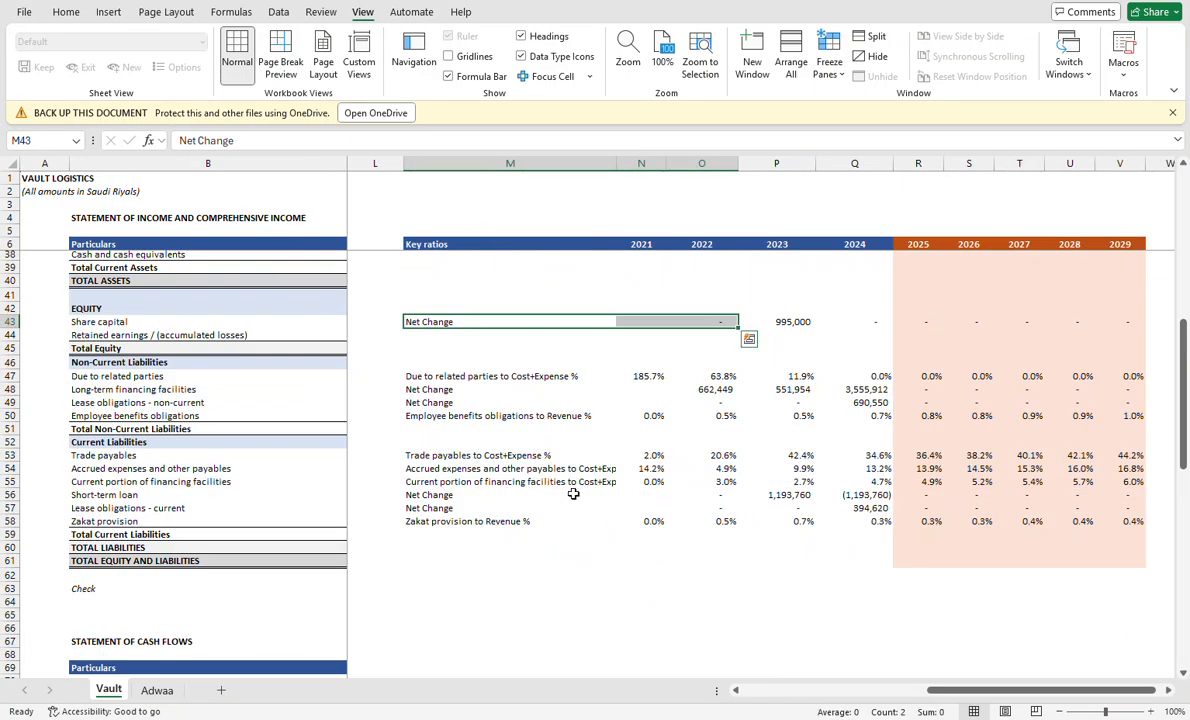
left_click(455, 467)
key("Up")
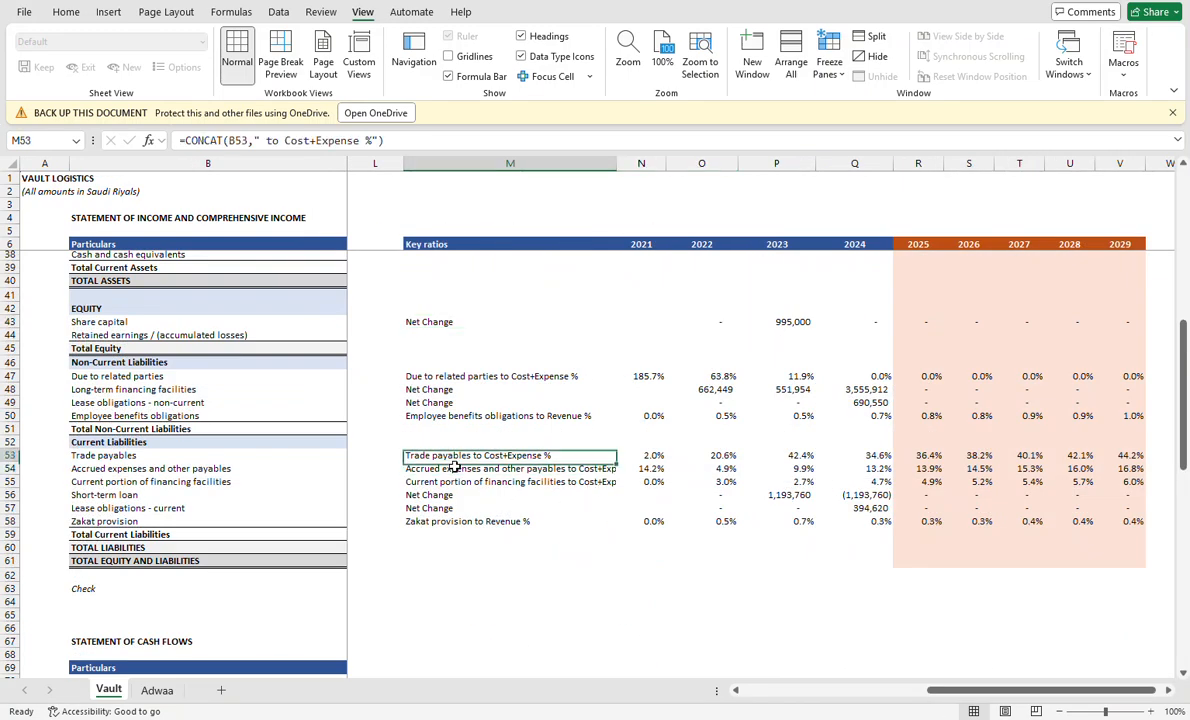
key("ctrl+shift+Right")
key("ctrl+shift+Right")
key("ctrl+shift+Left")
key("shift+Left")
key("ctrl+shift+Left")
key("shift+Right")
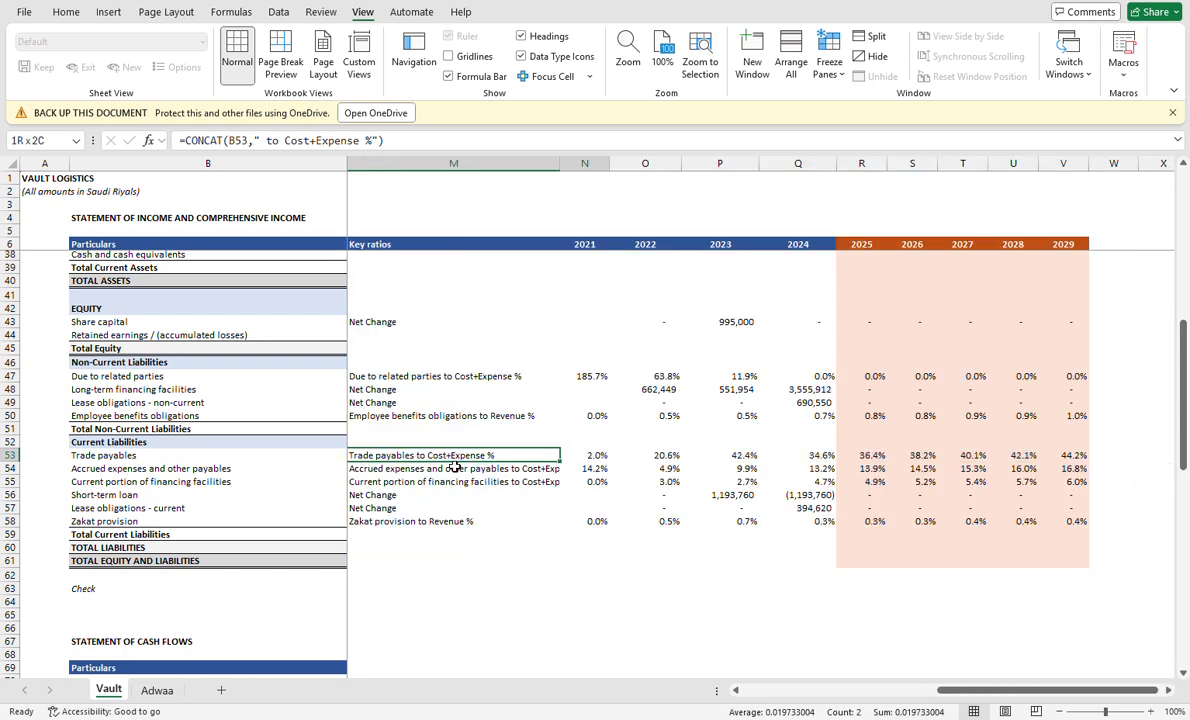
key("ctrl+c")
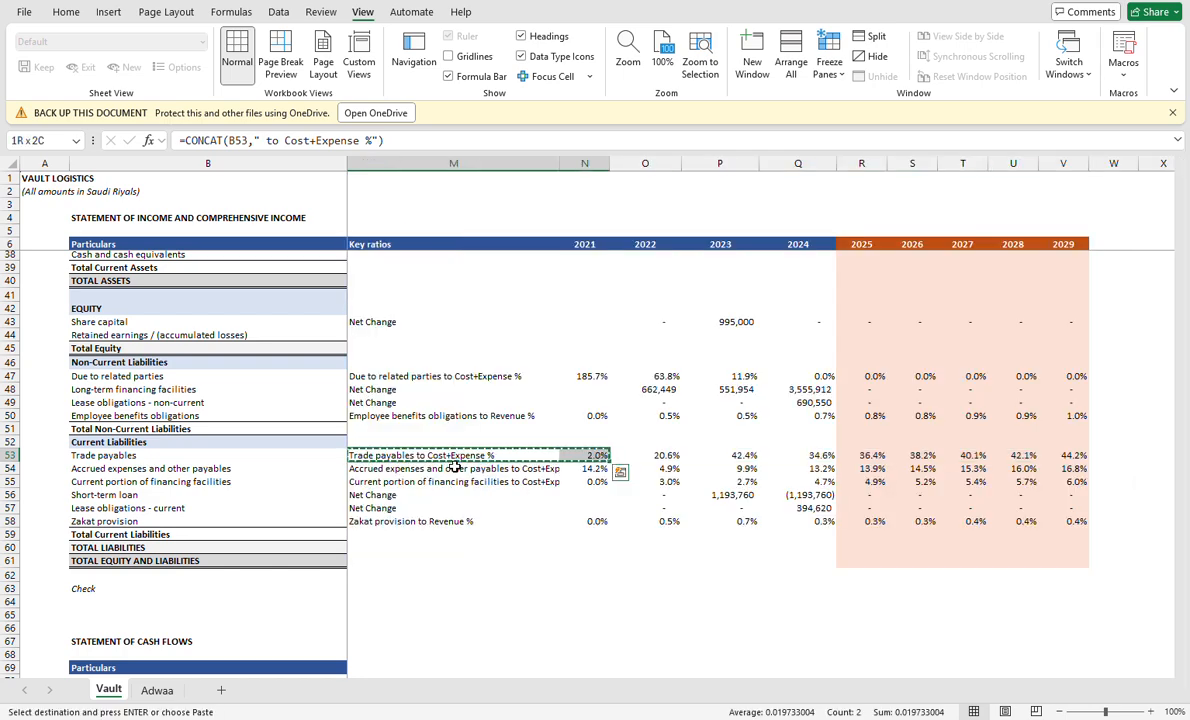
Paste the copied ratio label and formula into N58:O58 of the Adwaa sheet for short-term financing facilities.
key("ctrl+Page_Down")
key("Right")
key("Right")
key("Right")
key("Right")
key("Right")
key("Right")
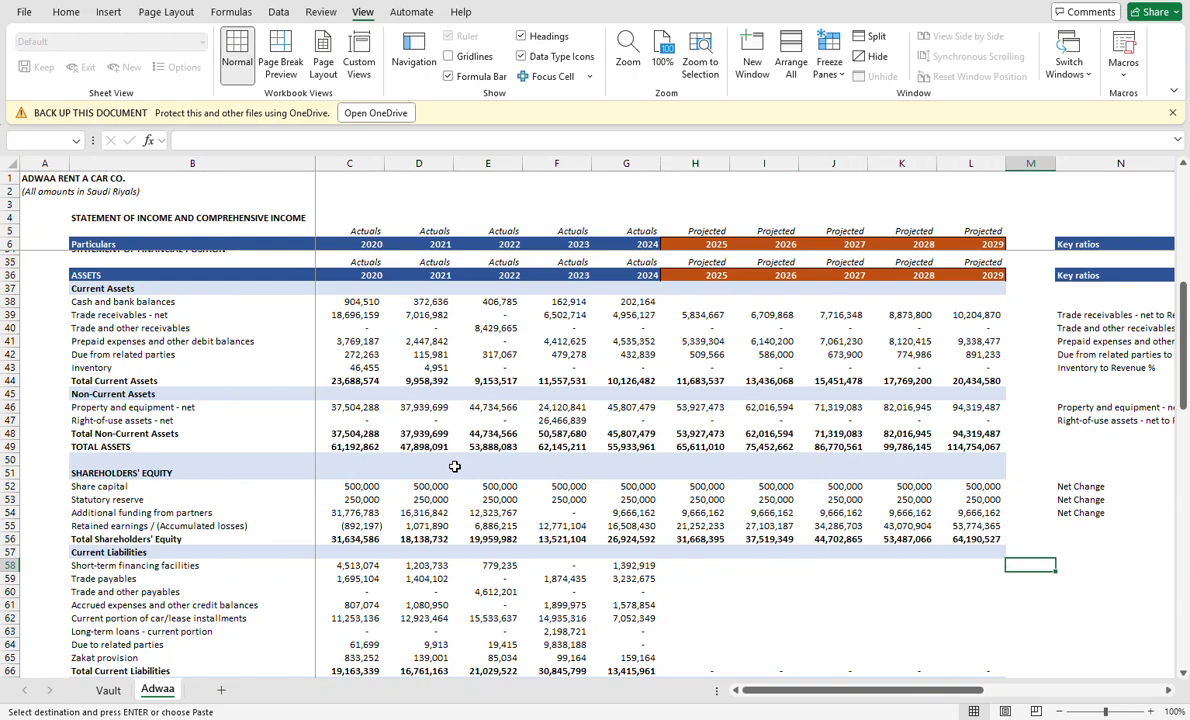
key("Return")
Correct the ratio label in N58 to =CONCAT(B58," to Cost+Expense %") so it refers to short-term financing facilities.
key("Up")
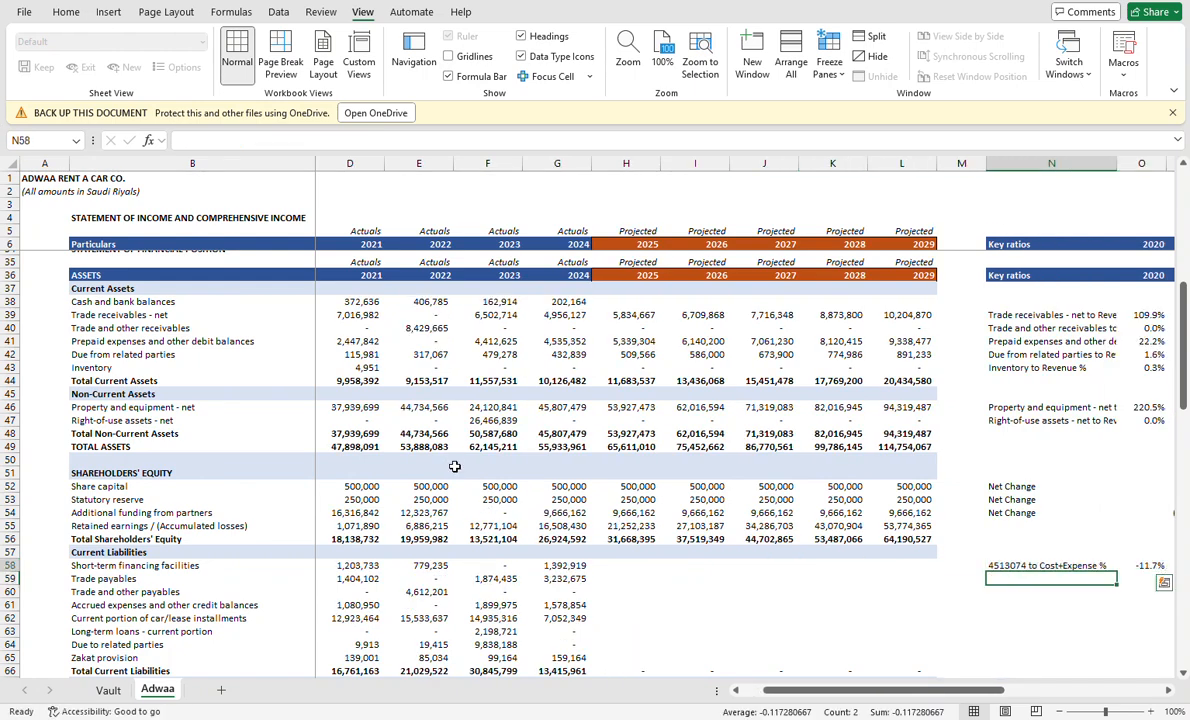
key("F2")
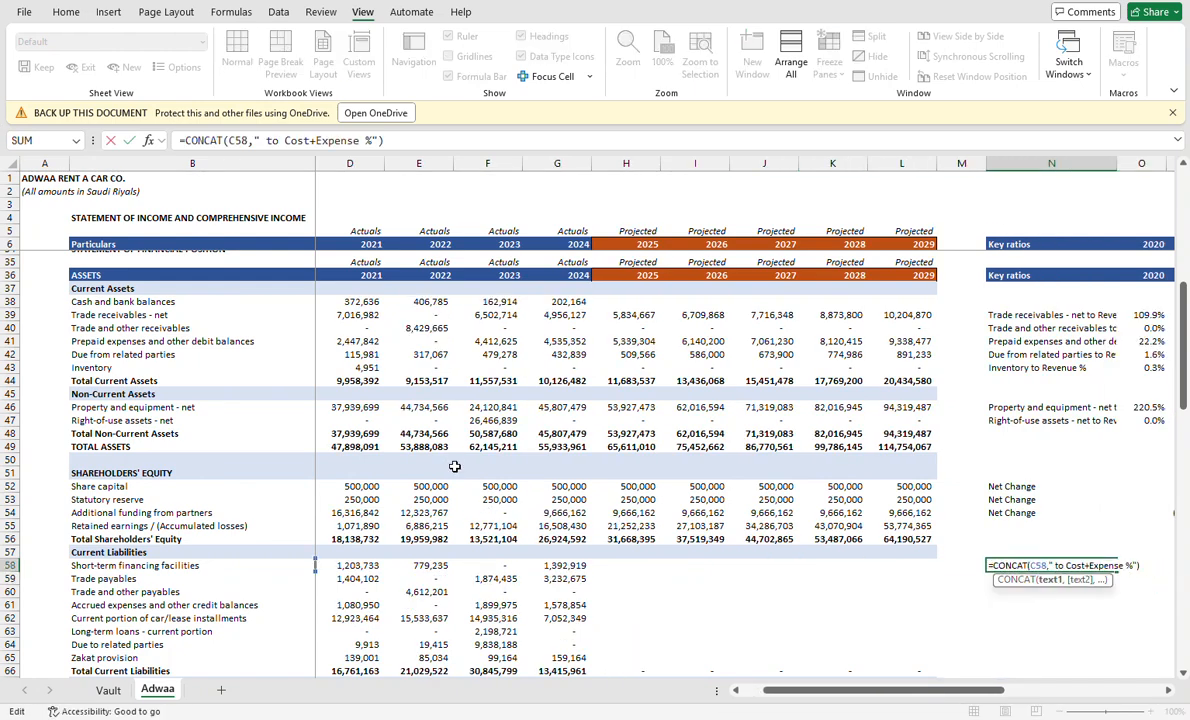
key("Delete")
type("B")
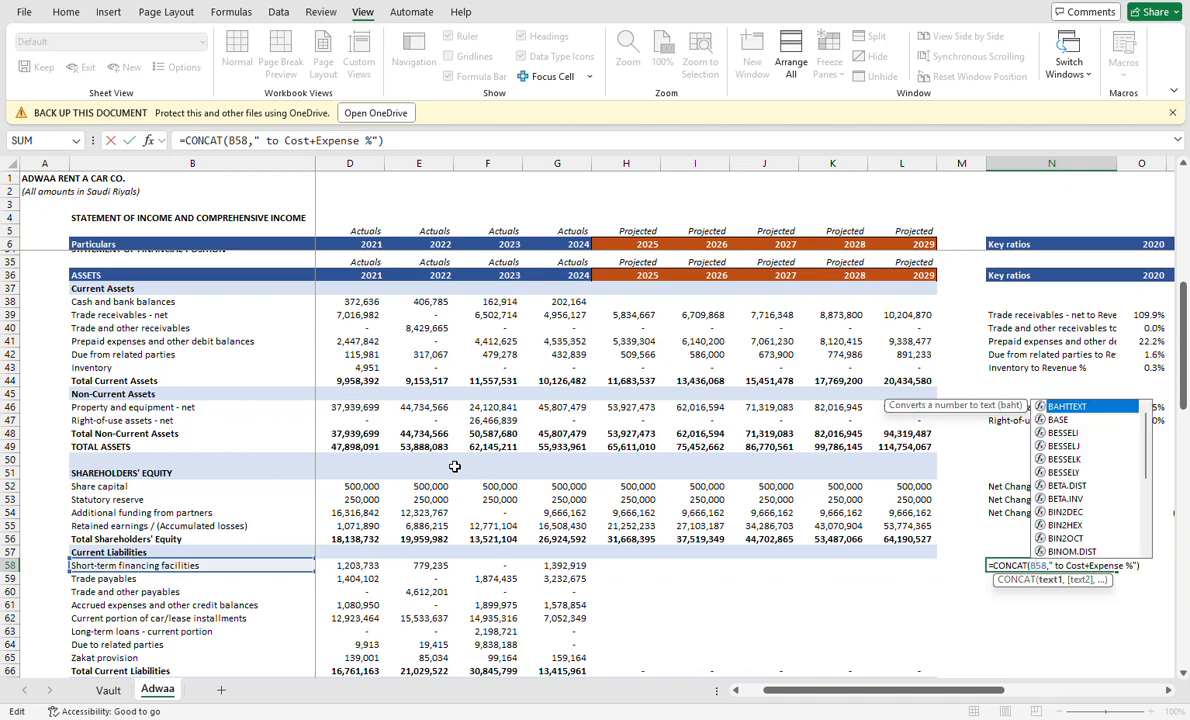
key("Return")
key("Up")
key("Right")
key("Right")
key("Left")
key("Left")
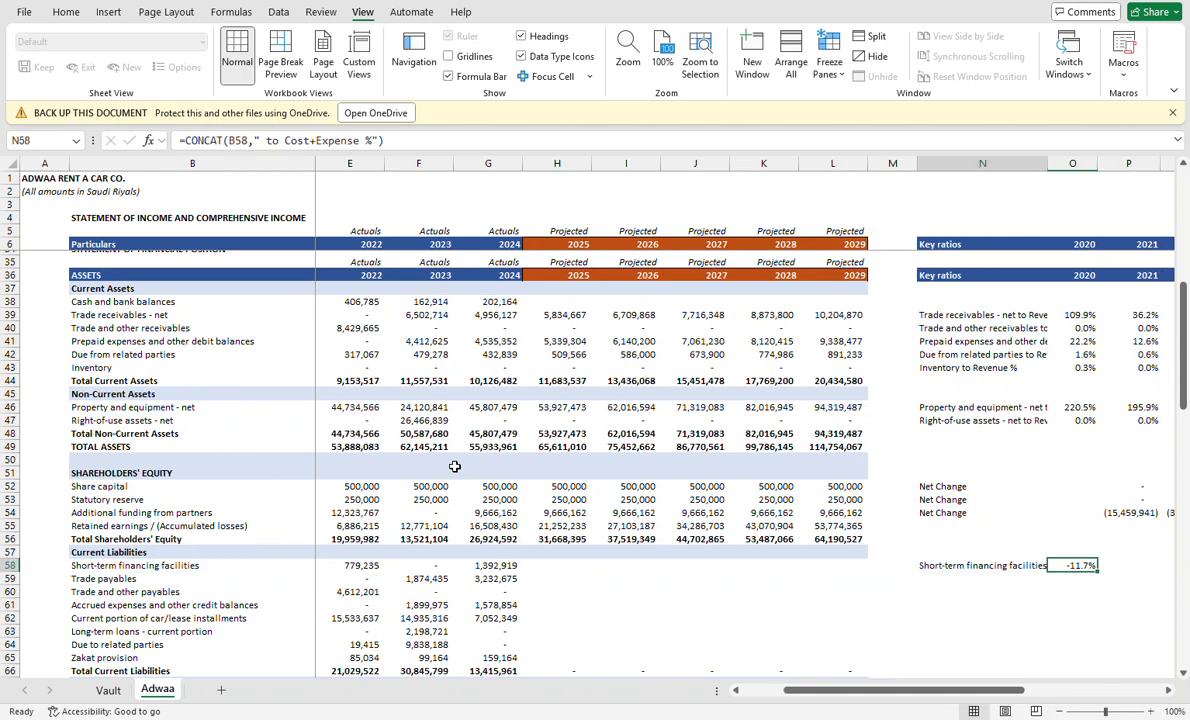
Correct the 2020 short-term financing ratio in O58 to =C58/(SUM(C$8,C$12:C$15)).
key("Right")
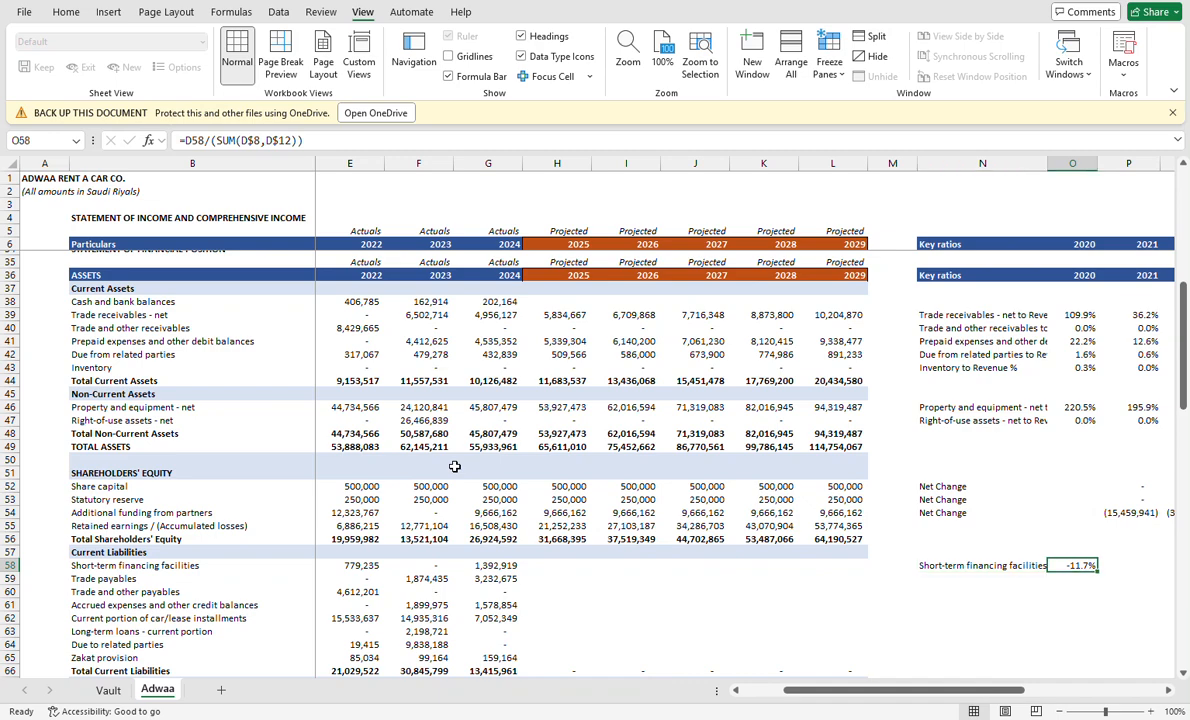
key("F2")
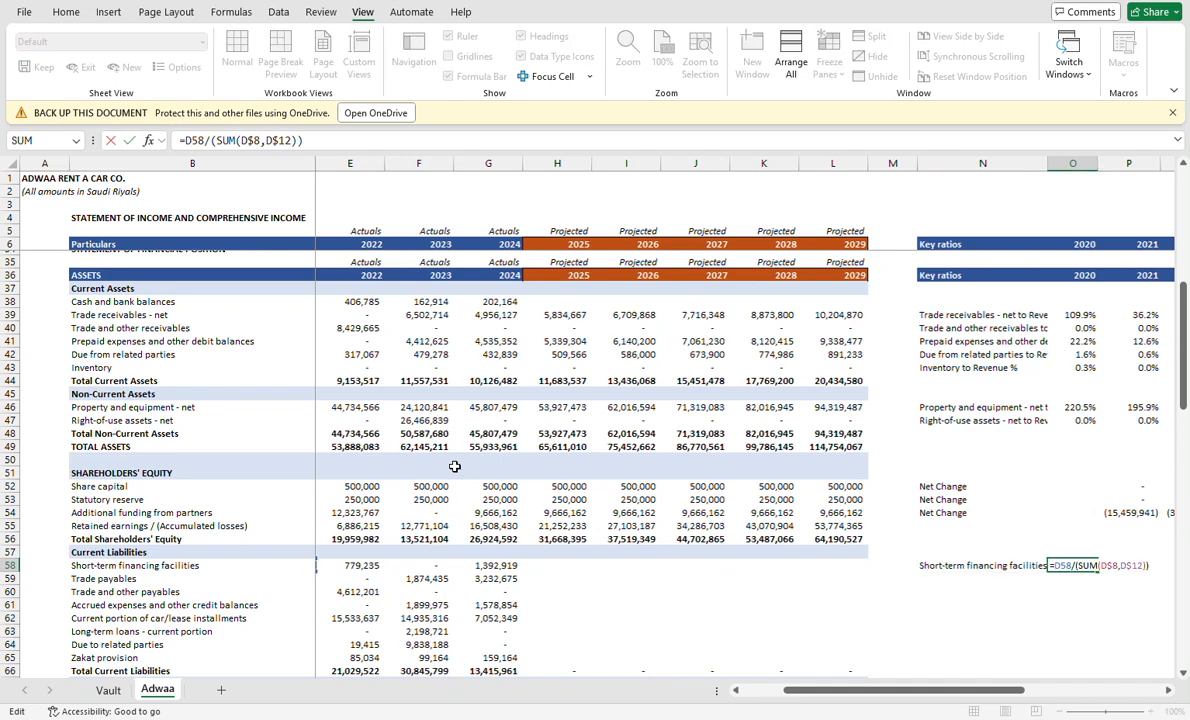
scroll(454, 466, "left", 2)
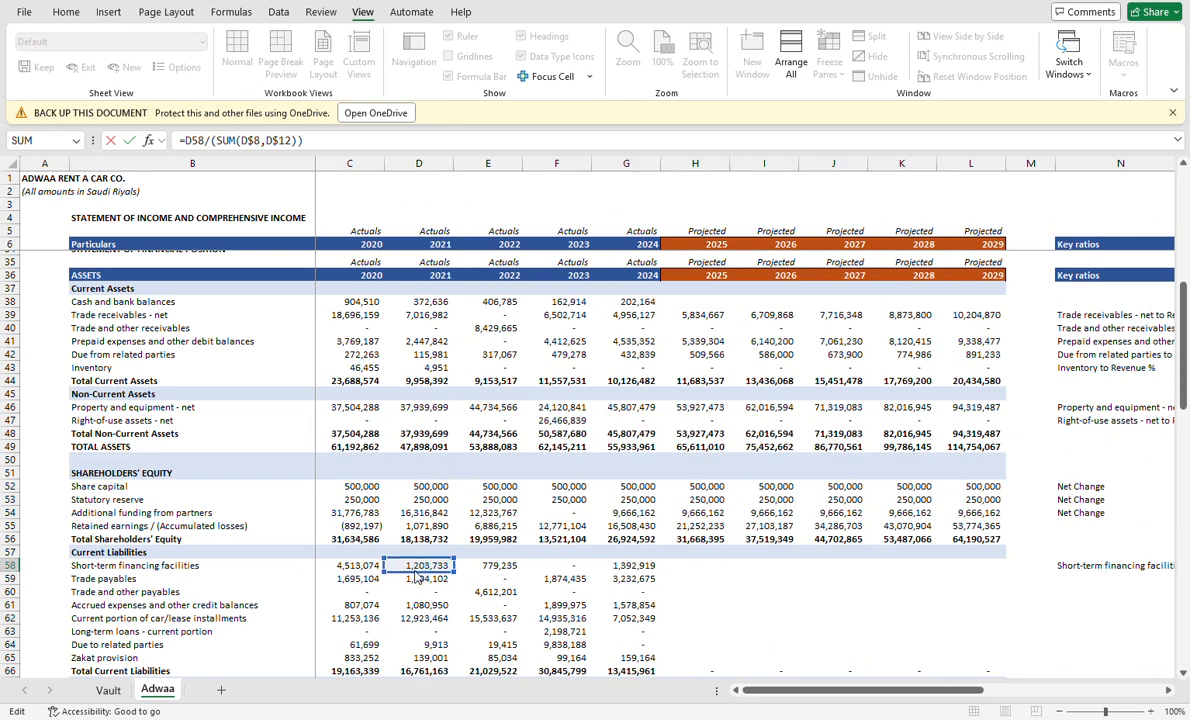
left_click_drag(415, 572, 367, 568)
scroll(504, 459, "up", 11)
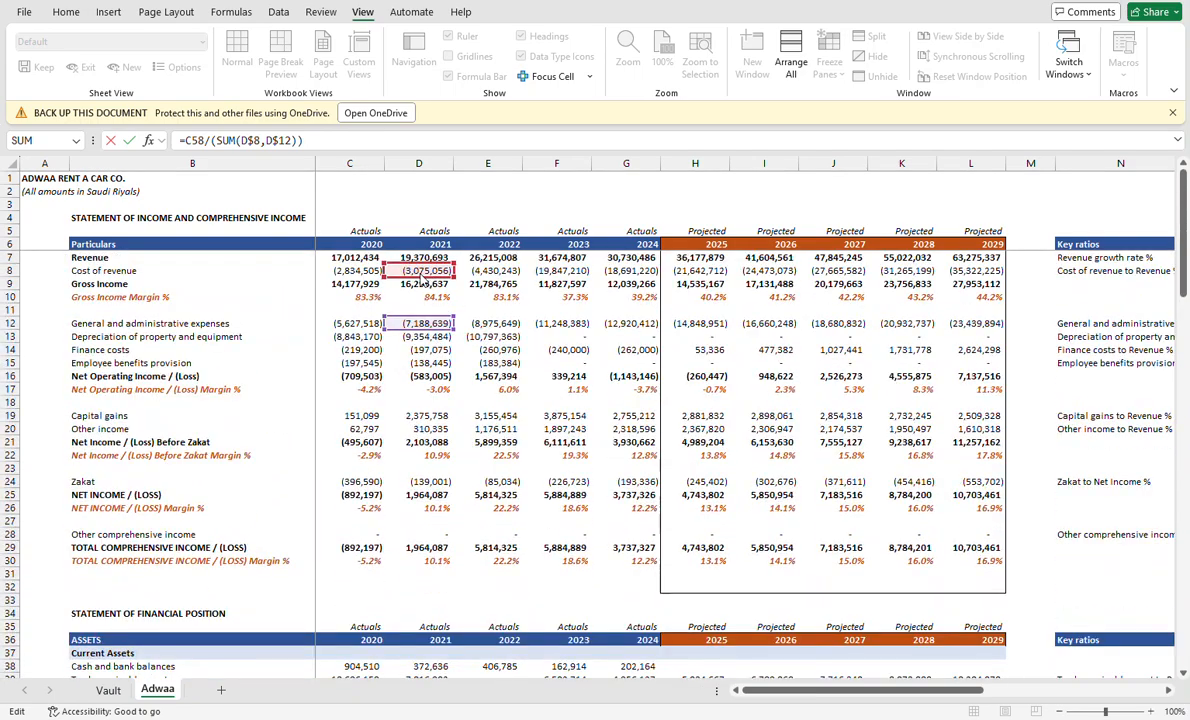
left_click_drag(419, 281, 361, 272)
left_click_drag(403, 318, 368, 380)
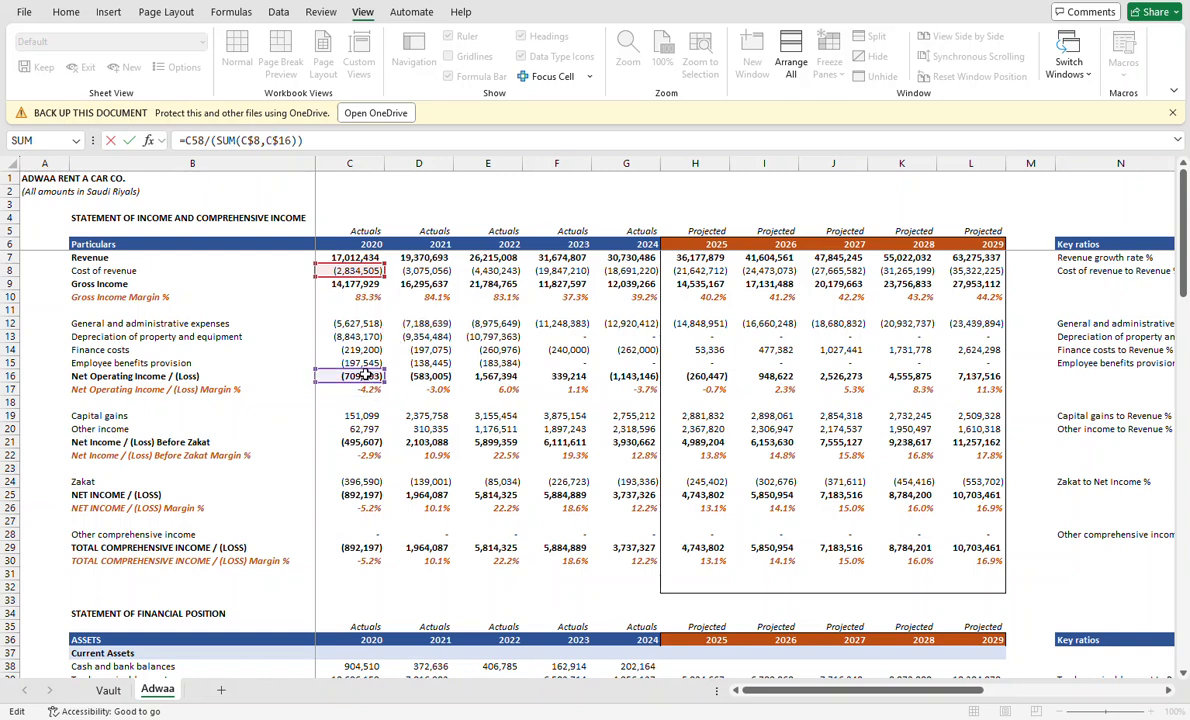
mouse_move(366, 360)
left_mouse_down()
mouse_move(366, 324)
mouse_move(381, 368)
left_mouse_up()
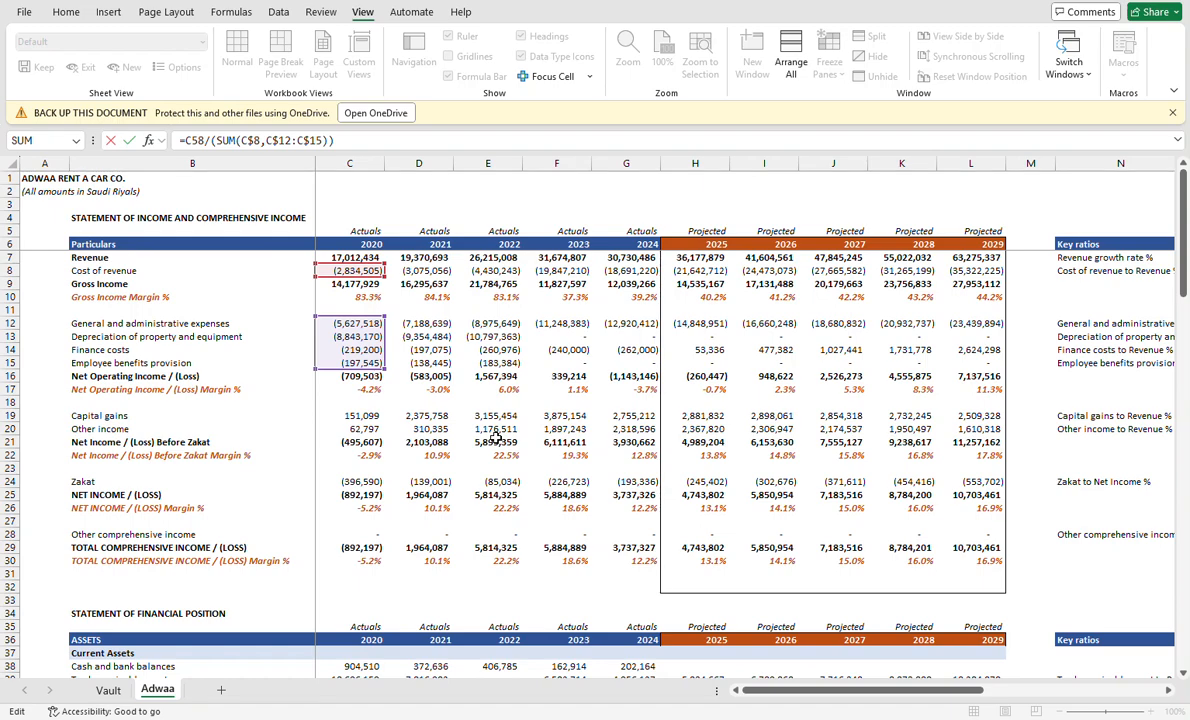
key("Return")
Fill the short-term financing ratio formula from O58 across to S58 for 2024.
key("Up")
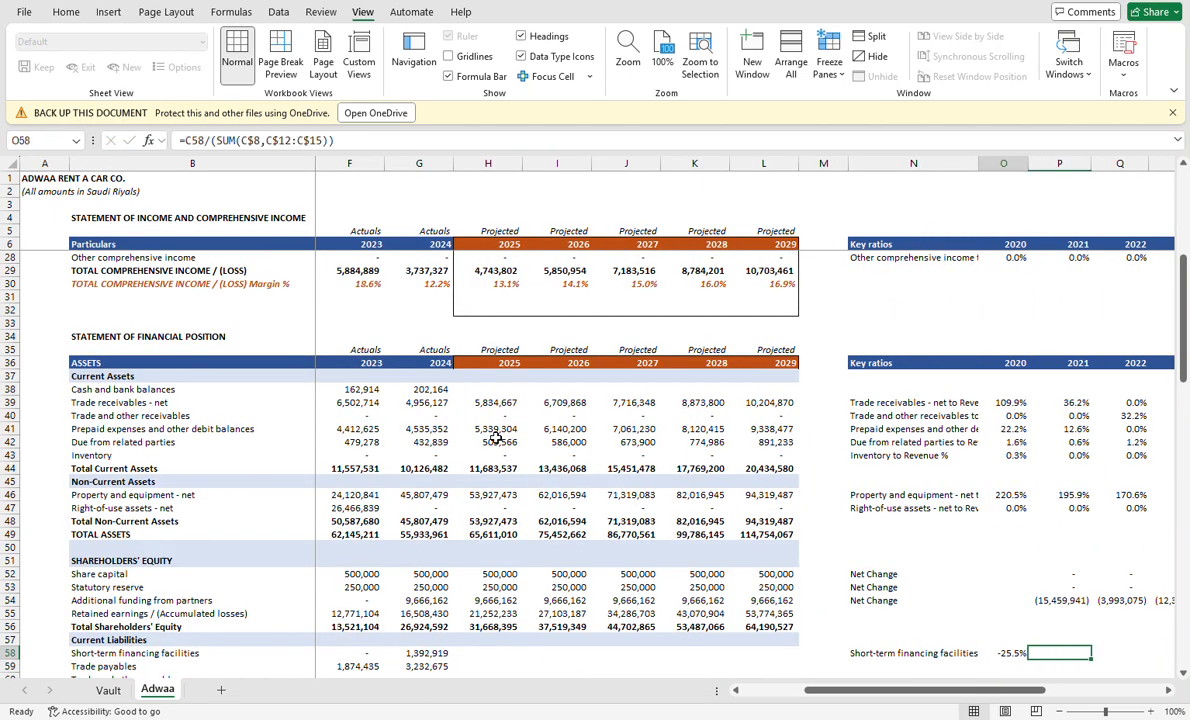
key("shift+Right")
key("shift+Right")
key("shift+Right")
key("shift+Right")
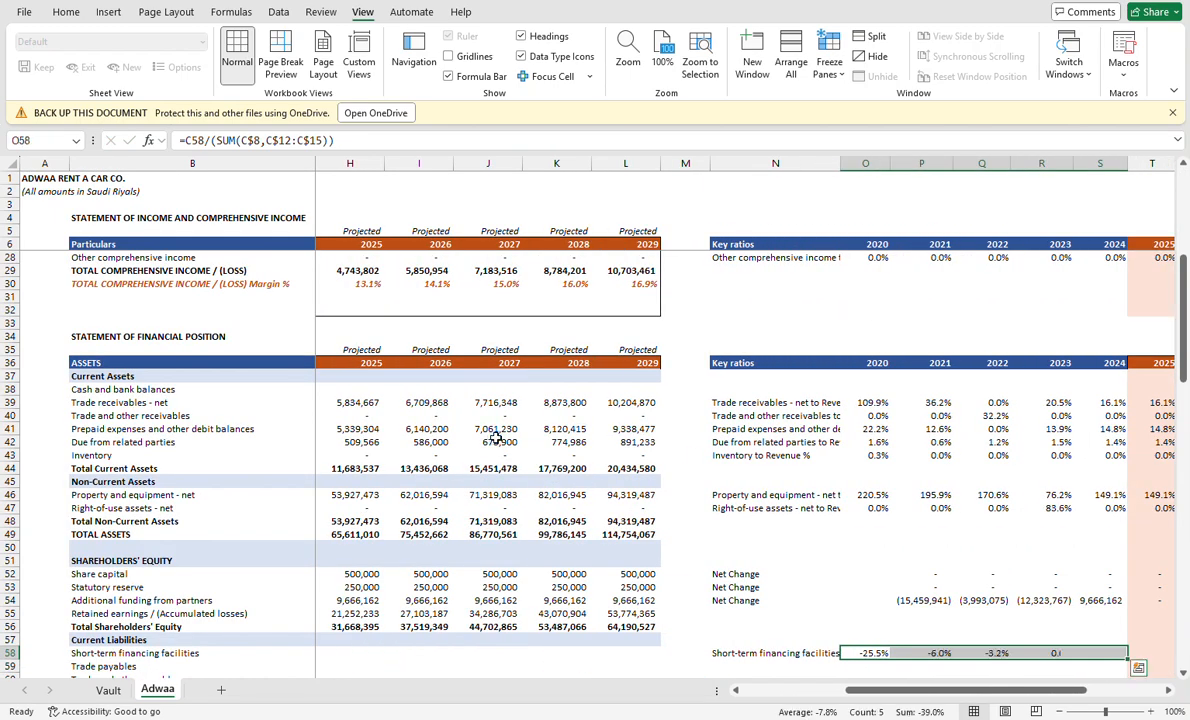
key("ctrl+r")
Carry the 2024 short-term financing ratio into 2025 by entering =S58 in T58.
key("Right")
key("Right")
key("Right")
key("Right")
key("Right")
key("=")
key("Left")
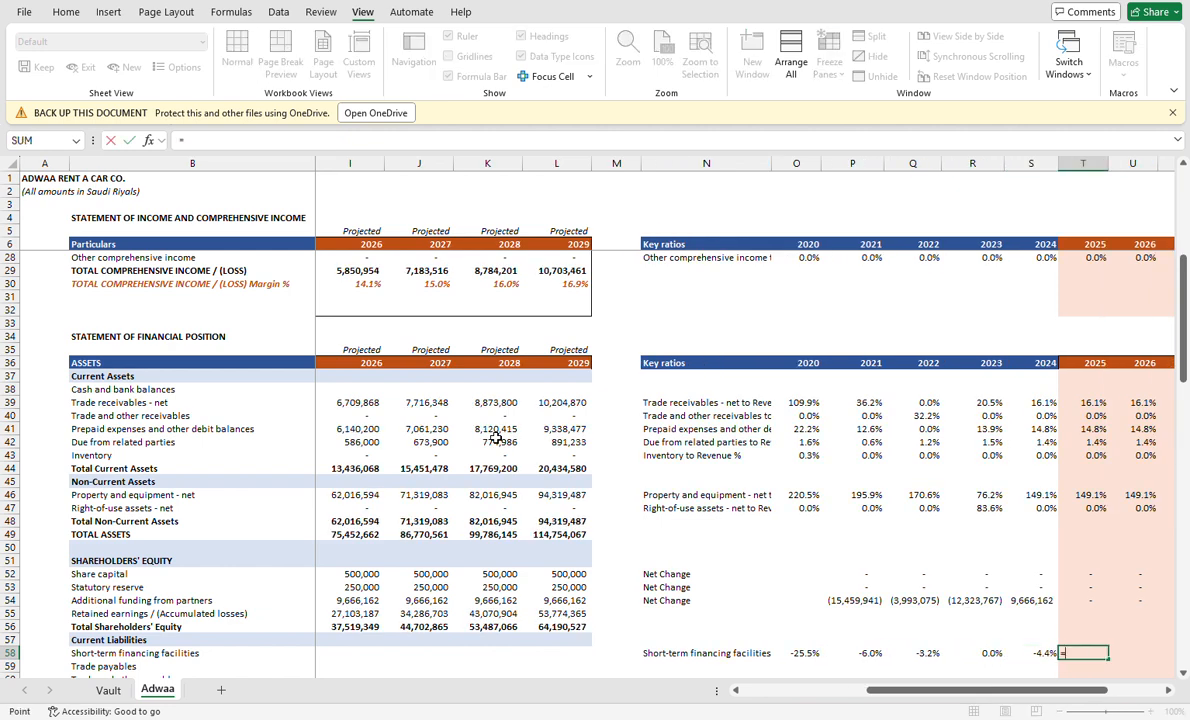
key("ctrl+Return")
Fill the projected ratio from T58 across to X58 for 2029 and format it as percentages with one decimal place.
key("shift+Right")
key("shift+Right")
key("shift+Right")
key("shift+Right")
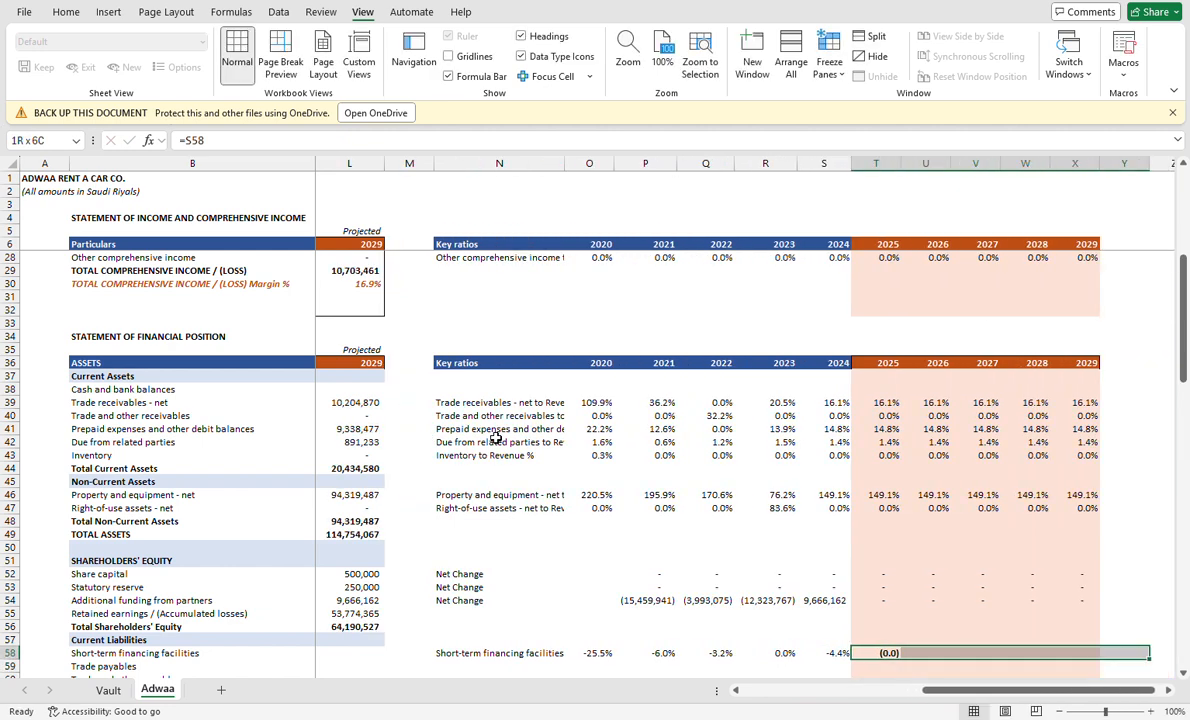
key("ctrl+r")
key("alt+h")
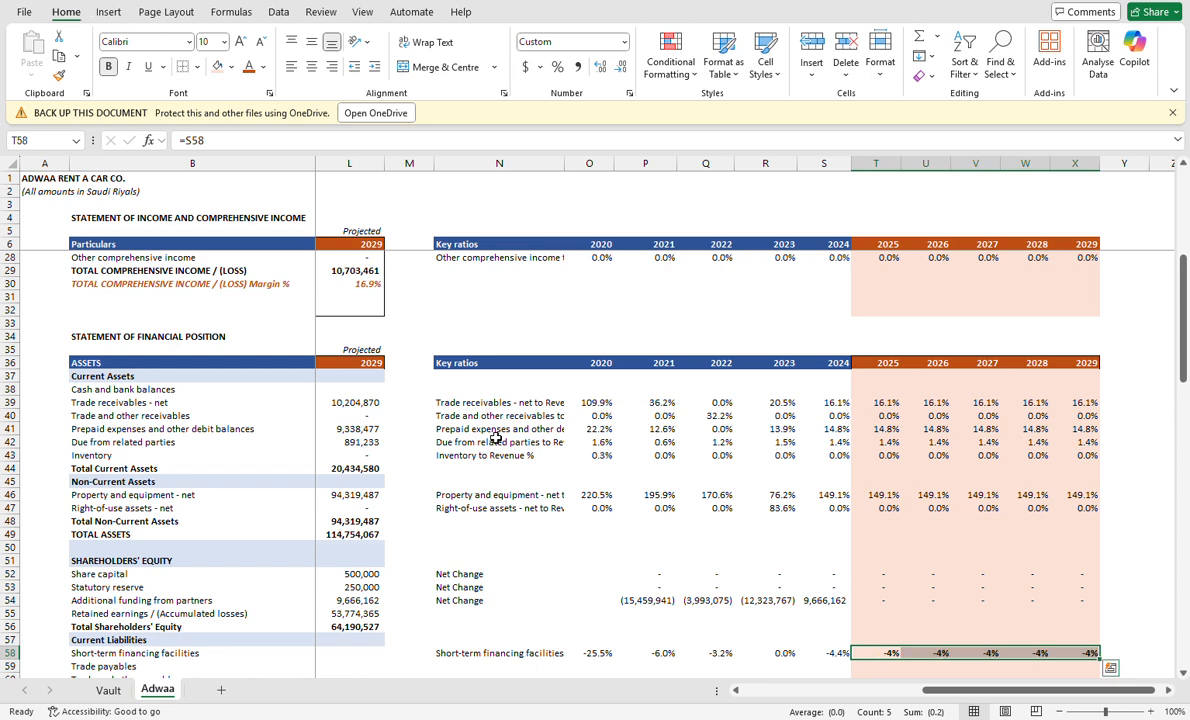
Enter =SUM(H8,H12:H15)*T58 in H58 to project 2025 short-term financing facilities from costs and expenses.
key("Left")
key("ctrl+Left")
key("ctrl+Left")
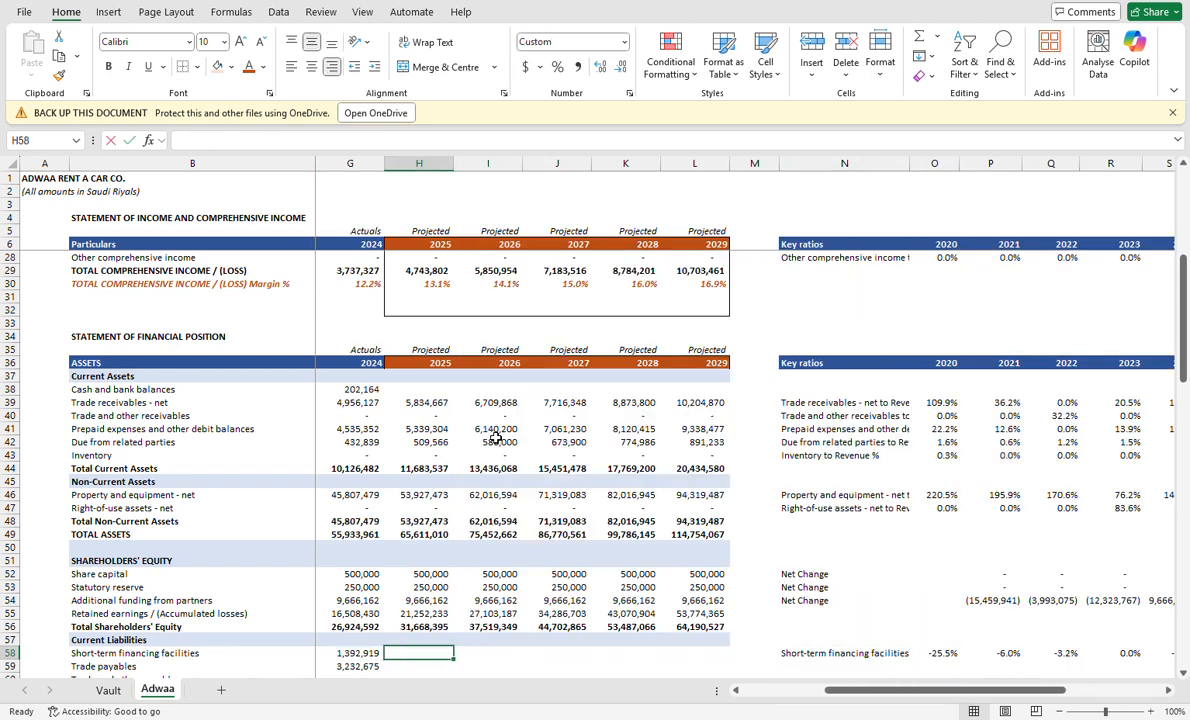
type("=SUM(")
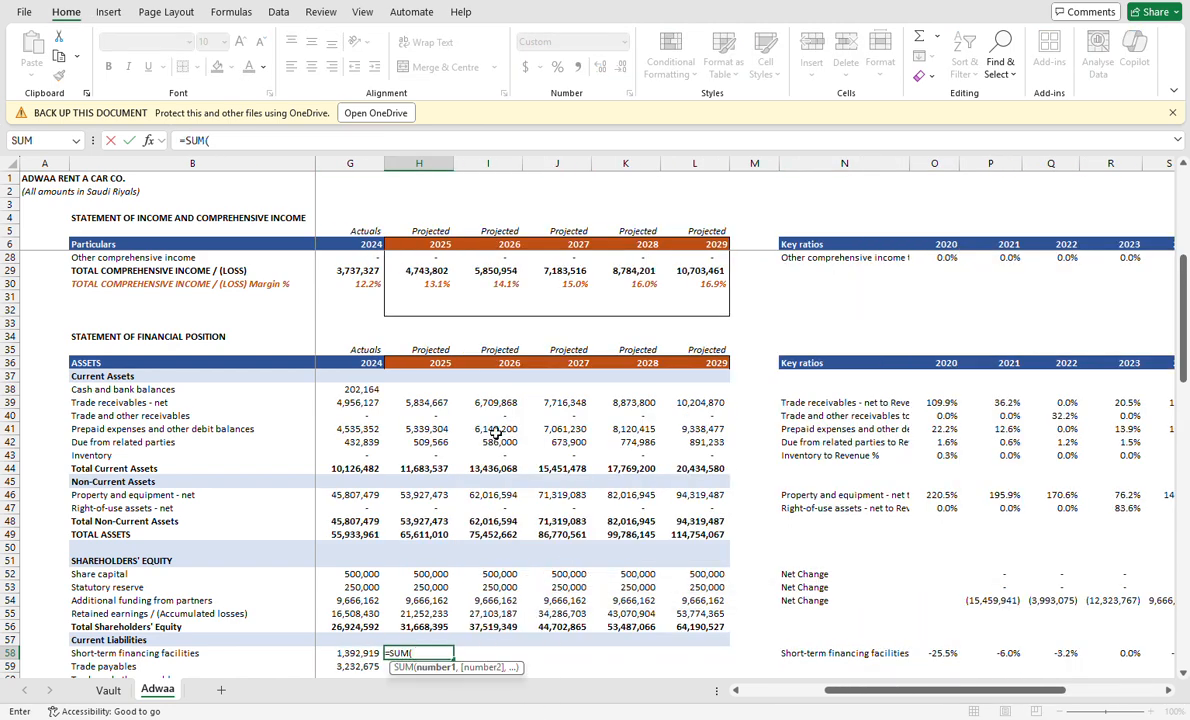
scroll(495, 432, "up", 7)
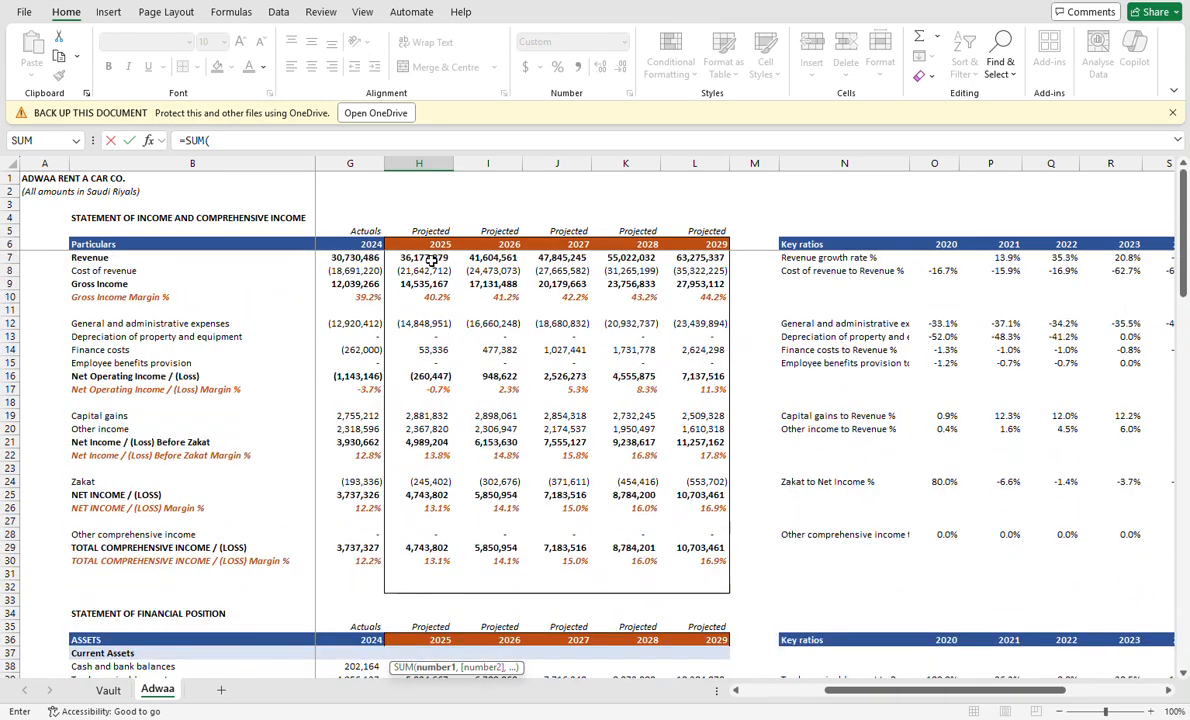
left_click(425, 270)
type(",")
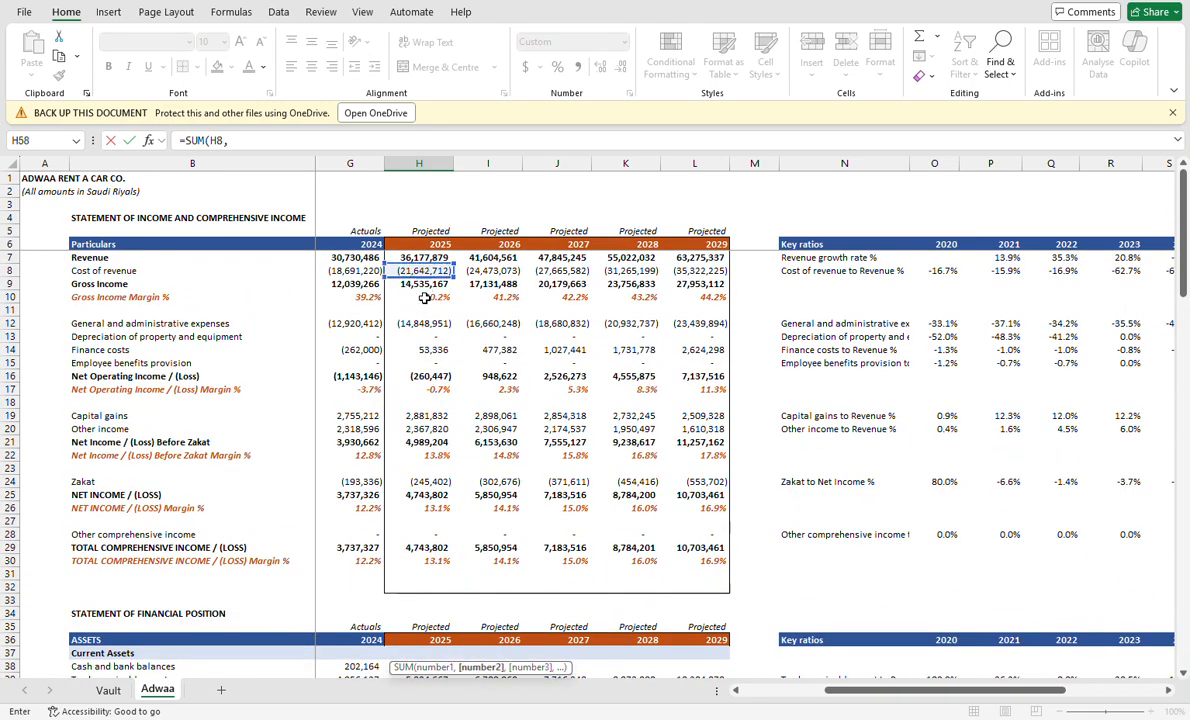
left_click_drag(423, 323, 423, 363)
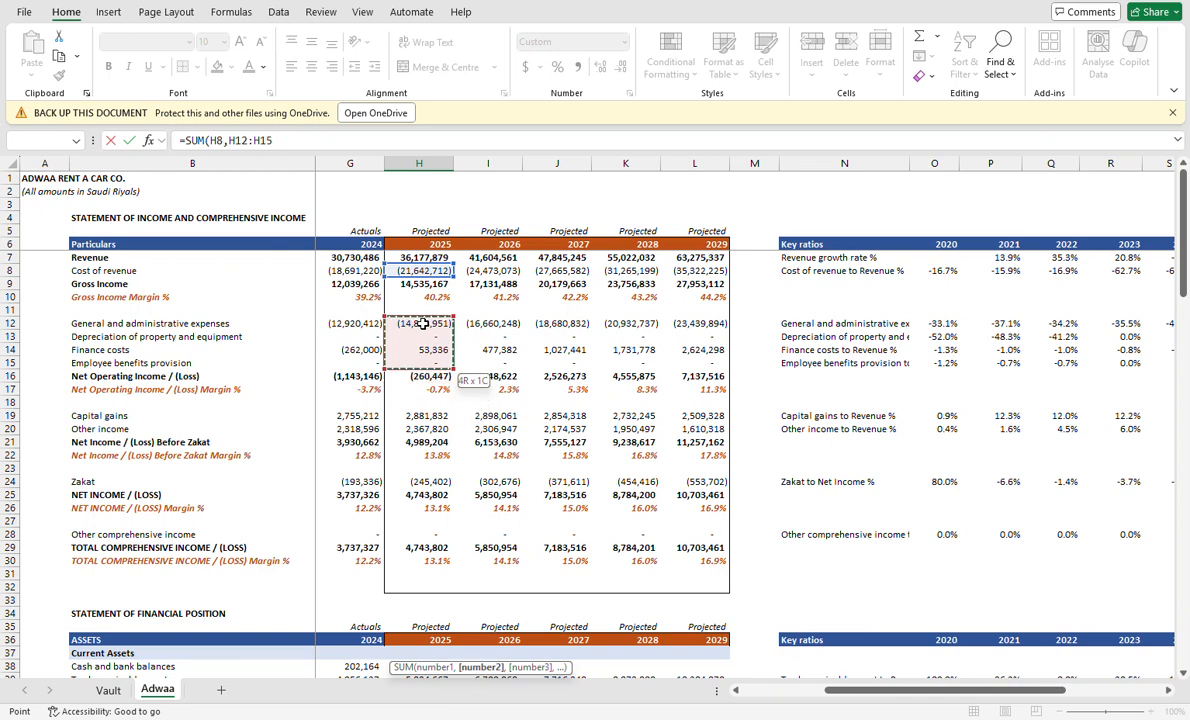
type(")*")
key("Right")
key("Right")
key("Right")
key("Right")
key("Right")
key("Right")
key("Right")
key("Right")
key("Right")
key("Right")
key("Right")
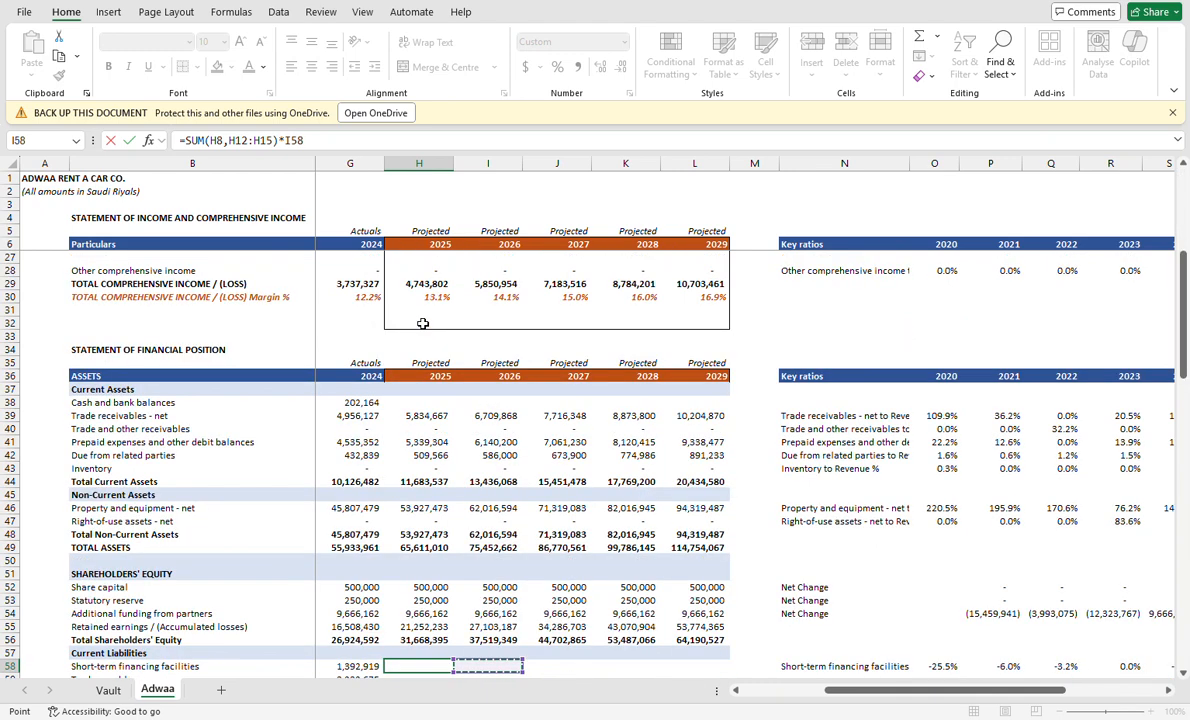
key("Right")
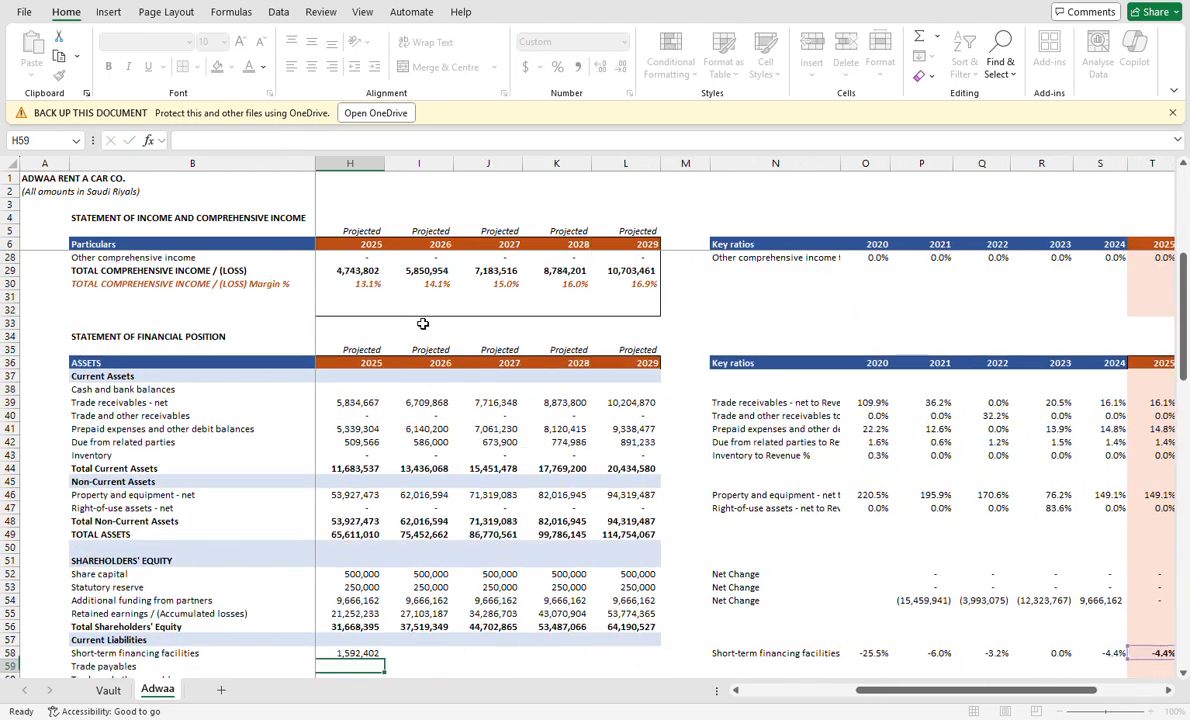
key("Return")
Fill the short-term financing facilities projection from H58 across to L58 for 2029.
key("Up")
key("shift+Right")
key("shift+Right")
key("shift+Right")
key("shift+Right")
key("ctrl+r")
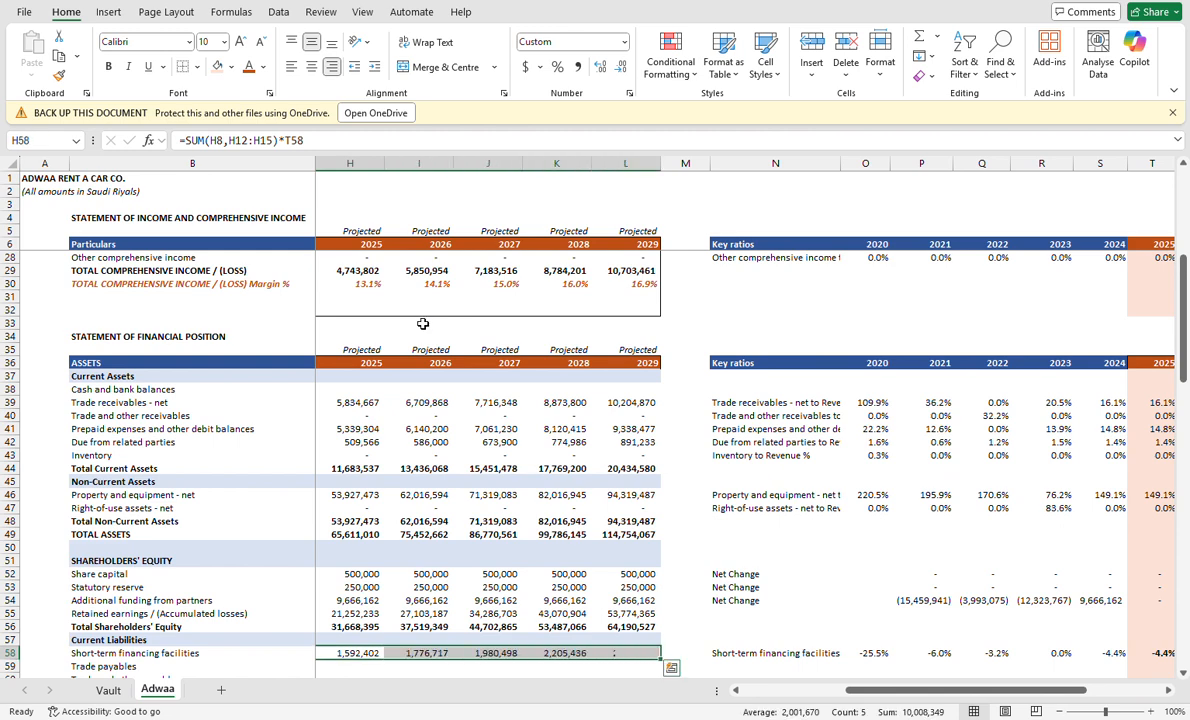
Copy the short-term financing projections and ratios, H58:X58, to the trade payables row 59.
key("Left")
key("Right")
key("ctrl+shift+Right")
key("ctrl+shift+Right")
key("ctrl+shift+Right")
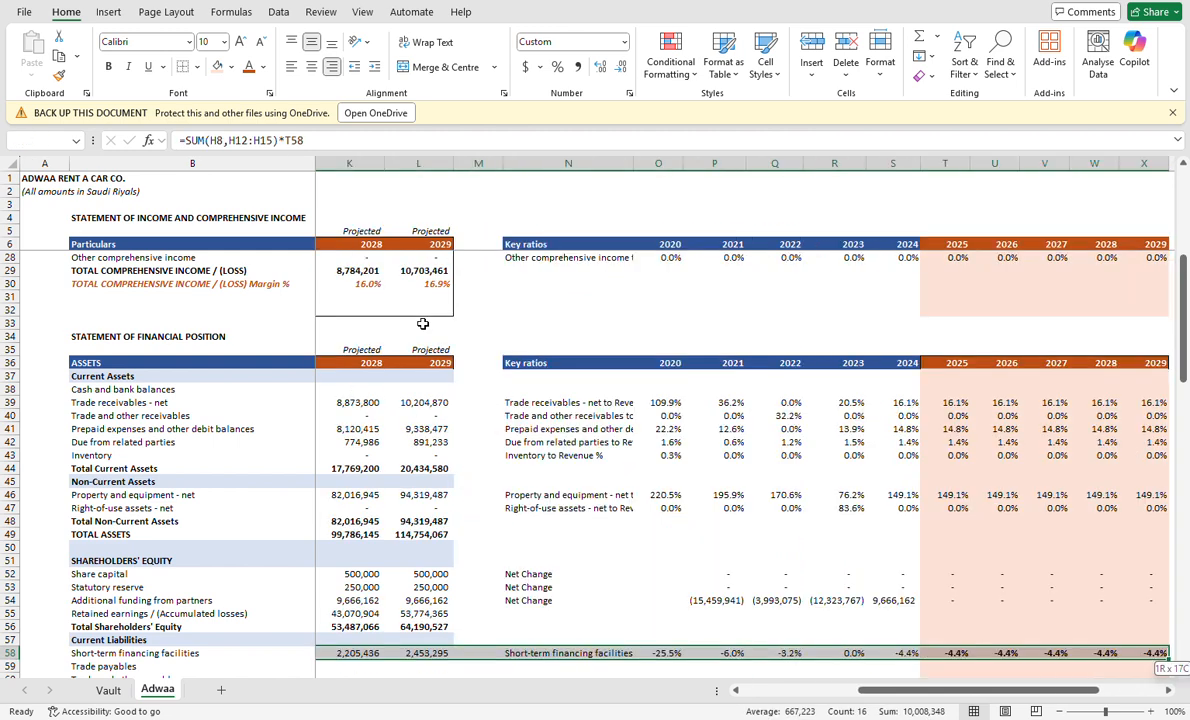
key("ctrl+c")
key("Down")
key("ctrl+v")
key("Down")
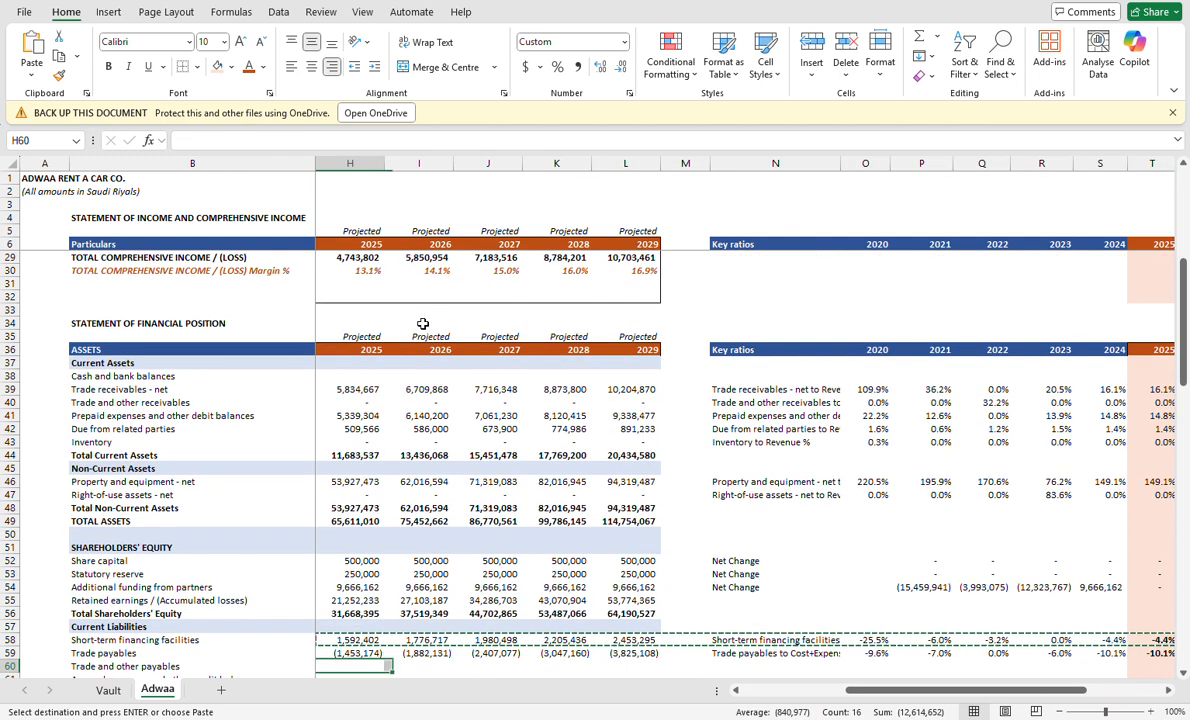
Paste the copied short-term financing projections and ratios into rows 60, 61 and 62, from trade and other payables to car/lease installments.
key("ctrl+v")
key("Down")
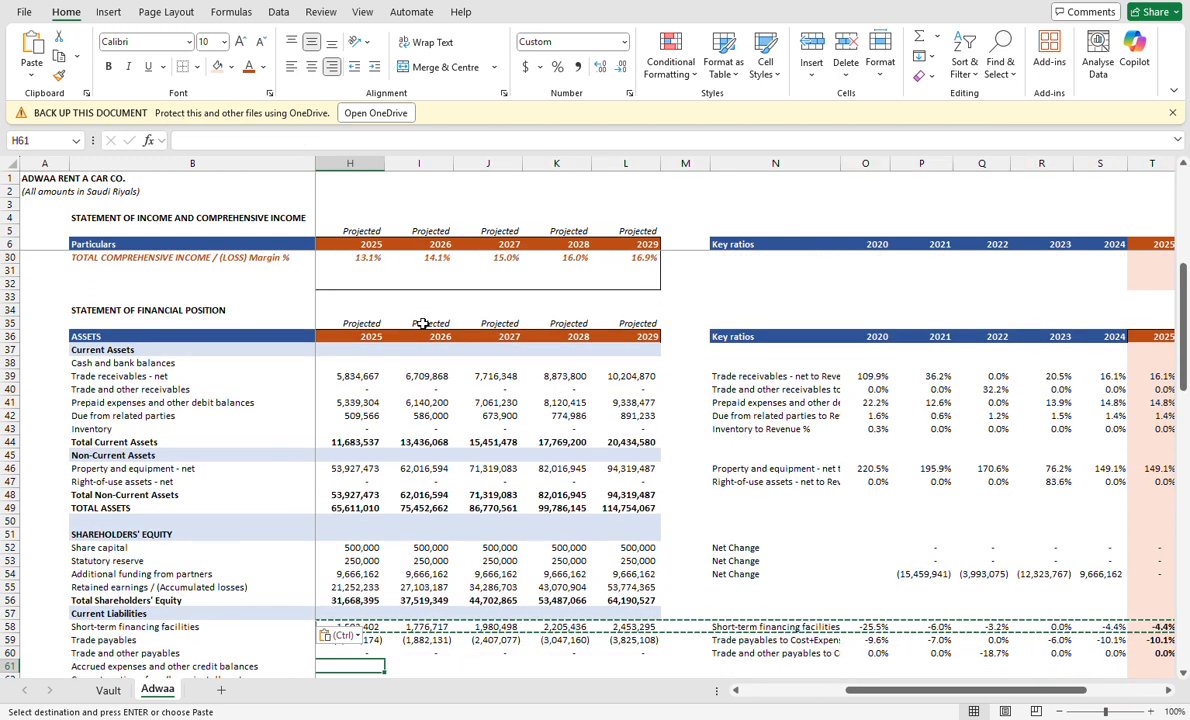
key("ctrl+v")
key("Down")
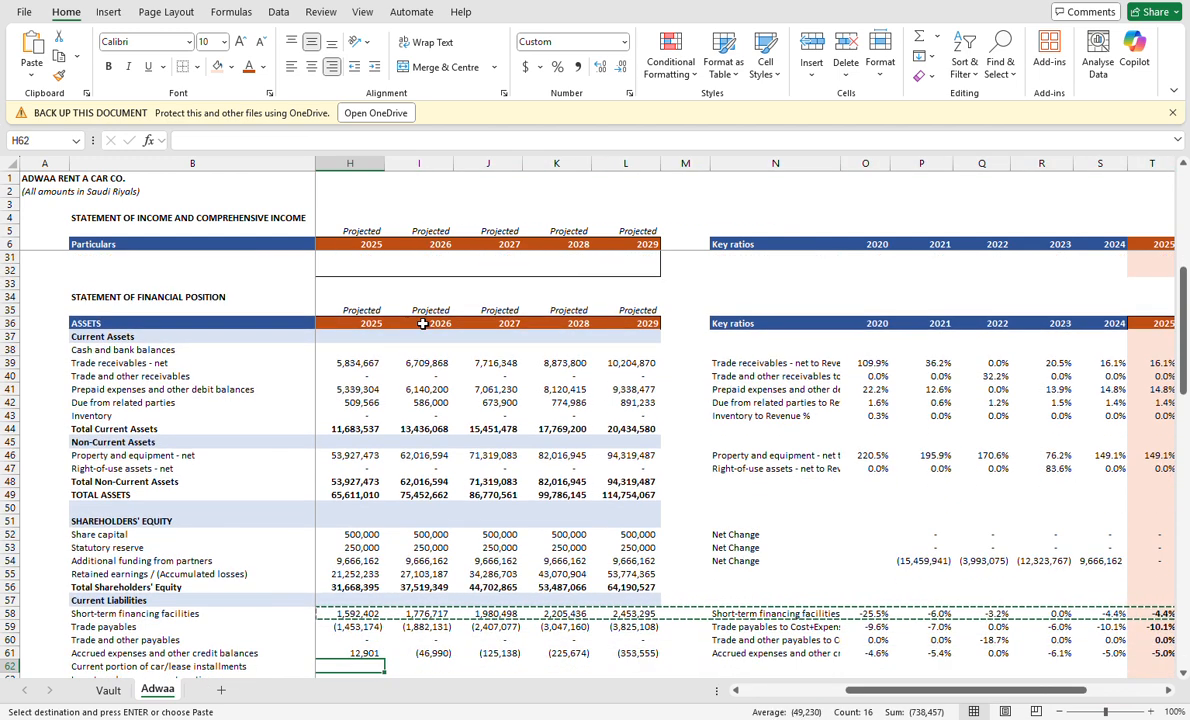
key("ctrl+v")
key("Down")
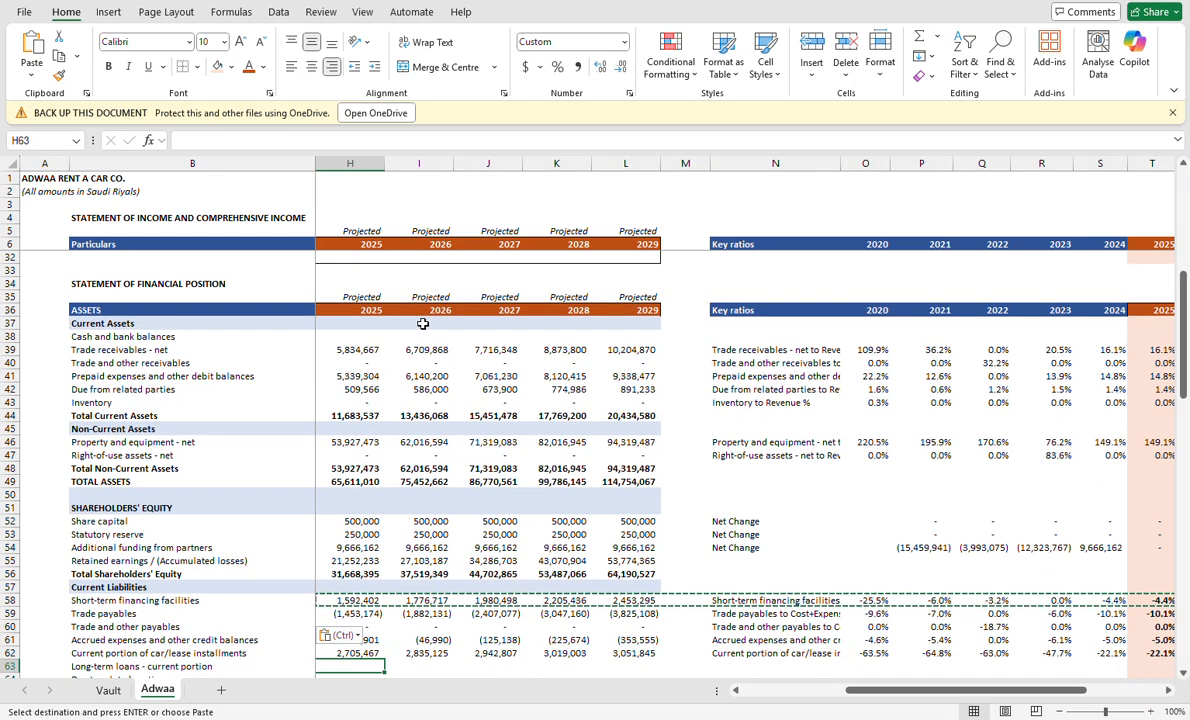
key("ctrl")
key("Escape")
key("Up")
key("Up")
key("Up")
key("Up")
key("Up")
key("Up")
key("Up")
key("Up")
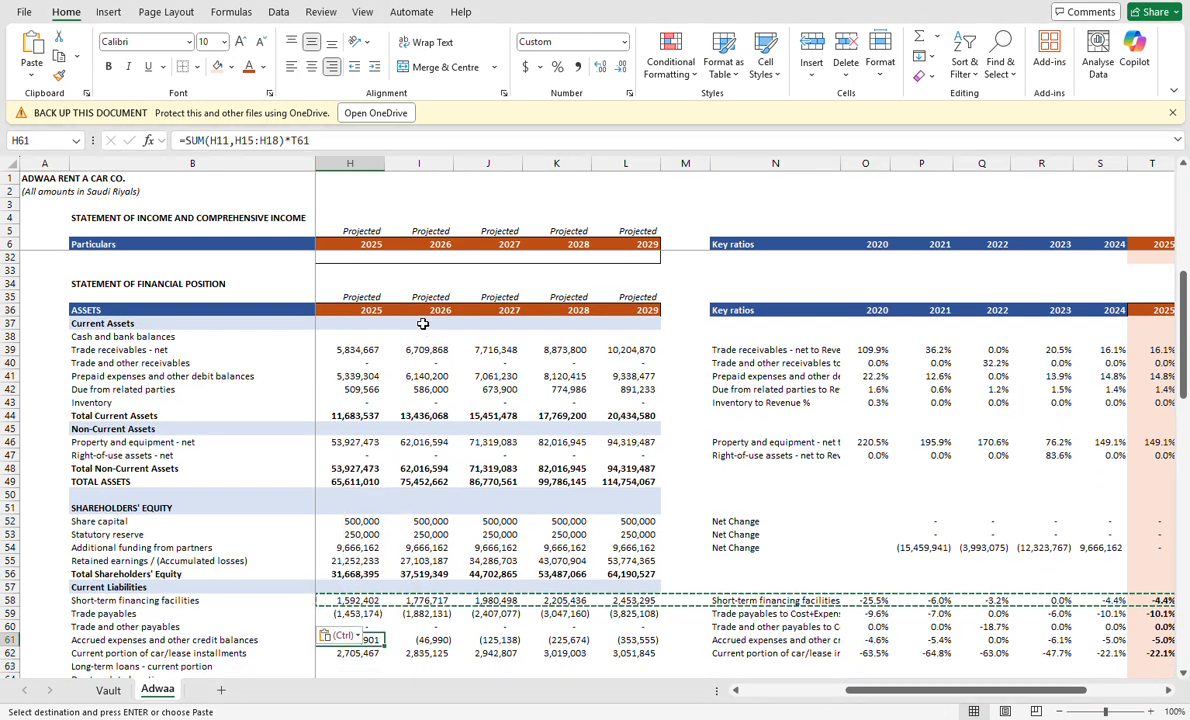
key("Up")
key("Up")
key("Up")
key("Up")
key("Up")
key("Up")
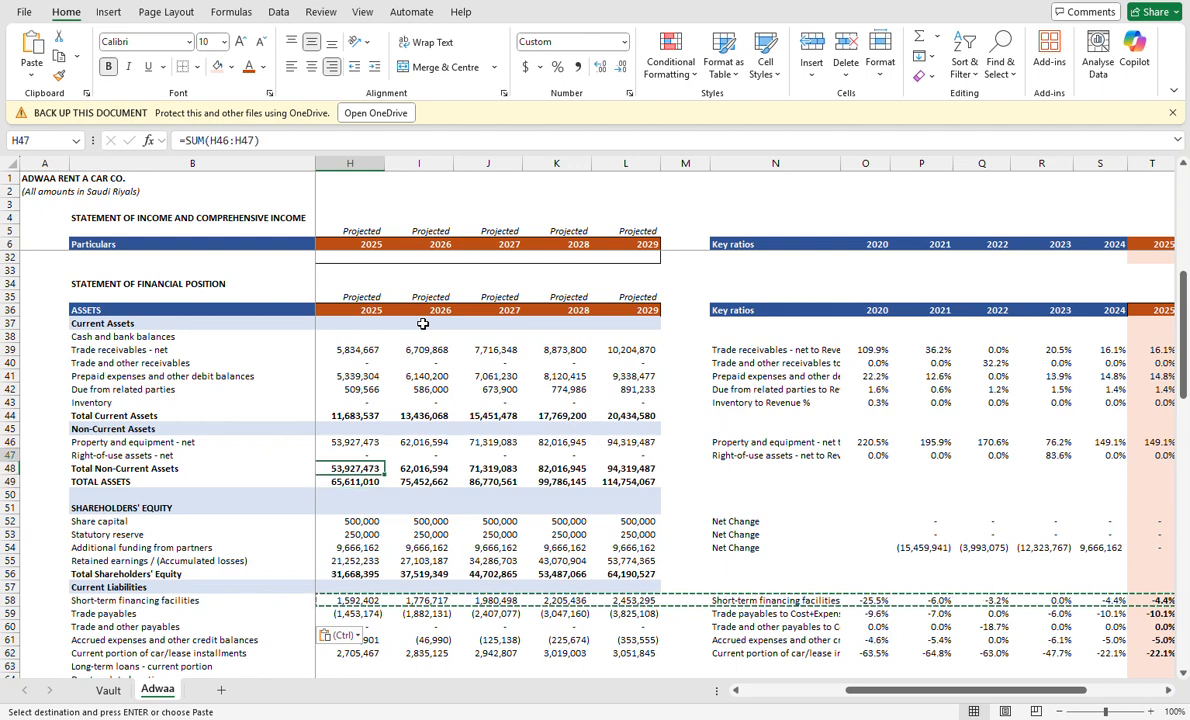
key("shift+Right")
key("shift+Right")
key("shift+Right")
key("shift+Right")
key("shift+Right")
key("shift+Right")
key("shift+Right")
key("shift+Right")
key("shift+Right")
key("shift+Right")
key("shift+Right")
key("shift+Right")
key("shift+Right")
key("shift+Right")
key("shift+Right")
key("shift+Right")
key("ctrl+c")
key("Down")
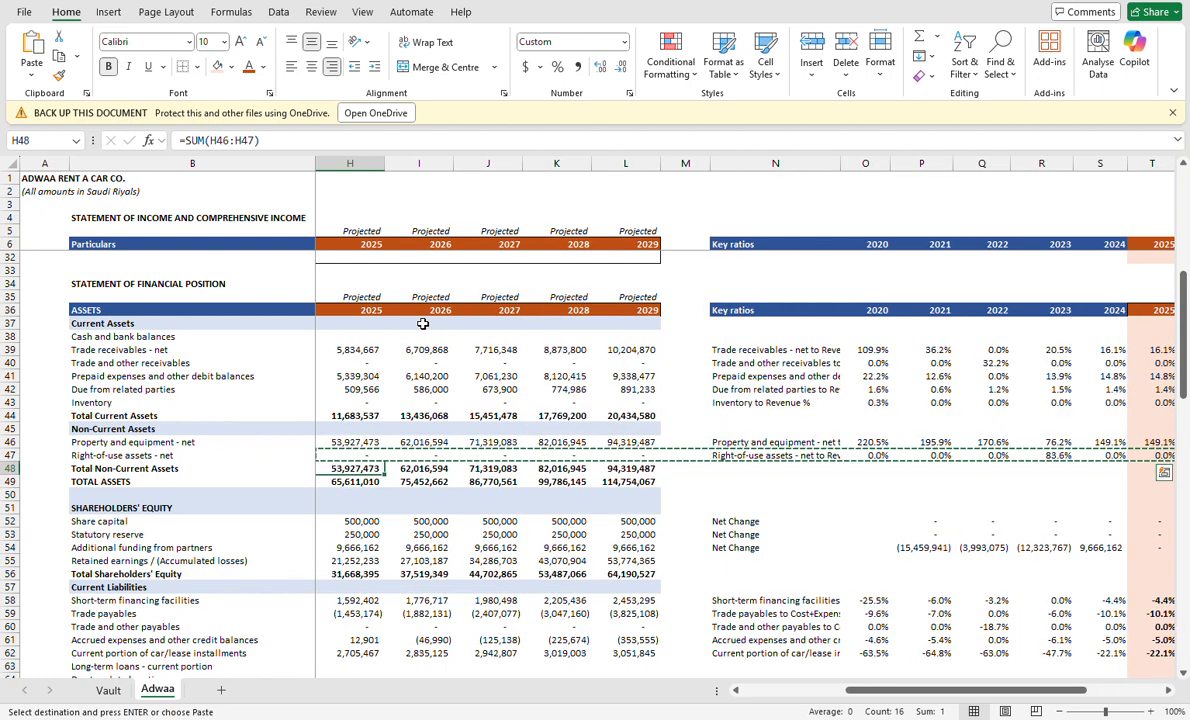
key("Down")
key("Down")
key("Down")
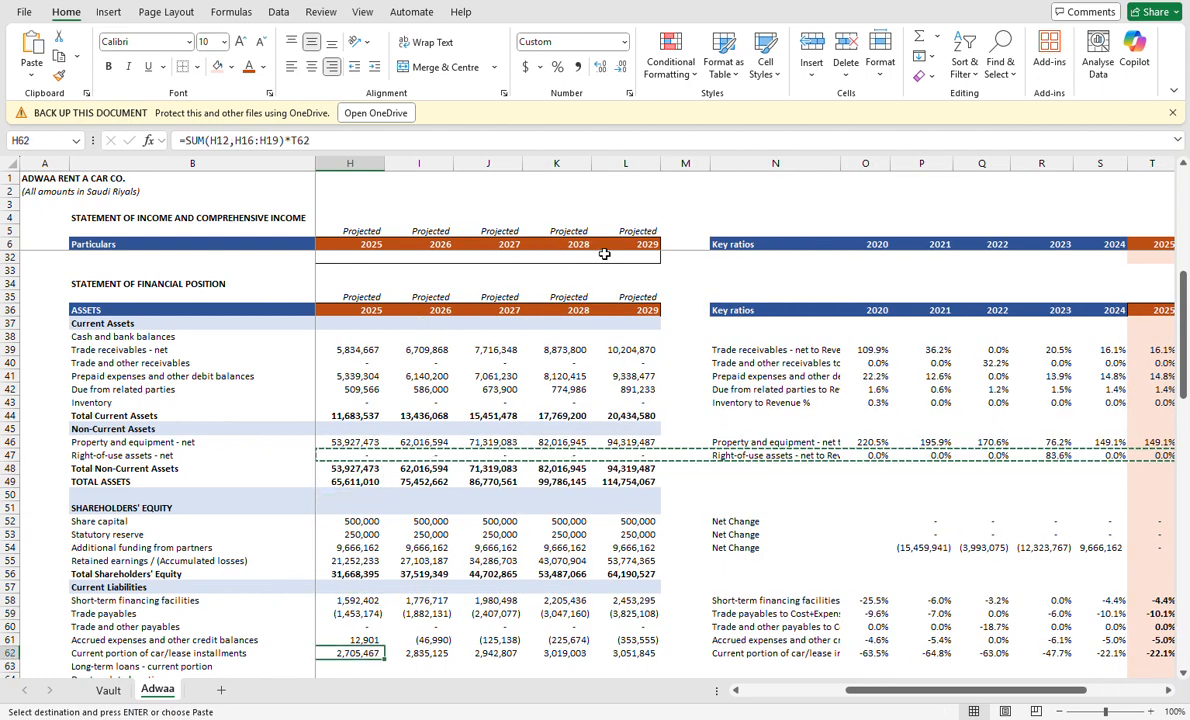
scroll(553, 525, "down", 2)
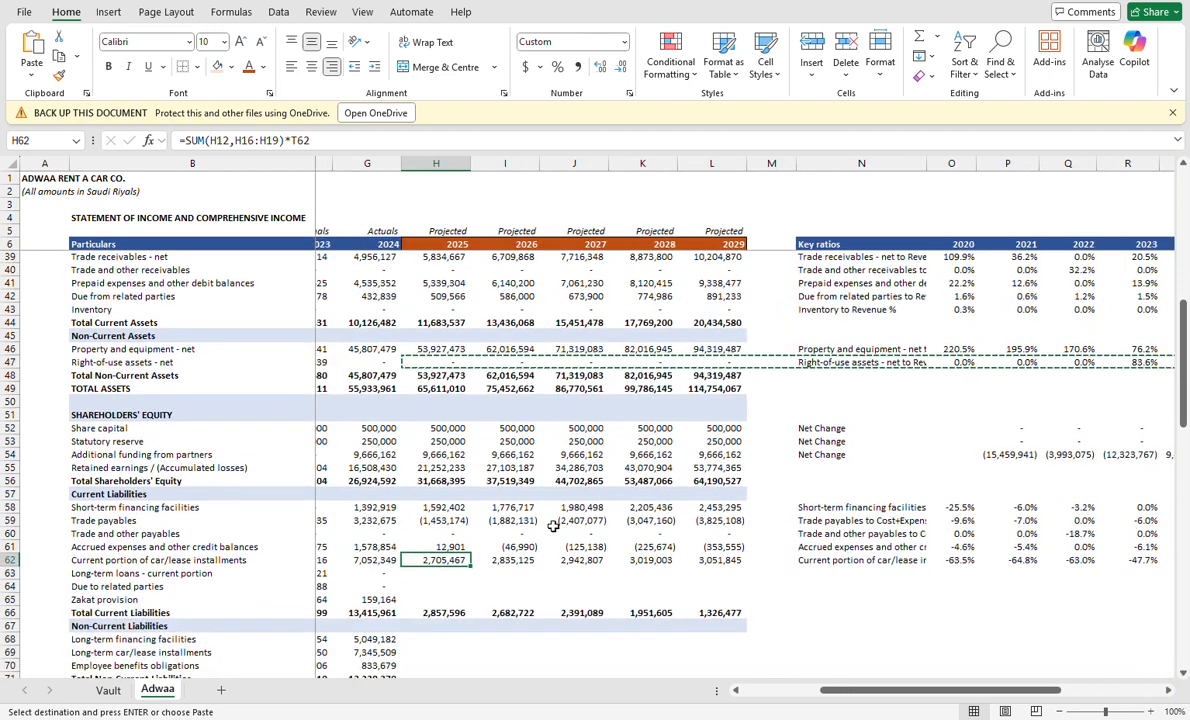
key("Down")
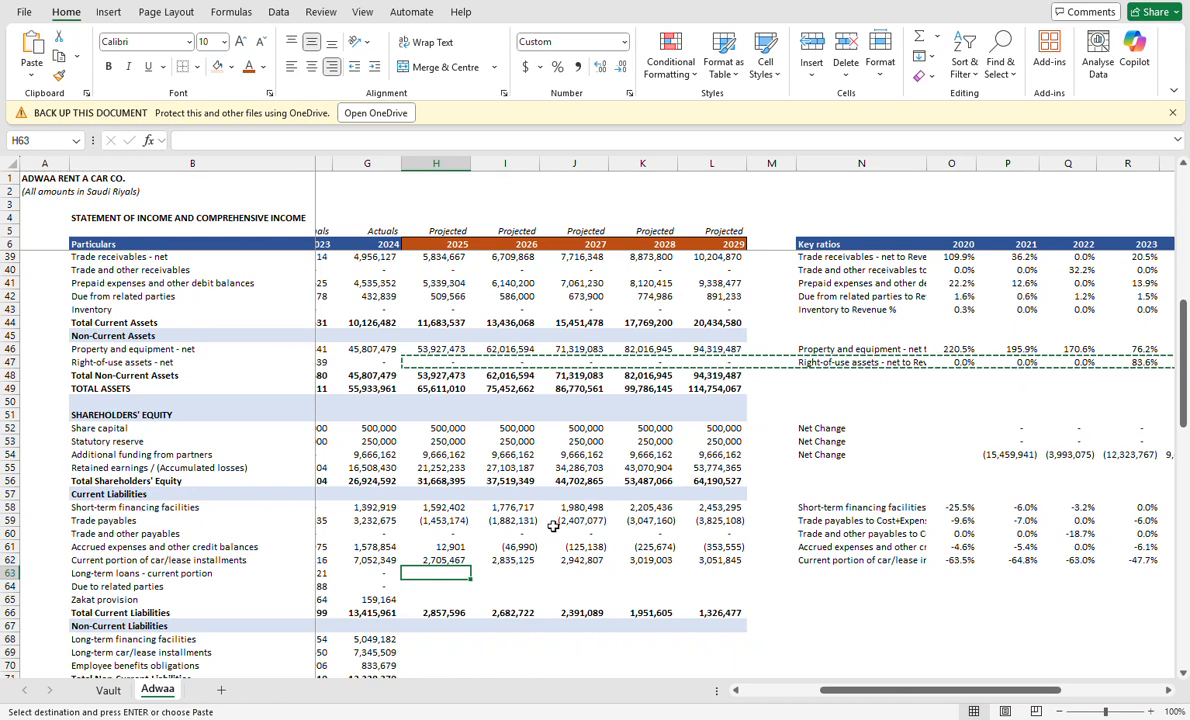
Copy the additional funding projections and net changes, H54:X54, to the current portion of car/lease installments row 62.
key("Up")
key("Up")
key("Up")
key("Up")
key("Up")
key("Up")
key("Up")
key("Up")
key("Up")
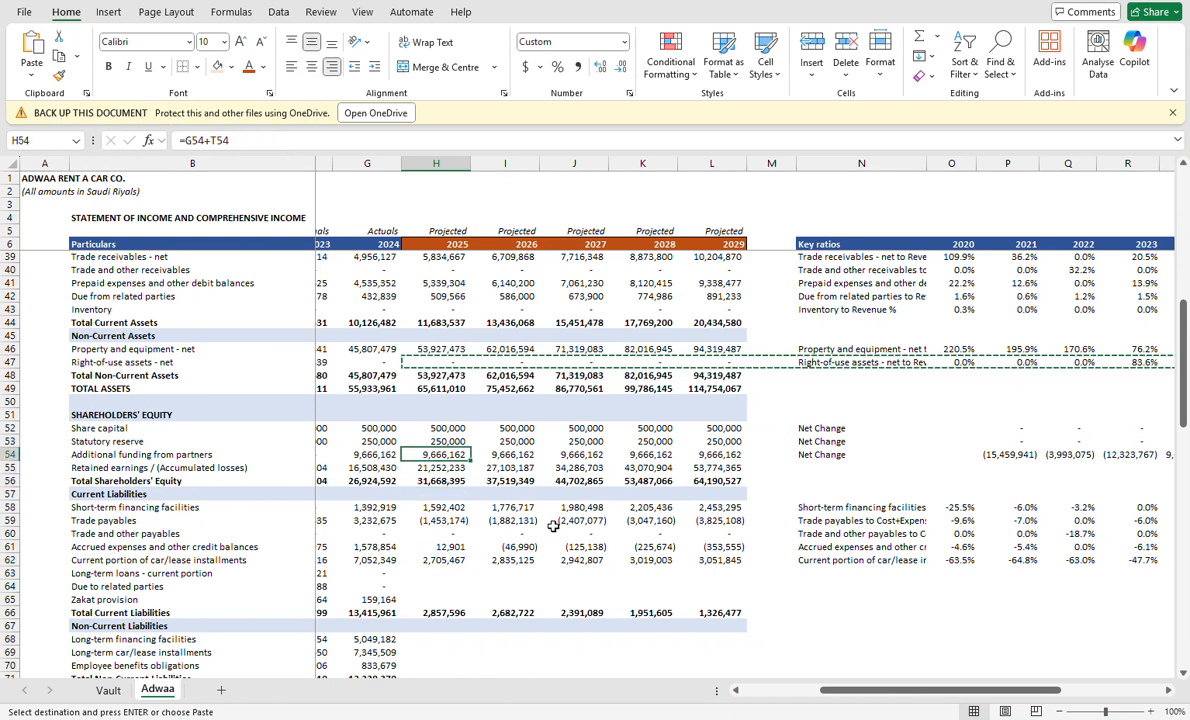
key("shift+Right")
key("shift+Right")
key("shift+Right")
key("shift+Right")
key("shift+Right")
key("shift+Right")
key("shift+Right")
key("shift+Right")
key("shift+Right")
key("shift+Right")
key("shift+Right")
key("shift+Right")
key("ctrl+c")
key("Down")
key("Down")
key("Down")
key("Down")
key("Down")
key("Down")
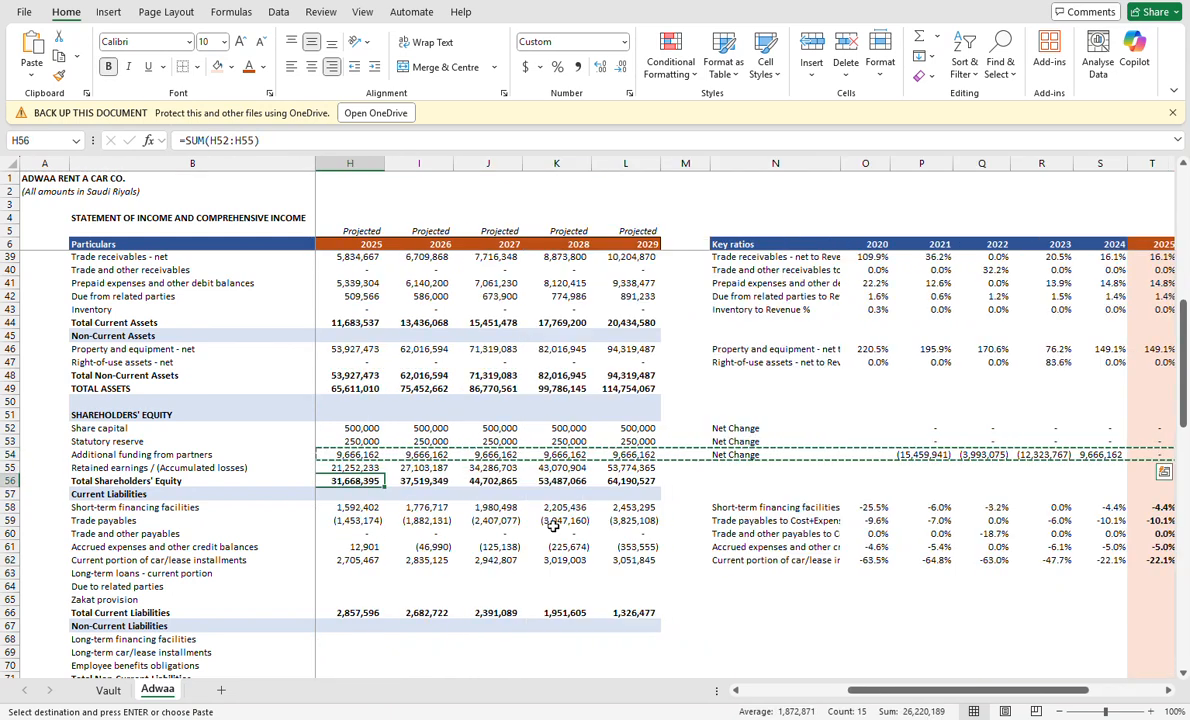
key("Down")
key("Down")
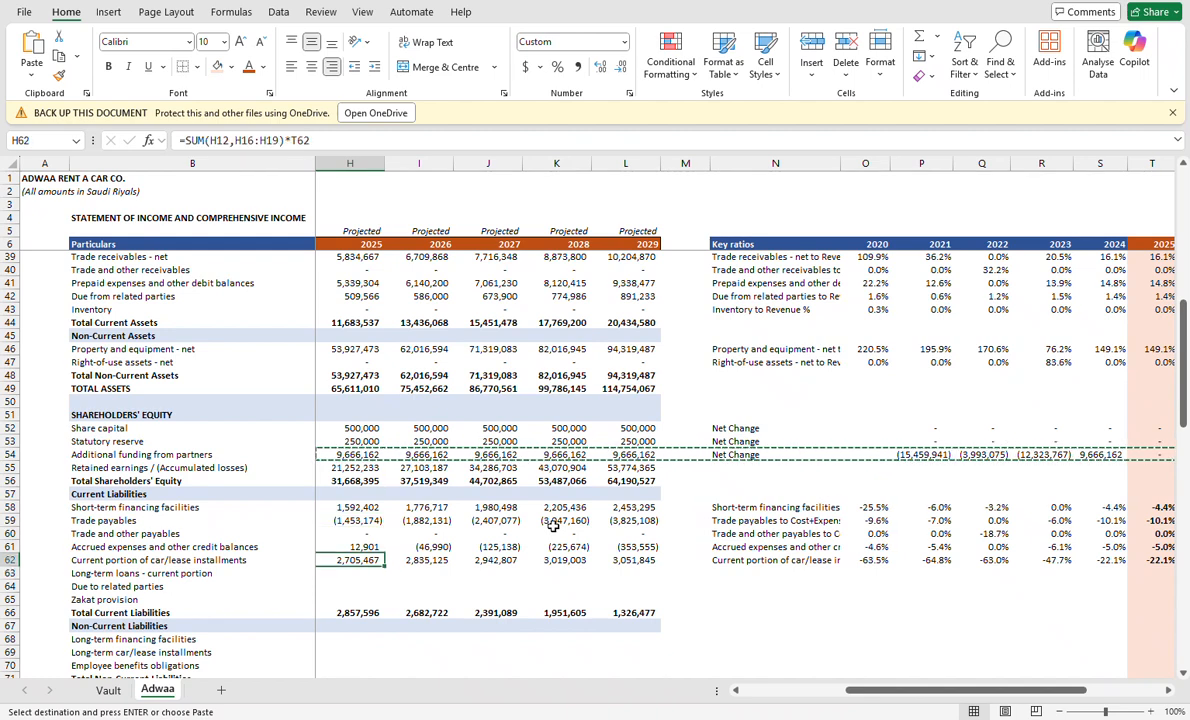
key("ctrl+v")
key("Down")
Paste the same net-change projections into rows 63 to 65 for long-term loans, due to related parties and zakat provision.
key("ctrl+v")
key("Down")
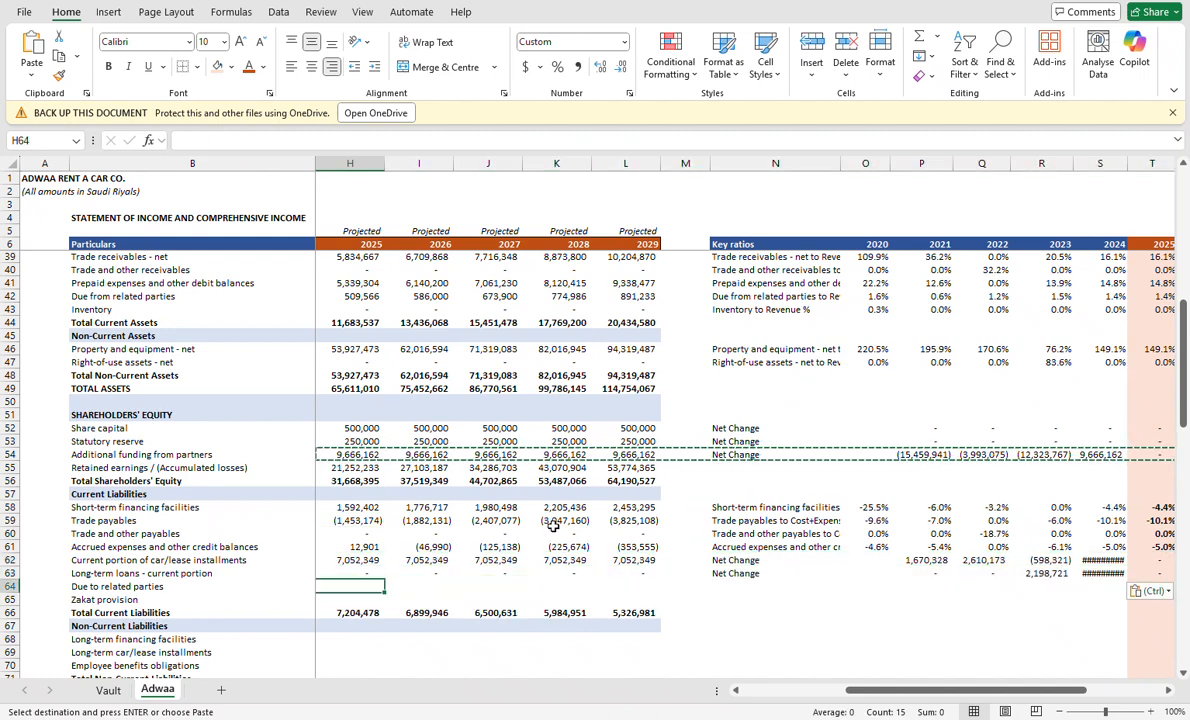
key("ctrl+v")
key("Down")
key("ctrl+v")
Copy the trade and other payables projections and ratios, H60:X60, to the due to related parties row 64.
key("Up")
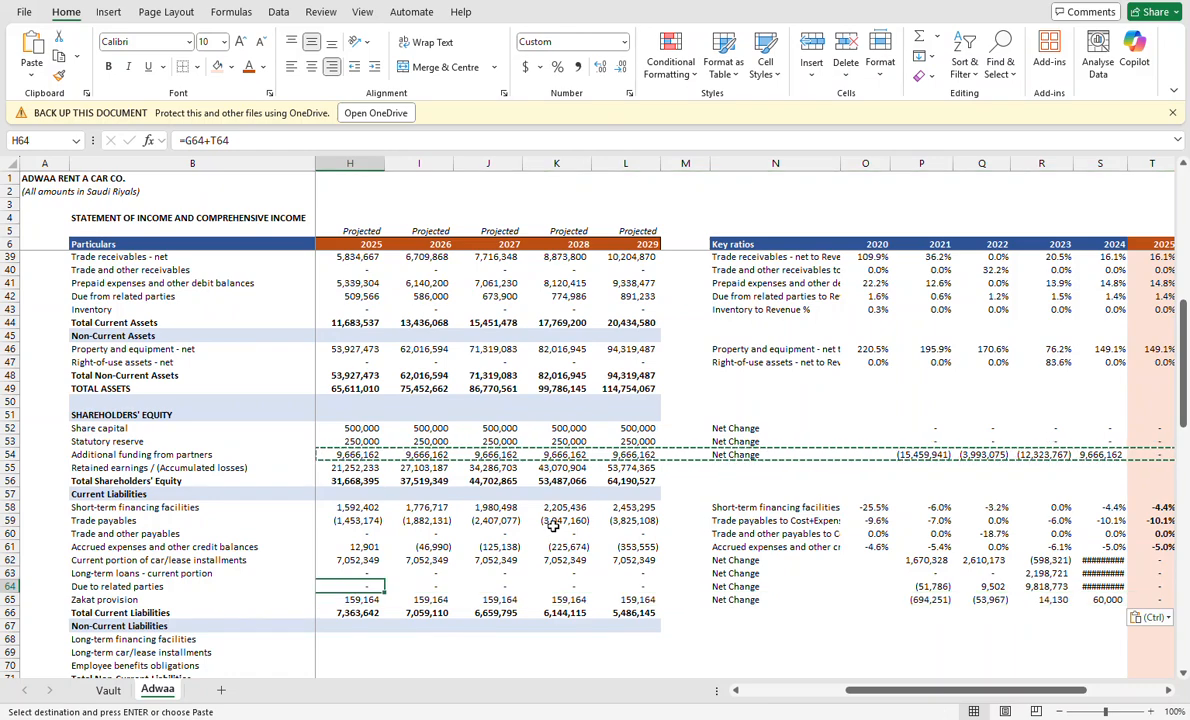
key("Up")
key("Up")
key("Up")
key("Up")
key("shift+Right")
key("shift+Right")
key("shift+Right")
key("shift+Right")
key("shift+Right")
key("shift+Right")
key("shift+Right")
key("shift+Right")
key("shift+Right")
key("shift+Right")
key("shift+Right")
key("shift+Right")
key("shift+Right")
key("shift+Right")
key("shift+Right")
key("shift+Right")
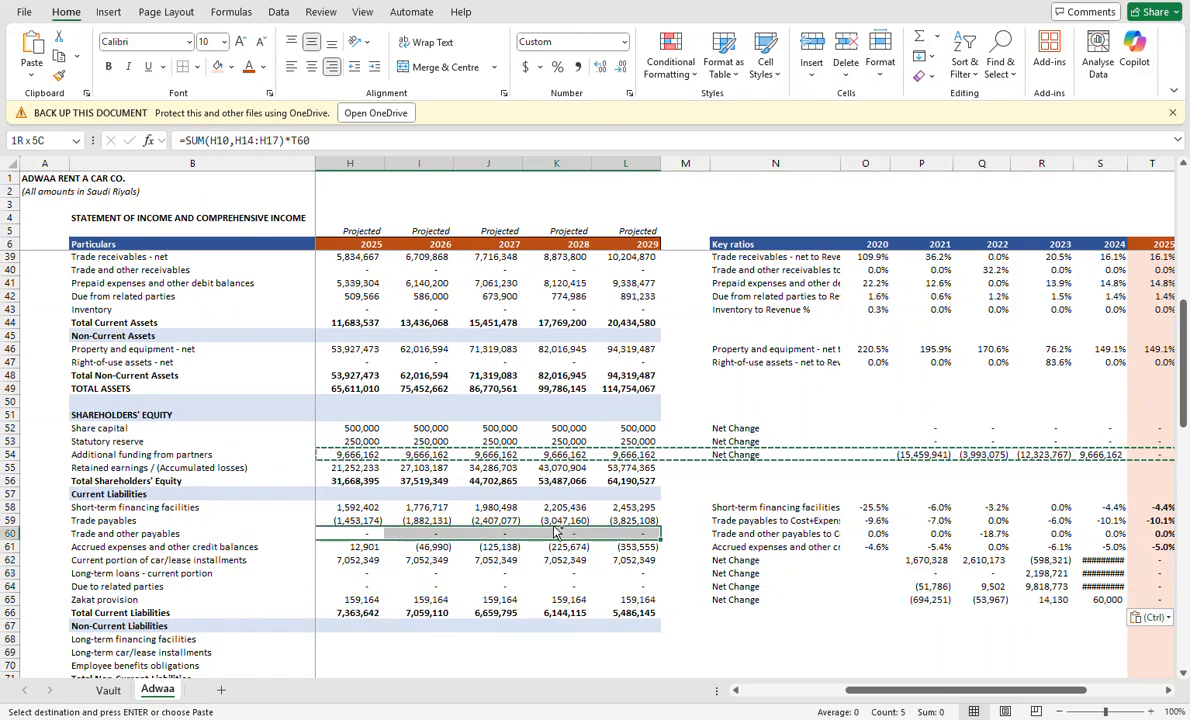
key("ctrl+c")
key("Down")
key("Down")
key("Down")
key("Down")
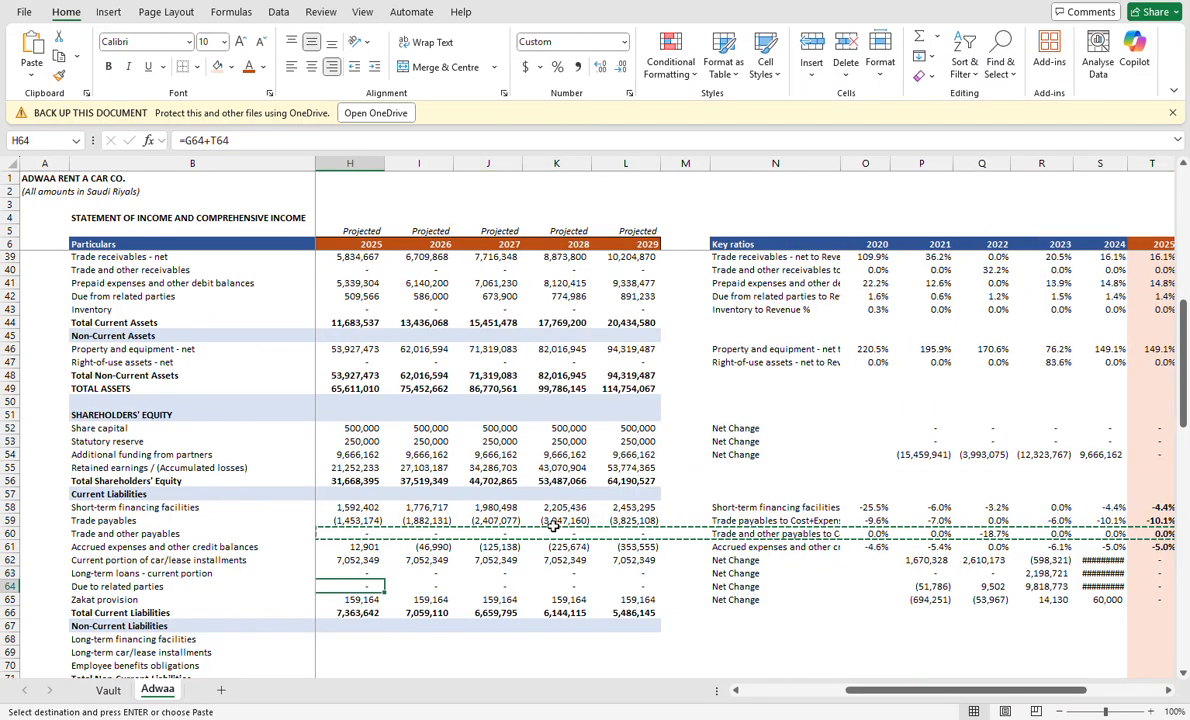
key("Return")
key("Left")
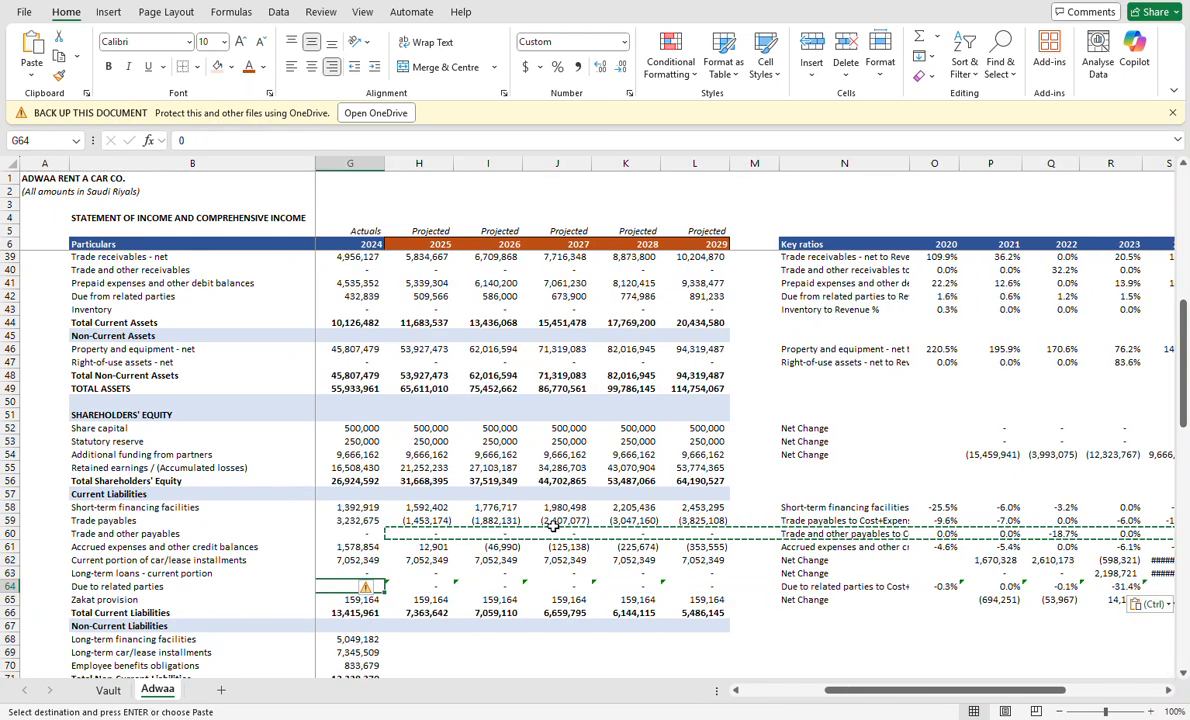
key("Right")
Copy the zakat provision projections and net changes, H65:X65, to the long-term financing facilities row 68.
scroll(553, 525, "down", 1)
scroll(553, 525, "left", 1)
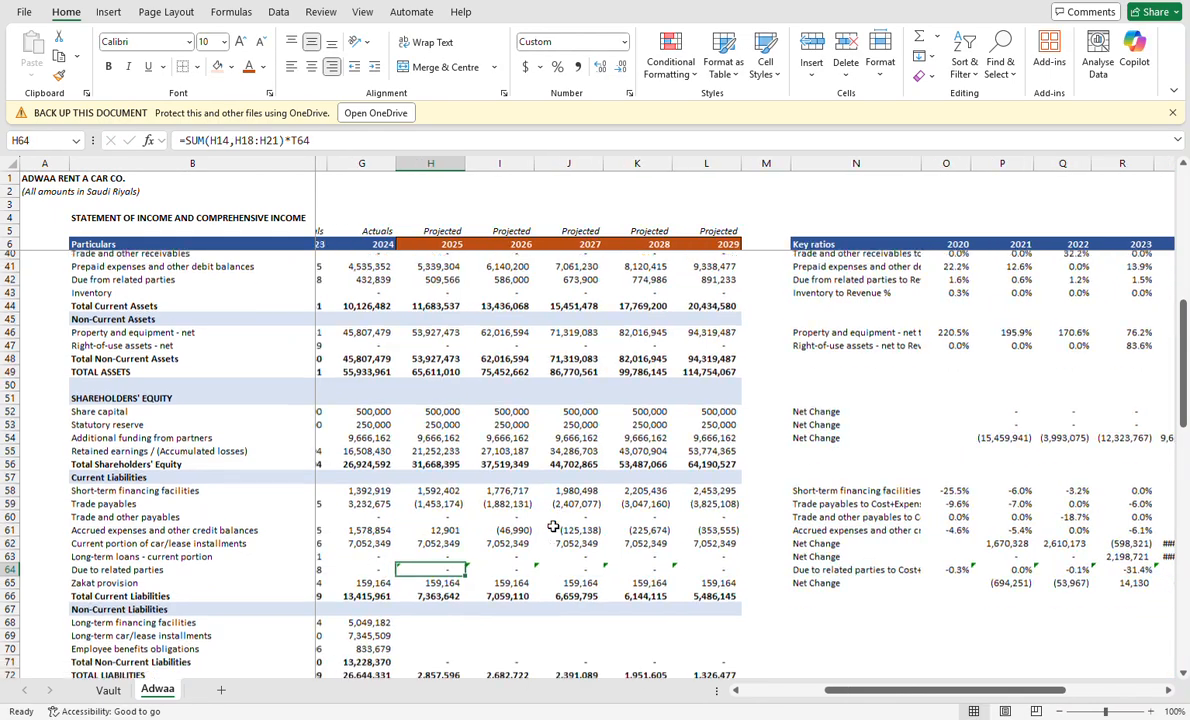
scroll(553, 525, "down", 5)
scroll(553, 525, "left", 1)
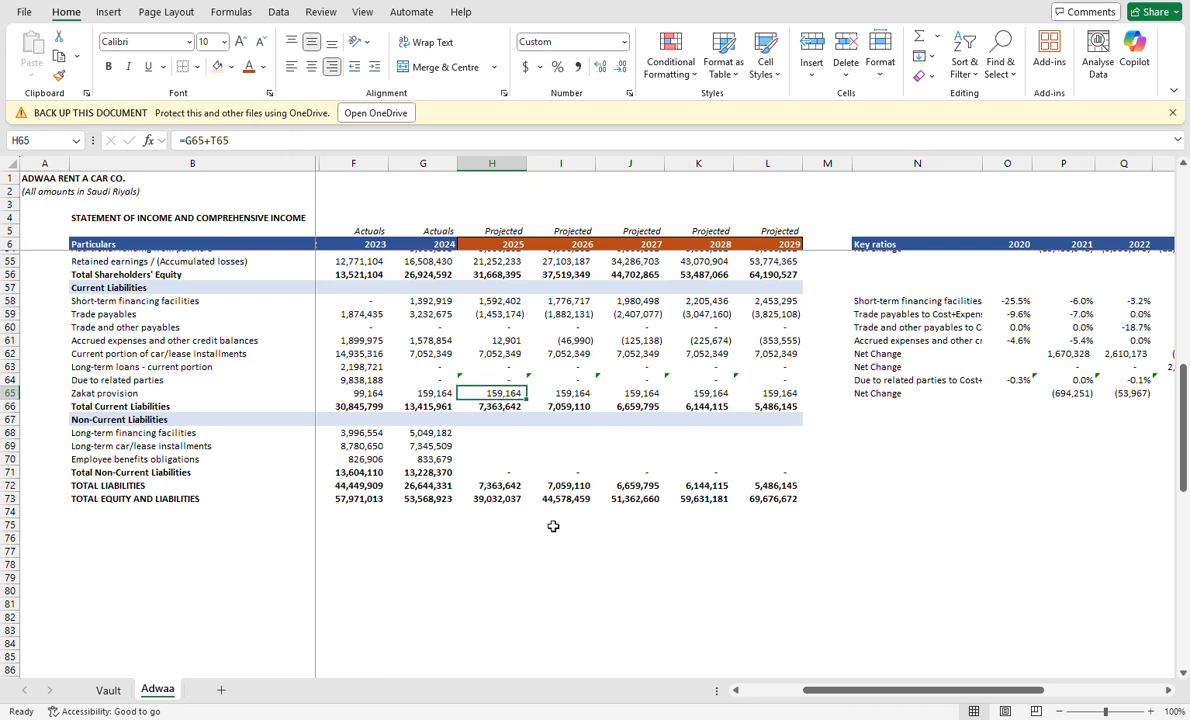
key("shift+Right")
key("shift+Right")
key("shift+Right")
key("shift+Right")
key("shift+Right")
key("shift+Right")
key("shift+Right")
key("shift+Right")
key("shift+Right")
key("shift+Right")
key("shift+Right")
key("shift+Right")
key("shift+Right")
key("shift+Right")
key("shift+Right")
key("shift+Right")
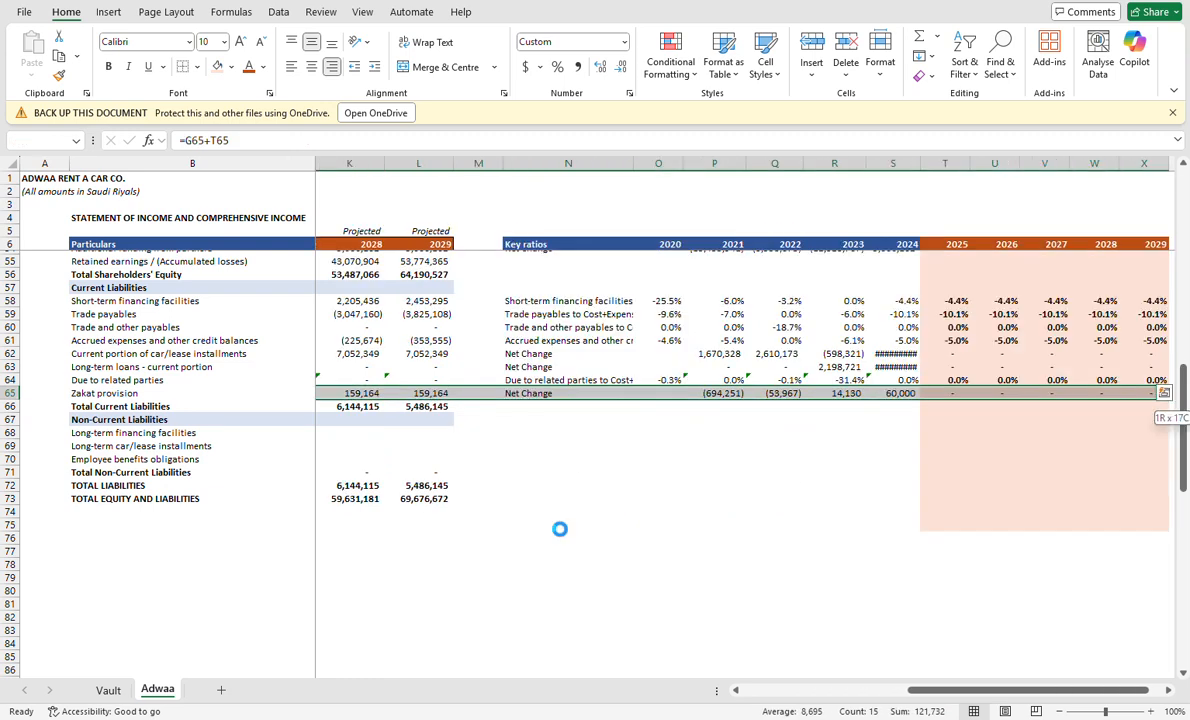
key("ctrl+c")
key("Down")
key("Down")
key("Down")
key("ctrl+v")
key("Down")
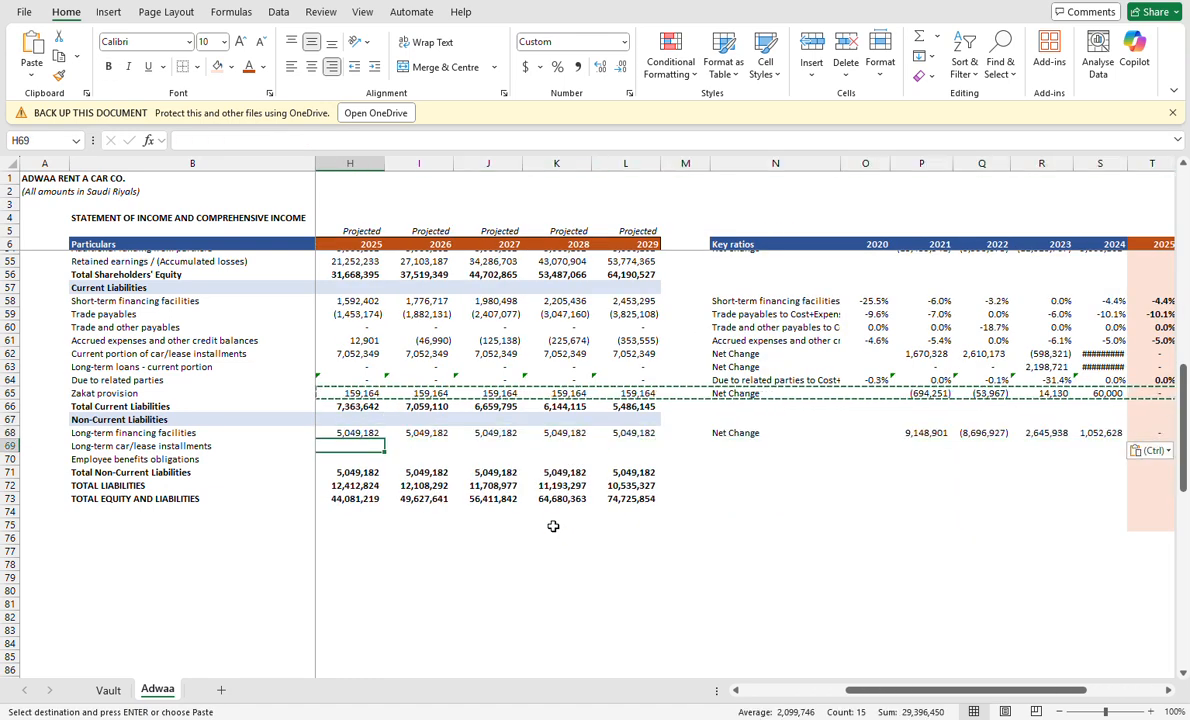
Paste the same net-change projections into the long-term car/lease installments row 69 and employee benefits obligations row 70.
key("ctrl+v")
key("Down")
key("ctrl+v")
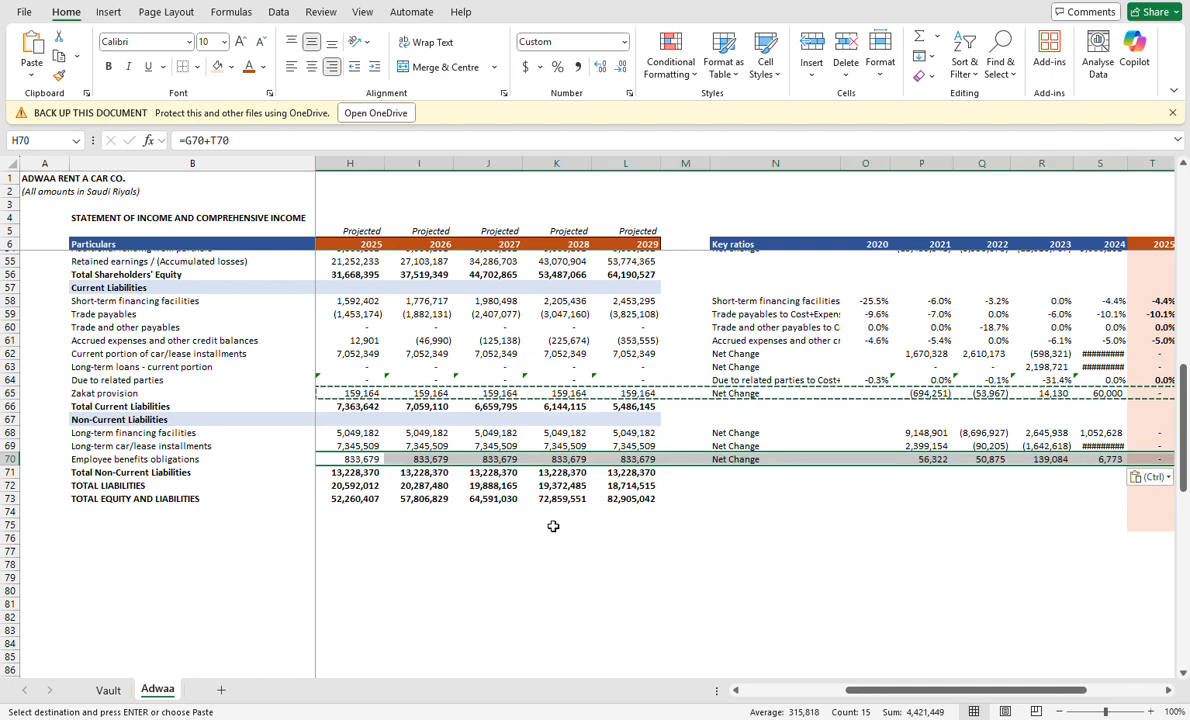
Label cell B75 Check, two rows below total equity and liabilities.
key("Down")
key("Left")
key("Left")
key("Left")
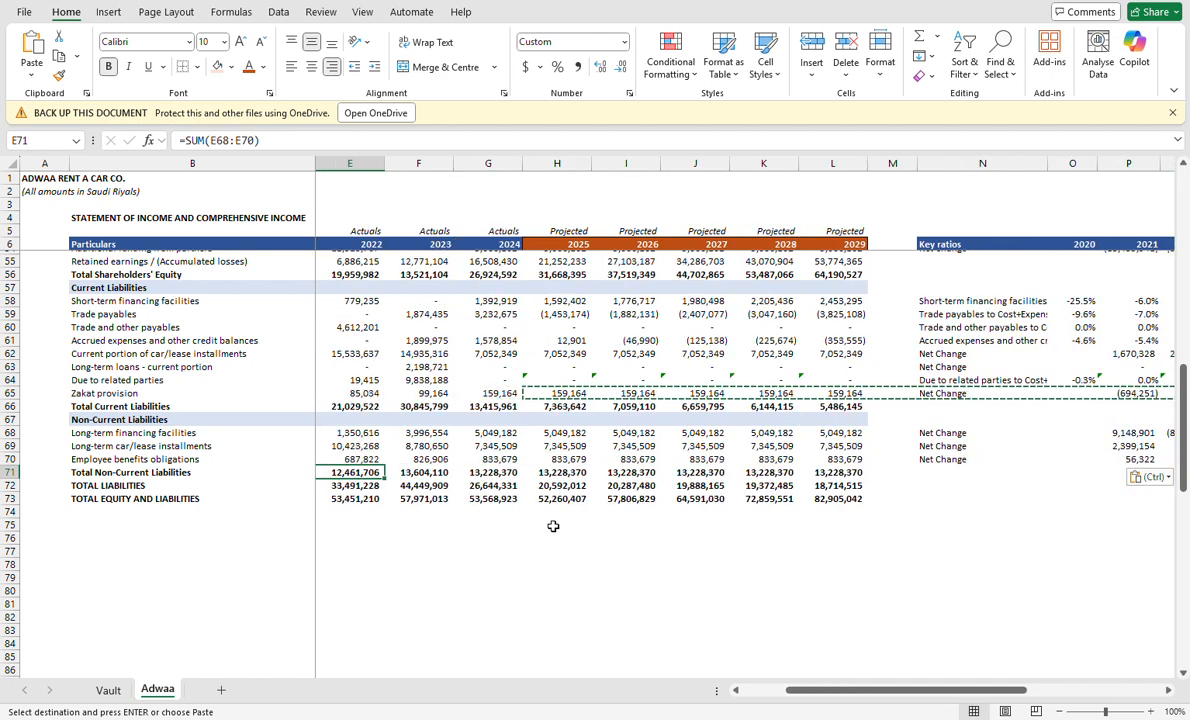
key("Left")
key("Left")
key("Left")
key("Down")
key("Down")
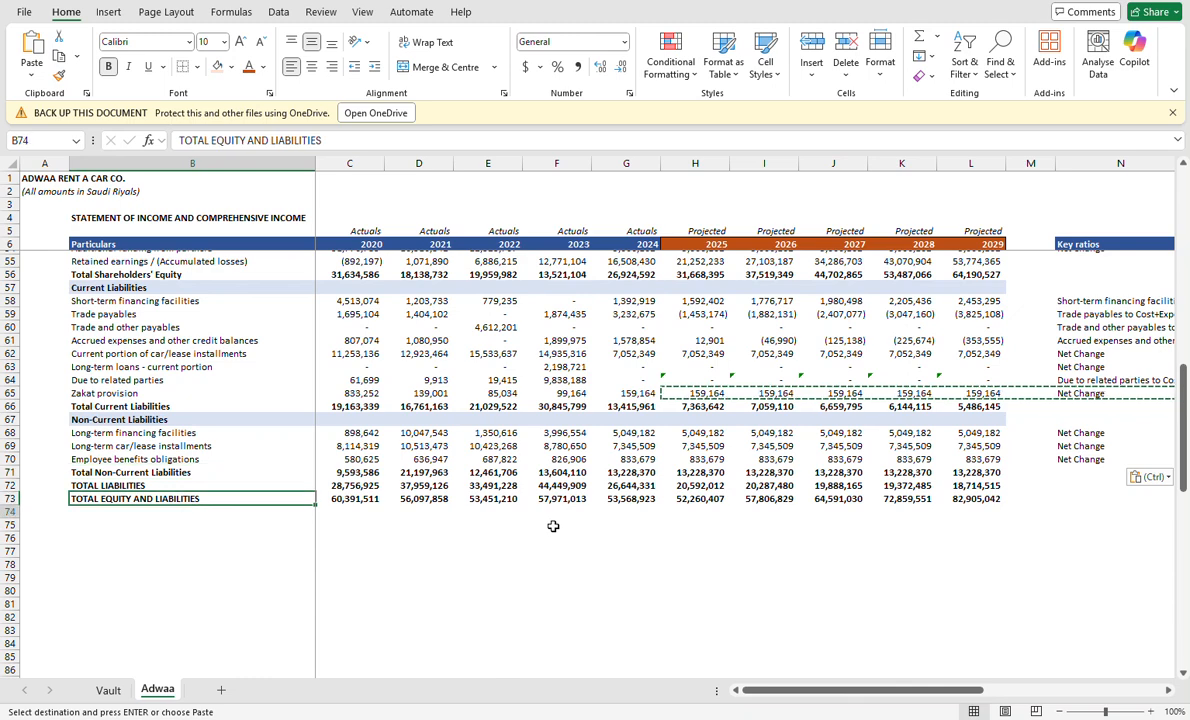
key("Down")
type("C")
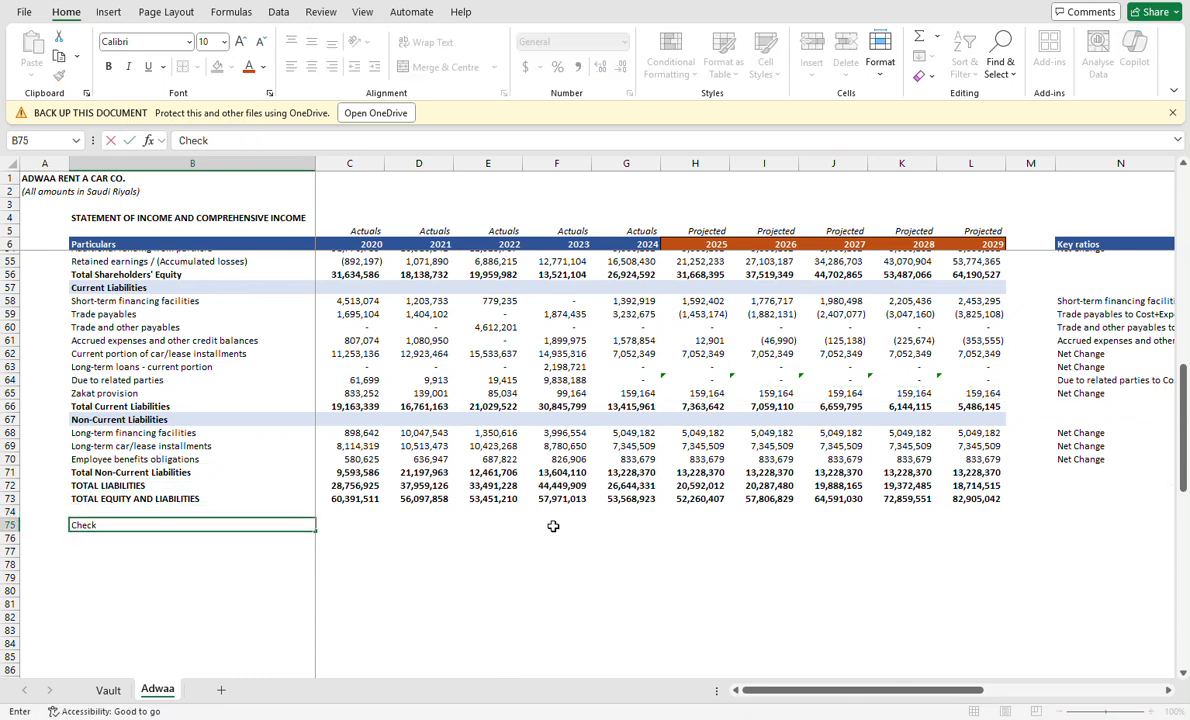
key("Tab")
Enter the 2020 balance check formula =C73-C49 in cell C75, subtracting total assets from total equity and liabilities.
type("=")
key("Up")
key("Up")
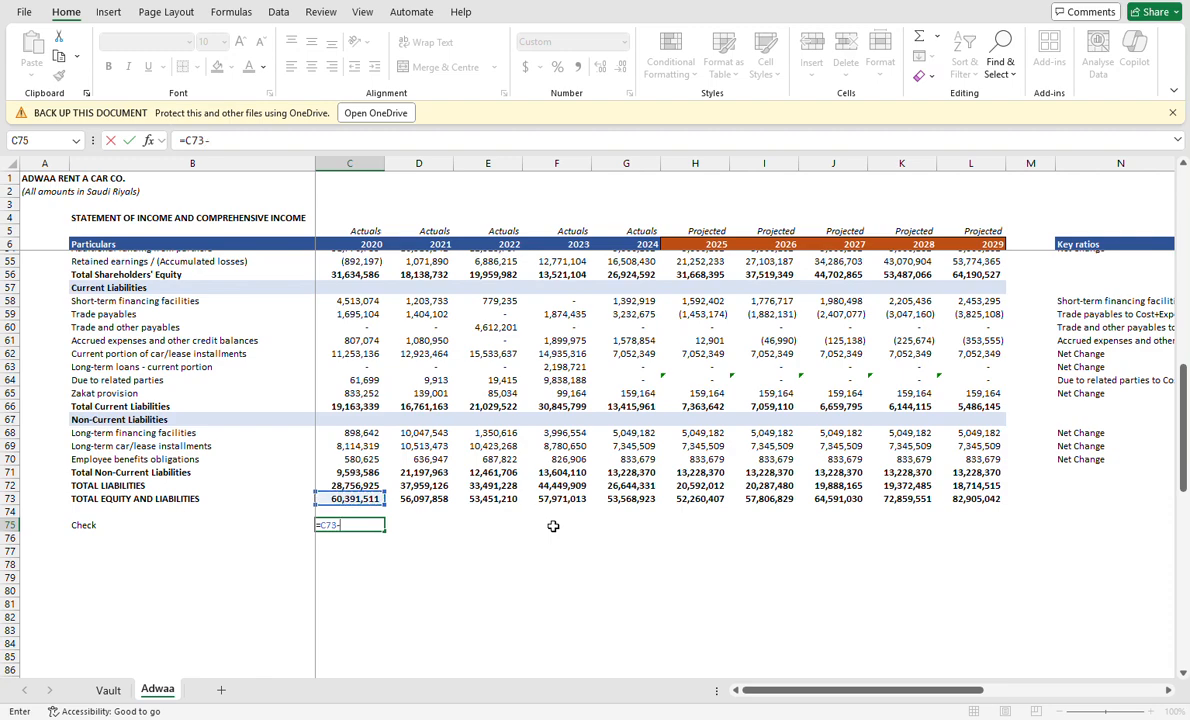
scroll(553, 526, "up", 4)
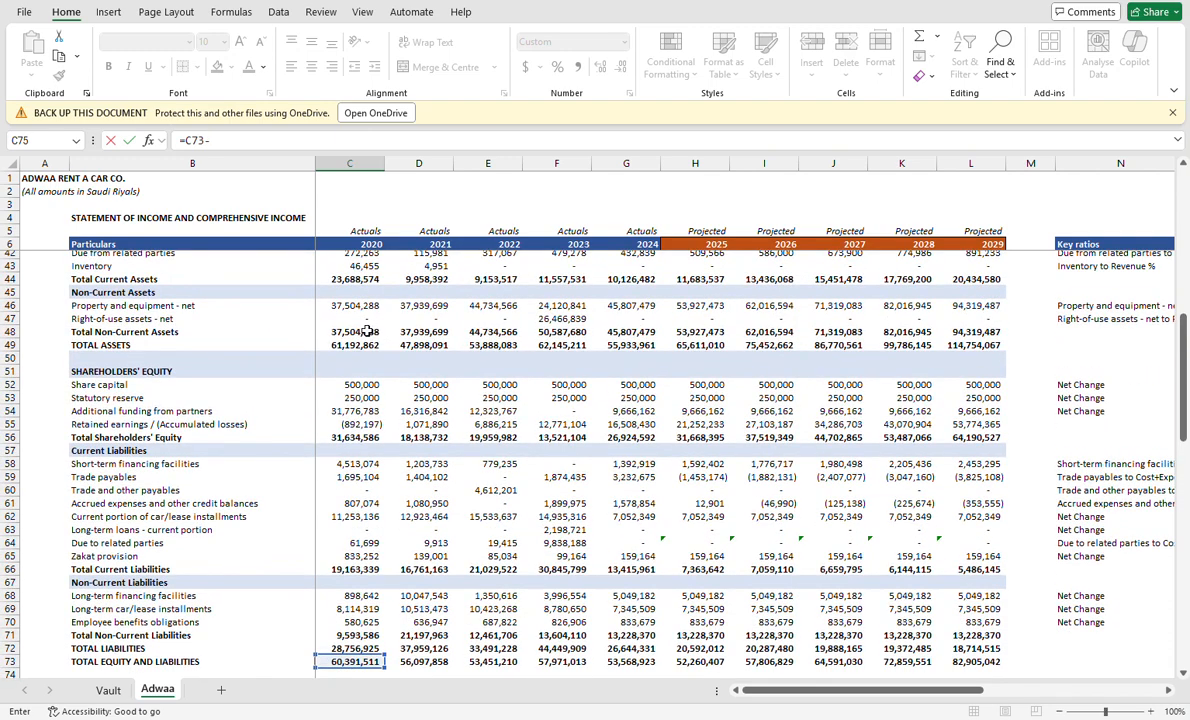
key("ctrl+Return")
Fill the check formula from C75 across to L75 for all actual and projected years.
key("shift+Right")
key("shift+Right")
key("shift+Right")
key("shift+Right")
key("shift+Right")
key("shift+Right")
key("shift+Right")
key("shift+Right")
key("shift+Right")
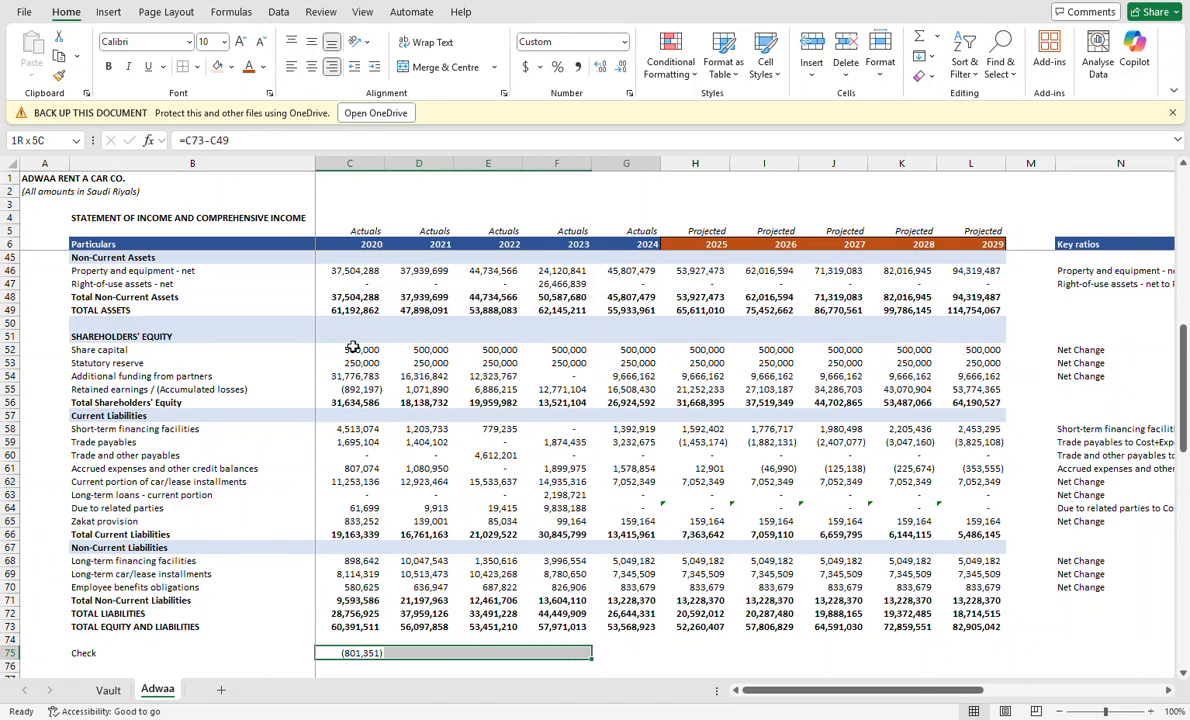
key("ctrl+r")
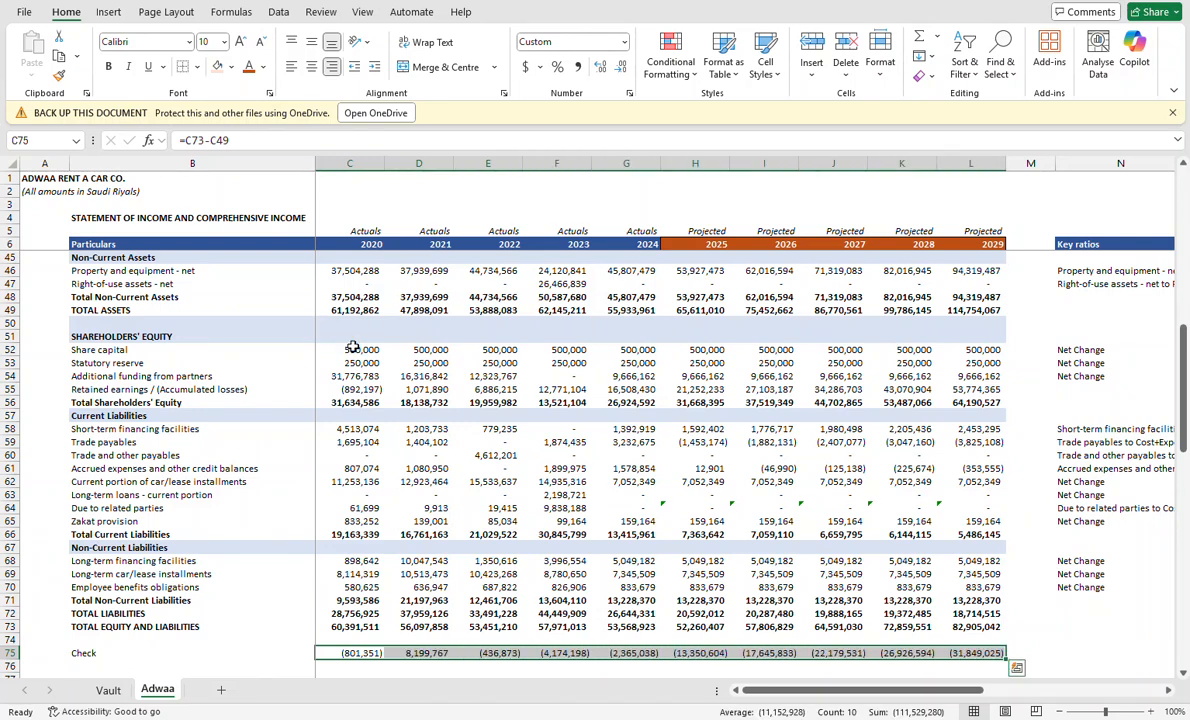
Examine the 2020 check formula in C75 against the total assets and the equity and liabilities figures it refers to.
key("Left")
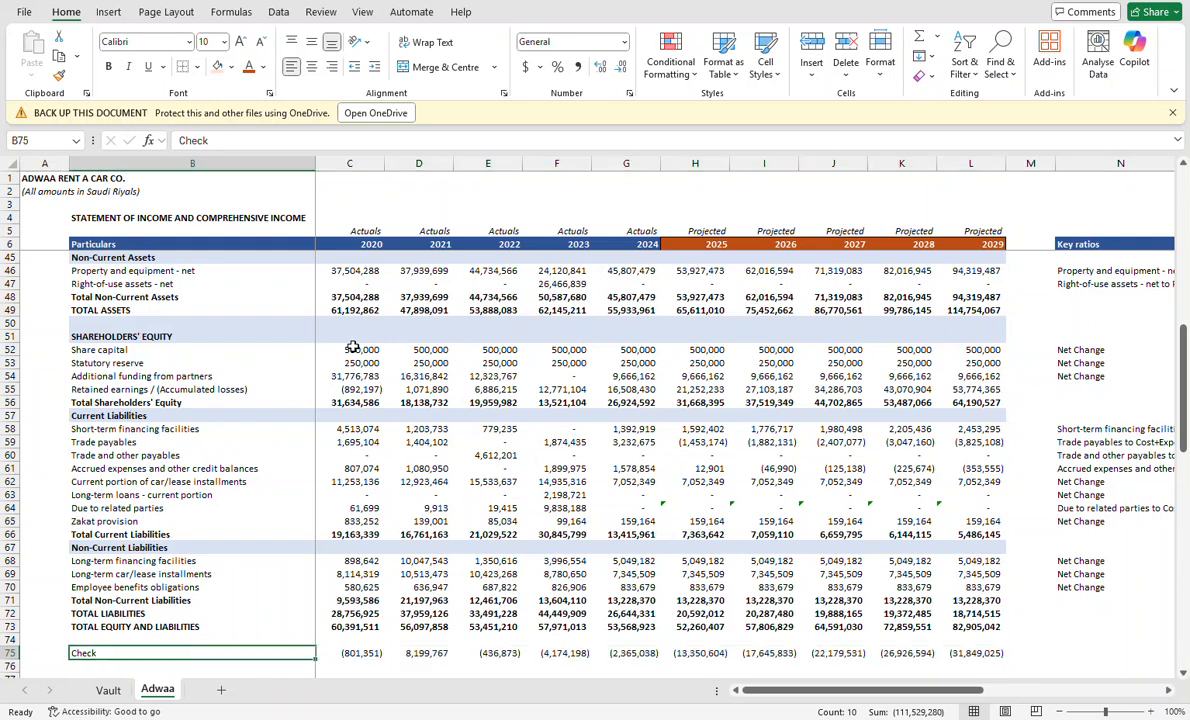
key("Right")
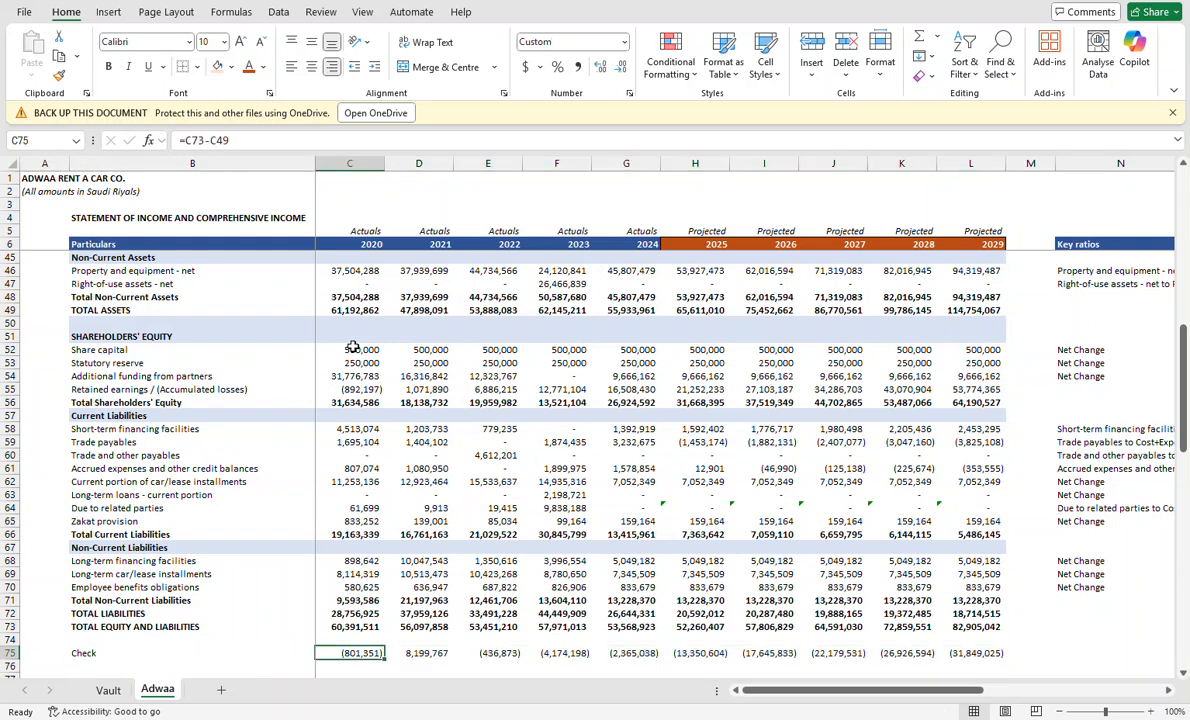
scroll(353, 347, "up", 1)
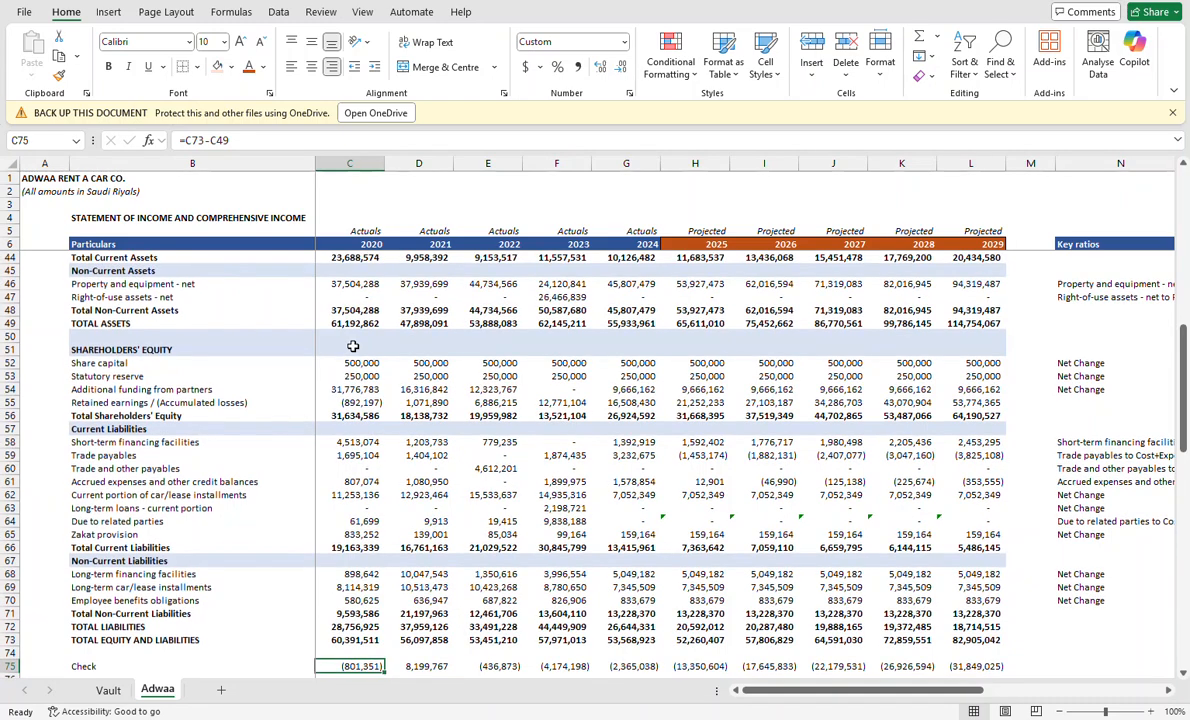
scroll(353, 347, "down", 2)
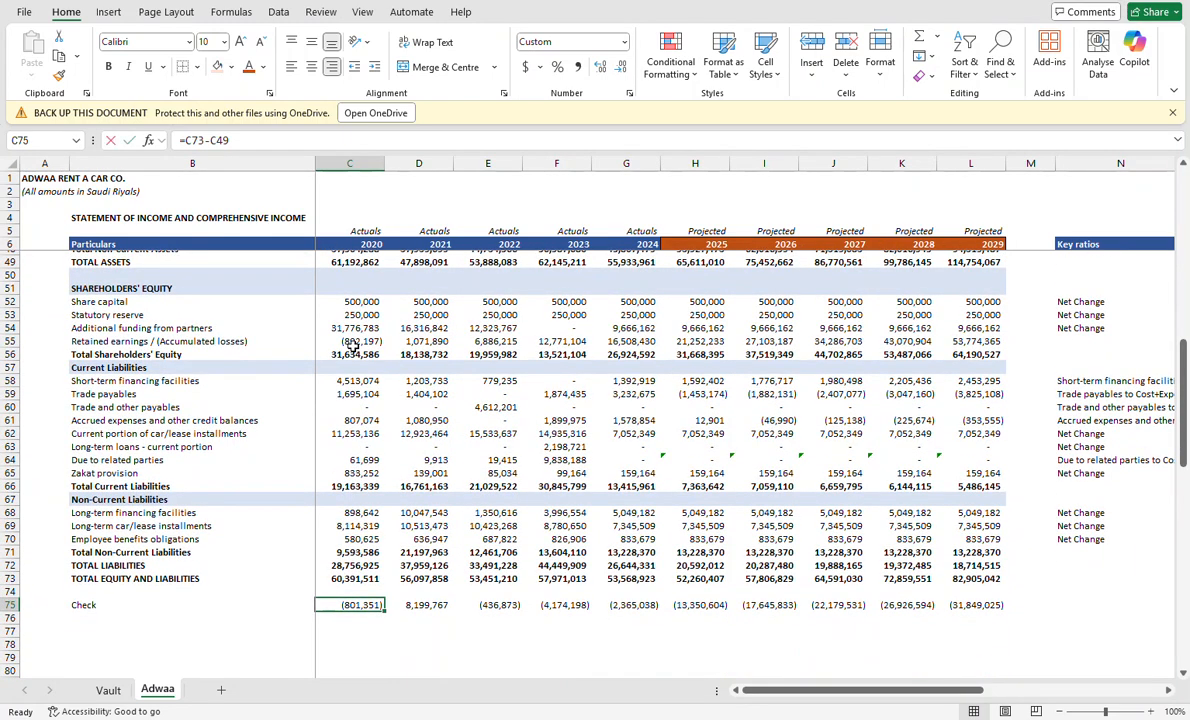
key("F2")
scroll(353, 347, "up", 3)
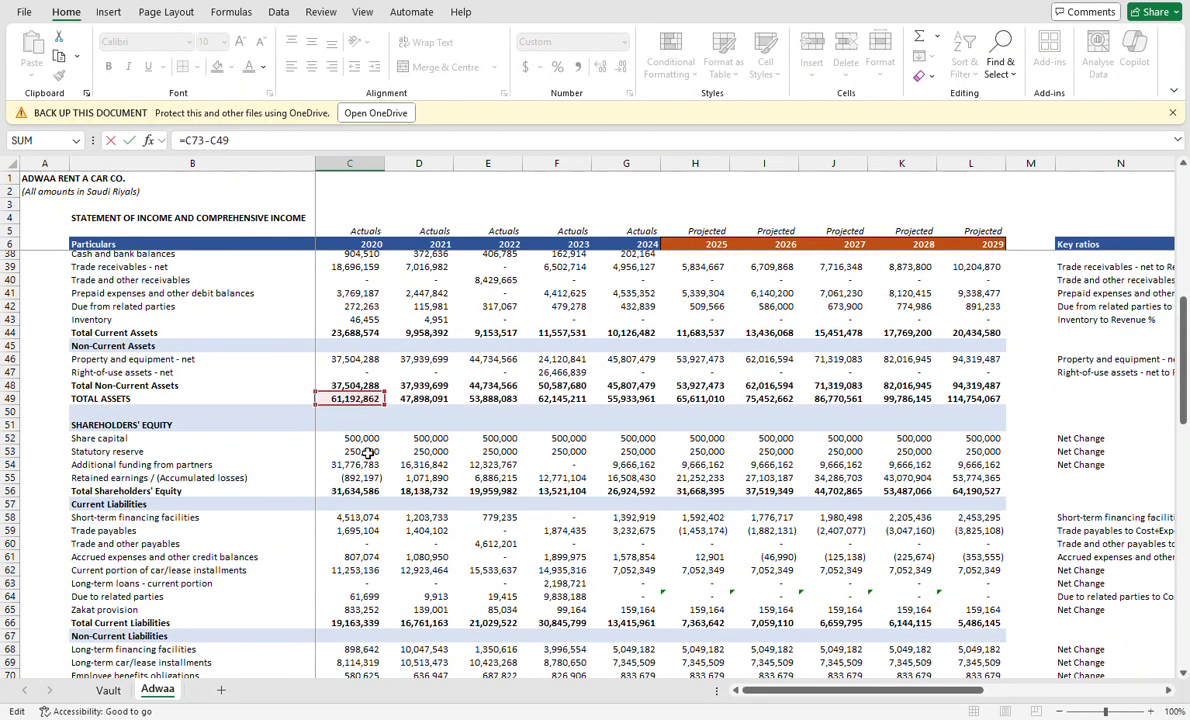
left_click_drag(368, 453, 368, 447)
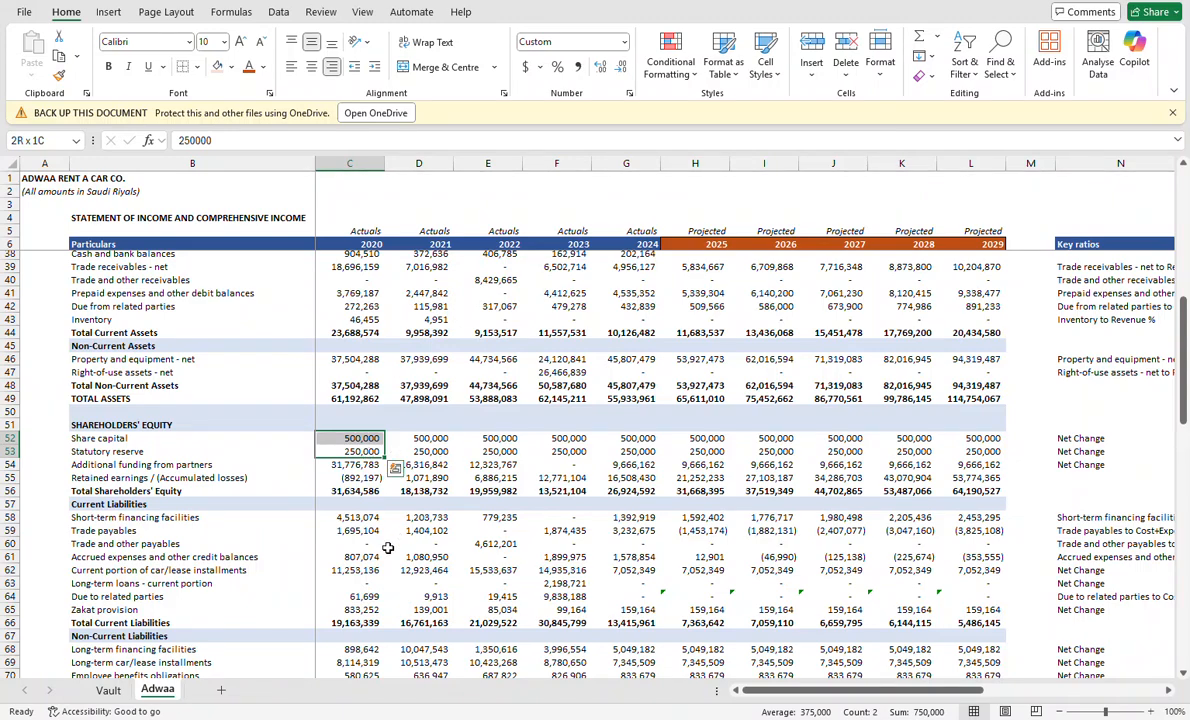
scroll(388, 548, "down", 2)
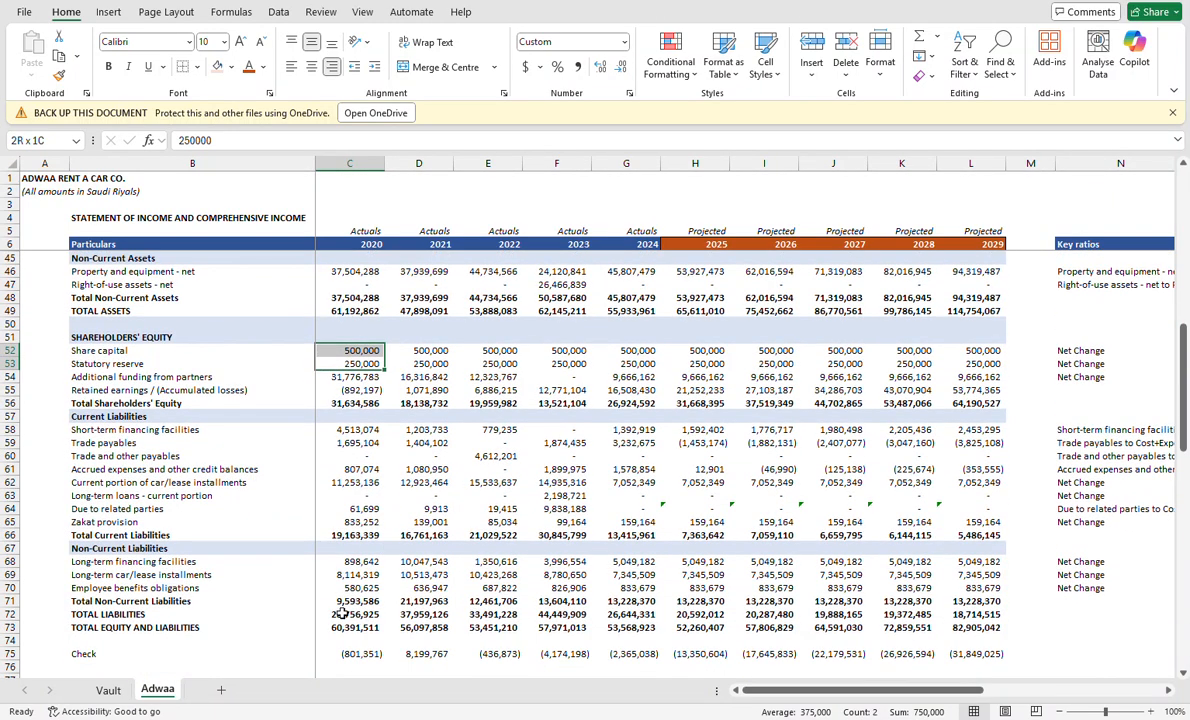
Add top and bottom borders to the Total Current Assets and Total Non-Current Assets rows, B44:L44 and B48:L48.
scroll(195, 412, "up", 5)
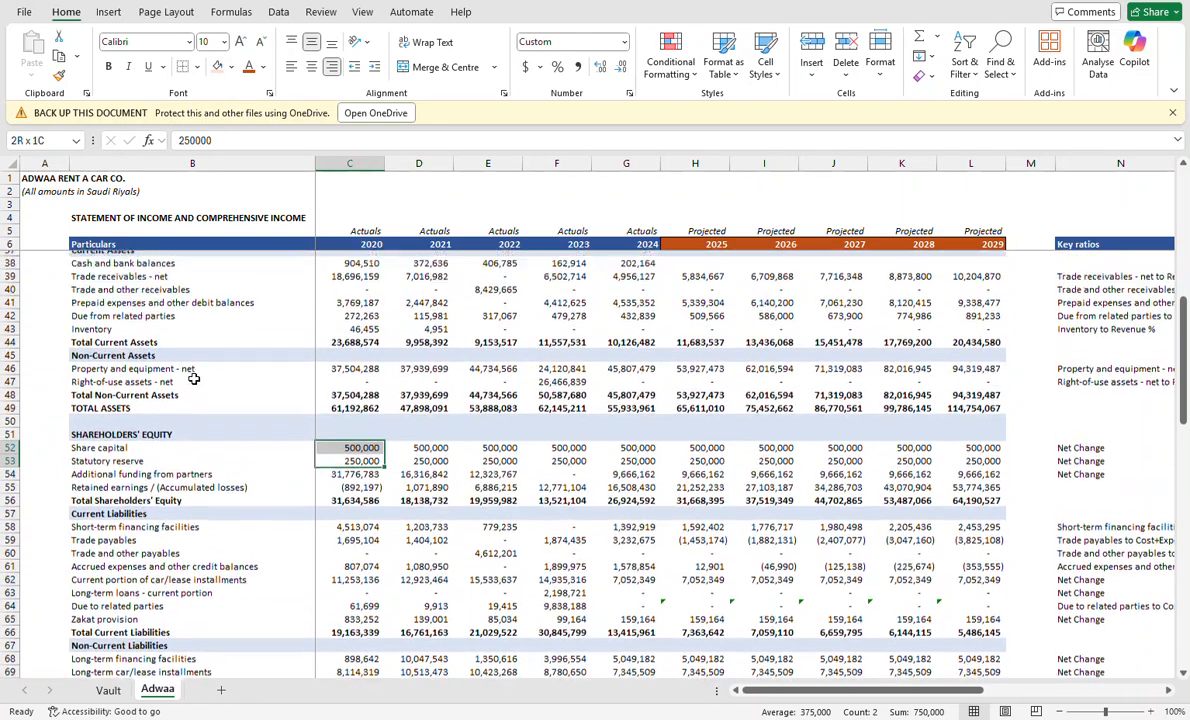
left_click(143, 424)
key("ctrl+shift+Right")
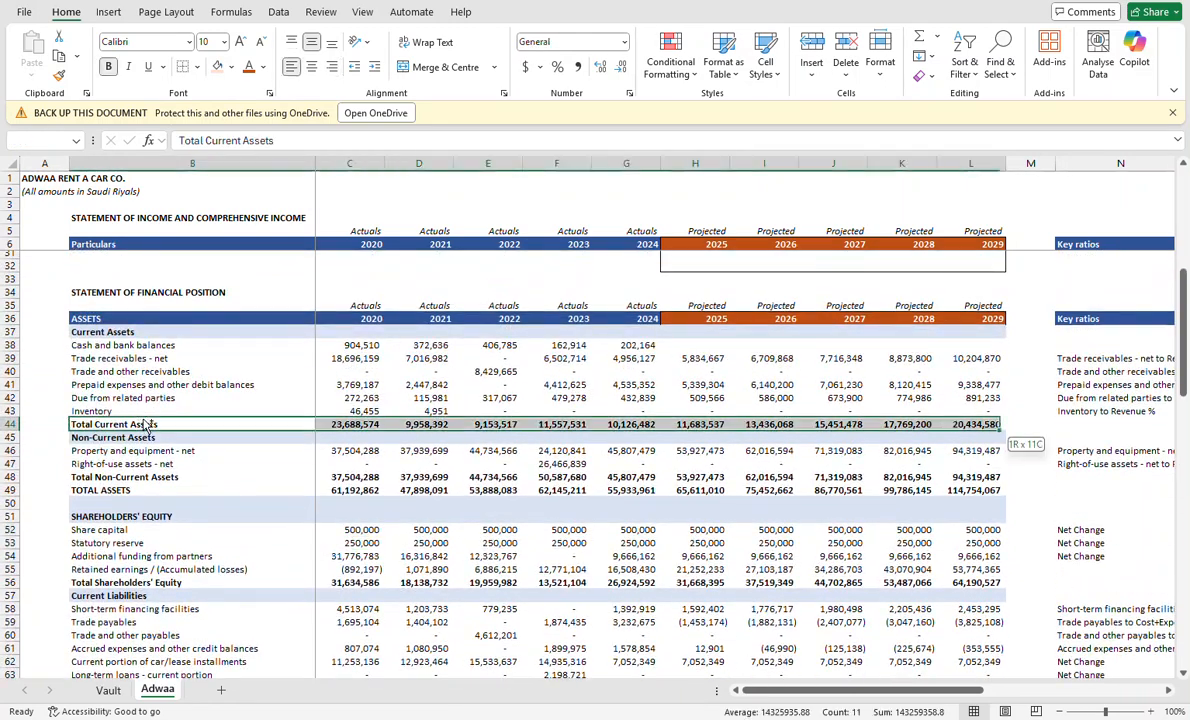
key("Down")
key("Down")
key("Down")
key("Down")
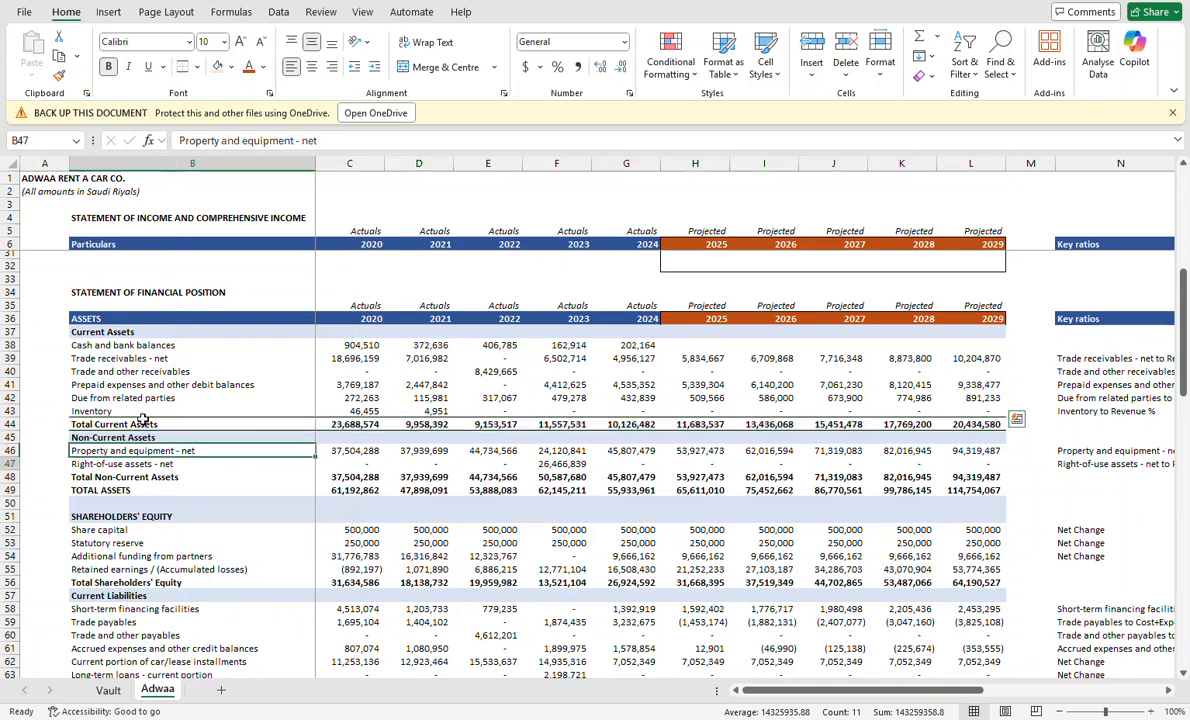
key("ctrl+shift+Right")
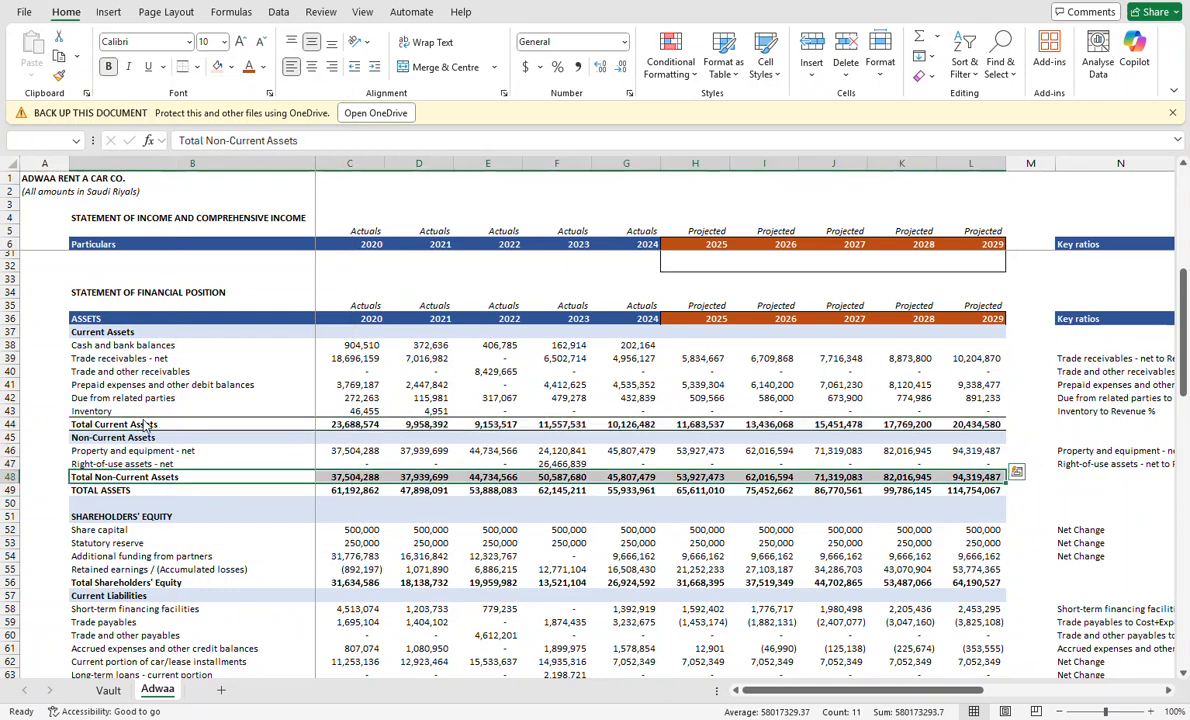
Give the TOTAL ASSETS row, B49:L49, a top and double bottom border and a grey fill.
key("Down")
key("ctrl+shift+Right")
key("alt+h")
key("h")
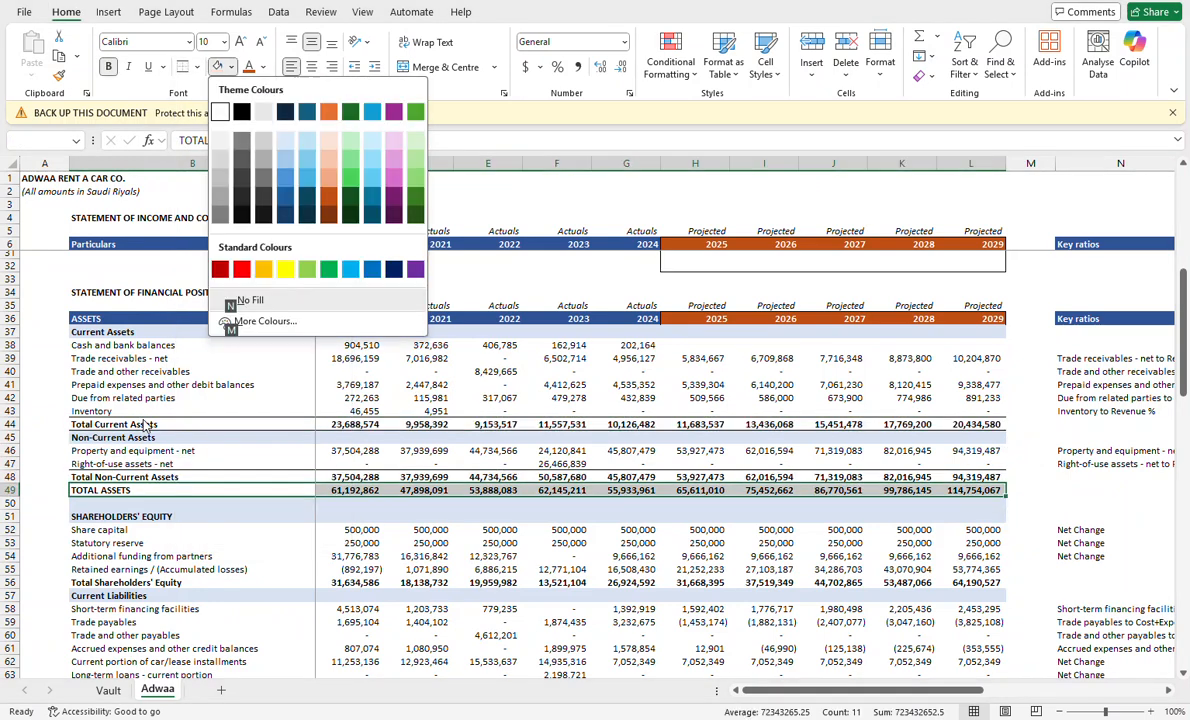
key("Escape")
key("alt+h")
key("b")
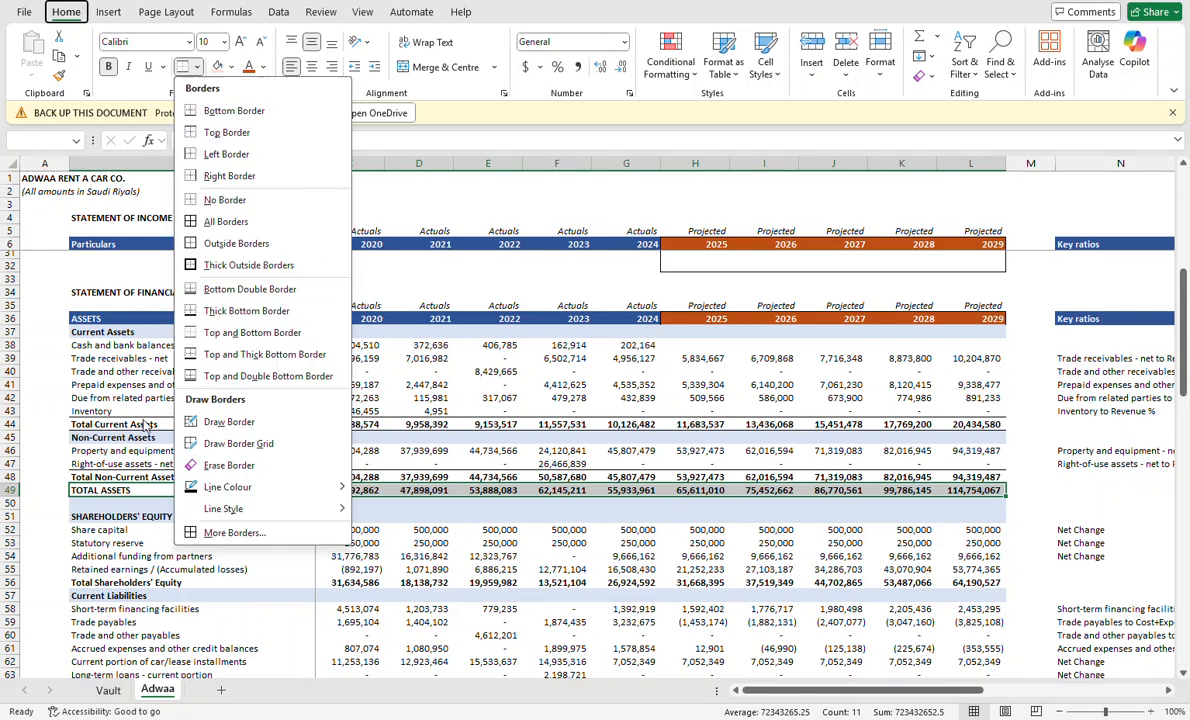
key("Escape")
key("alt+h")
key("h")
key("Return")
Add top and bottom borders to the Total Shareholders' Equity row, B56:L56.
key("Down")
key("Down")
key("Down")
key("Down")
key("Down")
key("Down")
key("Down")
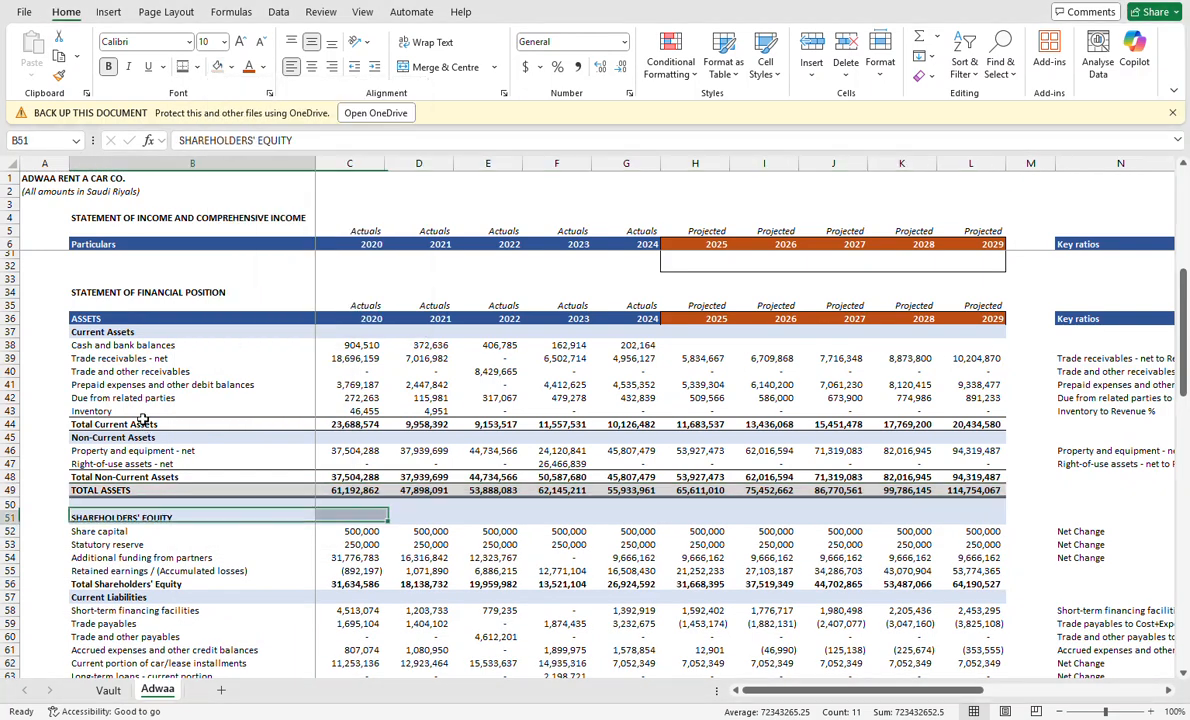
key("ctrl+shift+Right")
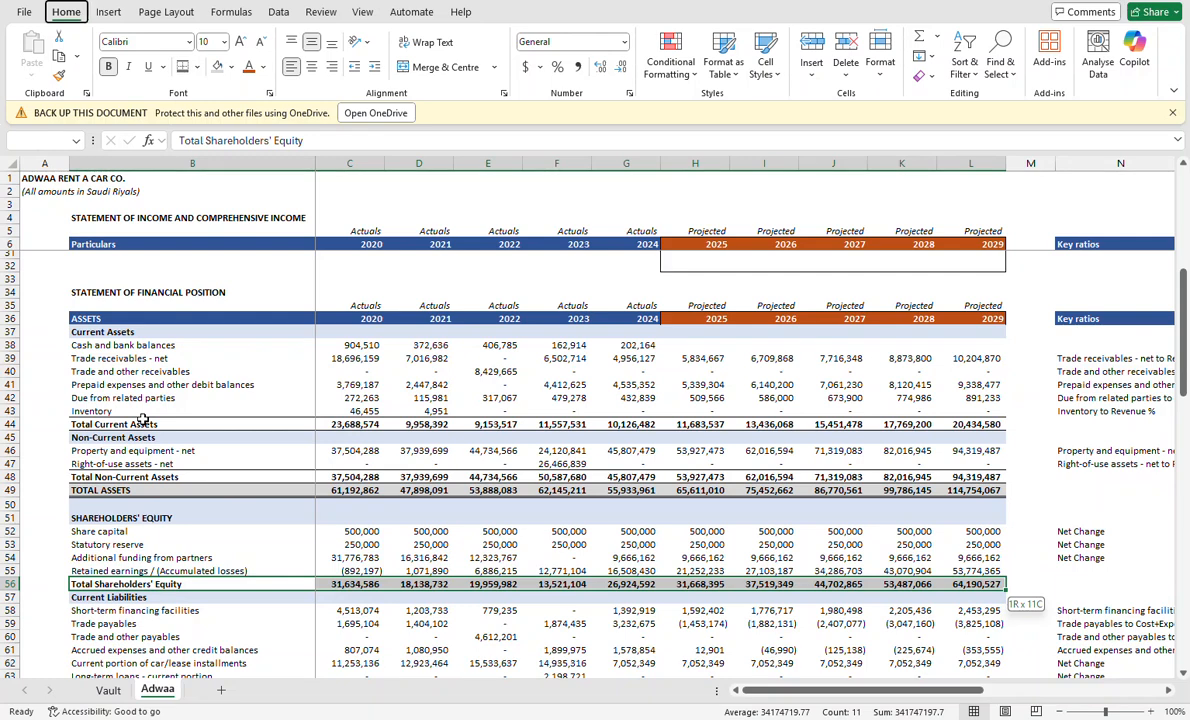
key("alt+h")
key("h")
key("Return")
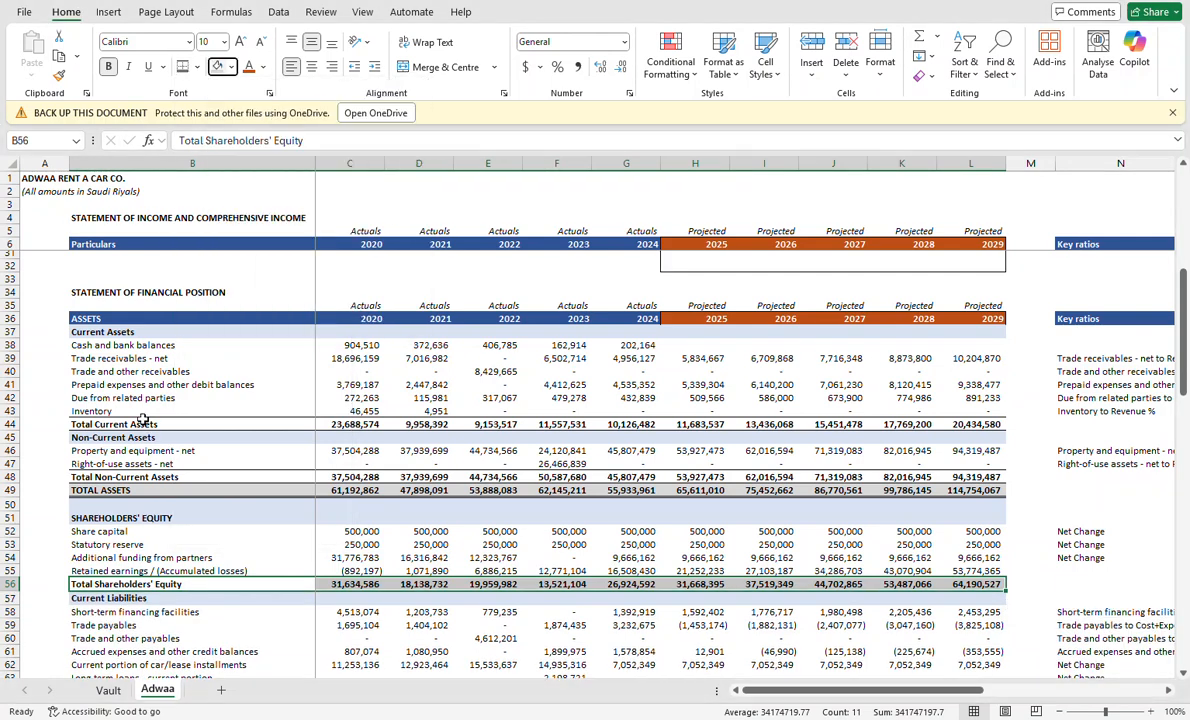
Shade the Total Shareholders' Equity row, B56:L56, with a light grey fill.
key("Down")
key("Down")
key("Down")
key("Down")
key("Down")
key("Down")
key("Down")
key("Down")
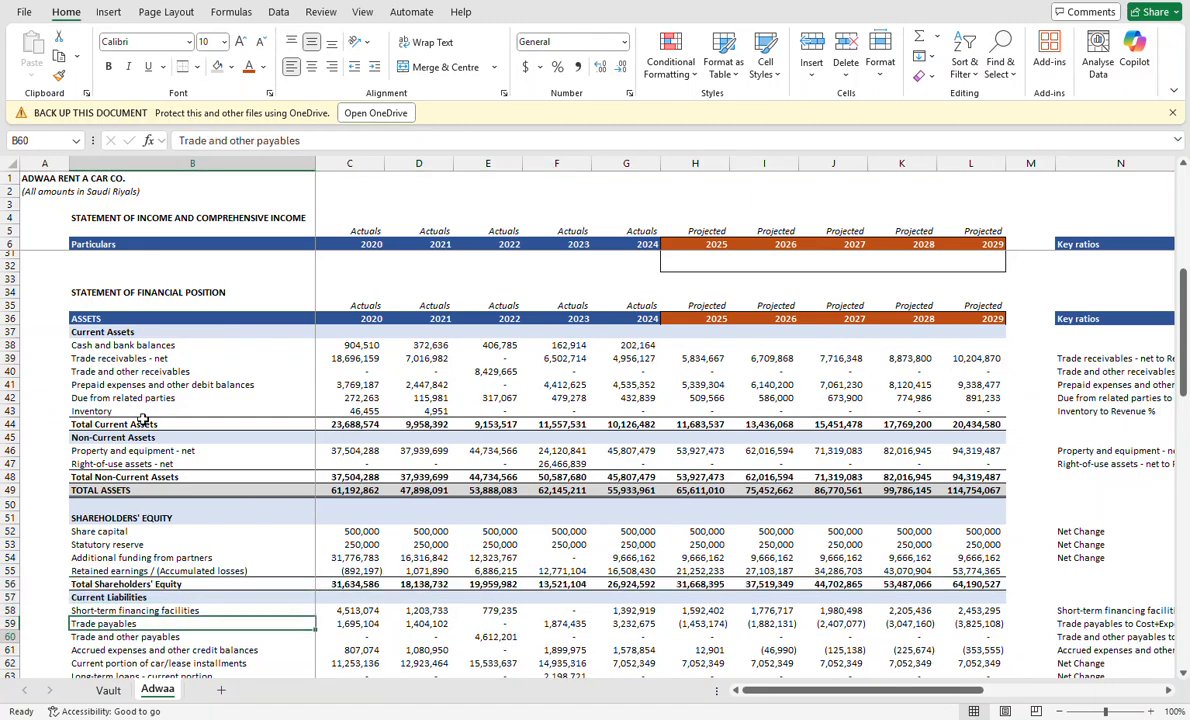
key("Down")
key("Down")
key("Up")
key("Up")
key("Up")
key("Up")
key("Up")
key("Up")
key("Up")
key("Up")
key("Up")
key("Up")
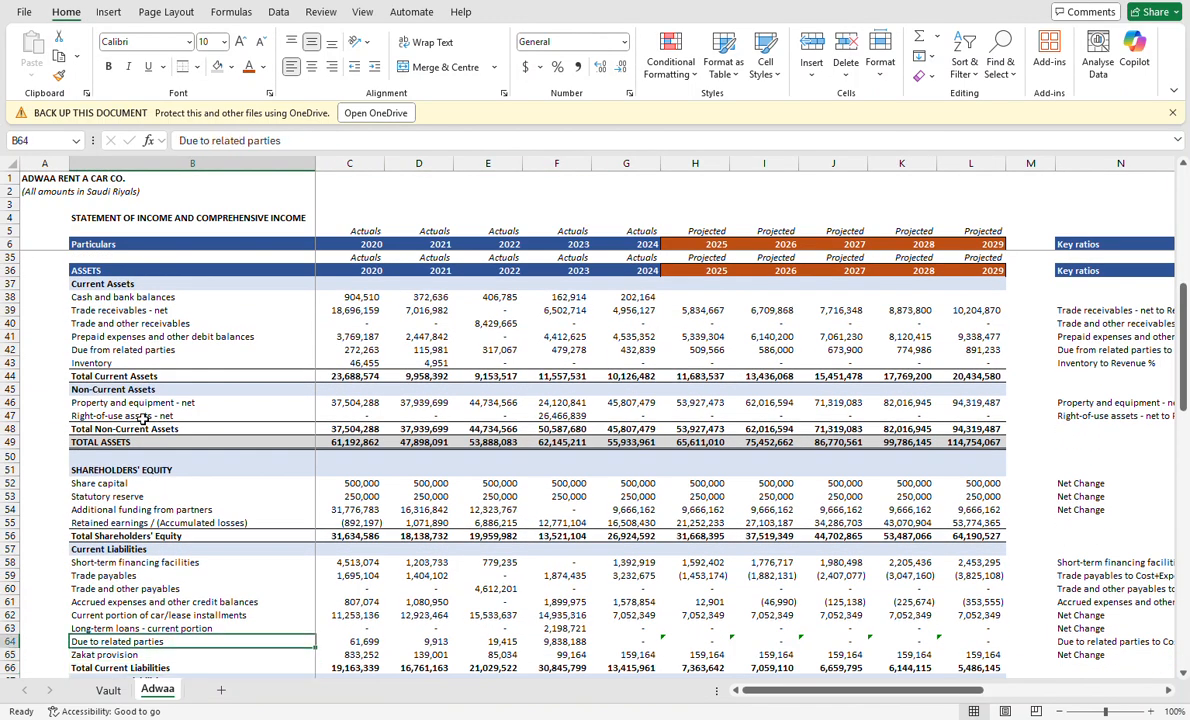
key("ctrl+shift+Right")
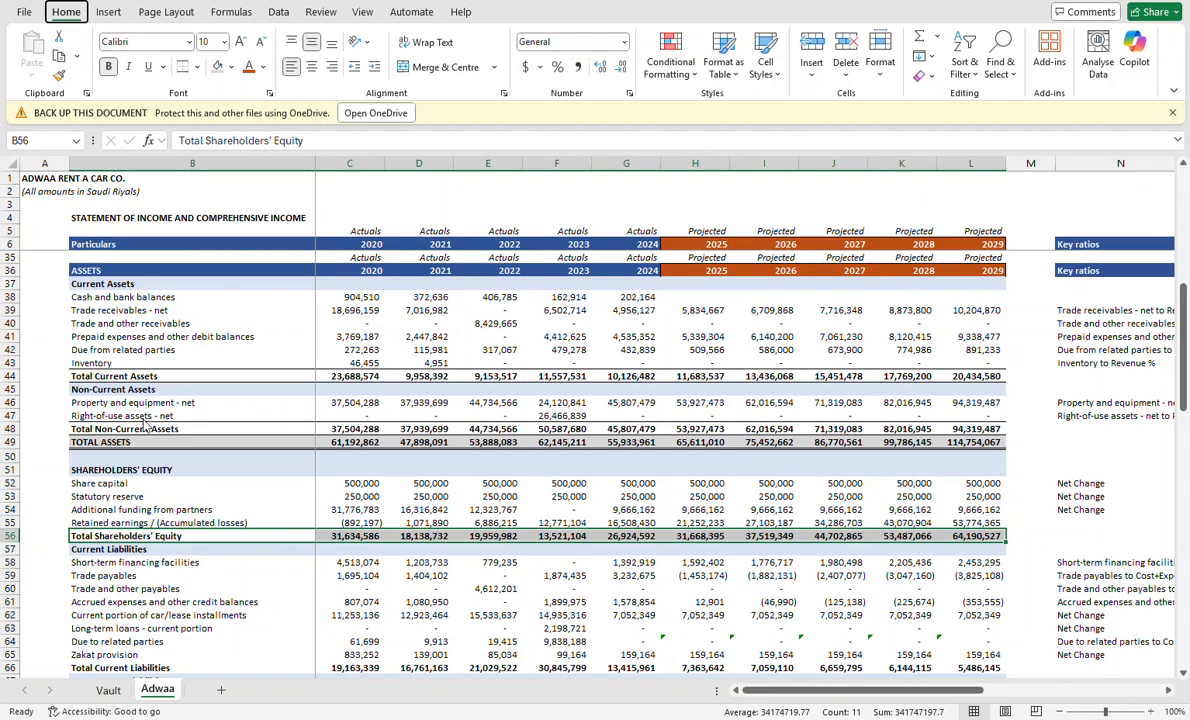
key("alt+h")
key("h")
key("m")
Add a top and bottom border to the Total Current Liabilities row, B66:L66.
scroll(143, 420, "down", 7)
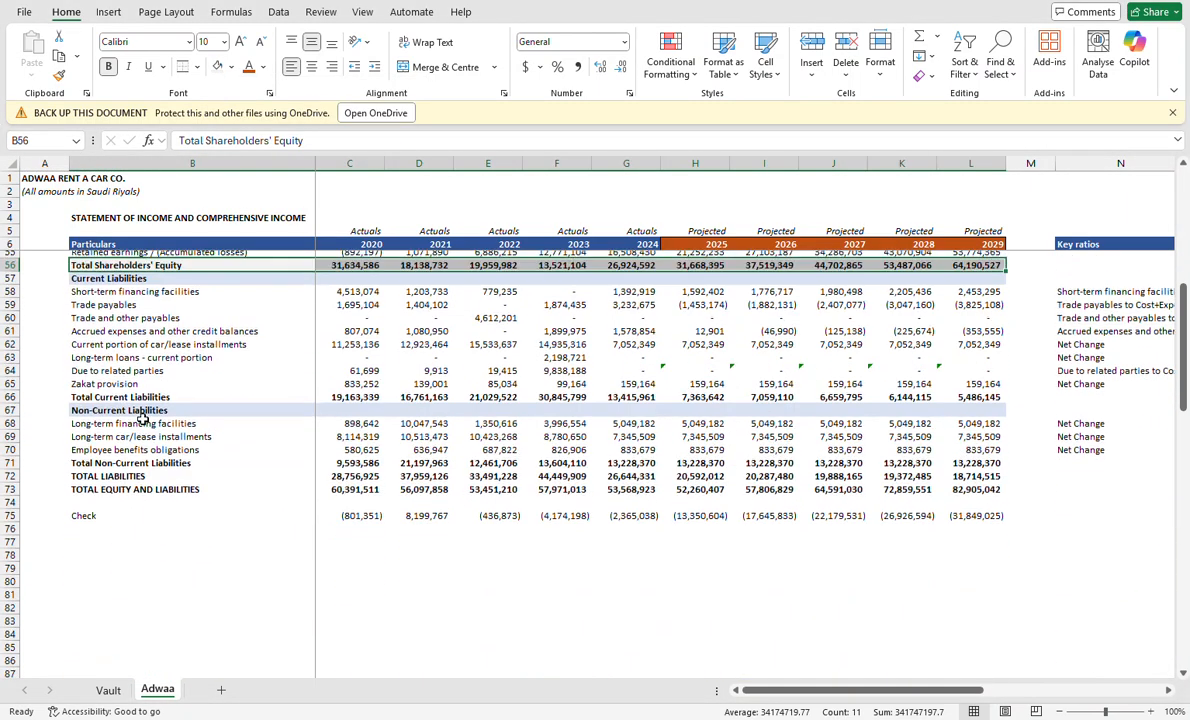
key("Down")
key("Down")
key("Down")
key("Down")
key("Down")
key("Down")
key("Down")
key("Down")
key("Down")
key("Down")
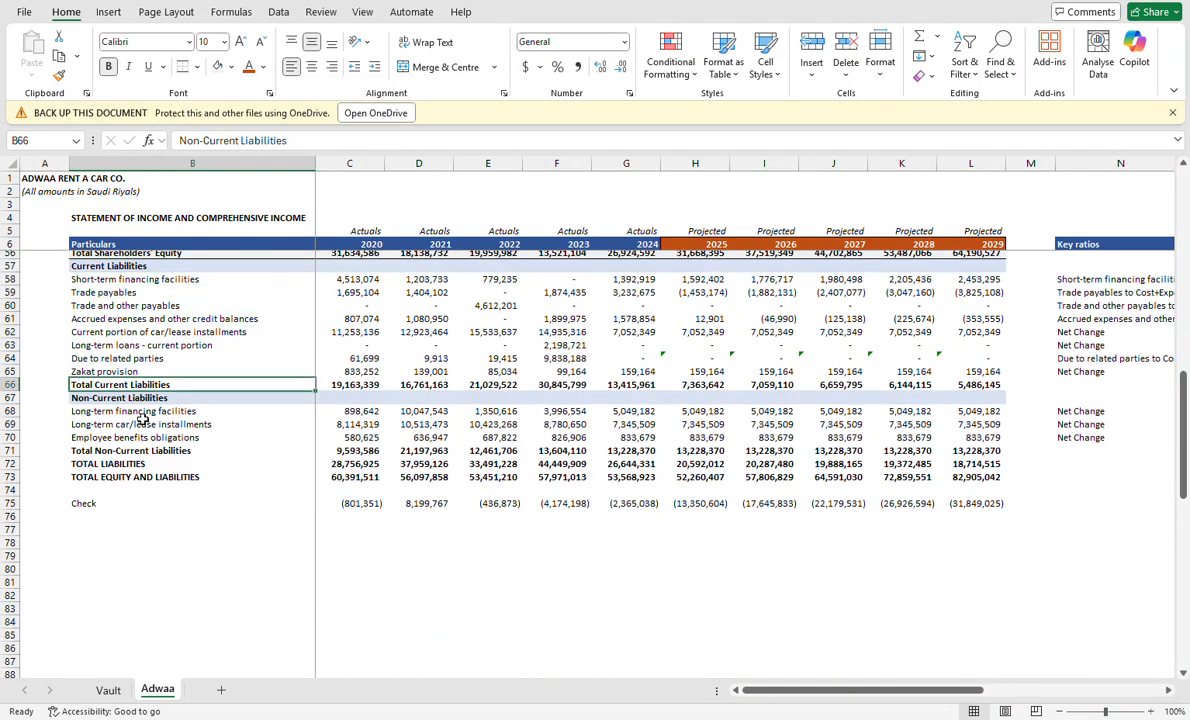
key("ctrl+shift+Right")
key("alt+h")
key("b")
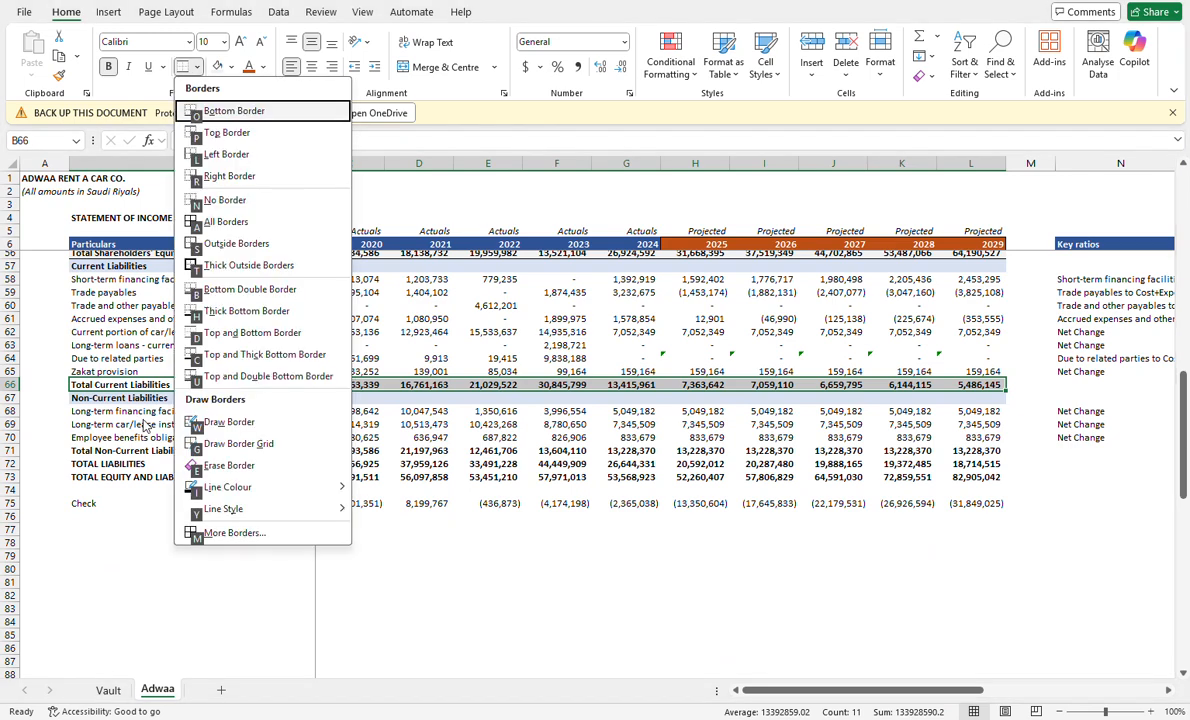
key("d")
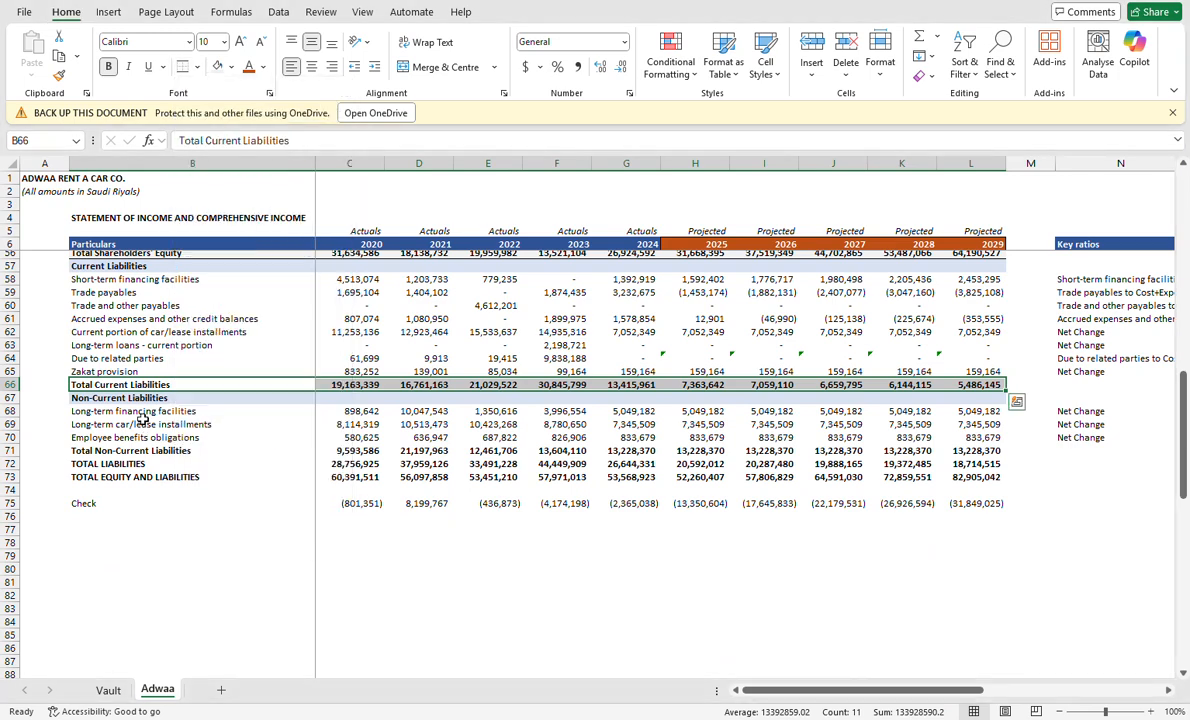
Add a top and bottom border to the Total Non-Current Liabilities row, B71:L71.
key("Down")
key("Down")
key("Down")
key("Down")
key("Down")
key("ctrl+shift+Right")
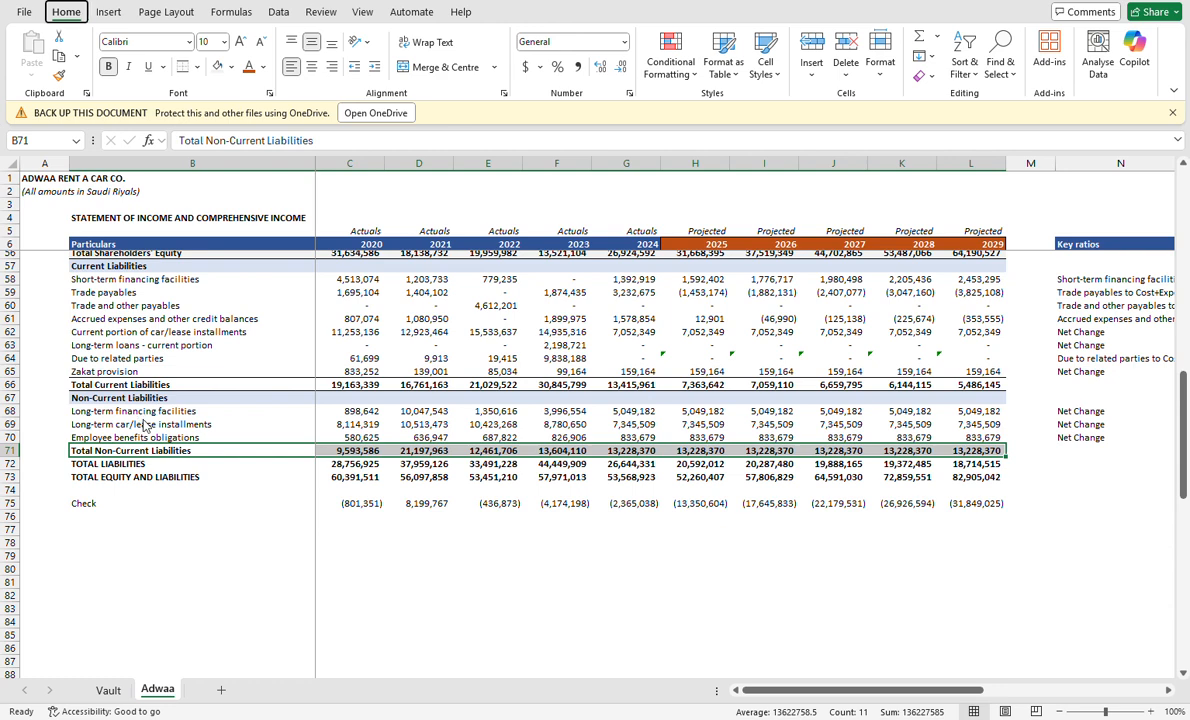
Give the TOTAL LIABILITIES row, B72:L72, a top and bottom border and a light grey fill.
key("Down")
key("ctrl+shift+Right")
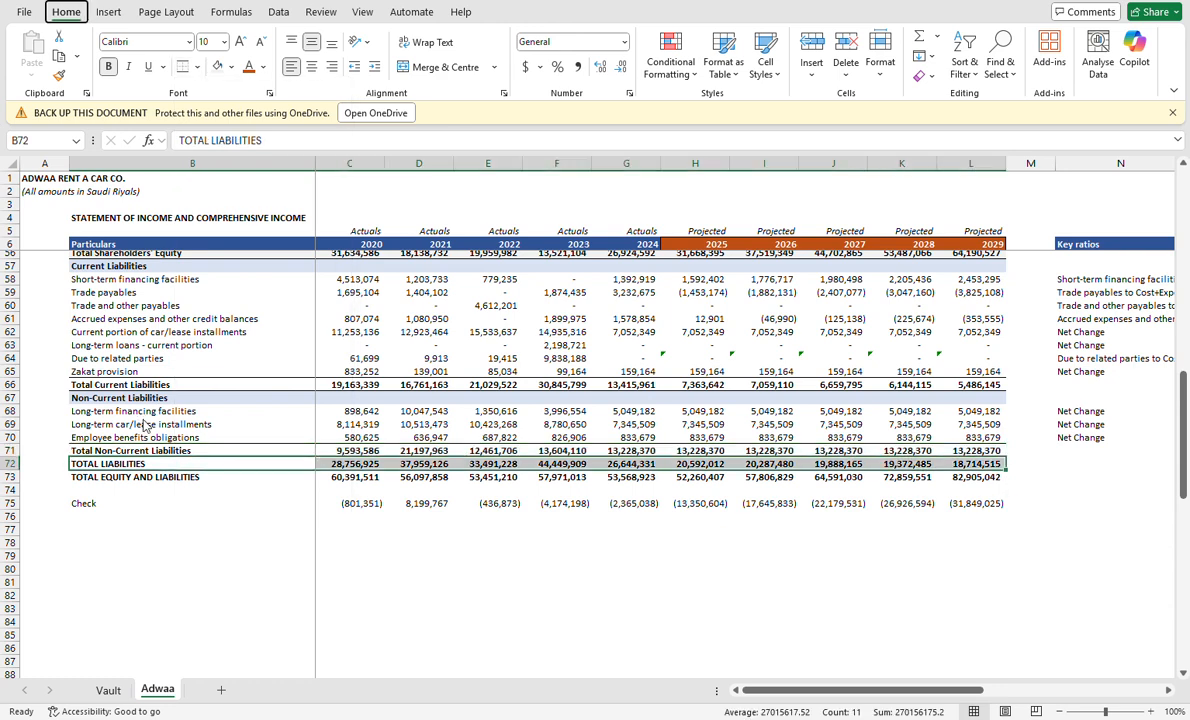
key("alt")
key("h")
key("b")
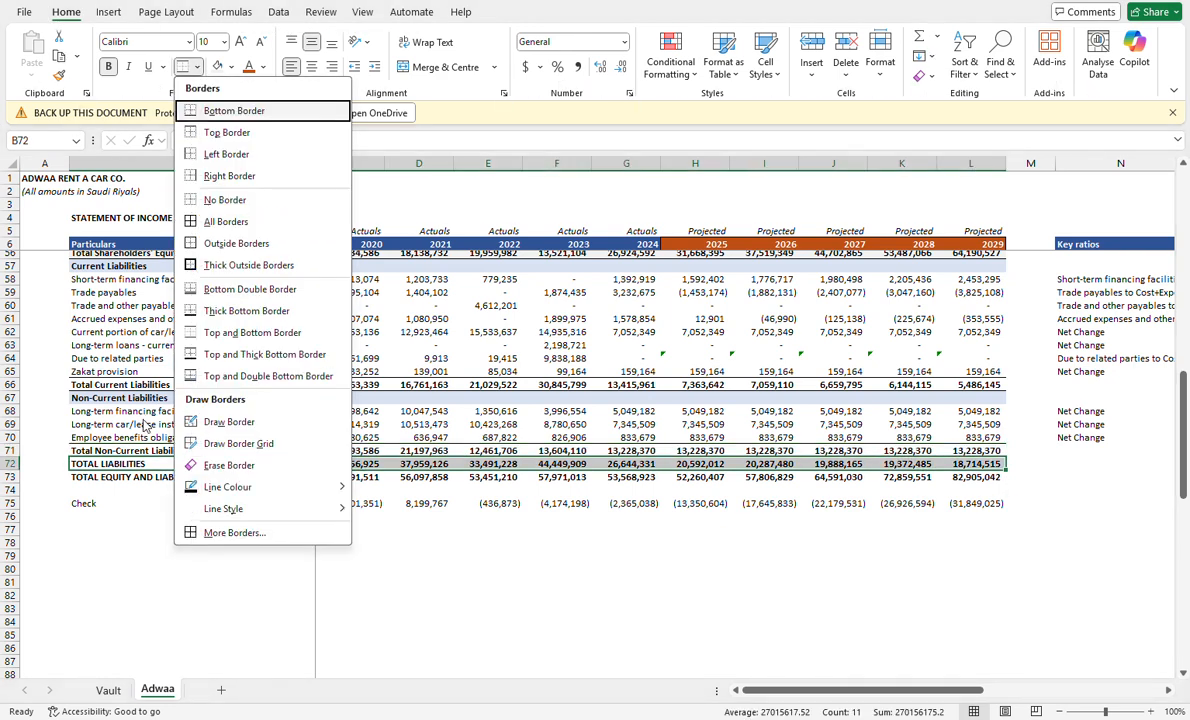
key("d")
key("h")
key("h")
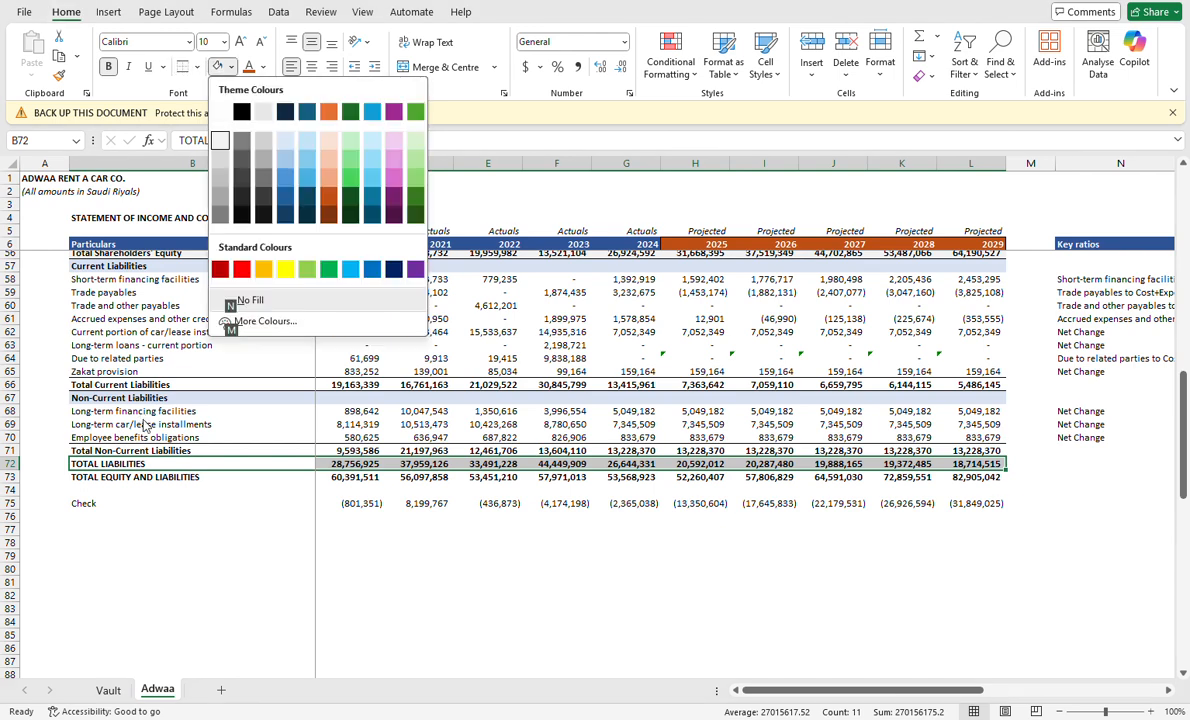
key("Down")
key("Return")
Give the TOTAL EQUITY AND LIABILITIES row, B73:L73, a top and double bottom border and a grey fill.
key("Down")
key("ctrl+shift+Right")
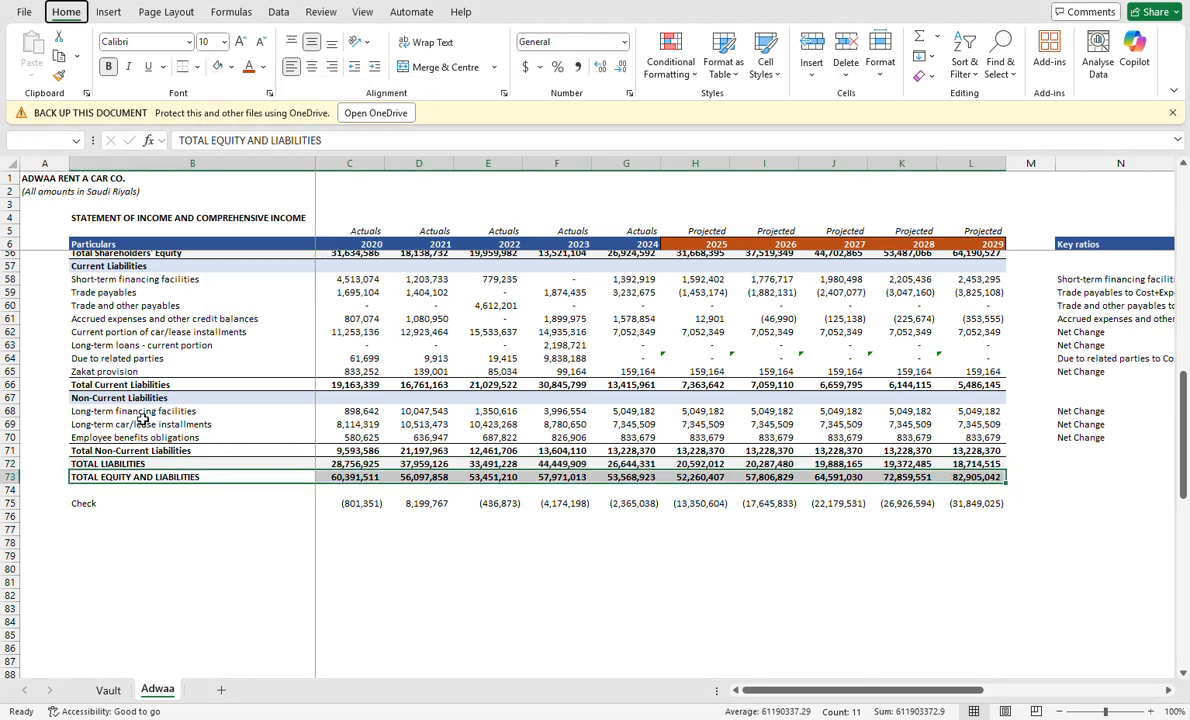
key("alt+h")
key("h")
key("Down")
key("Return")
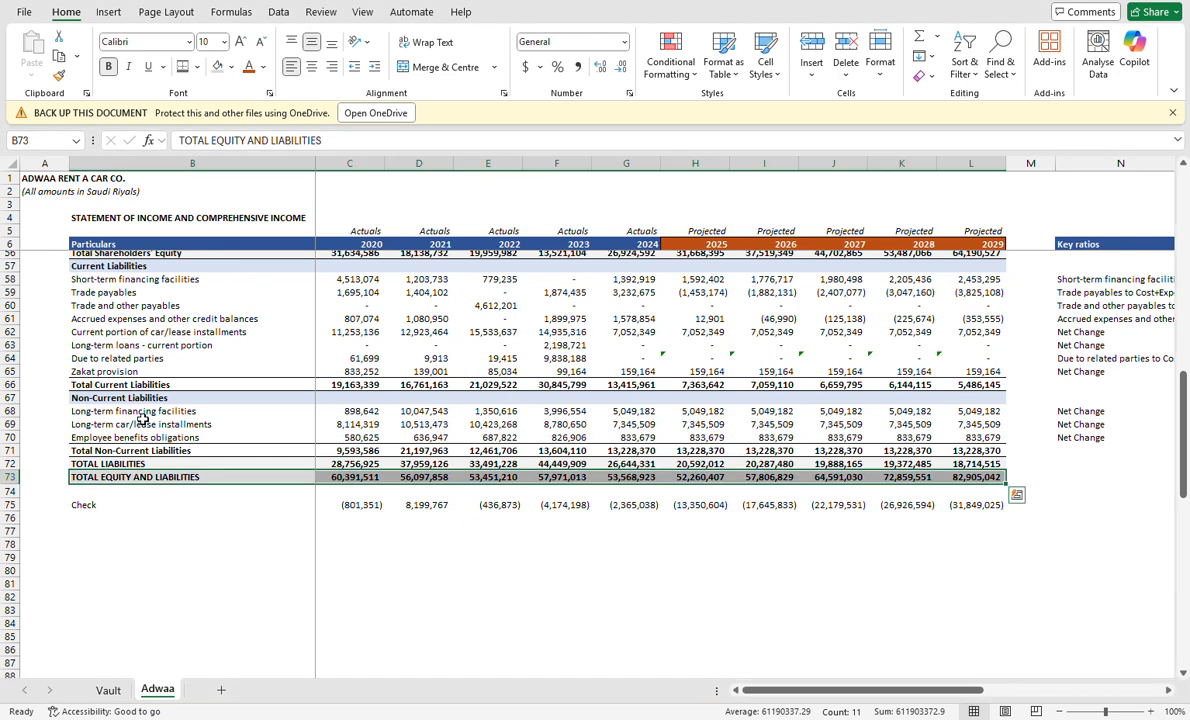
Examine the check formulas in row 75 and the 2020 total equity and liabilities formulas above them.
key("Right")
key("Right")
key("Down")
key("Down")
scroll(143, 420, "up", 2)
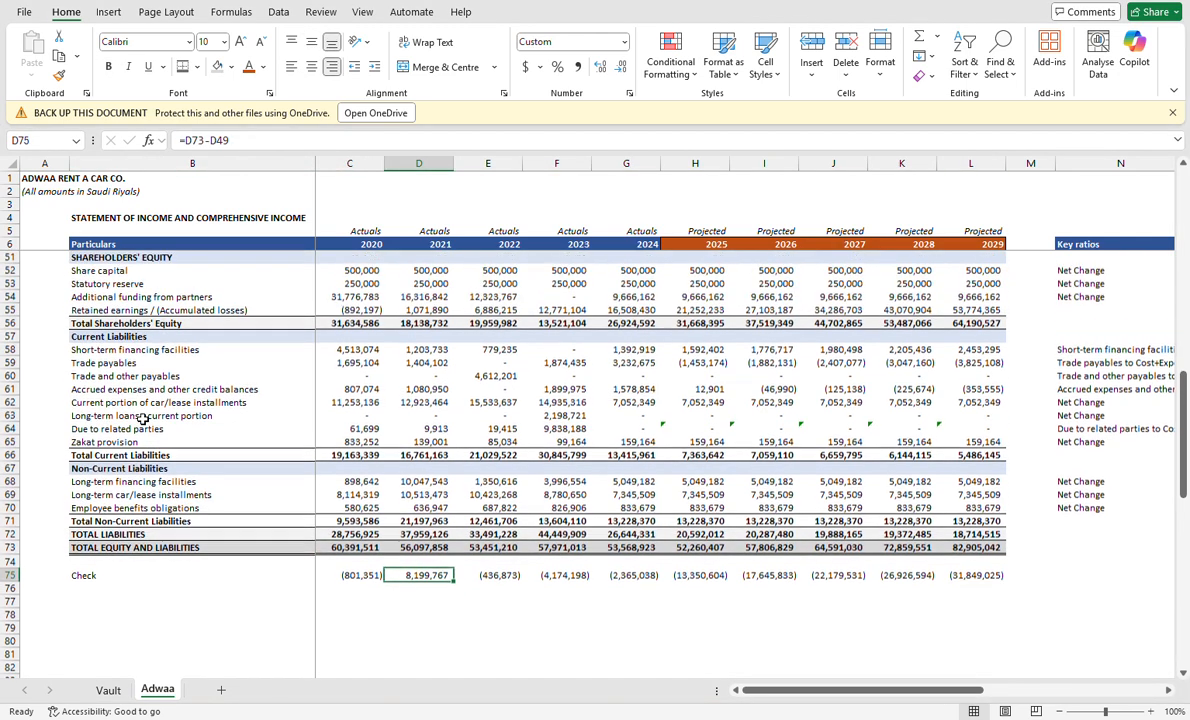
key("Left")
key("Up")
key("Up")
key("Up")
key("Up")
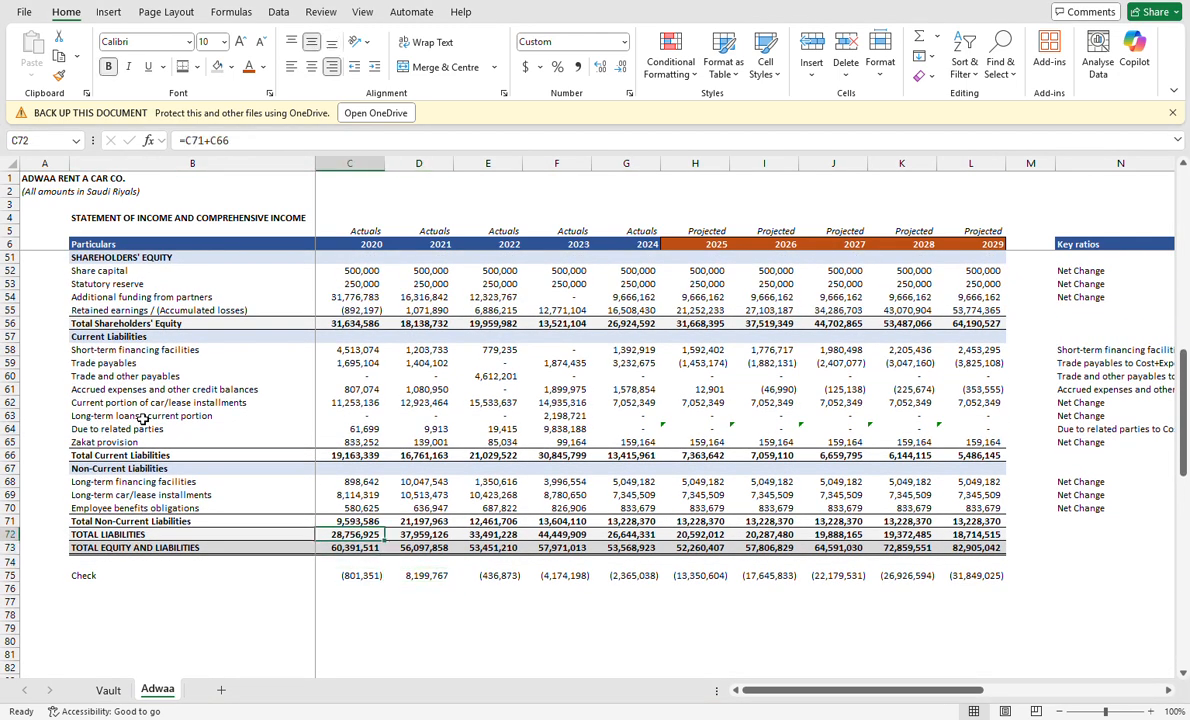
Examine the 2020 formulas for Total Current Liabilities and Total Shareholders' Equity.
key("alt+equal")
key("ctrl+Return")
key("Up")
key("Up")
key("Up")
key("Up")
key("Up")
key("Up")
key("Up")
key("Up")
key("Up")
key("Up")
key("alt+equal")
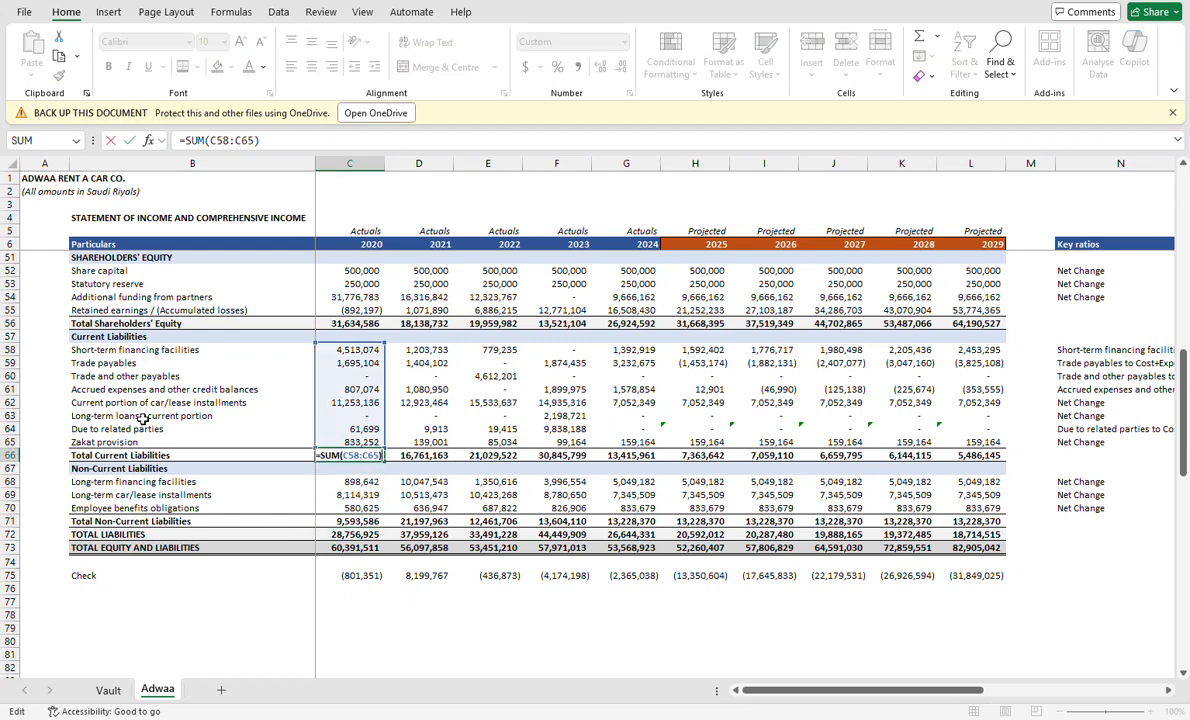
key("ctrl+Return")
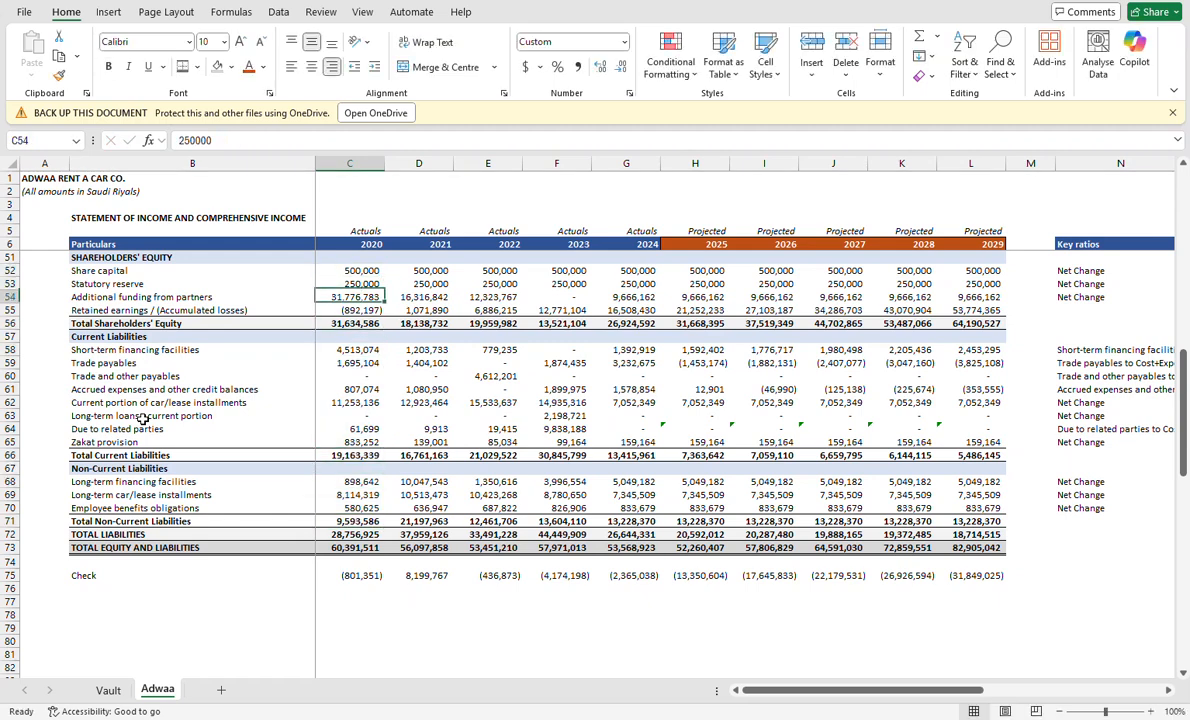
key("F2")
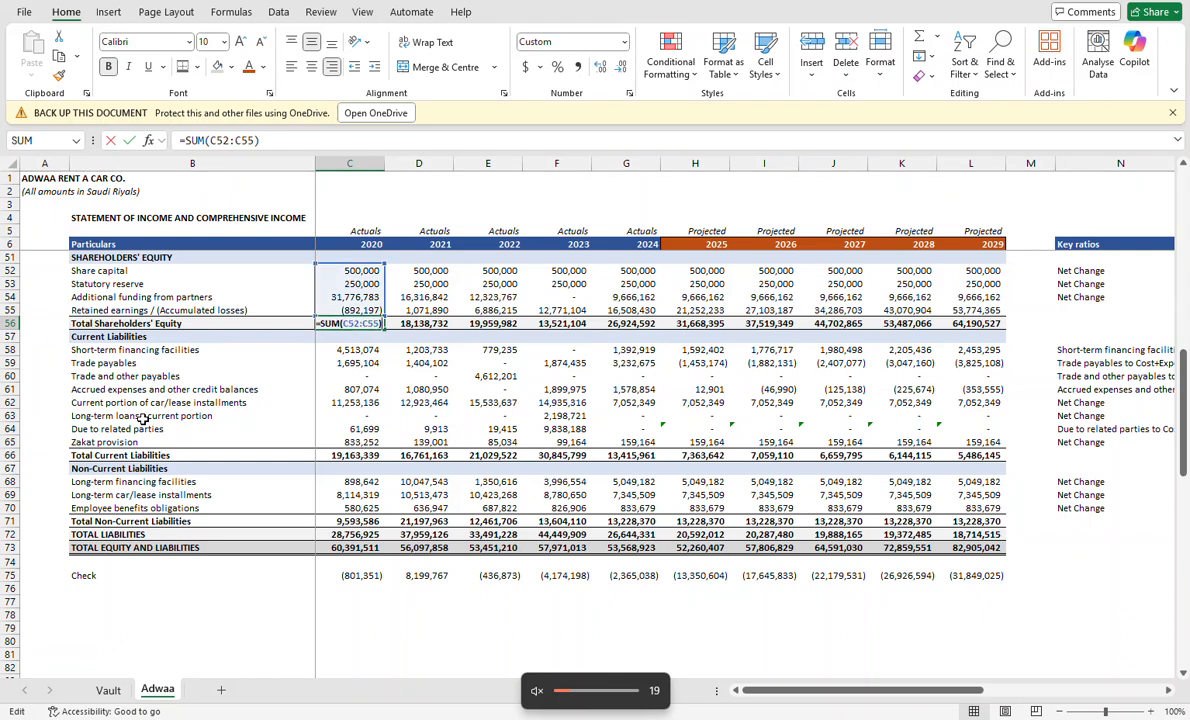
key("Escape")
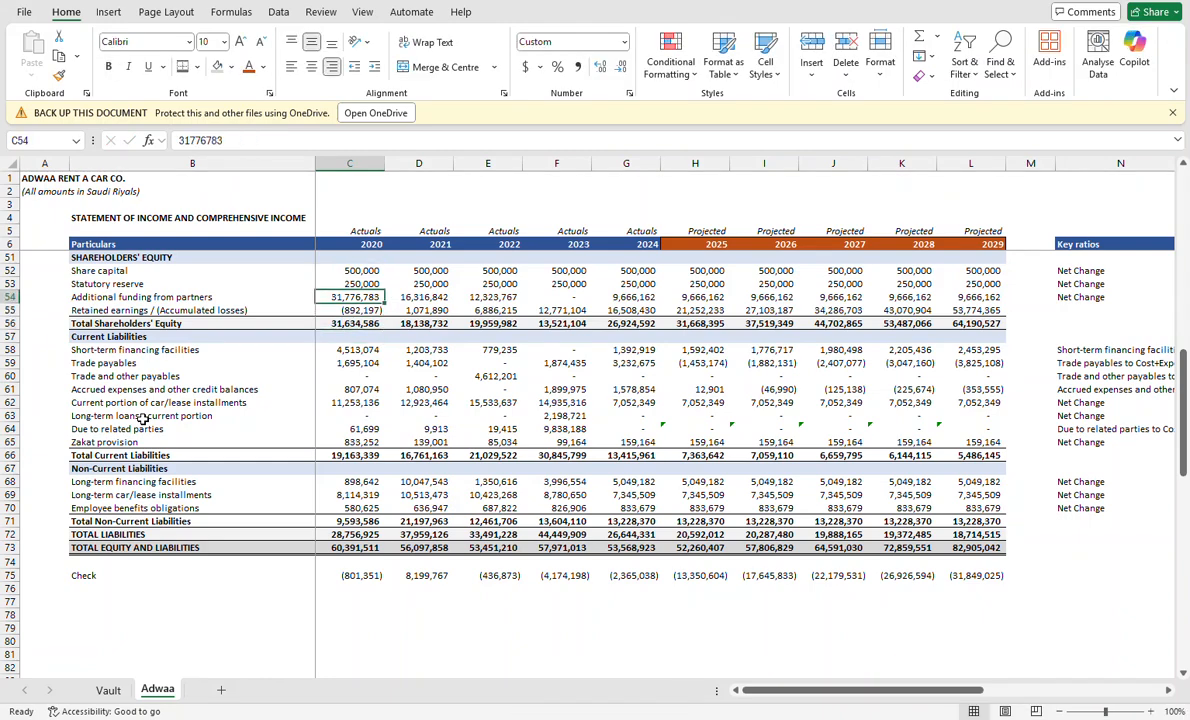
Examine the 2020 formulas behind the asset totals, from Total Non-Current Assets up to Total Current Assets.
key("Up")
key("Up")
key("Up")
key("Up")
key("Up")
key("Up")
key("Up")
key("Up")
key("Up")
key("Up")
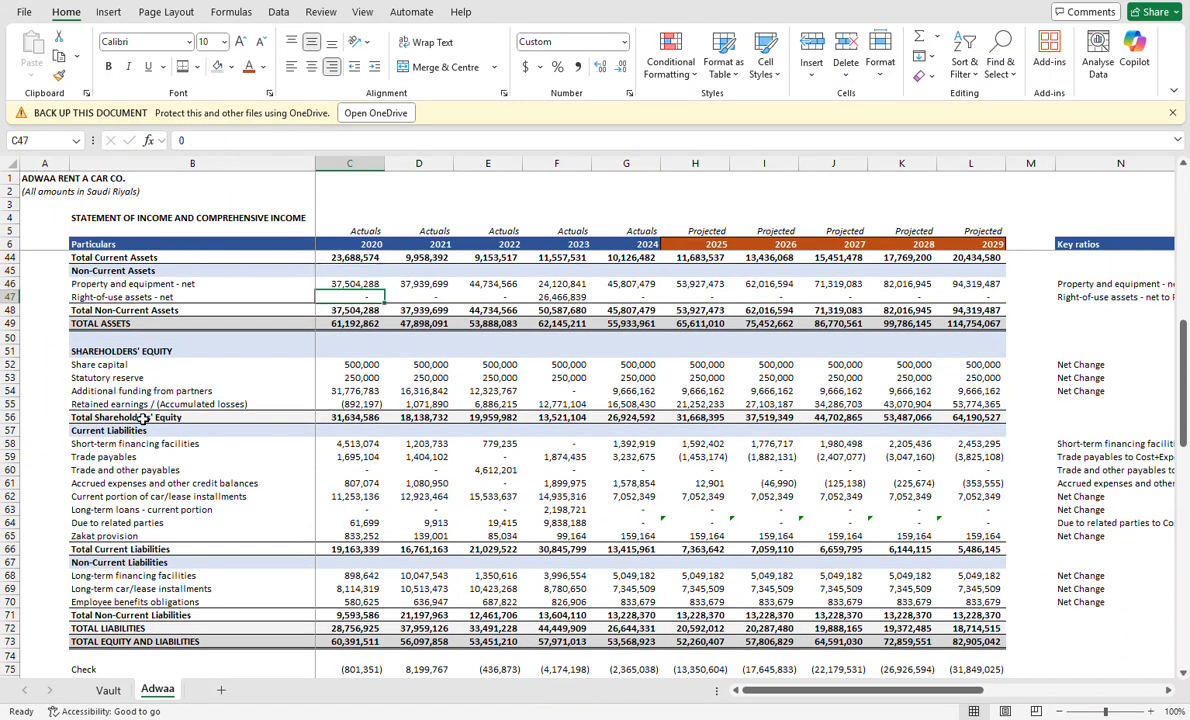
key("Down")
key("F2")
key("Escape")
key("Up")
key("Up")
key("Up")
key("Up")
key("Up")
key("Up")
key("Up")
key("Up")
key("Up")
key("Up")
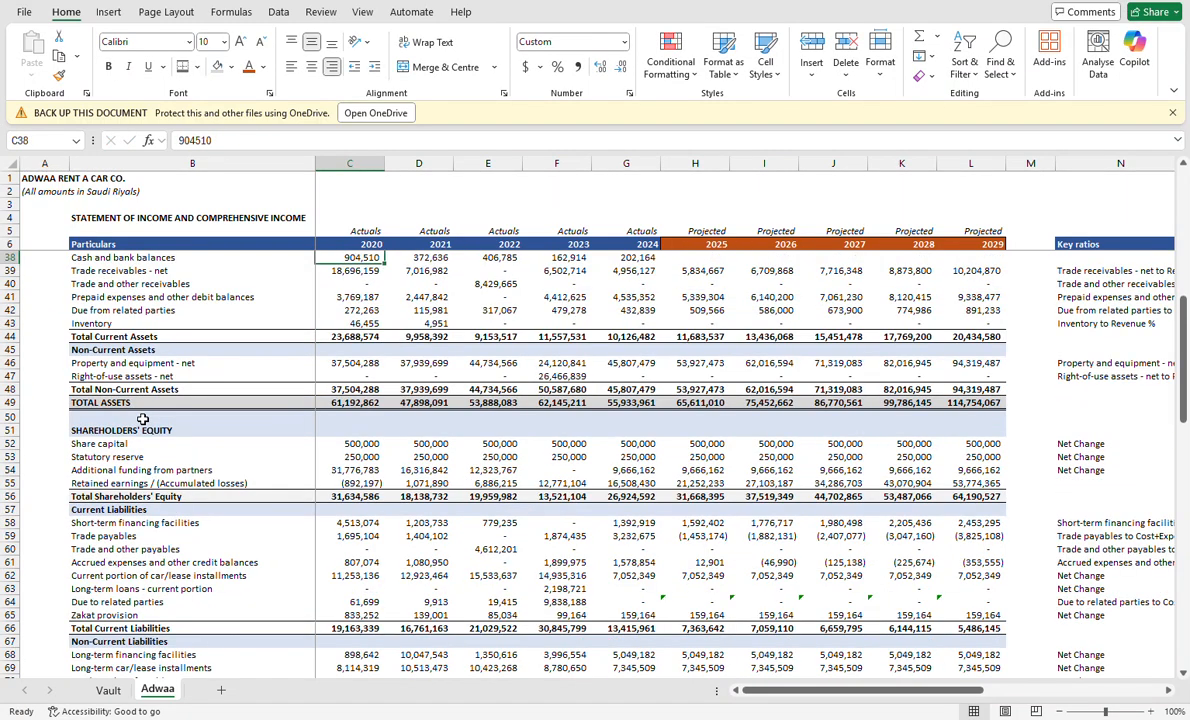
key("Up")
key("Up")
key("Return")
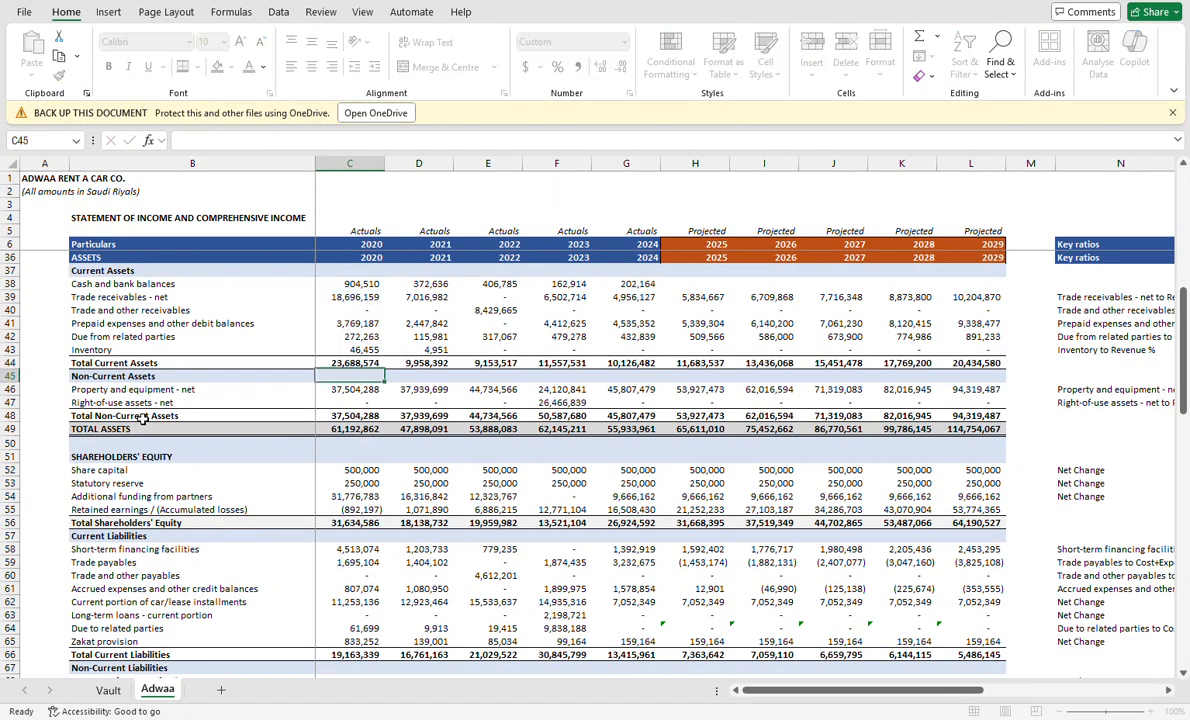
Inspect the 2020 retained earnings formula in C55 and clear it from the cell.
scroll(143, 420, "down", 5)
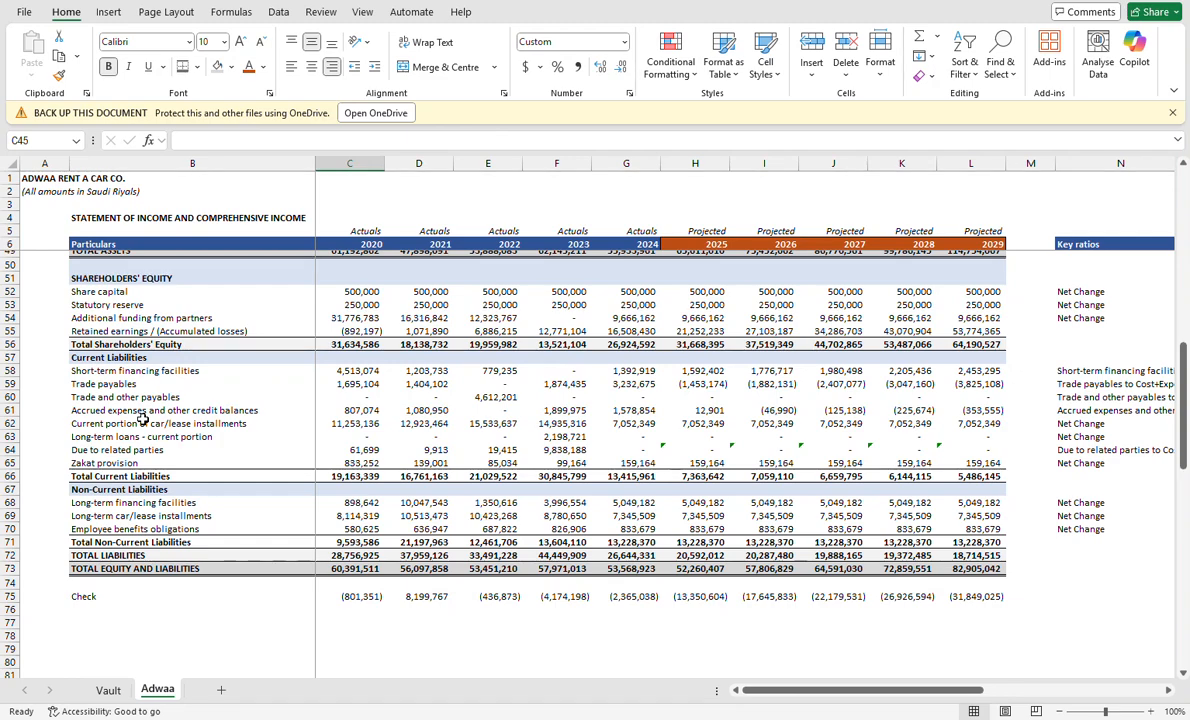
scroll(300, 375, "up", 1)
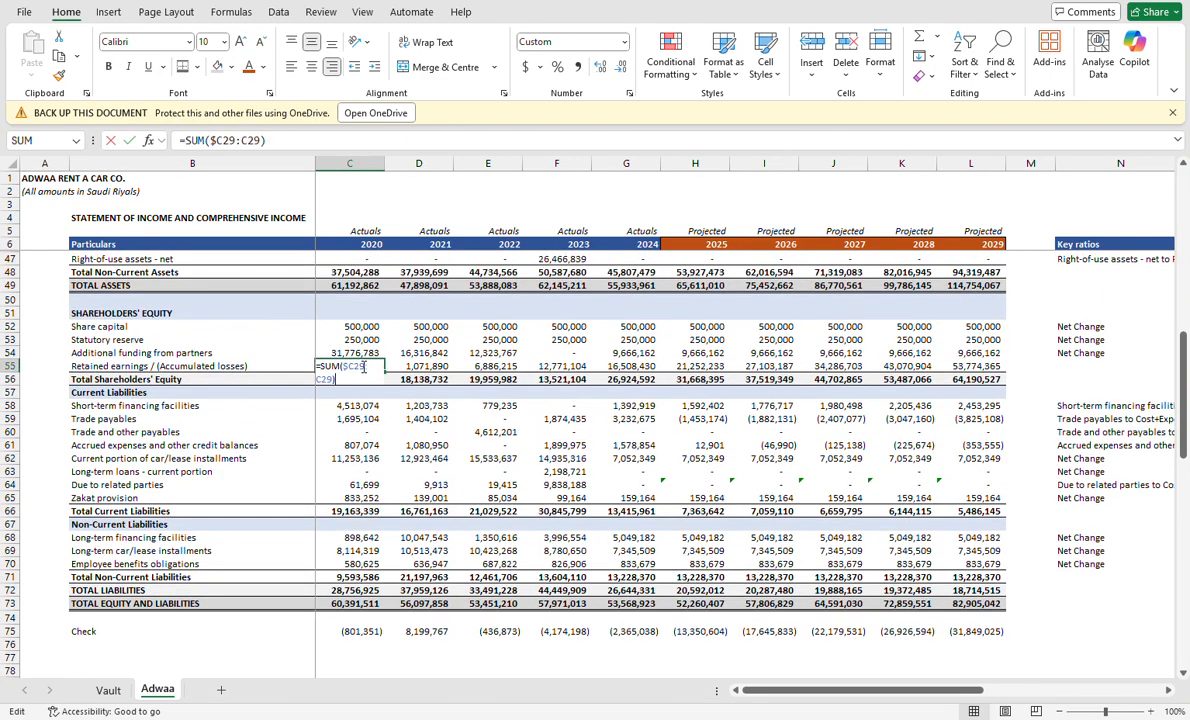
scroll(405, 296, "up", 5)
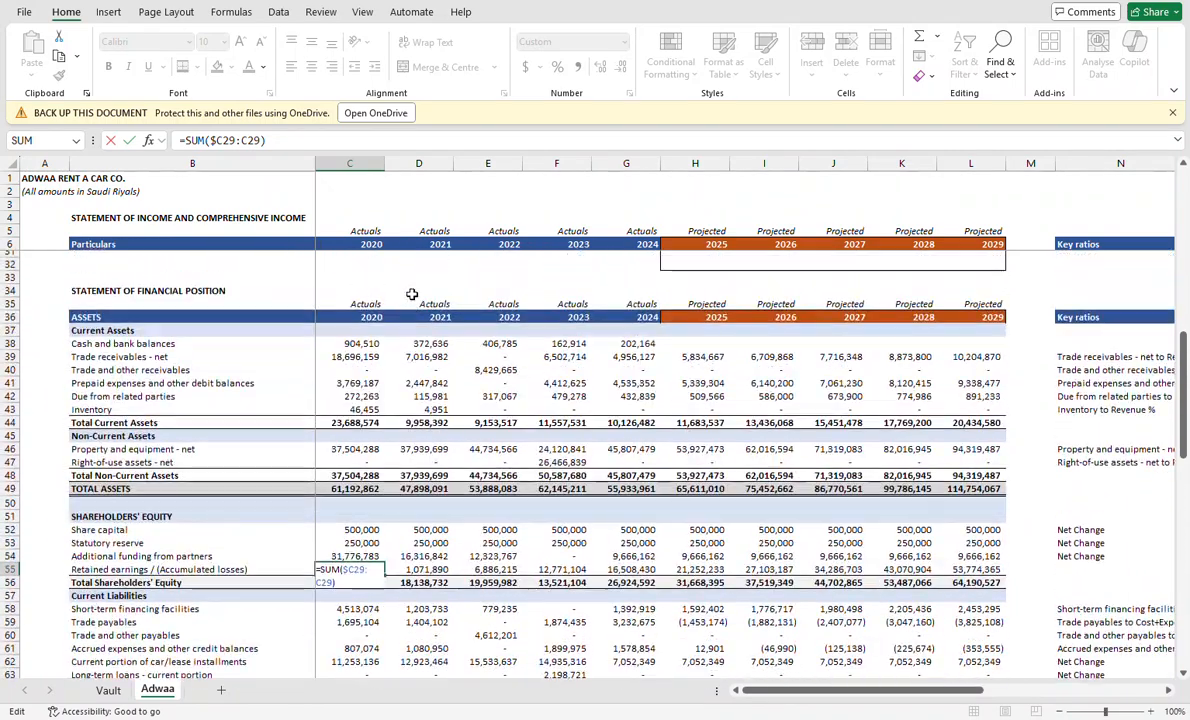
scroll(411, 294, "down", 2)
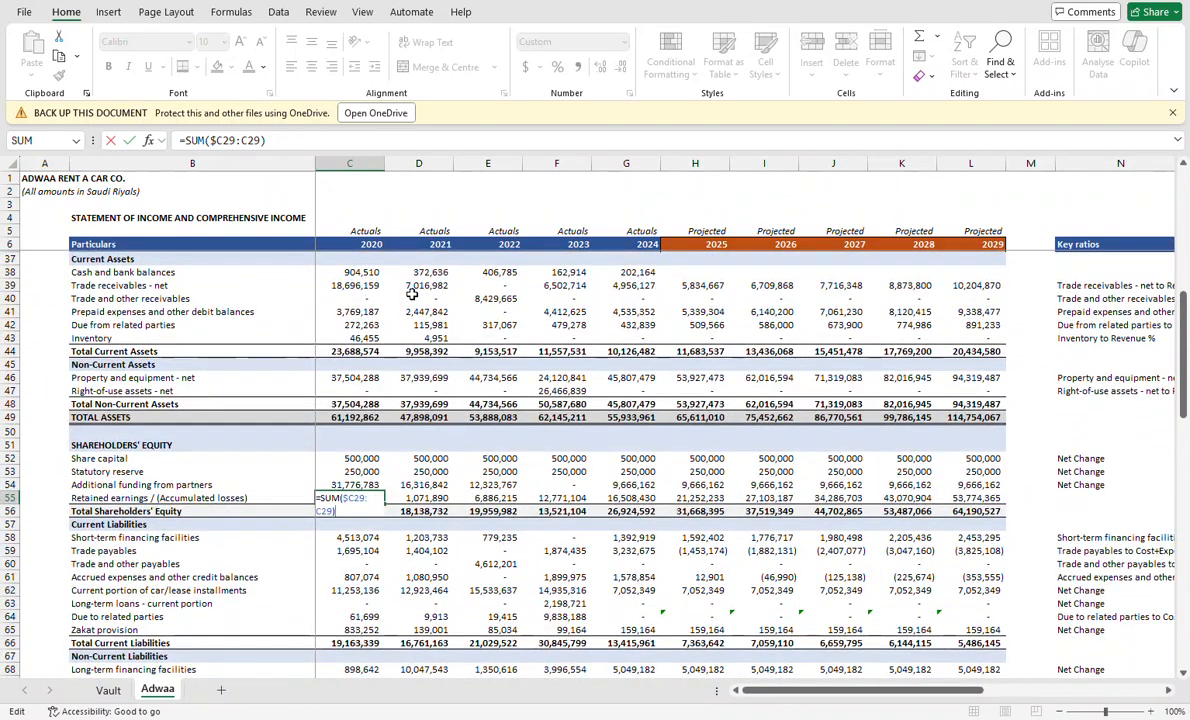
key("Escape")
key("Delete")
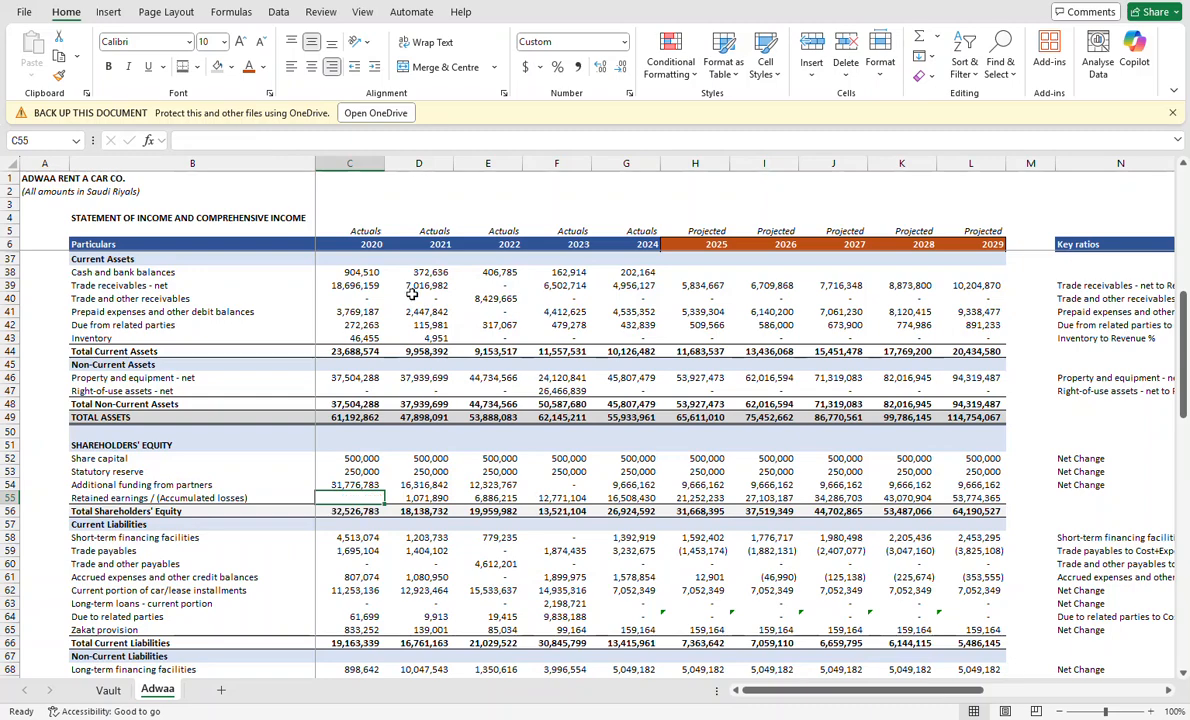
Copy the 2020 check difference from C75 and paste it as a value into the 2020 retained earnings cell, C55.
scroll(411, 294, "down", 4)
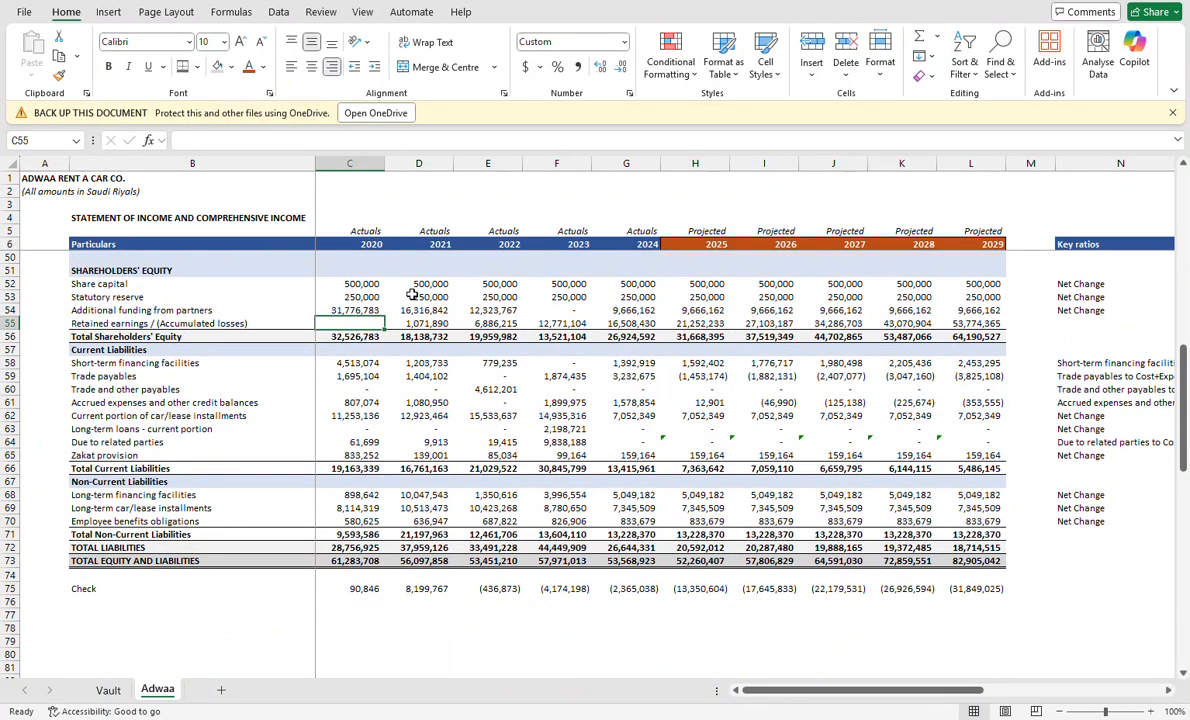
key("ctrl+Down")
key("ctrl+Down")
key("ctrl+Down")
key("ctrl+Up")
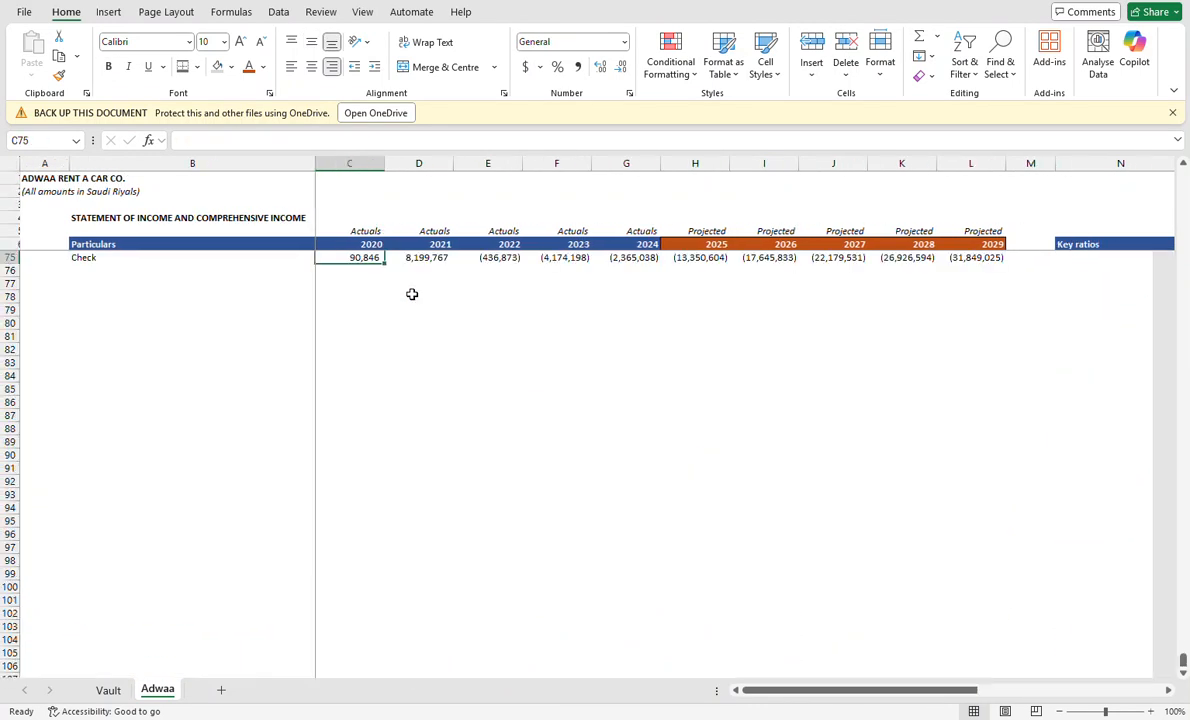
key("ctrl+c")
key("ctrl+Up")
key("ctrl+Up")
key("ctrl+Up")
key("ctrl+Up")
key("ctrl+Up")
key("ctrl+Up")
key("ctrl+Up")
key("ctrl+Up")
key("ctrl+Down")
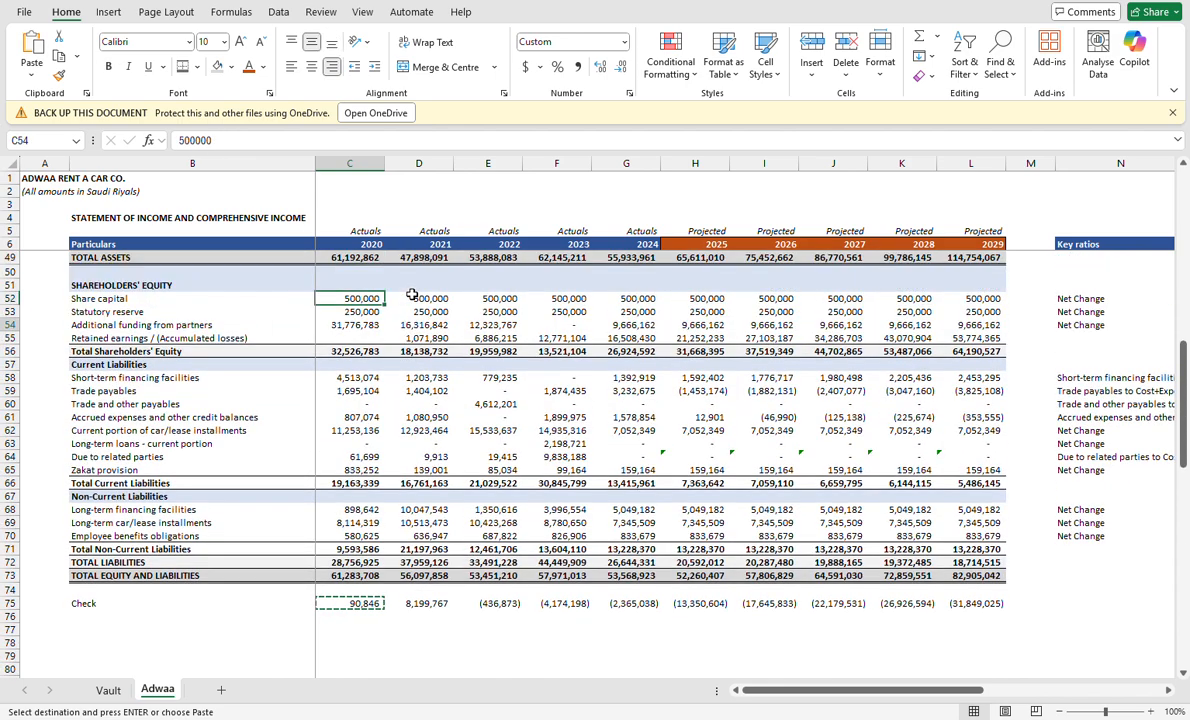
key("ctrl+shift+v")
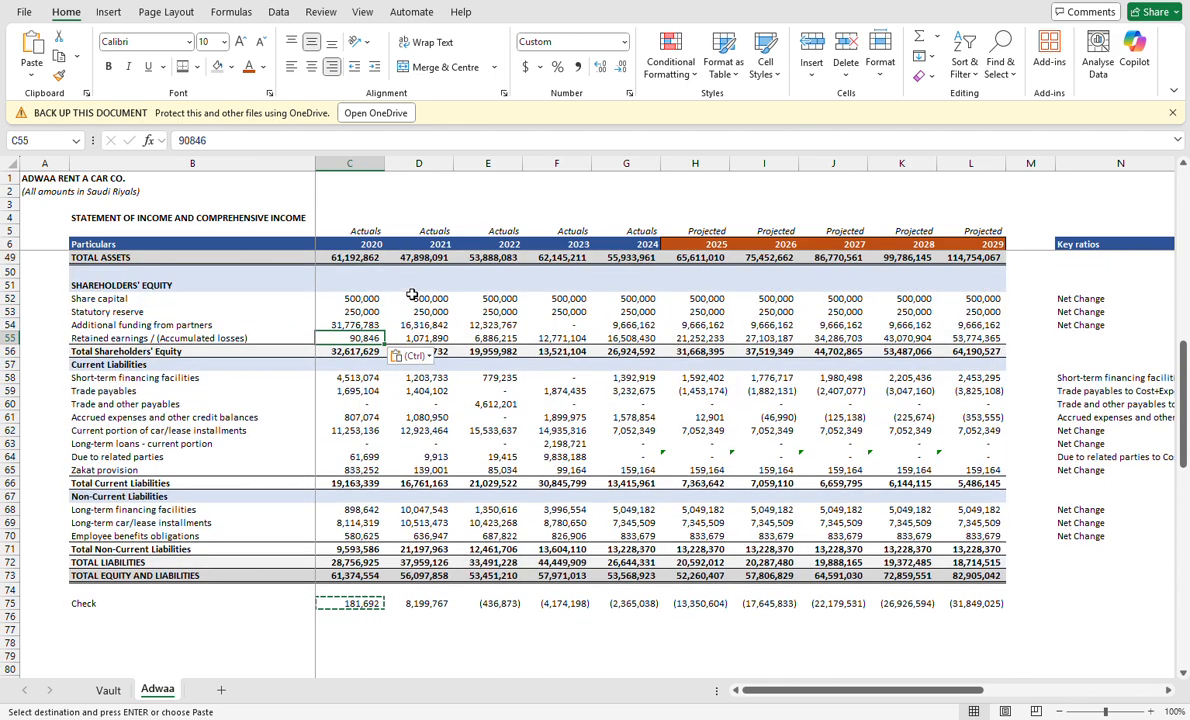
Change the 2020 retained earnings value in C55 to -90846 and review the check row.
key("F2")
key("Home")
type("-")
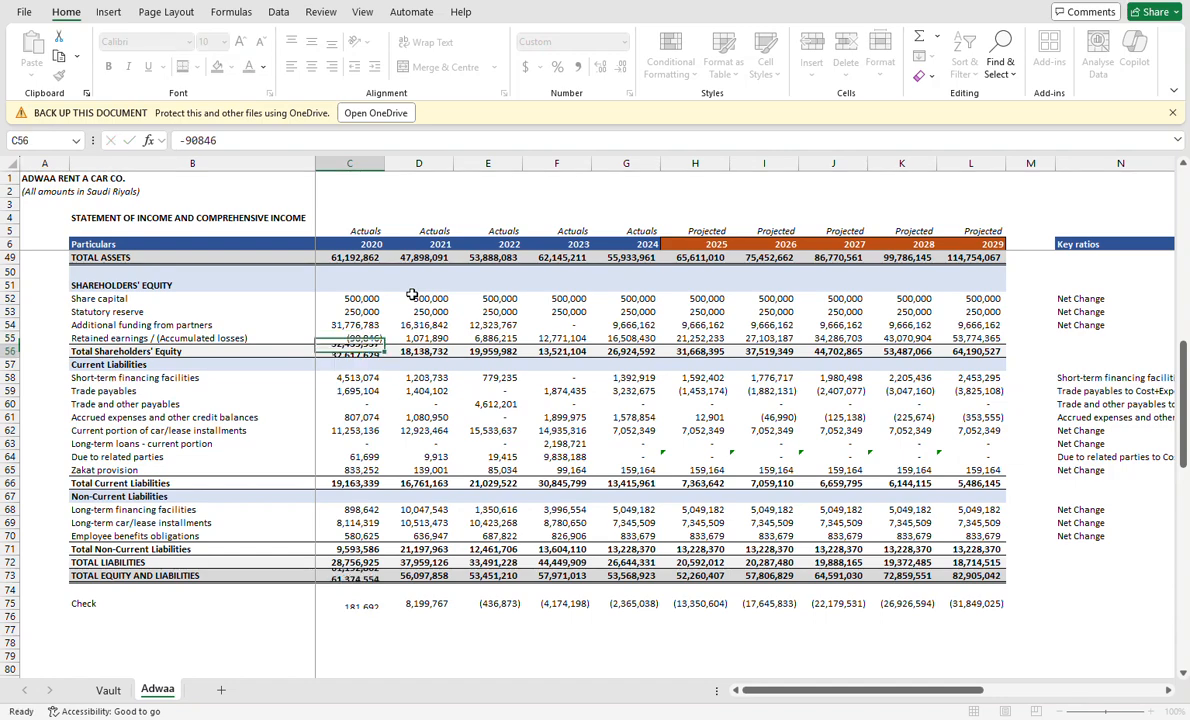
key("Tab")
scroll(412, 293, "up", 4)
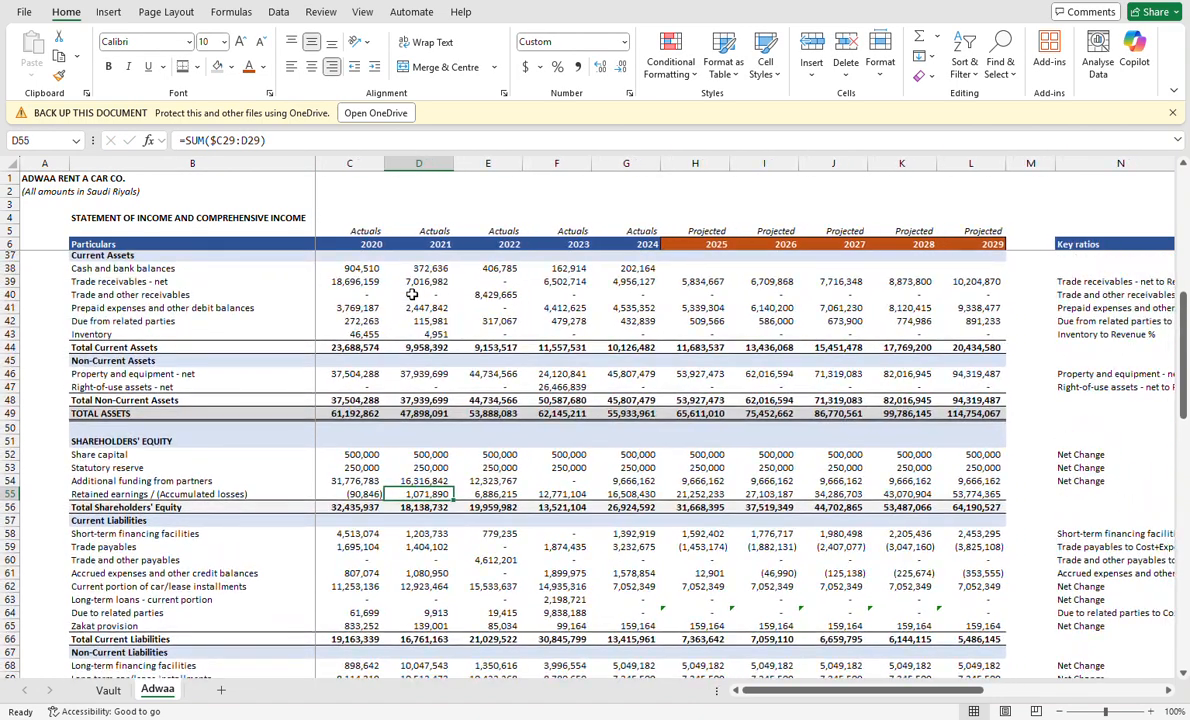
scroll(412, 293, "down", 8)
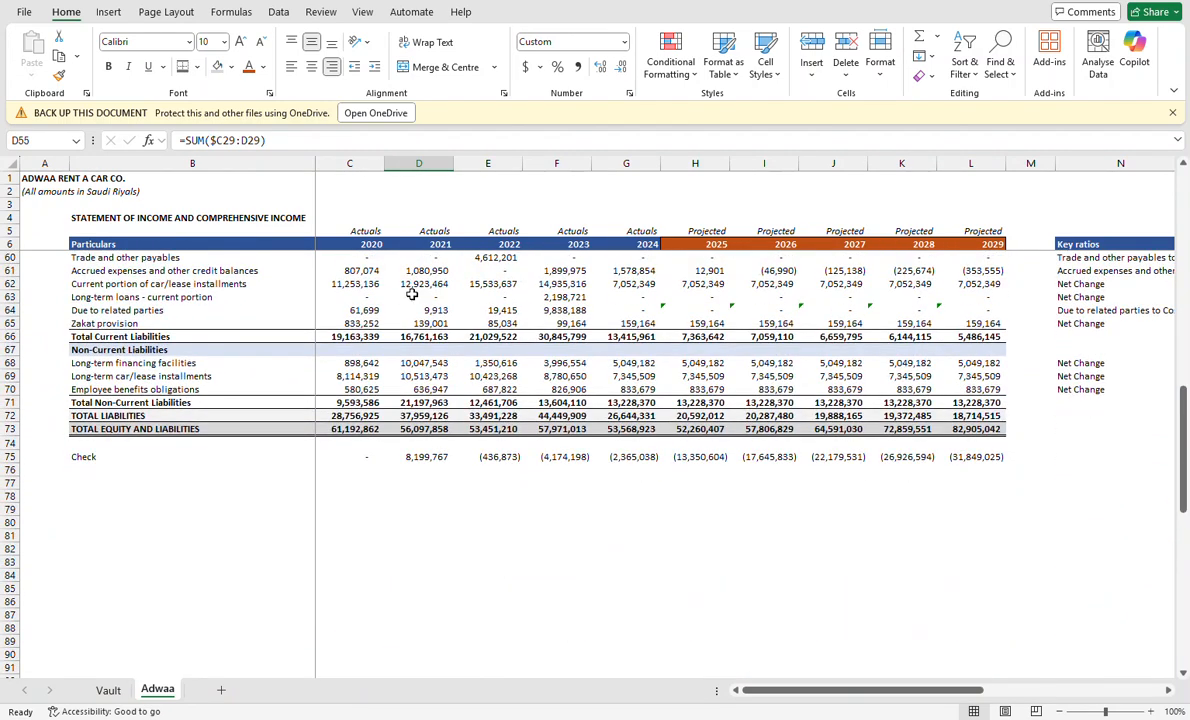
Copy the STATEMENT OF CASH FLOWS block, B67:K87, from the Vault sheet.
key("ctrl+Page_Up")
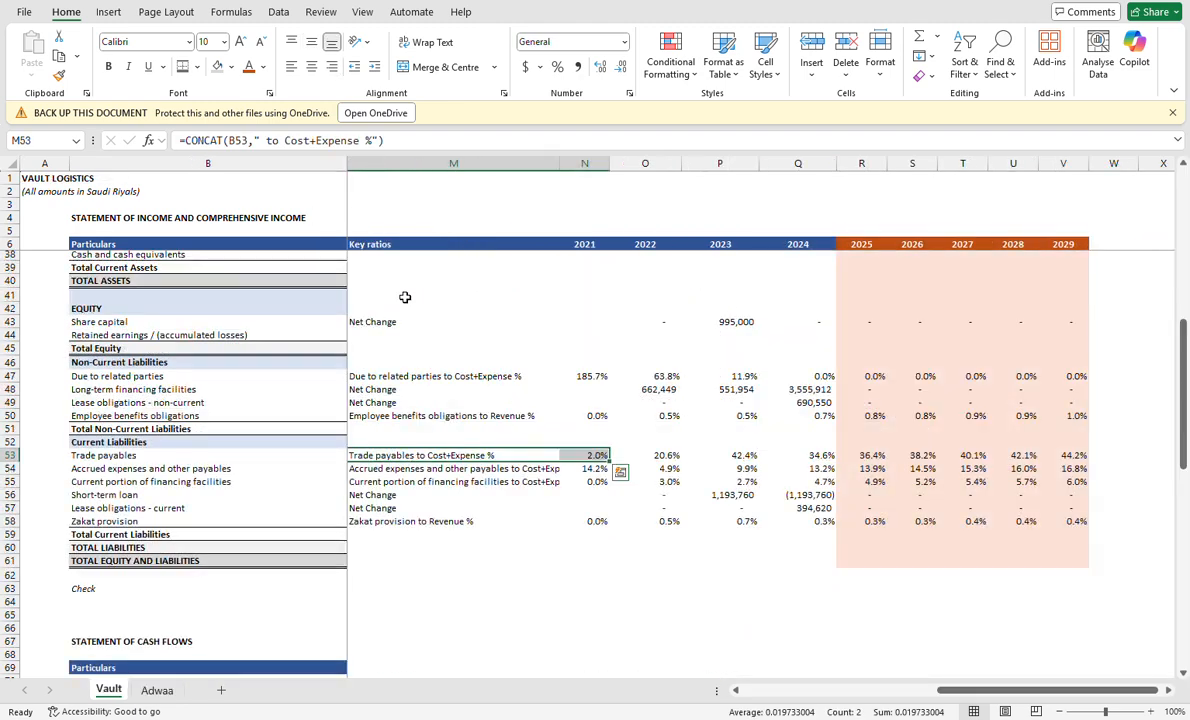
scroll(255, 541, "down", 8)
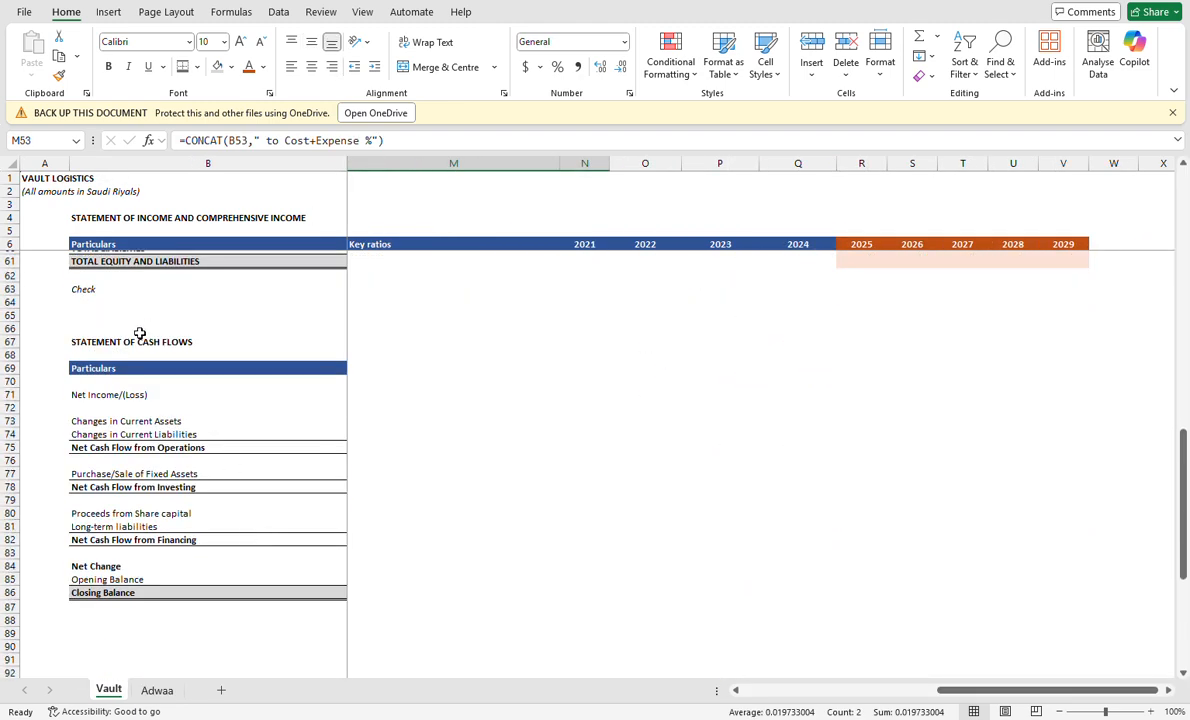
left_click(140, 333)
key("shift+Down")
key("shift+Down")
key("shift+Down")
key("shift+Down")
key("shift+Down")
key("shift+Down")
key("shift+Down")
key("shift+Down")
key("shift+Down")
key("shift+Down")
key("shift+Down")
key("shift+Down")
key("shift+Down")
key("shift+Down")
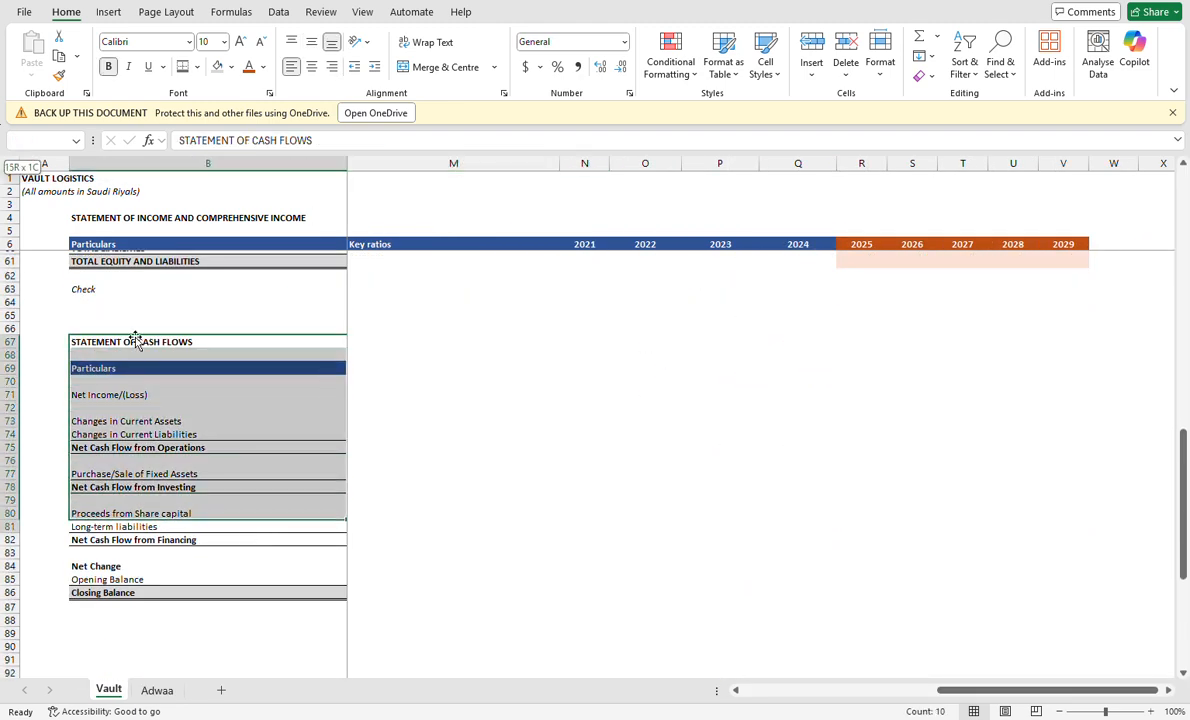
key("shift+Down")
key("shift+Down")
key("shift+Down")
key("shift+Down")
key("shift+Down")
key("shift+Down")
key("shift+Right")
key("shift+Right")
key("shift+Right")
key("shift+Right")
key("shift+Right")
key("shift+Right")
key("shift+Right")
key("shift+Right")
key("shift+Right")
key("ctrl+c")
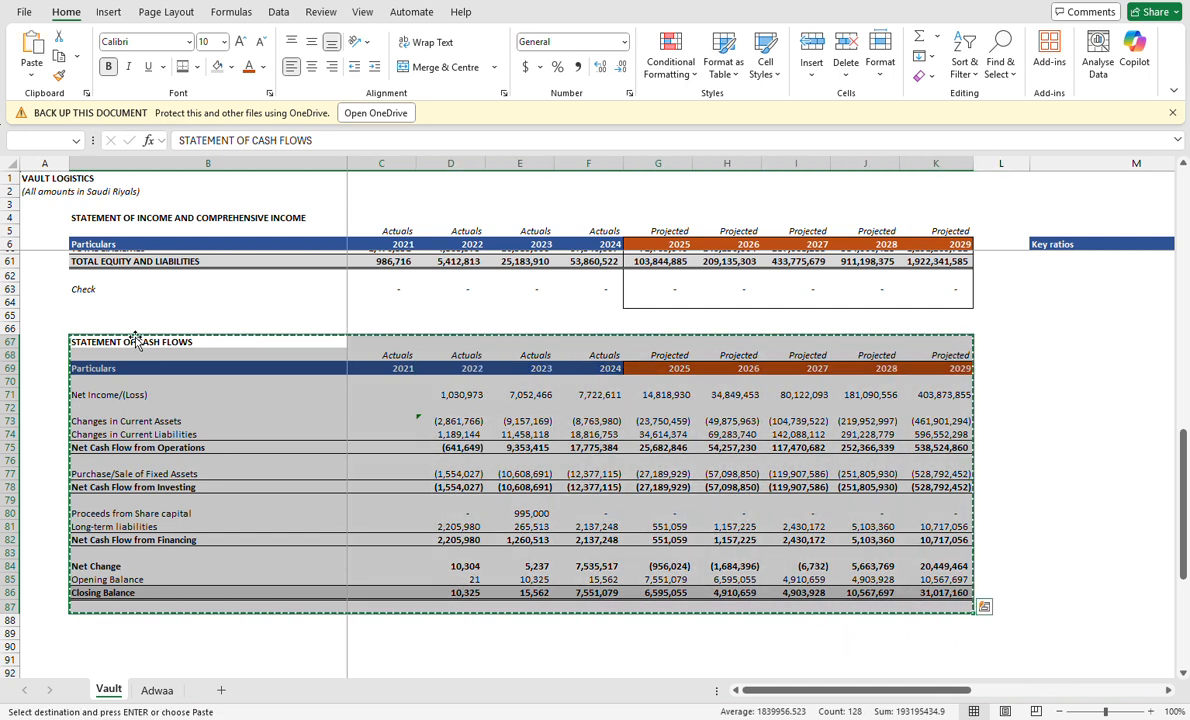
Paste the copied cash flow statement into the Adwaa sheet starting at B78.
key("ctrl+Page_Down")
left_click(126, 493)
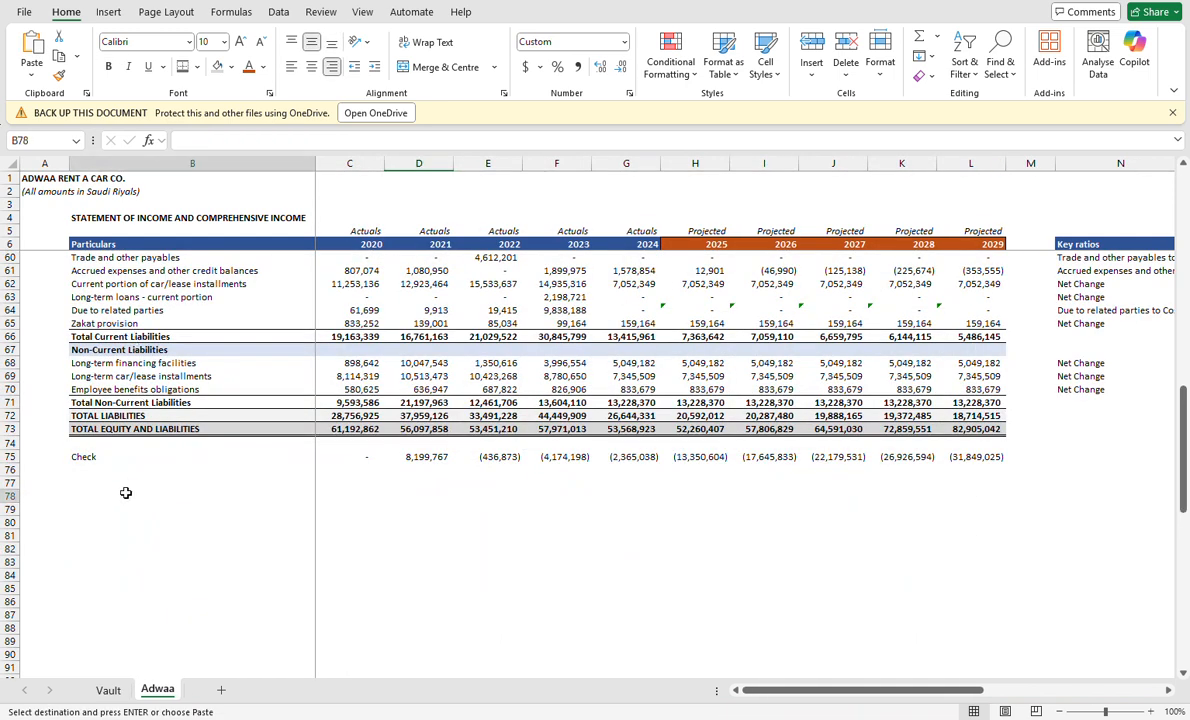
key("Return")
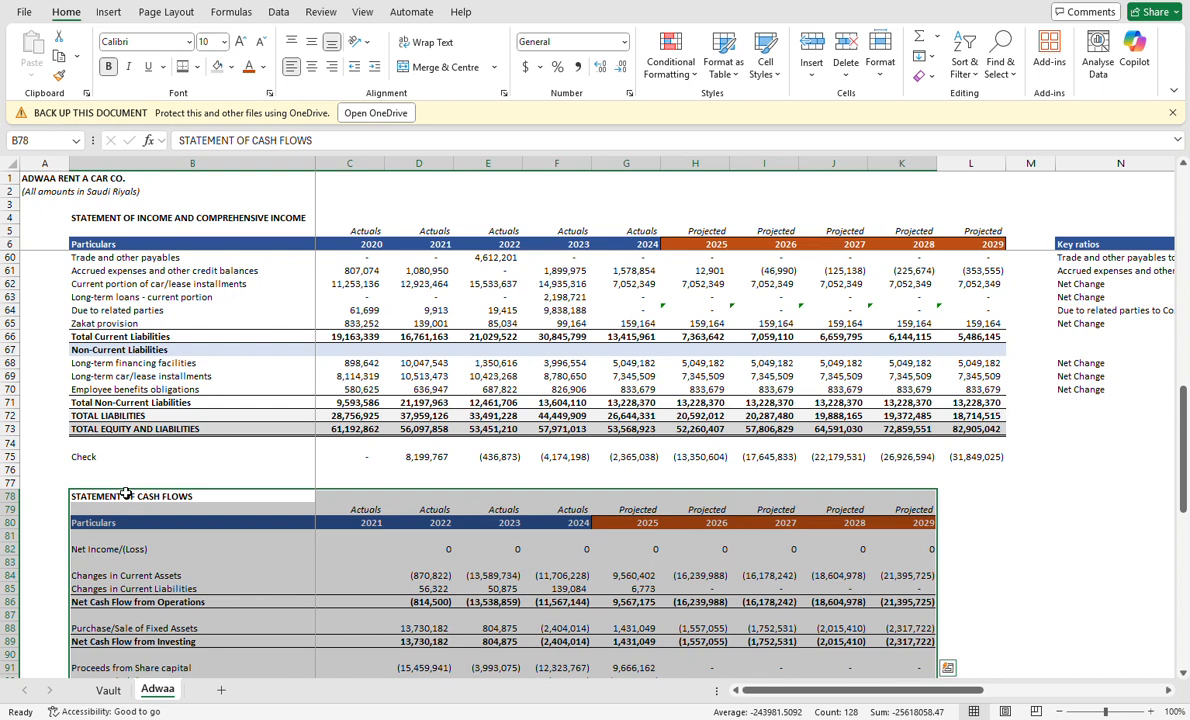
Move the cash flow block C79:K98 one column over to start at D79, aligning its years with the statements above.
key("Down")
key("Down")
key("Right")
key("Up")
key("shift+Down")
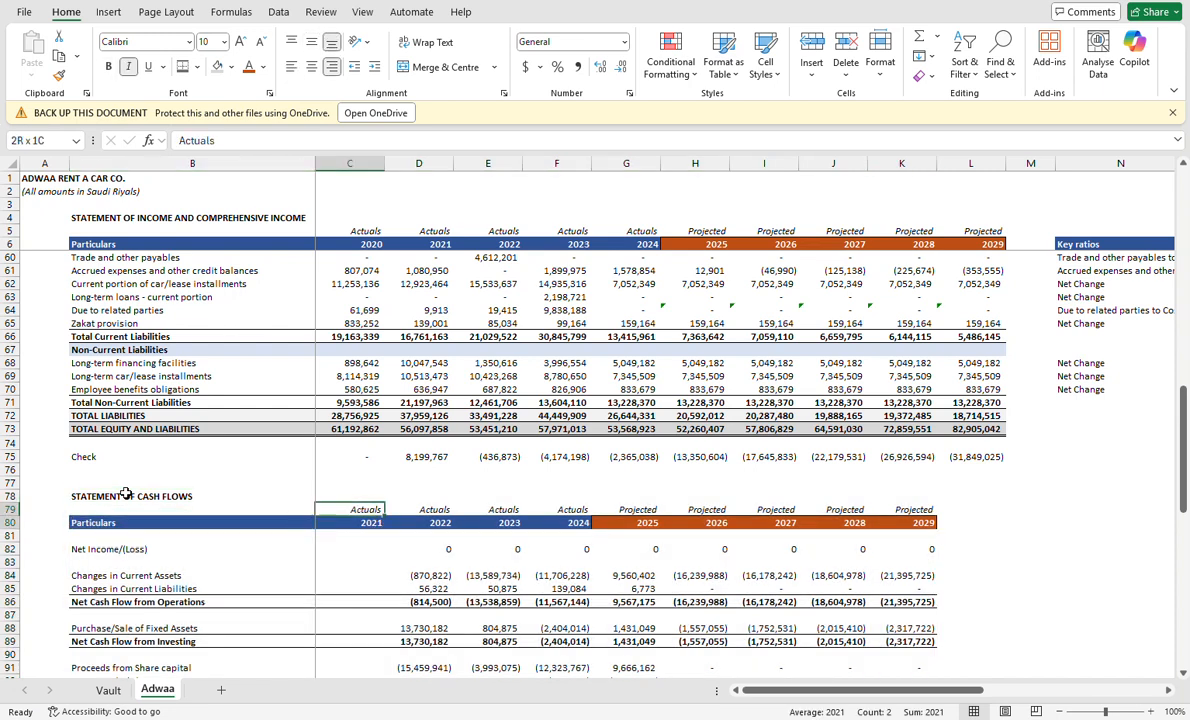
scroll(126, 493, "down", 6)
key("shift+Right")
key("shift+Down")
key("shift+Down")
key("shift+Down")
key("shift+Down")
key("shift+Down")
key("shift+Down")
key("shift+Down")
key("shift+Down")
key("shift+Down")
key("shift+Down")
key("shift+Down")
key("shift+Down")
key("shift+Down")
key("shift+Down")
key("shift+Down")
key("shift+Down")
key("shift+Down")
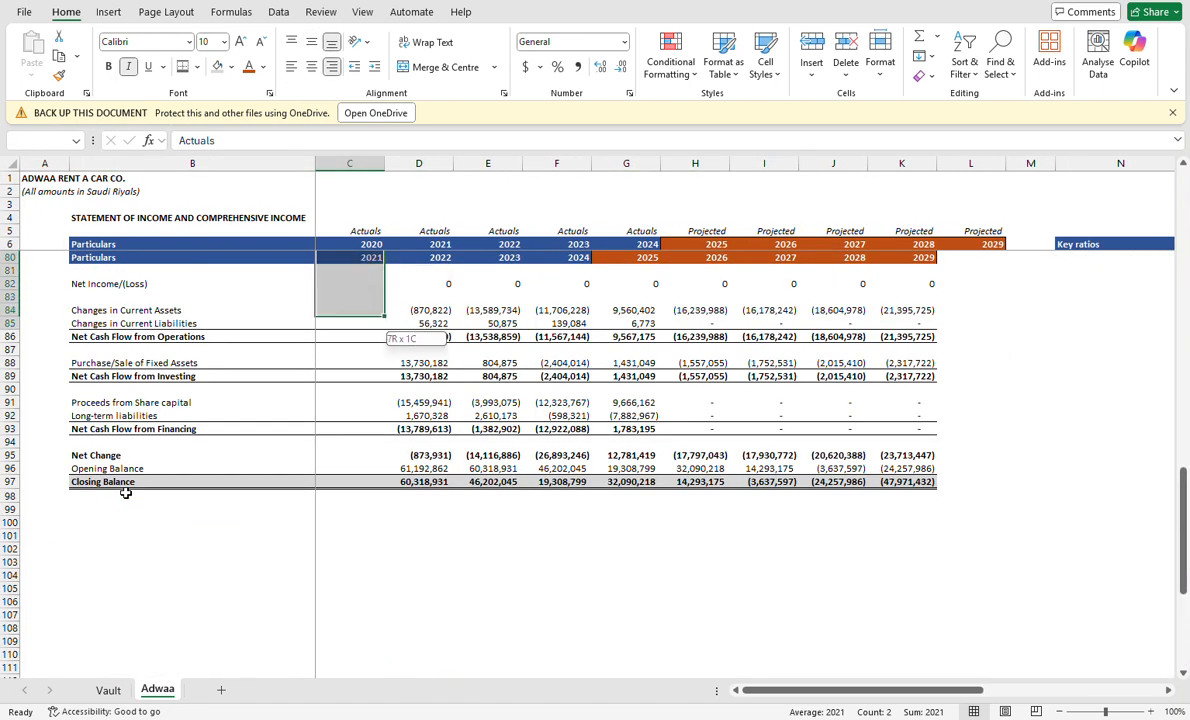
key("shift+Right")
key("shift+Right")
key("shift+Right")
key("shift+Right")
key("shift+Right")
key("shift+Right")
key("shift+Right")
key("shift+Down")
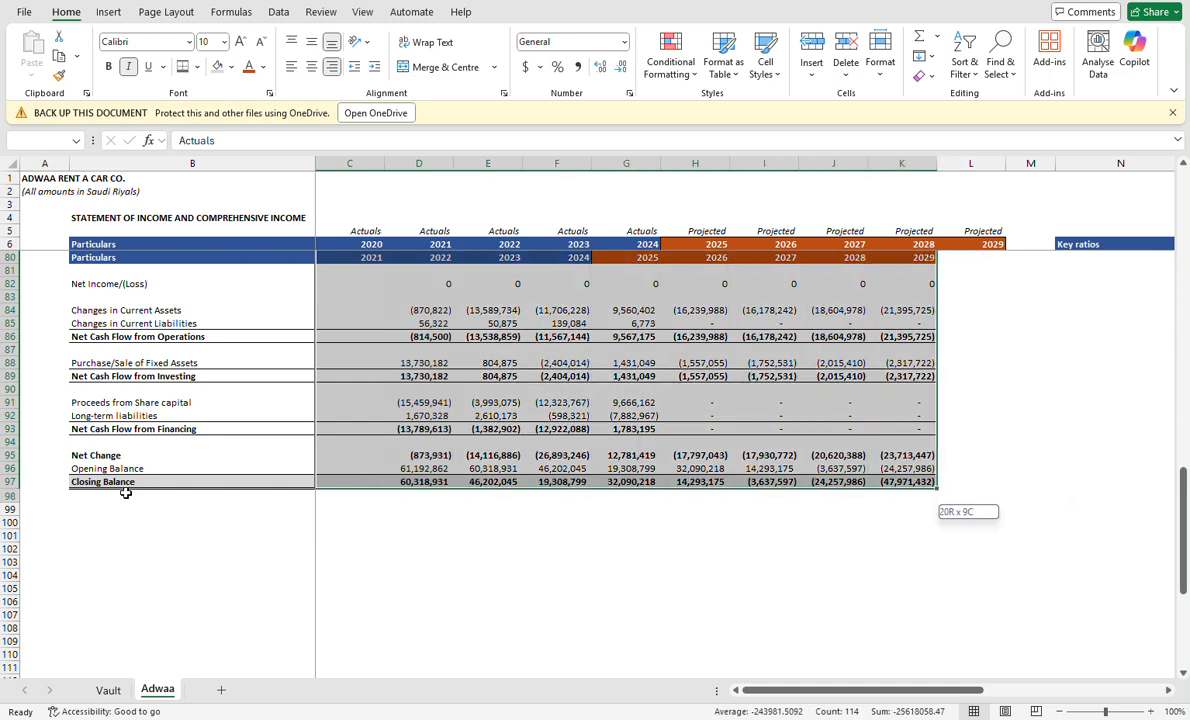
key("ctrl+x")
key("Right")
key("ctrl+v")
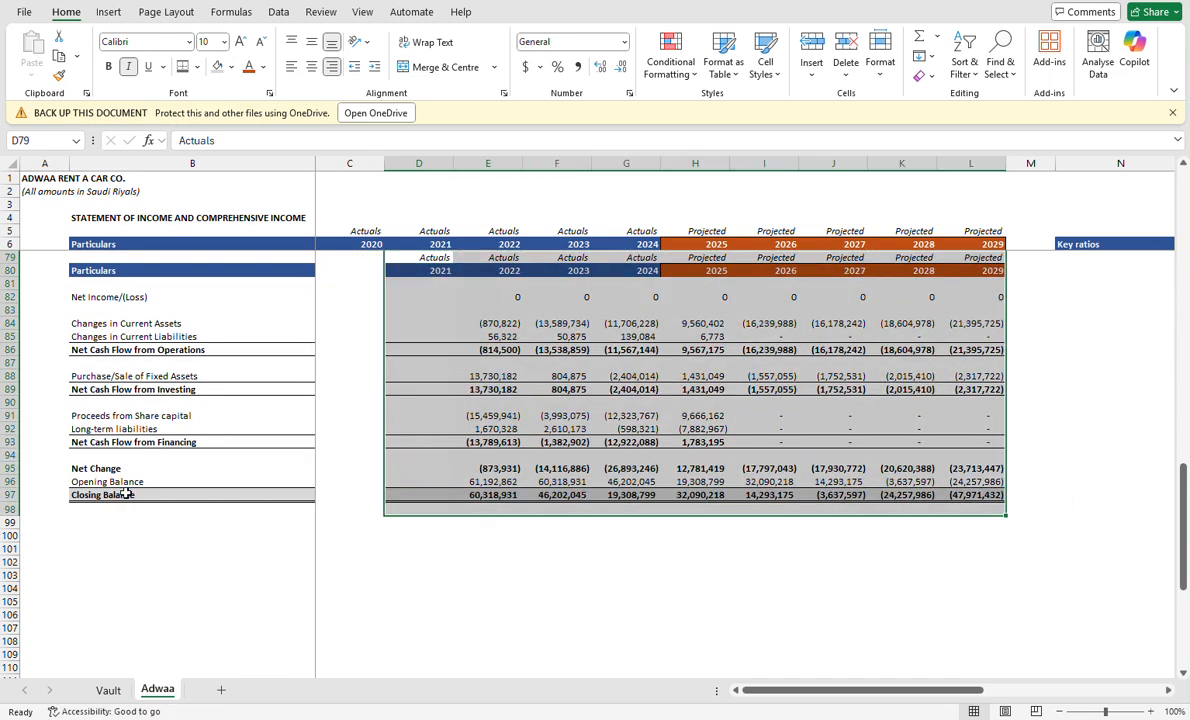
Copy the 2021 cash flow column, D80:D97, into column C starting at C80.
key("Down")
key("shift+Down")
key("shift+Down")
key("shift+Down")
key("shift+Down")
key("shift+Down")
key("shift+Down")
key("shift+Down")
key("shift+Down")
key("shift+Down")
key("shift+Down")
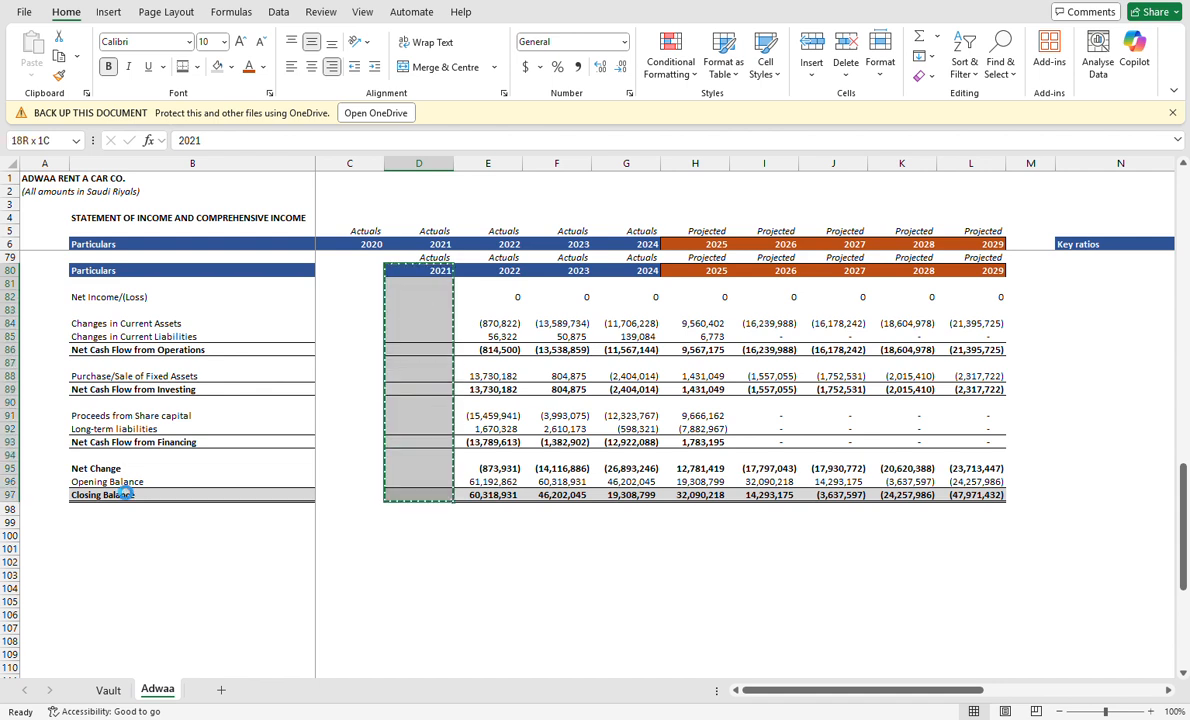
key("Left")
key("Return")
Set the cash flow year header in C80 to 2020, with the Actuals label above it in C79.
key("Left")
key("Right")
type("20")
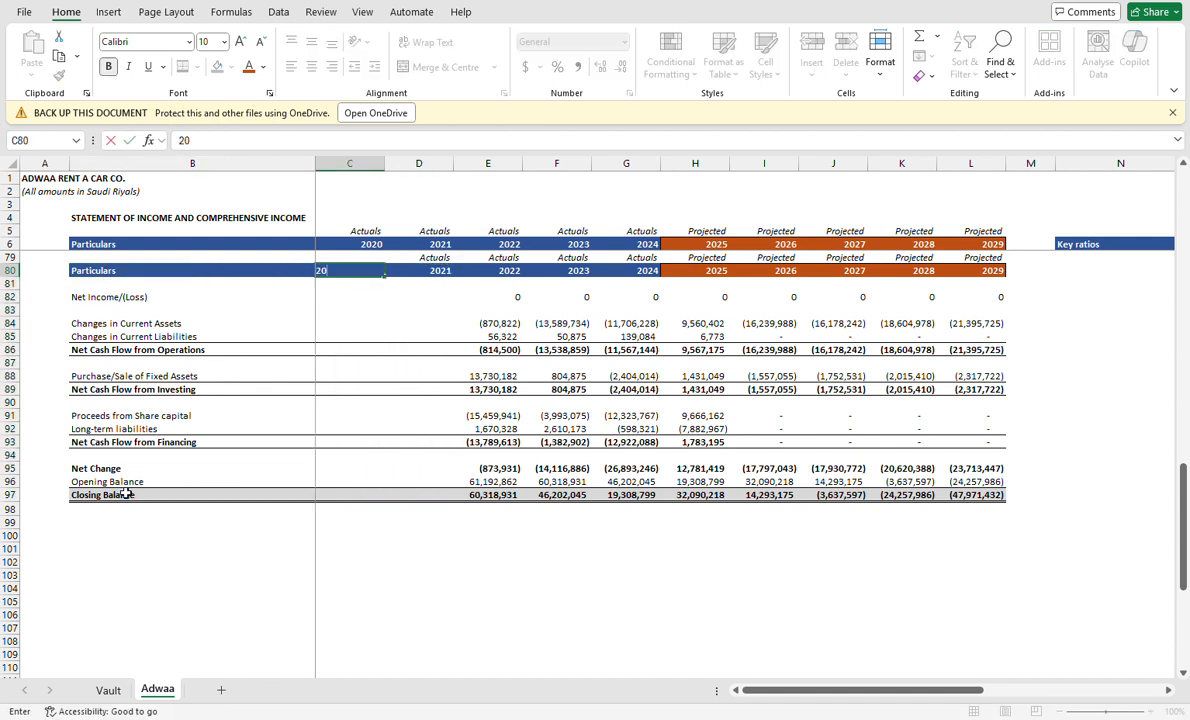
type("20")
key("Return")
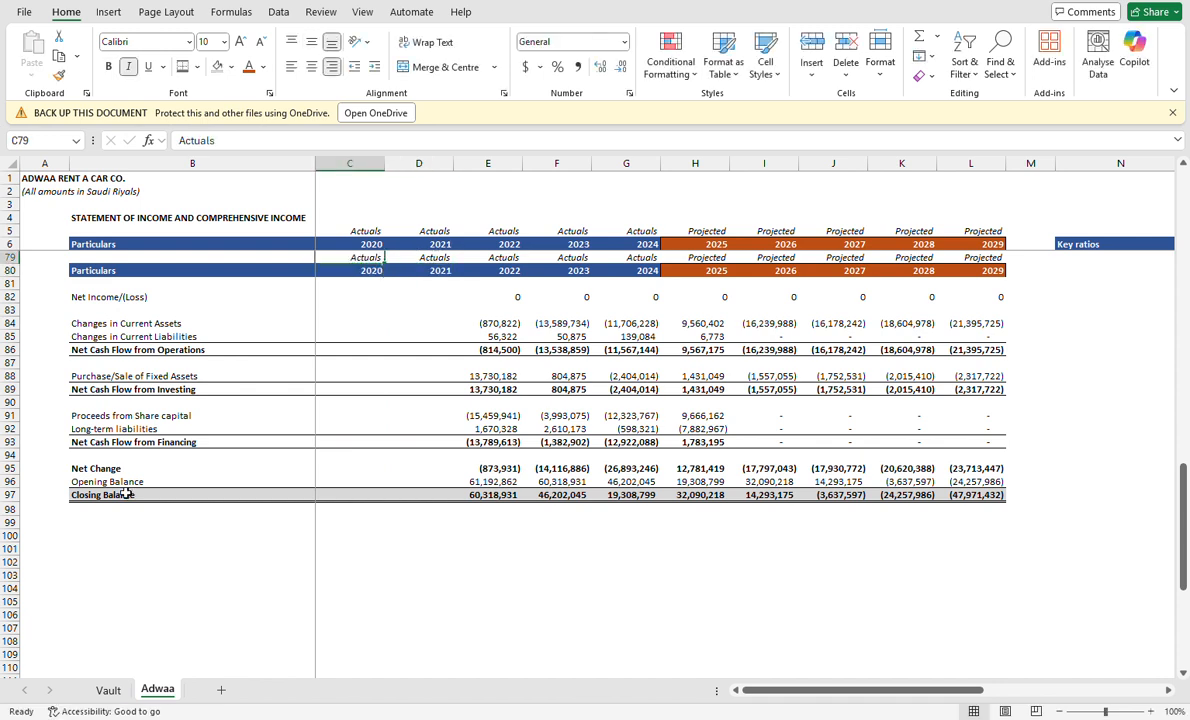
Copy the 2022 cash flow column, E82:E97, into the 2021 column starting at D82.
key("Down")
key("Right")
key("Right")
key("shift+Down")
key("shift+Down")
key("shift+Down")
key("shift+Down")
key("shift+Down")
key("shift+Down")
key("shift+Down")
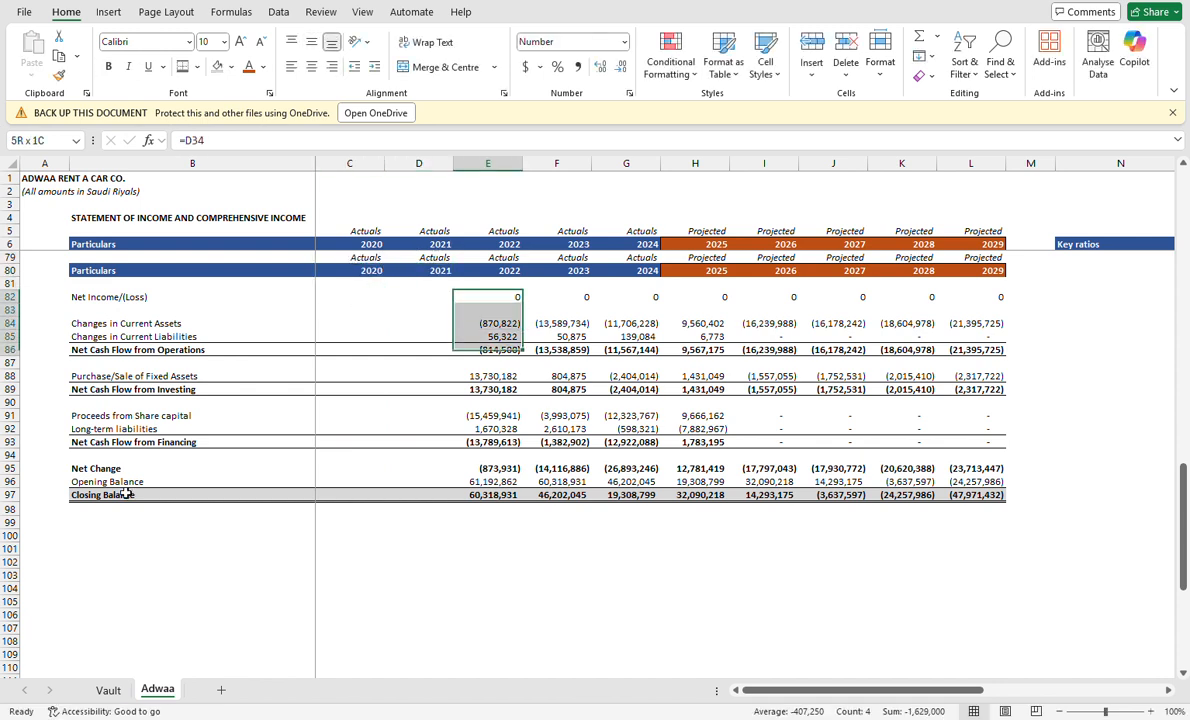
key("shift+Down")
key("shift+Down")
key("shift+Down")
key("shift+Down")
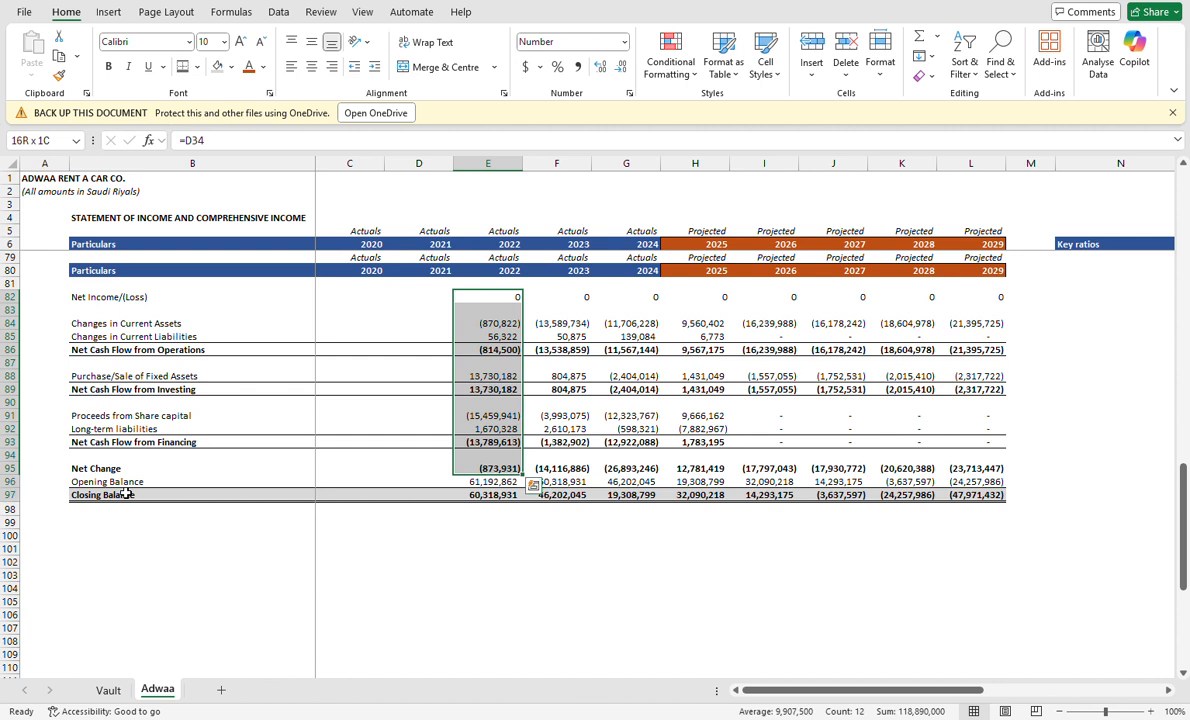
key("ctrl+c")
key("Left")
key("ctrl+v")
key("Down")
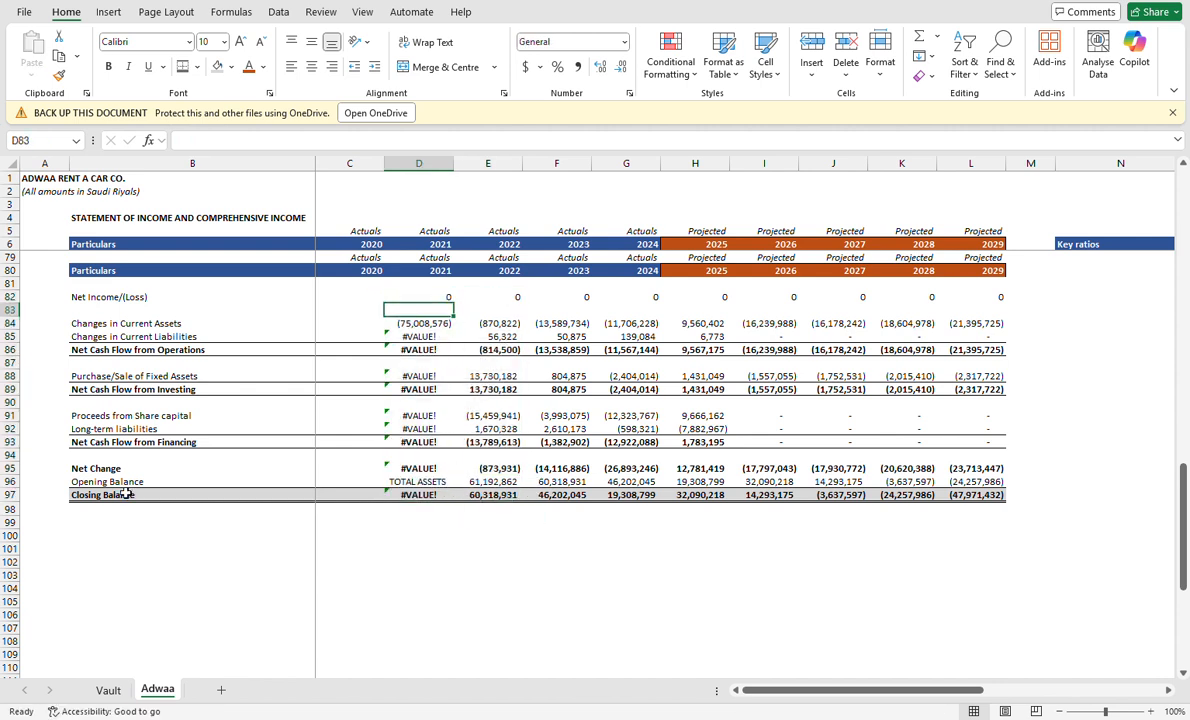
Inspect the net change formula in E95 and link the 2022 opening balance in E96 to the 2021 closing balance, =D97.
key("Down")
key("Down")
key("Down")
key("Down")
key("Down")
key("Down")
key("Down")
key("Down")
key("Down")
key("Down")
key("Down")
key("Right")
key("F2")
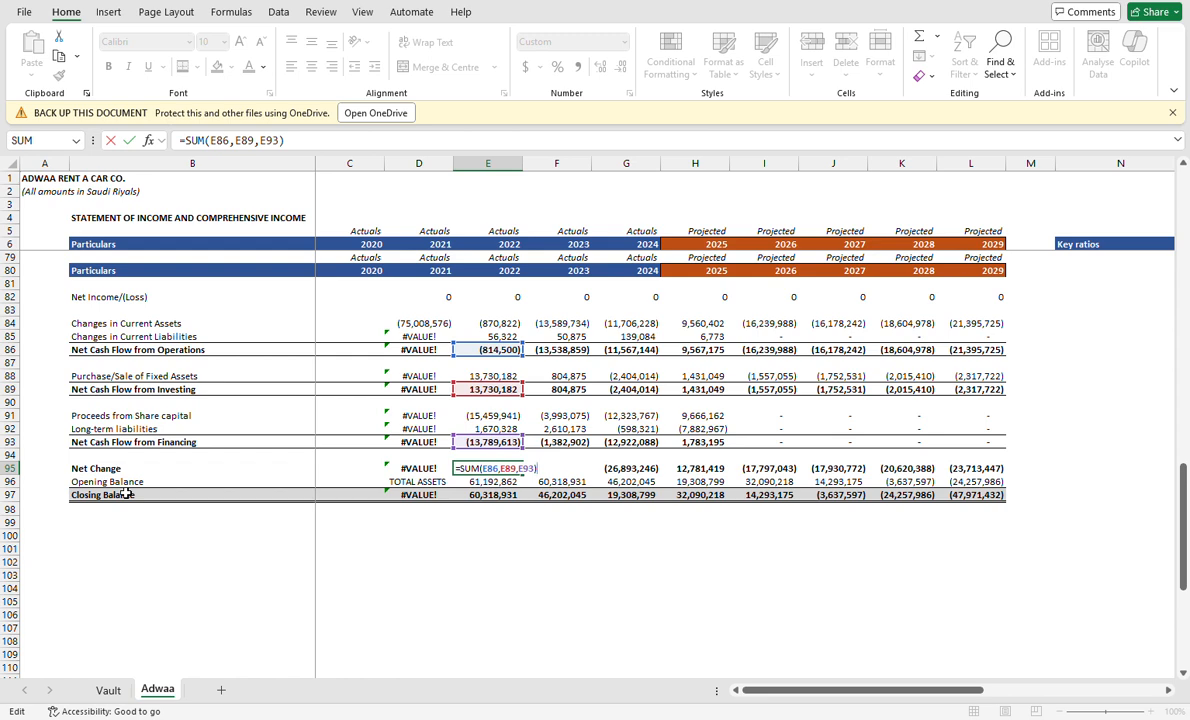
key("Return")
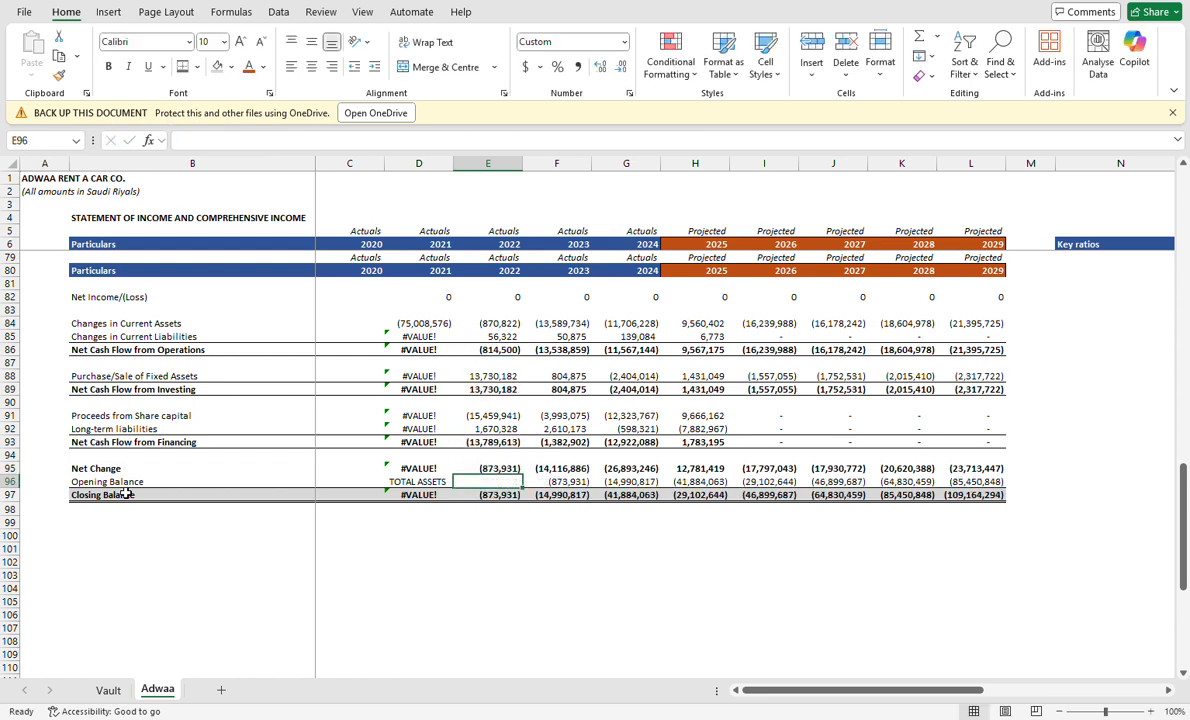
type("=")
key("Up")
key("ctrl+Return")
type("=")
key("Left")
key("Down")
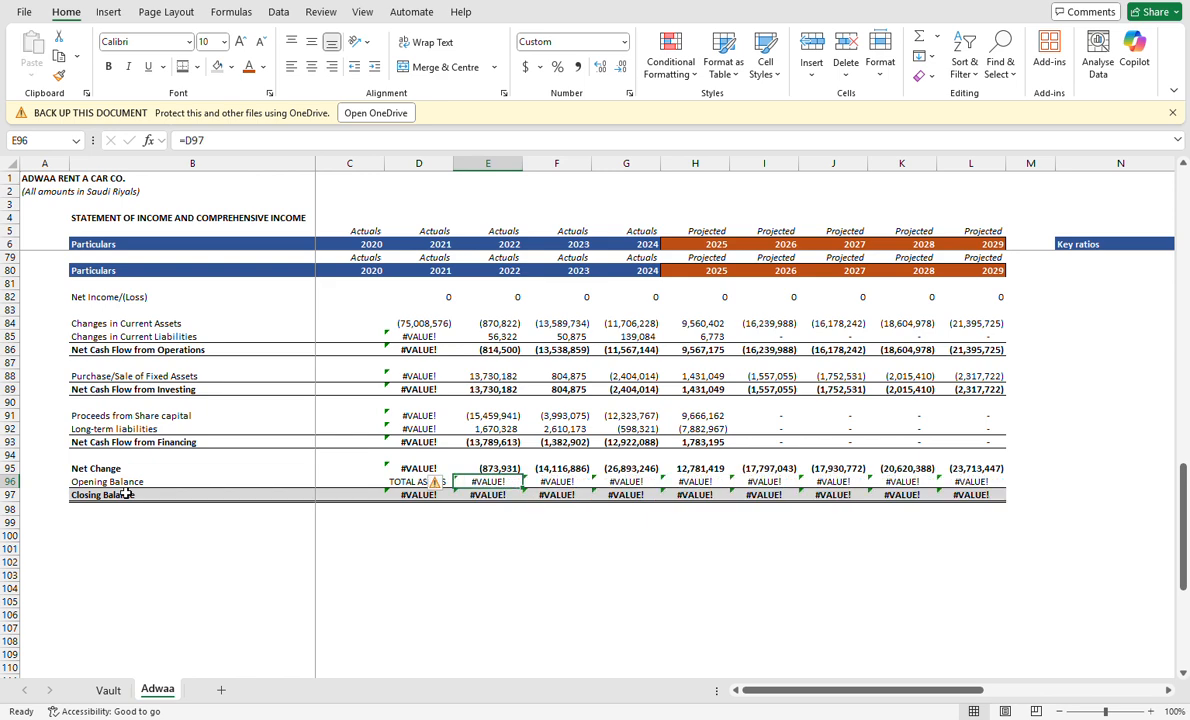
key("ctrl+Return")
Link the 2021 Net Income/(Loss) in cash flow cell D82 to the 2021 total comprehensive income, D29.
key("Left")
key("Left")
scroll(125, 492, "up", 4)
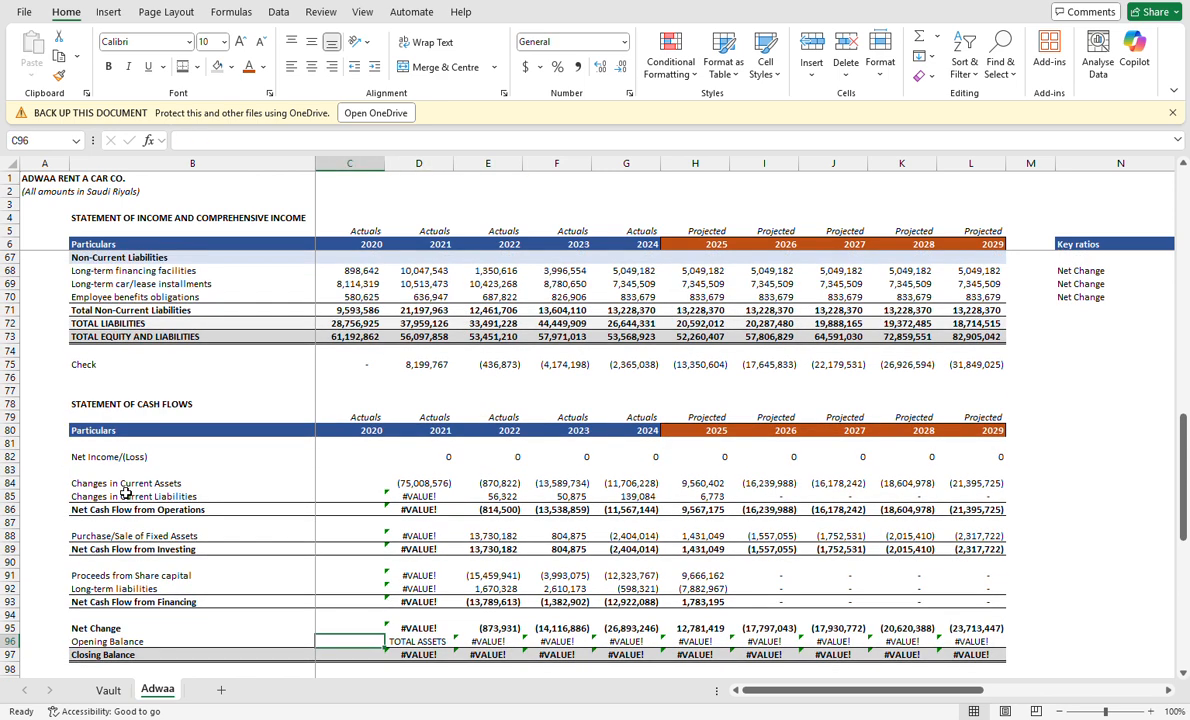
key("Up")
key("Up")
key("Up")
key("Up")
key("Up")
key("Up")
key("Up")
key("Up")
key("Up")
key("Up")
key("Up")
key("Up")
key("Up")
key("Up")
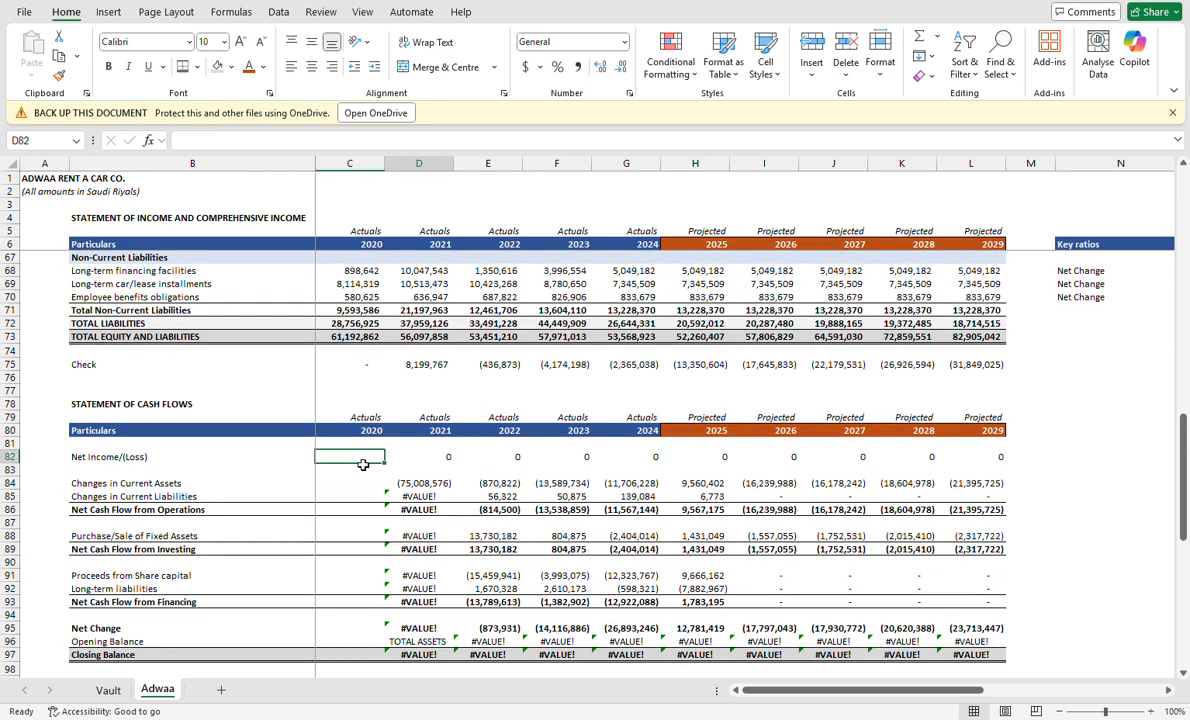
key("Right")
key("F2")
scroll(363, 464, "up", 16)
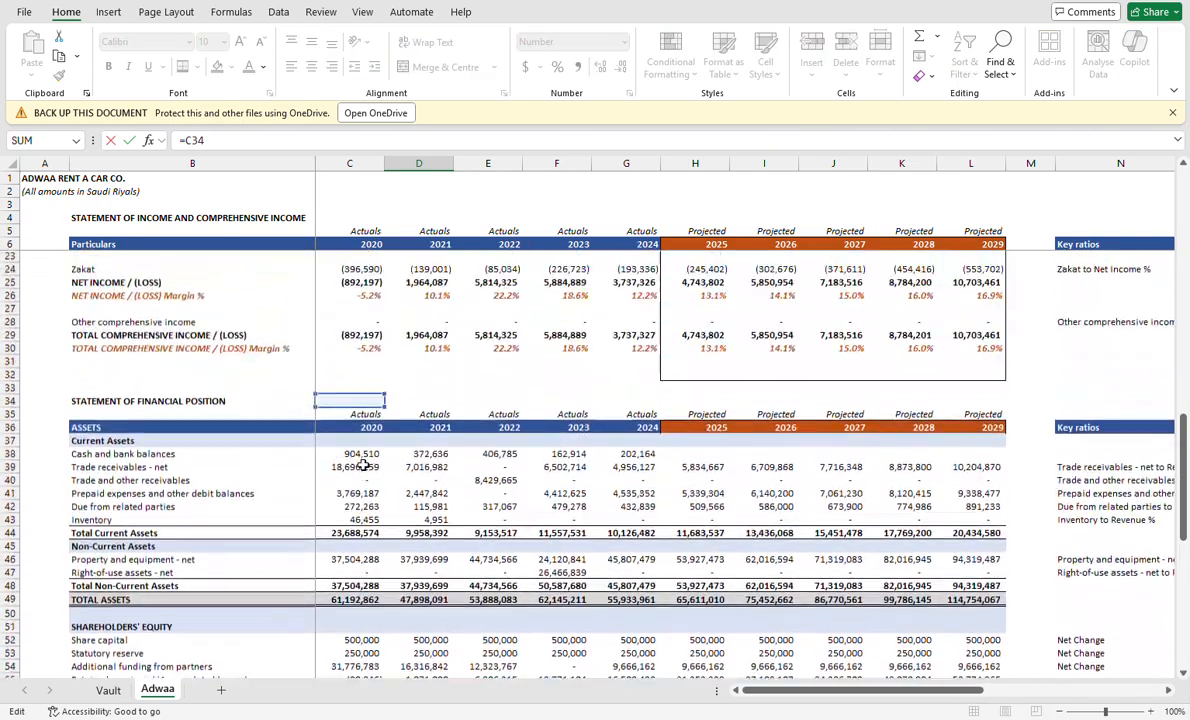
left_click_drag(358, 450, 430, 400)
key("ctrl+Return")
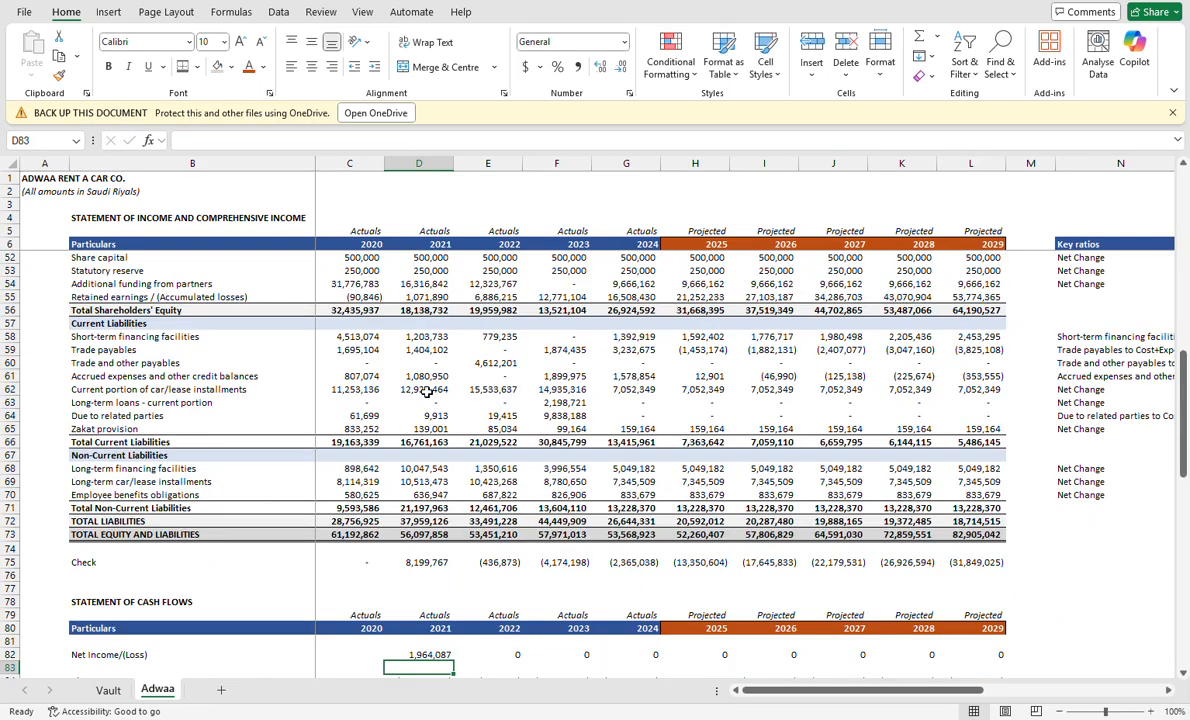
Fill the cash flow statement's Net Income/(Loss) formula from D82 across through 2029 in L82.
key("shift+Right")
key("shift+Right")
key("shift+Right")
key("shift+Right")
key("shift+Right")
key("shift+Right")
key("shift+Right")
key("shift+Right")
key("ctrl+r")
Try shifting the second sum range in the 2021 Changes in Current Assets formula, D84, to D46:D48.
key("Down")
key("Down")
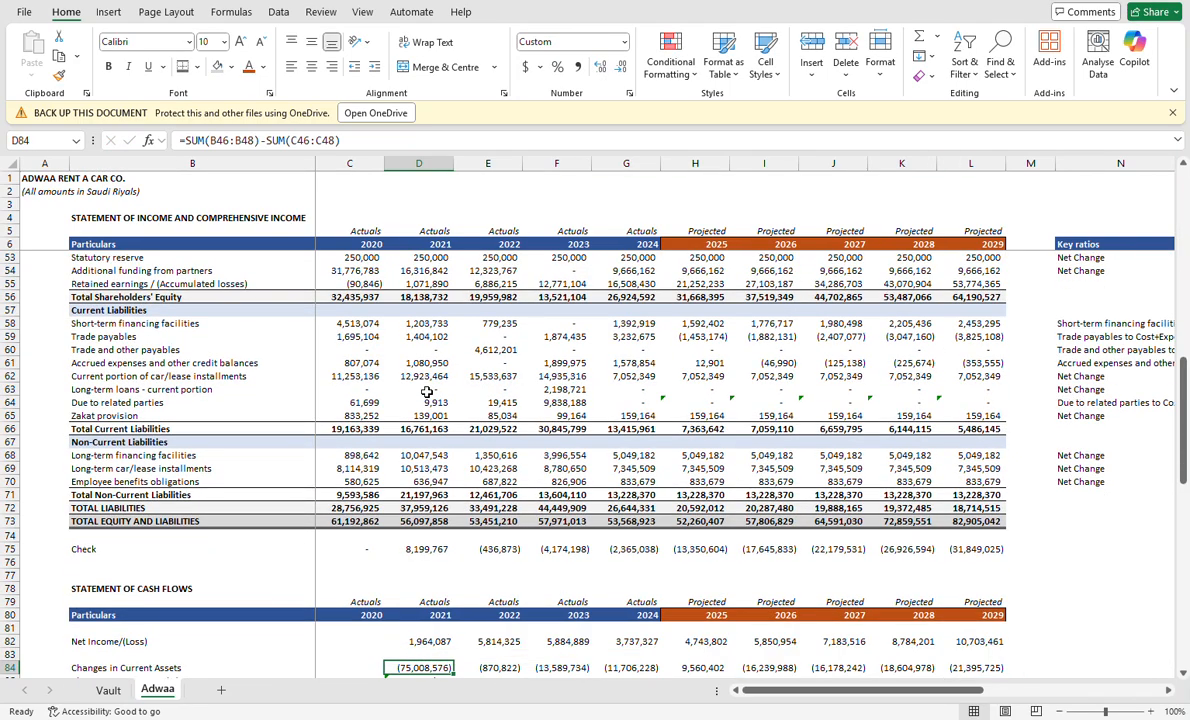
key("F2")
scroll(426, 392, "up", 12)
scroll(426, 392, "down", 4)
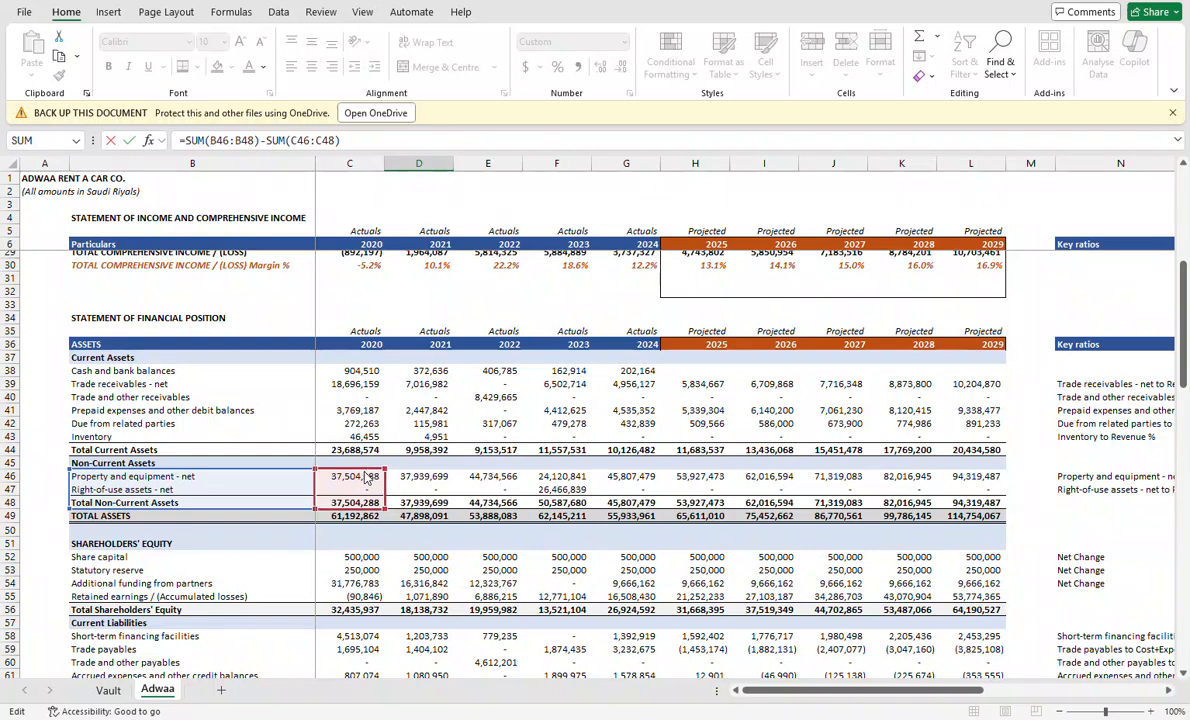
left_click_drag(367, 476, 416, 484)
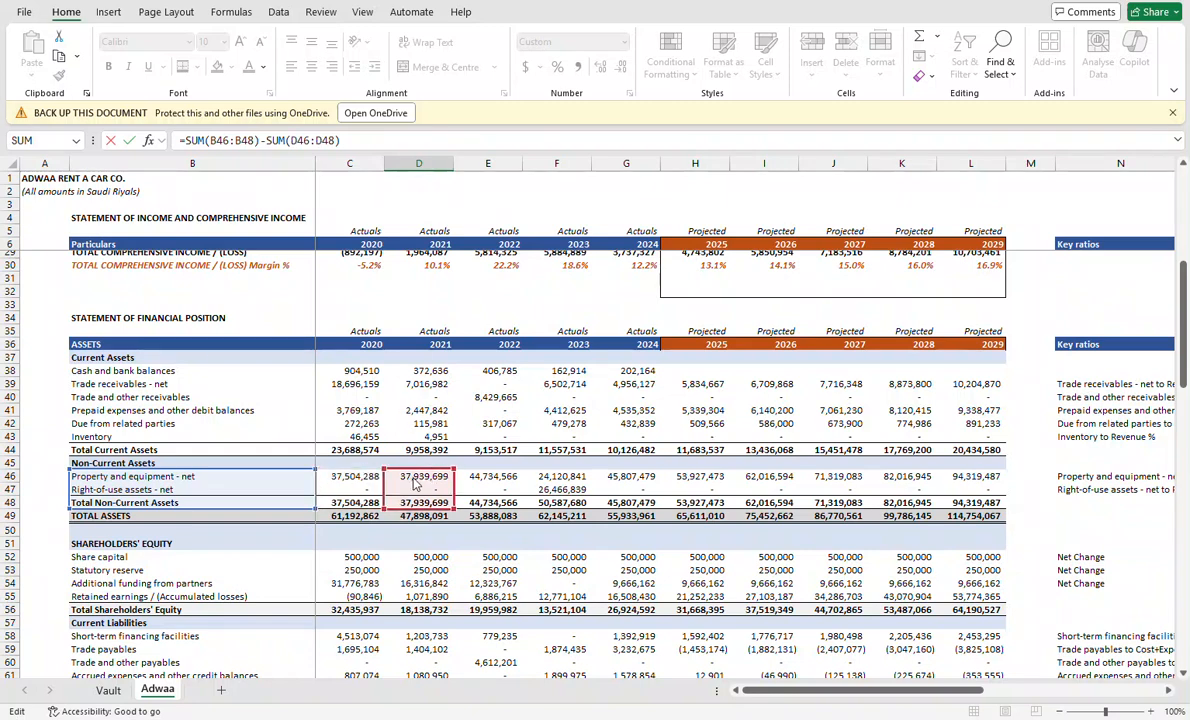
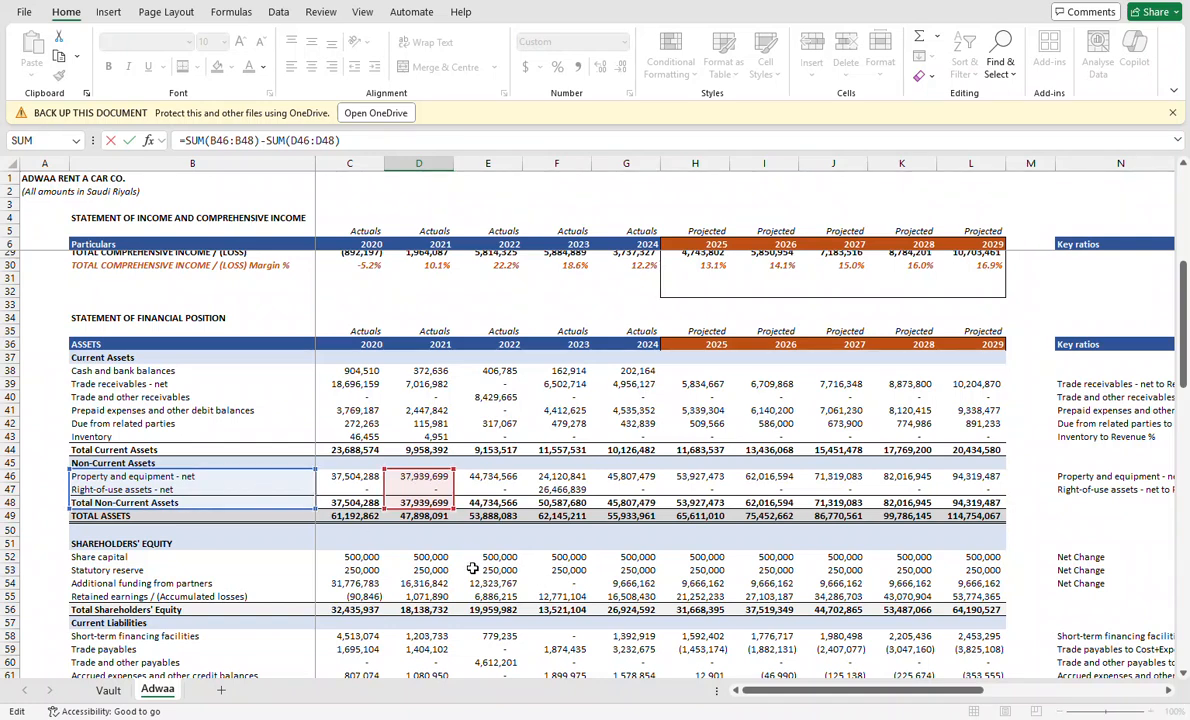
key("Escape")
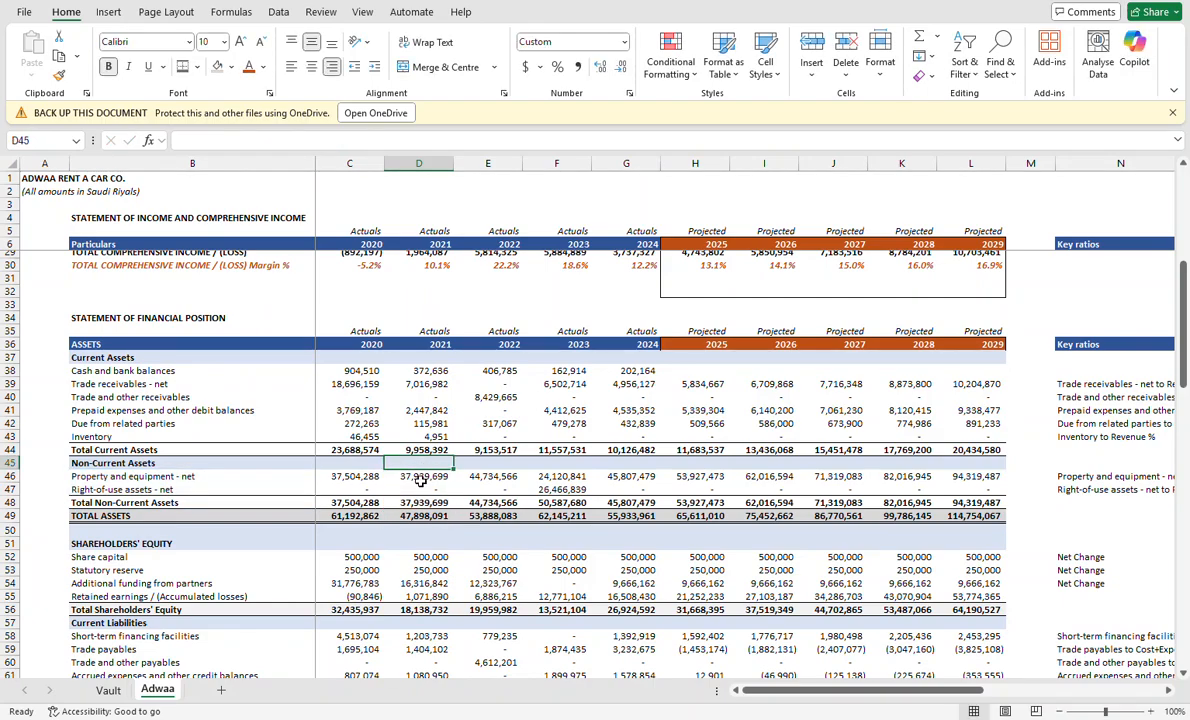
scroll(420, 481, "down", 10)
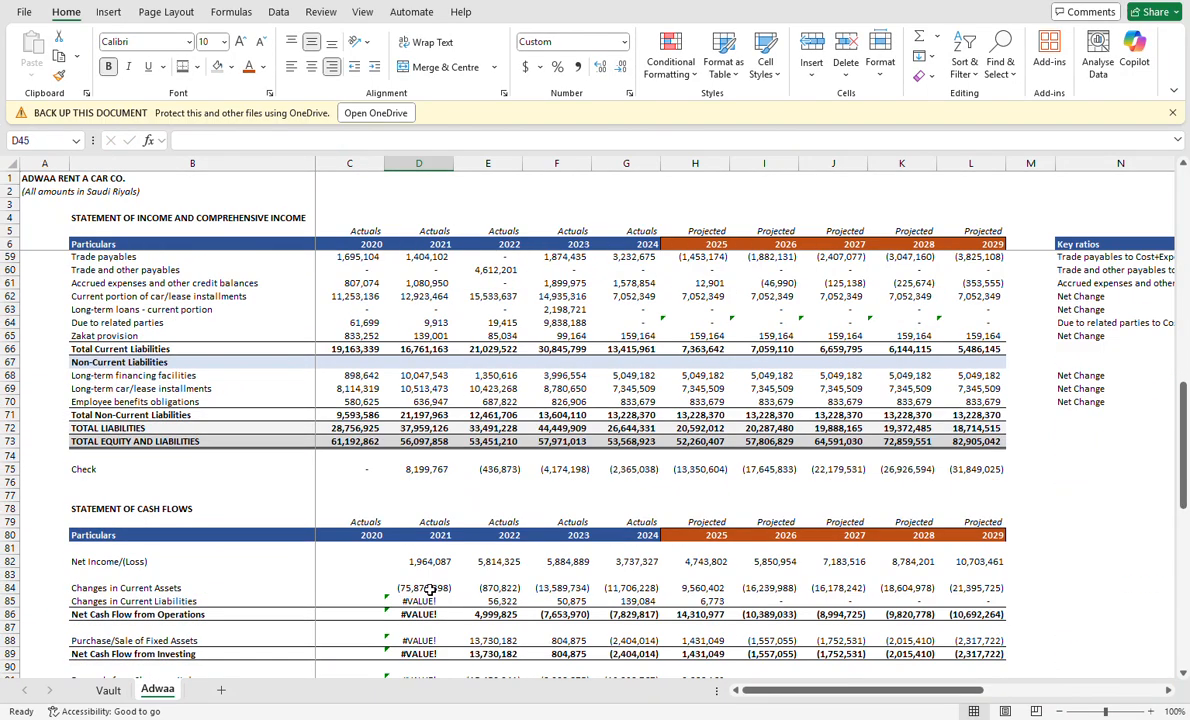
Set Changes in Current Assets in D84 to =SUM(C39:C43)-SUM(D39:D43) and fill it across through 2029.
double_click(430, 590)
scroll(425, 500, "up", 9)
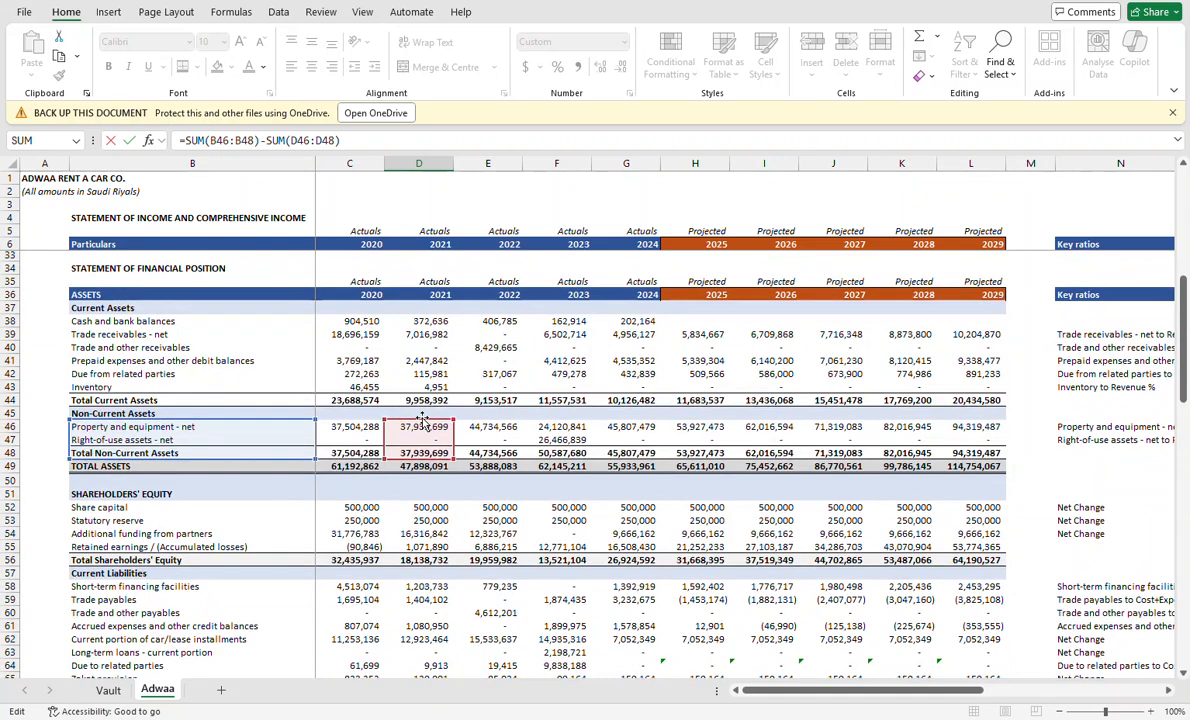
left_click_drag(423, 424, 453, 393)
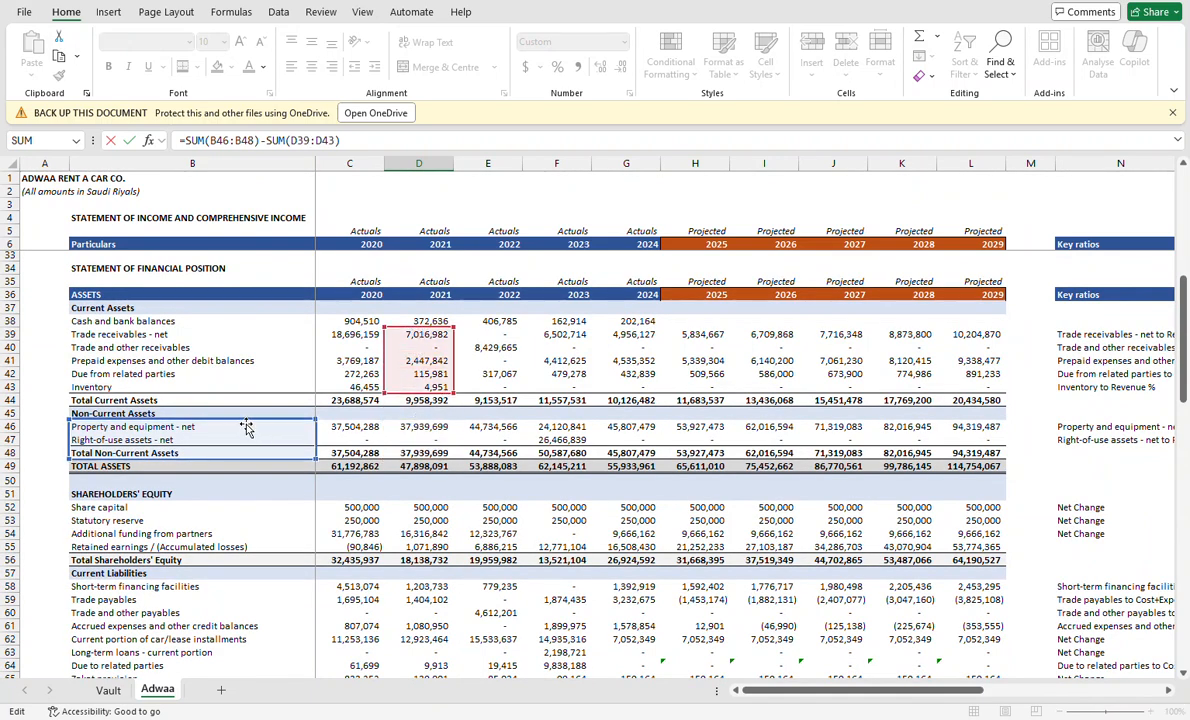
left_click_drag(248, 420, 386, 396)
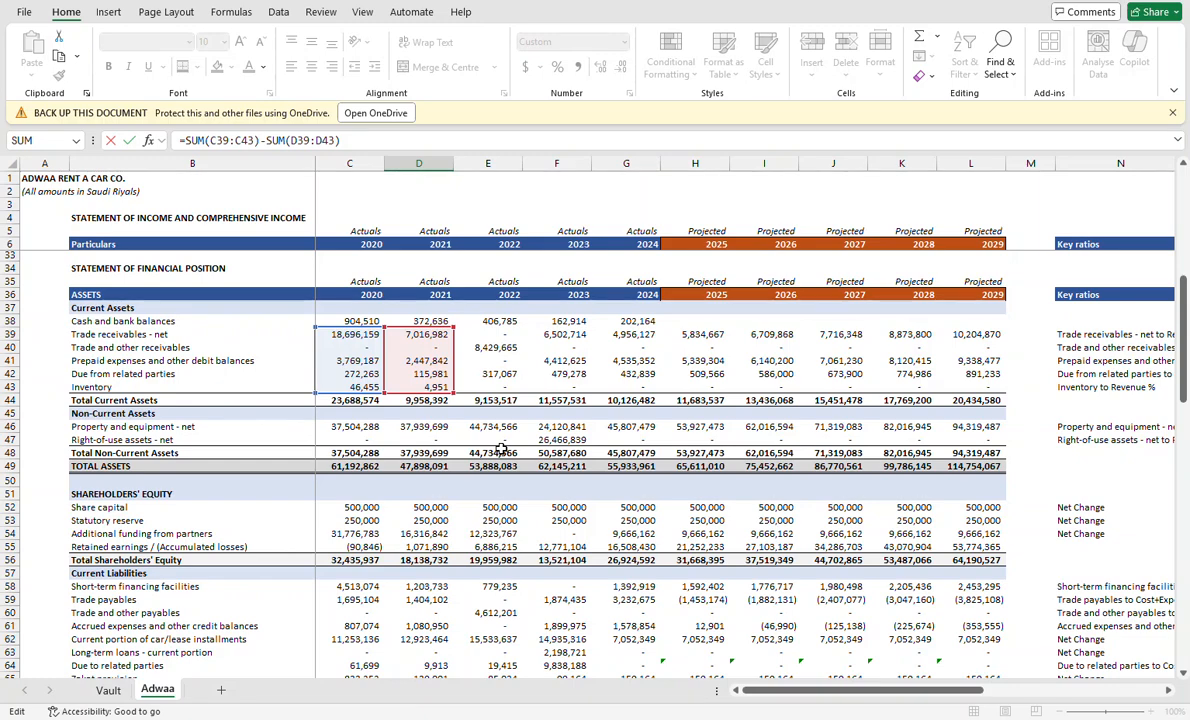
key("Return")
key("Up")
key("ctrl+shift+Right")
key("ctrl+r")
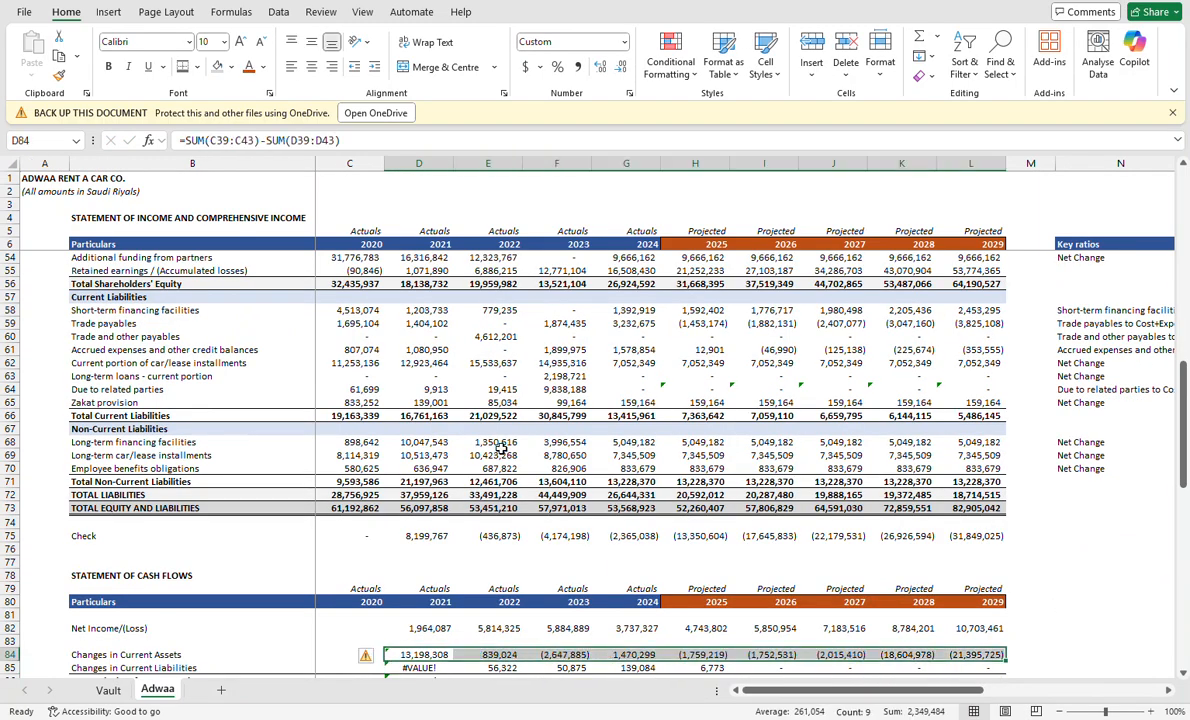
Set Changes in Current Liabilities in D85 to =D66-C66 and fill it across through 2029.
key("Down")
key("F2")
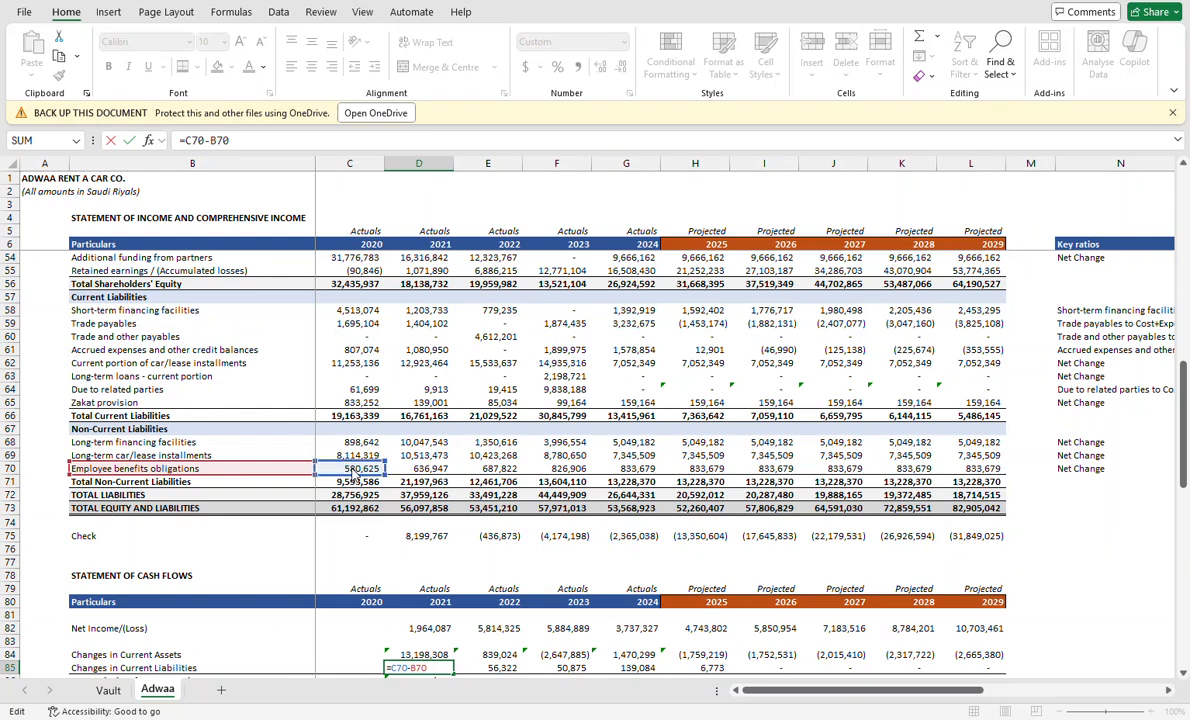
left_click_drag(356, 470, 406, 424)
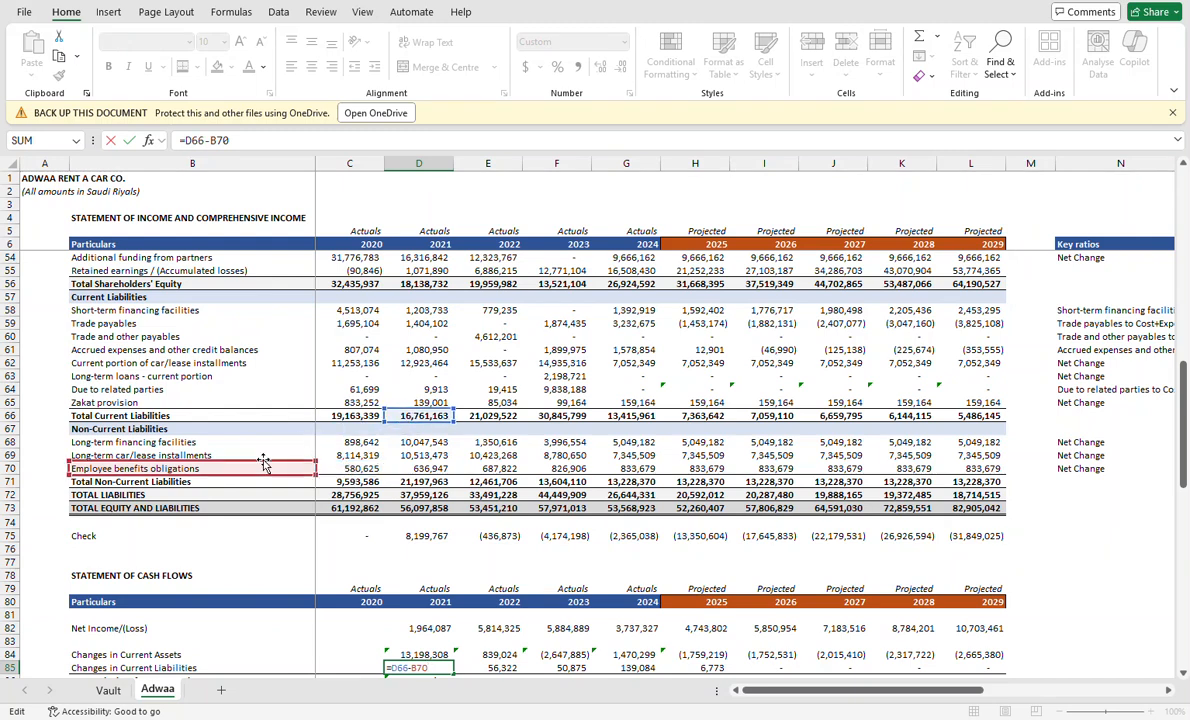
left_click_drag(265, 469, 340, 415)
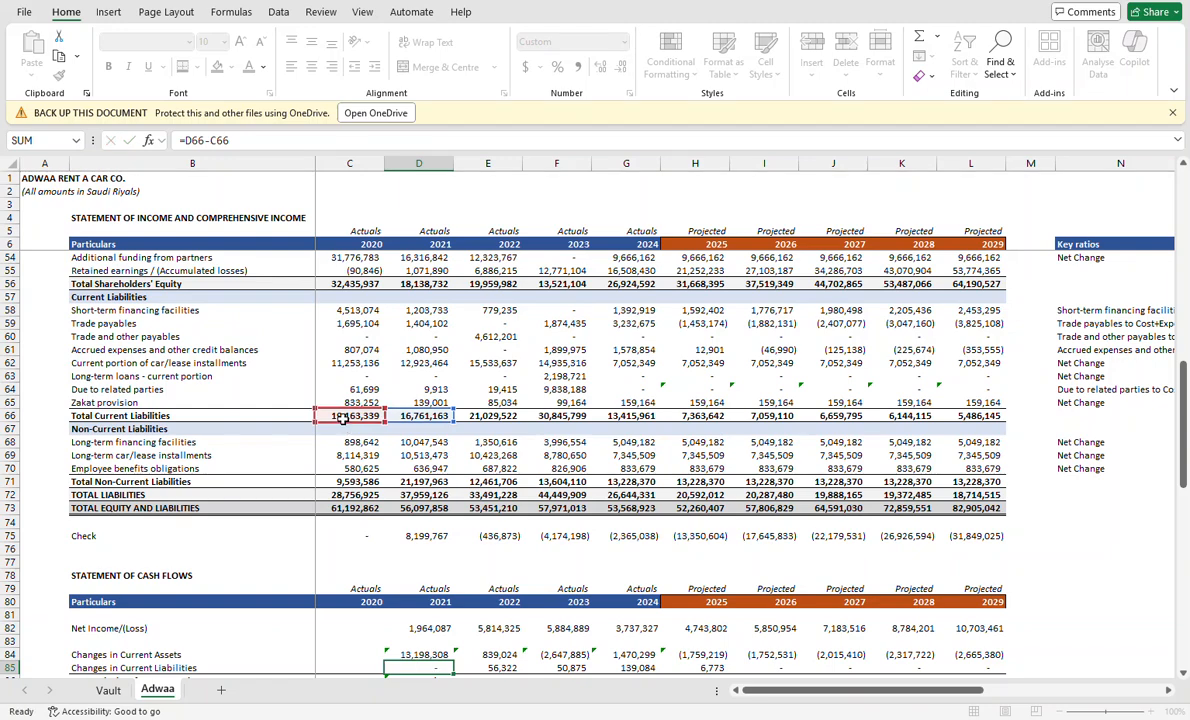
key("Return")
key("ctrl+shift+Right")
key("ctrl+r")
Inspect the operations total formula in D86, set Purchase/Sale of Fixed Assets in D88 to =C48-D48, and fill it through 2029.
key("Down")
key("F2")
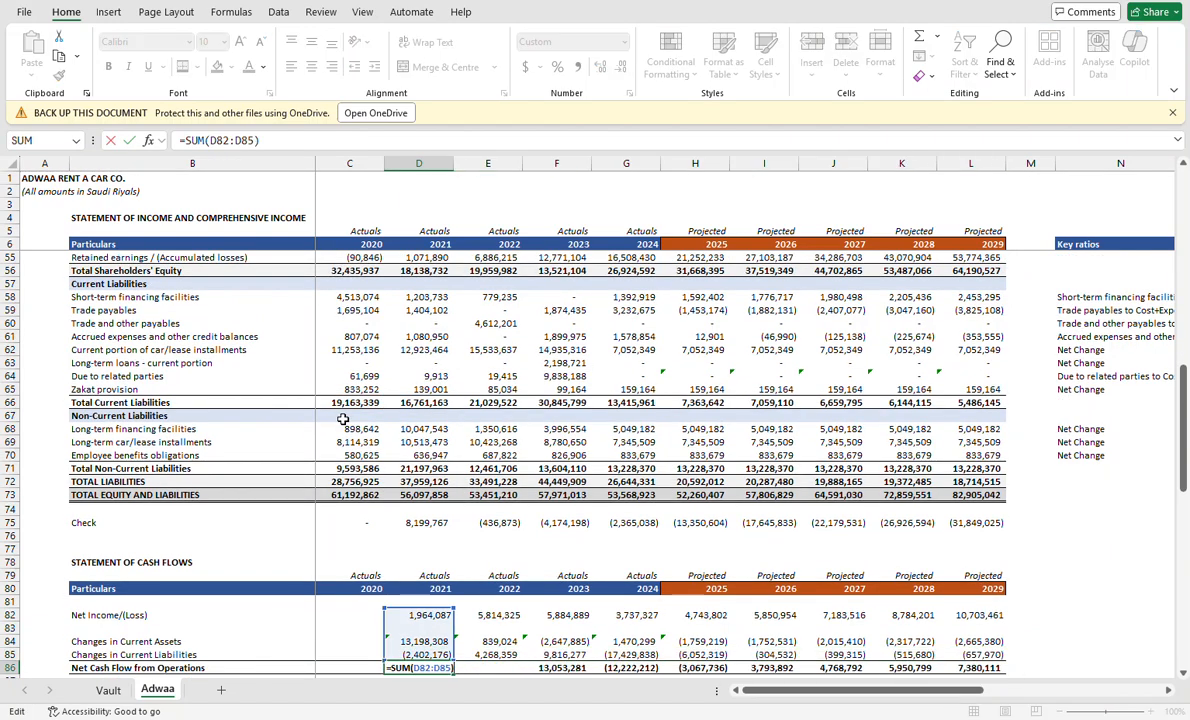
key("Return")
key("Down")
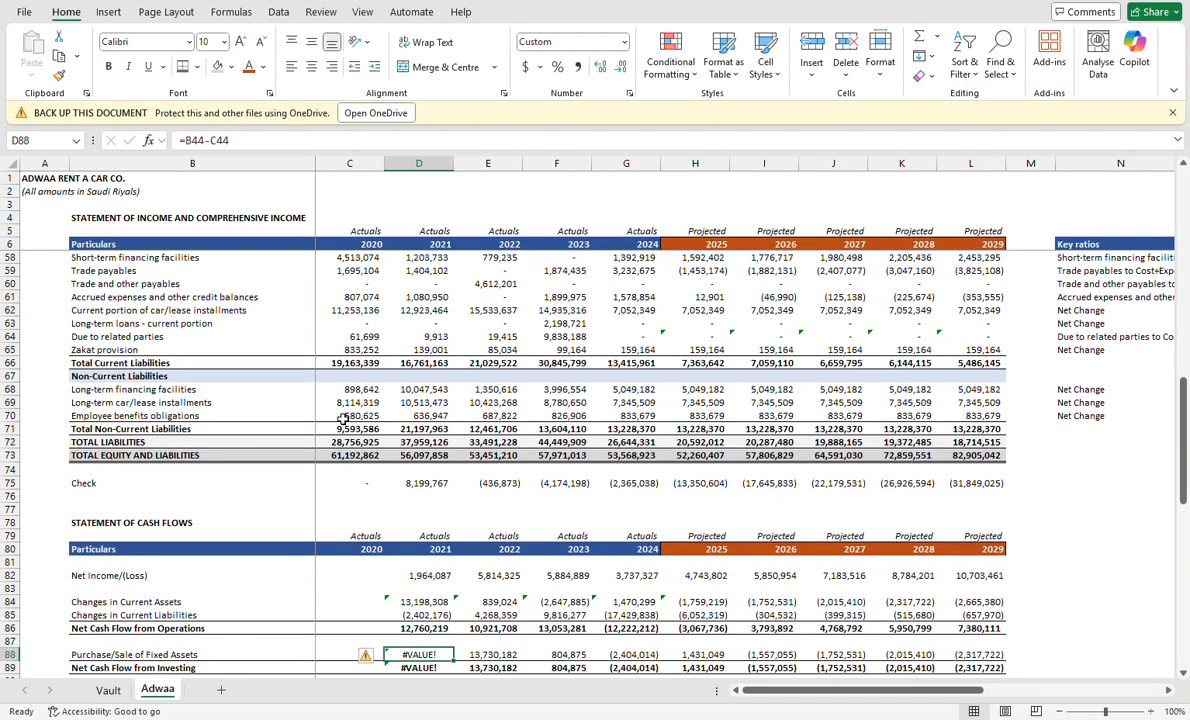
key("F2")
scroll(343, 418, "up", 10)
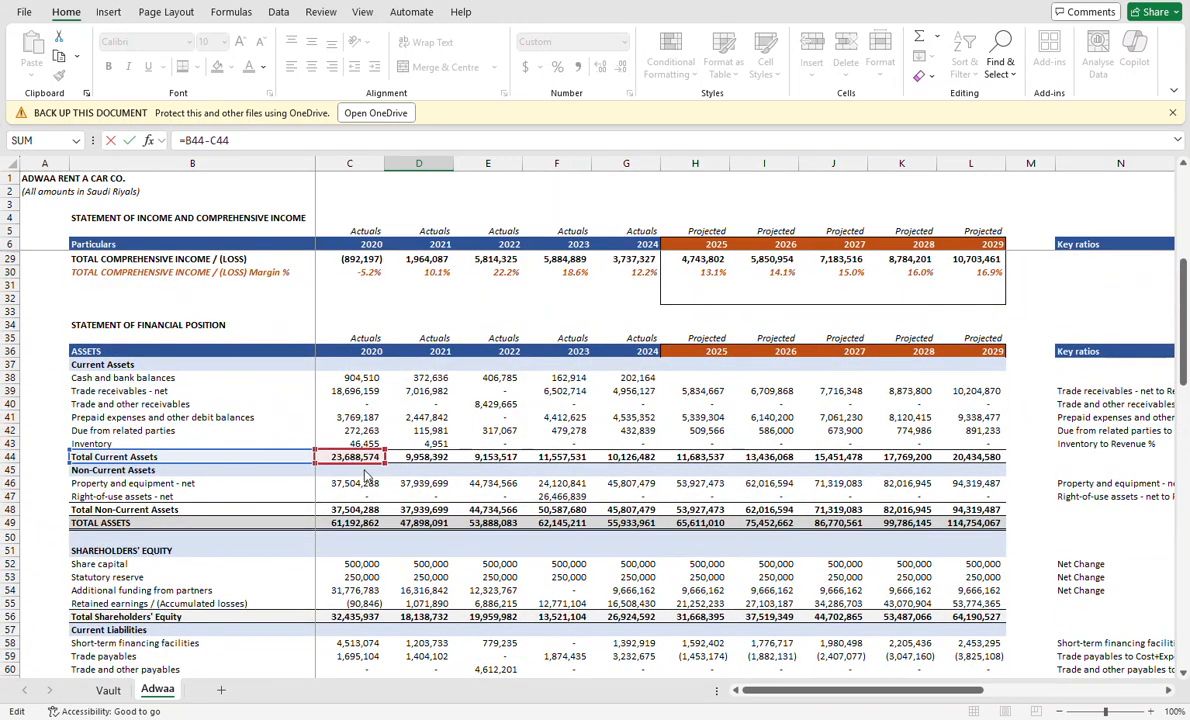
left_click(413, 510)
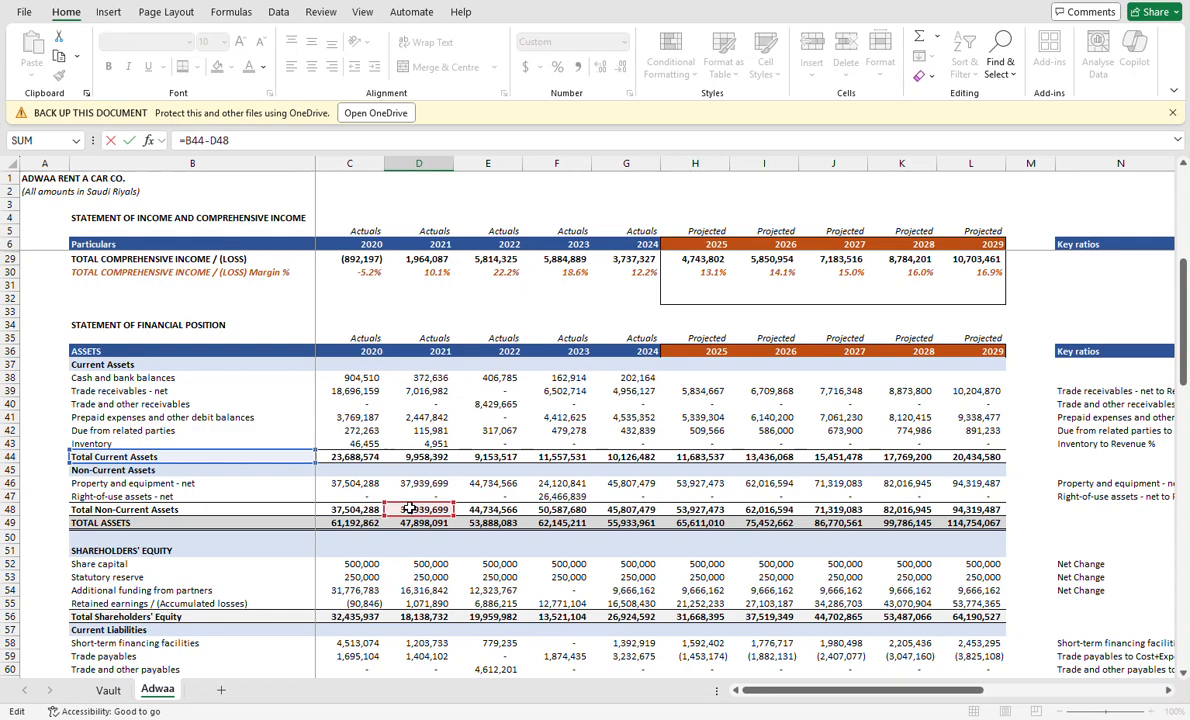
left_click_drag(263, 474, 358, 510)
key("Return")
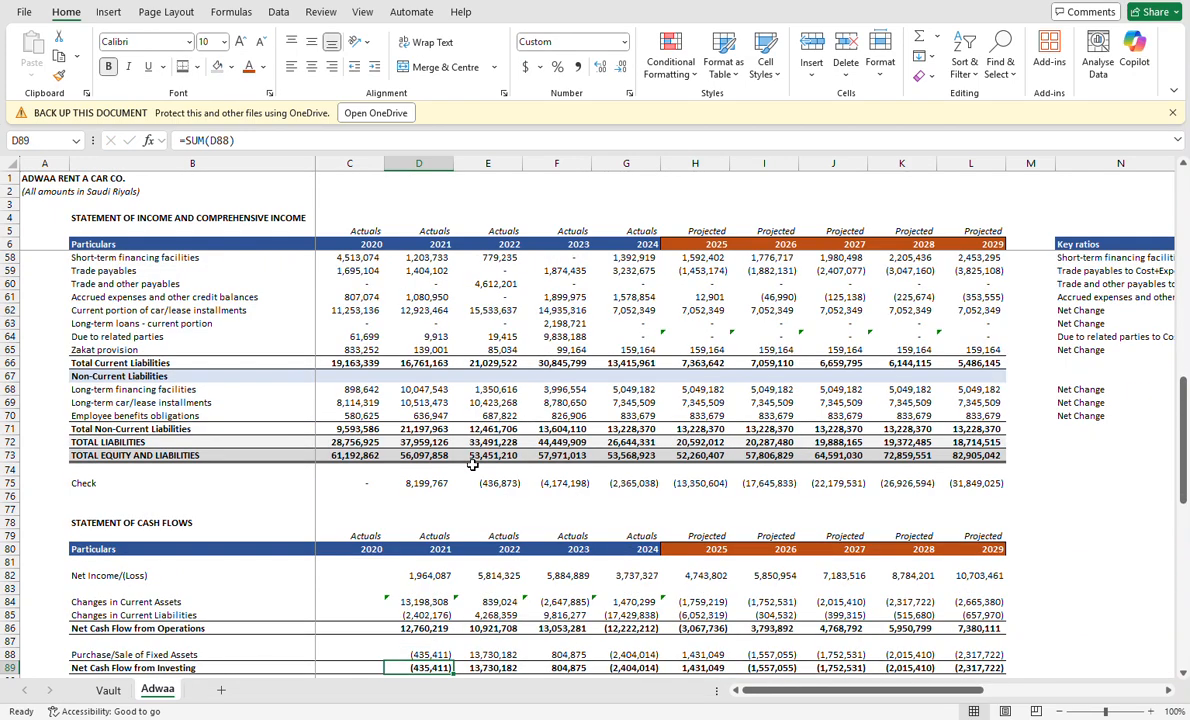
Relink the 2021 Proceeds from Share capital formula in D91 to =D52:D54-C52:C54.
key("Down")
key("Down")
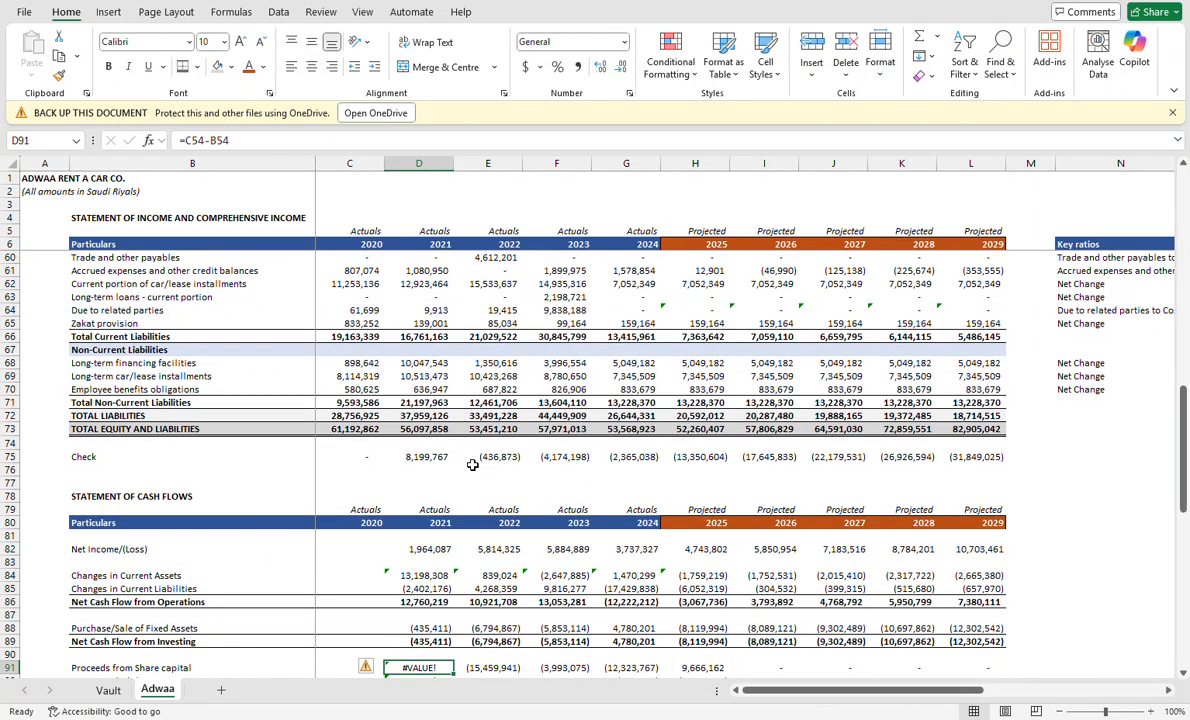
key("F2")
scroll(472, 465, "up", 6)
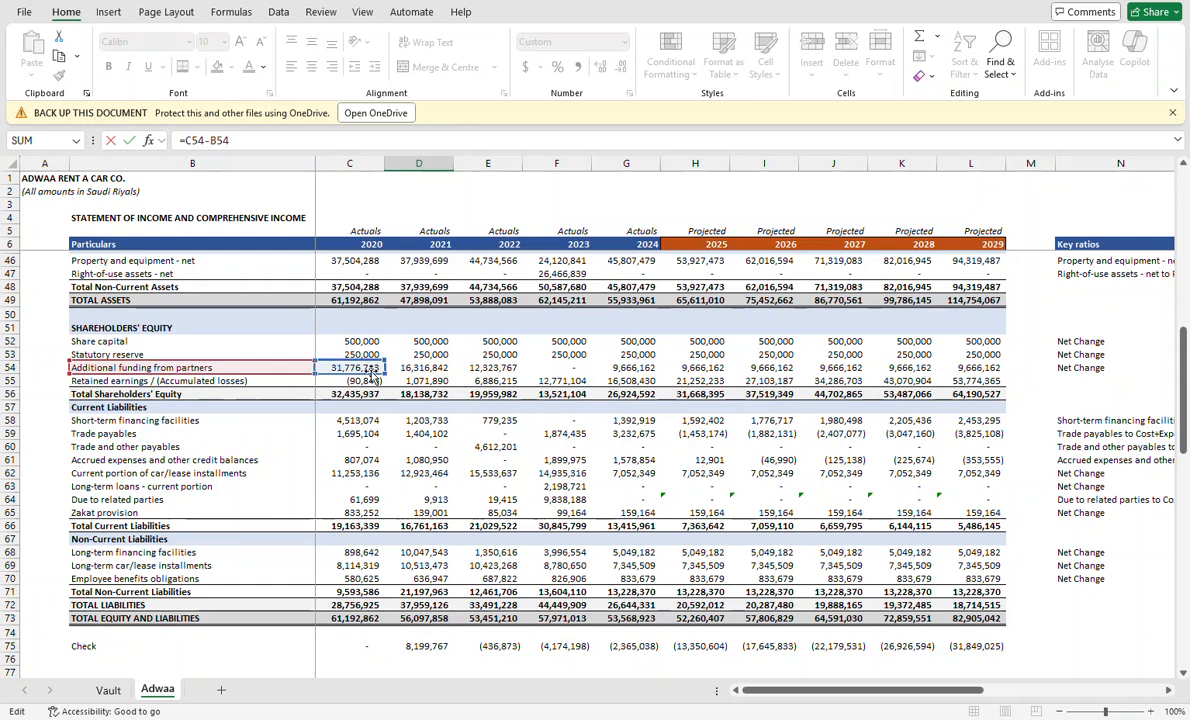
left_click_drag(345, 361, 423, 372)
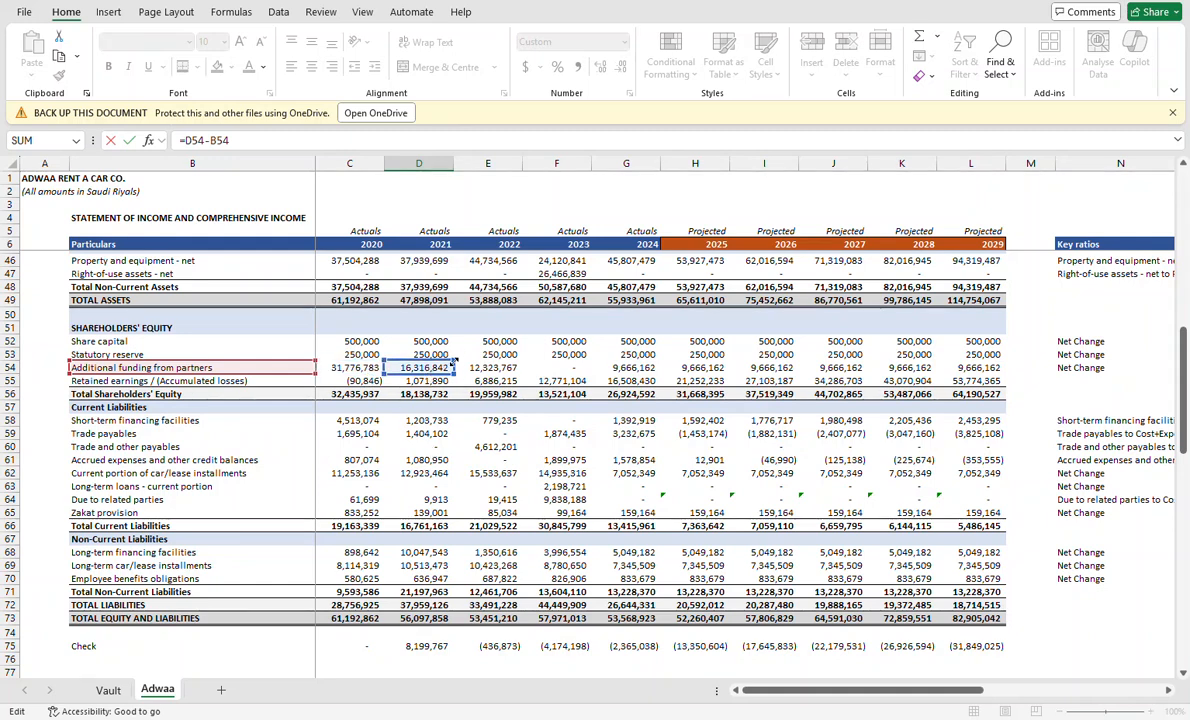
left_click_drag(454, 363, 428, 338)
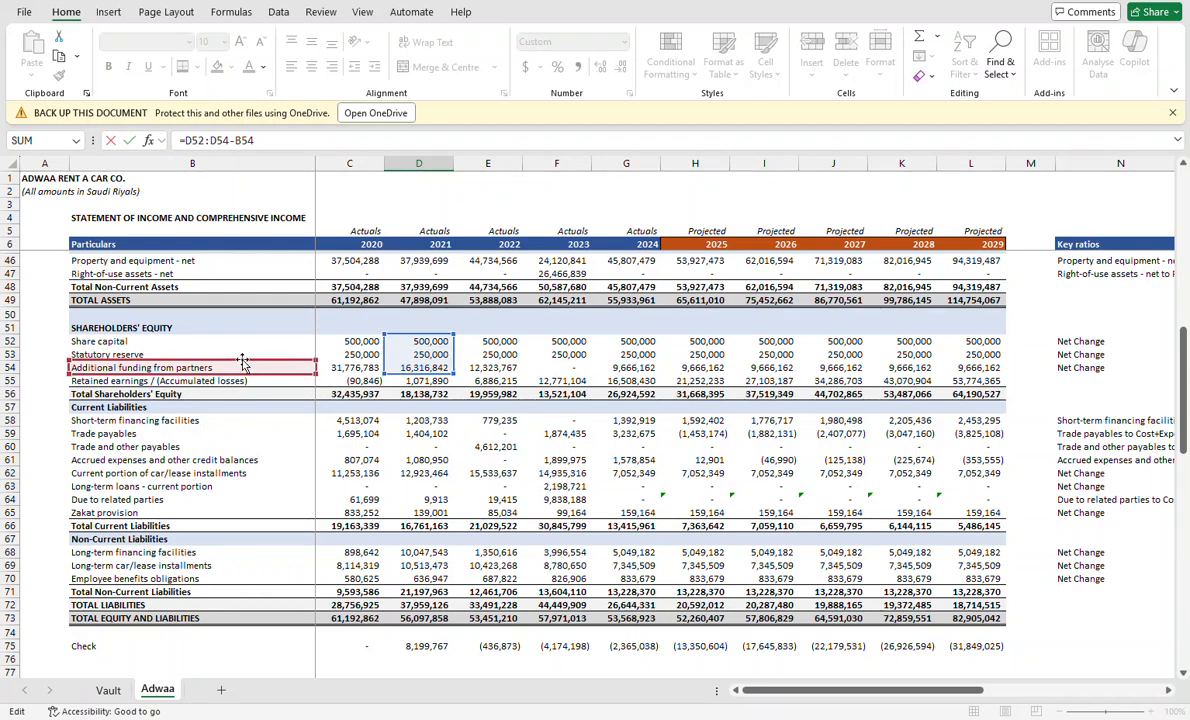
left_click_drag(242, 362, 316, 342)
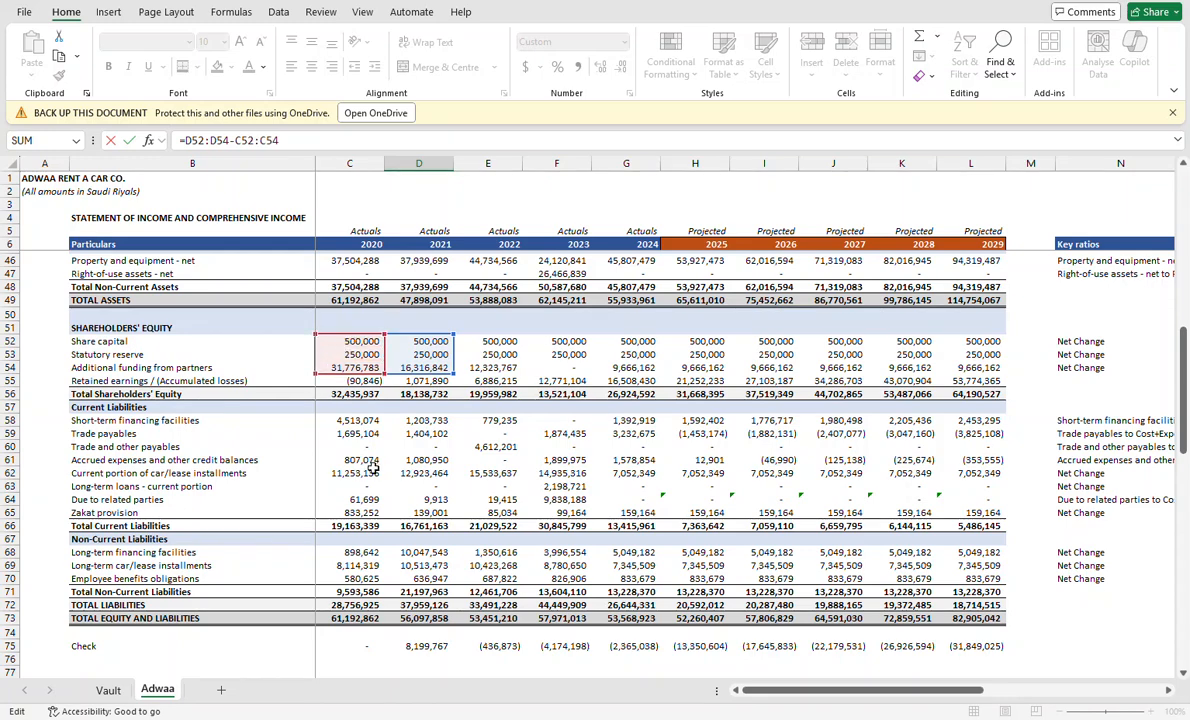
key("ctrl+Return")
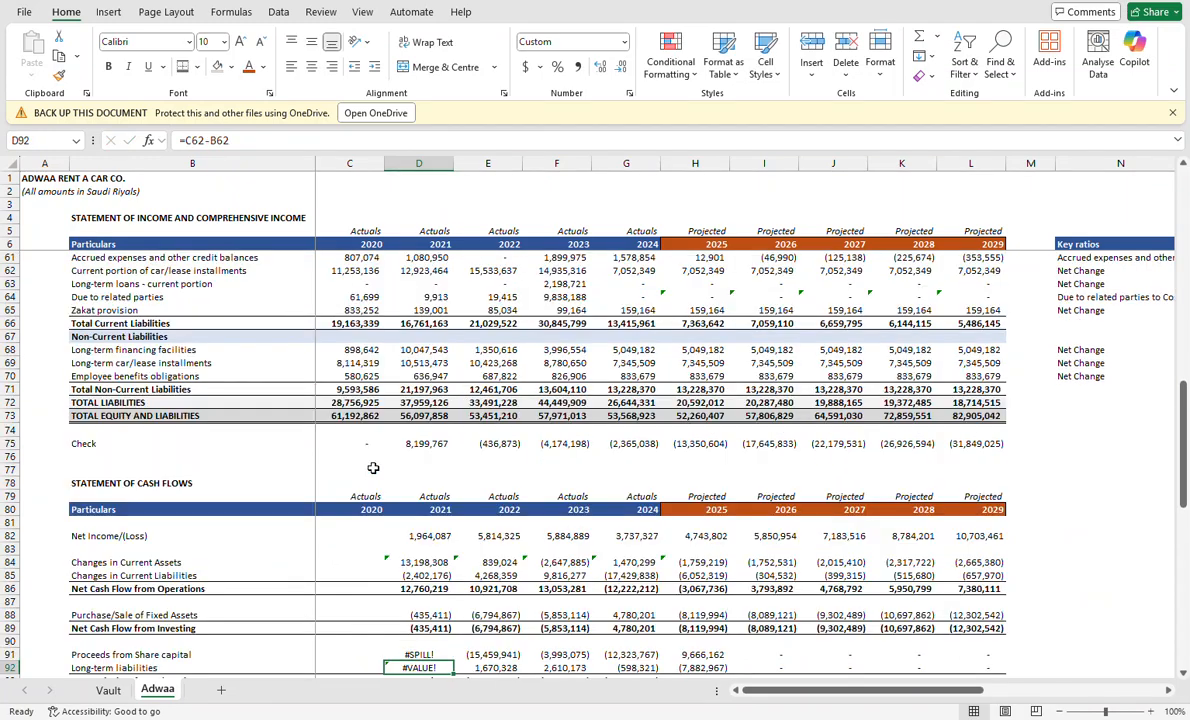
Wrap both ranges in D91 with SUM, giving =SUM(D52:D54)-SUM(C52:C54), and fill the formula across through 2029.
key("F2")
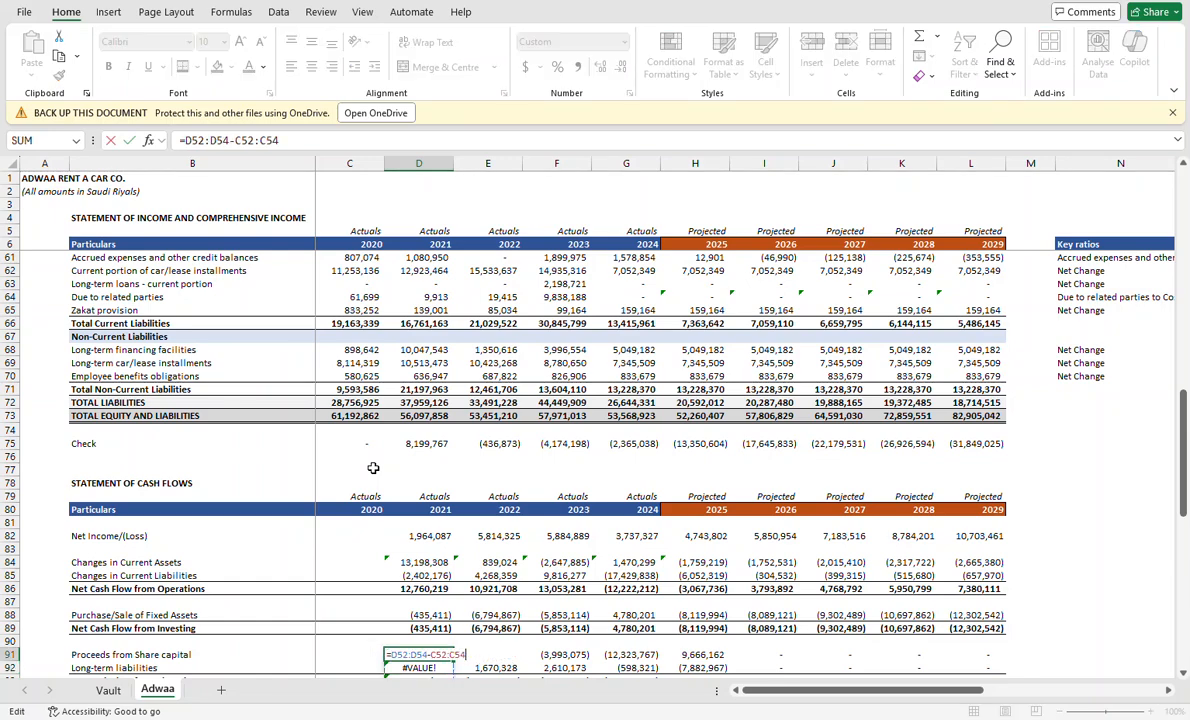
scroll(372, 467, "up", 5)
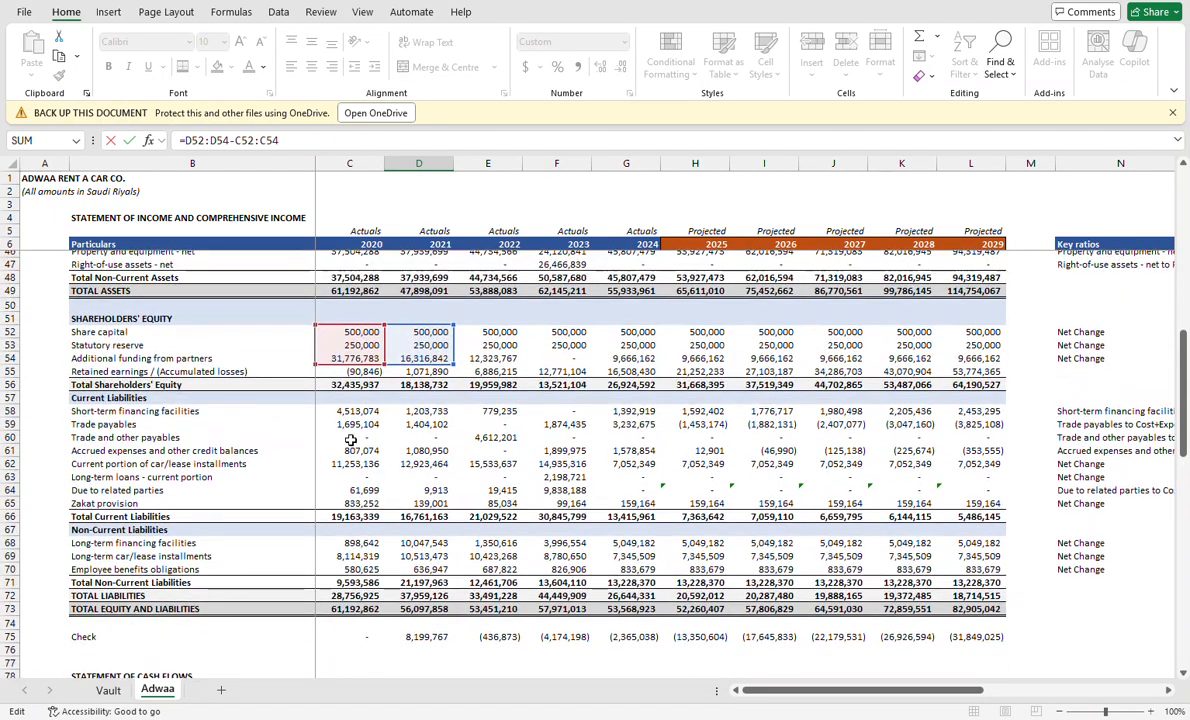
left_click(236, 140)
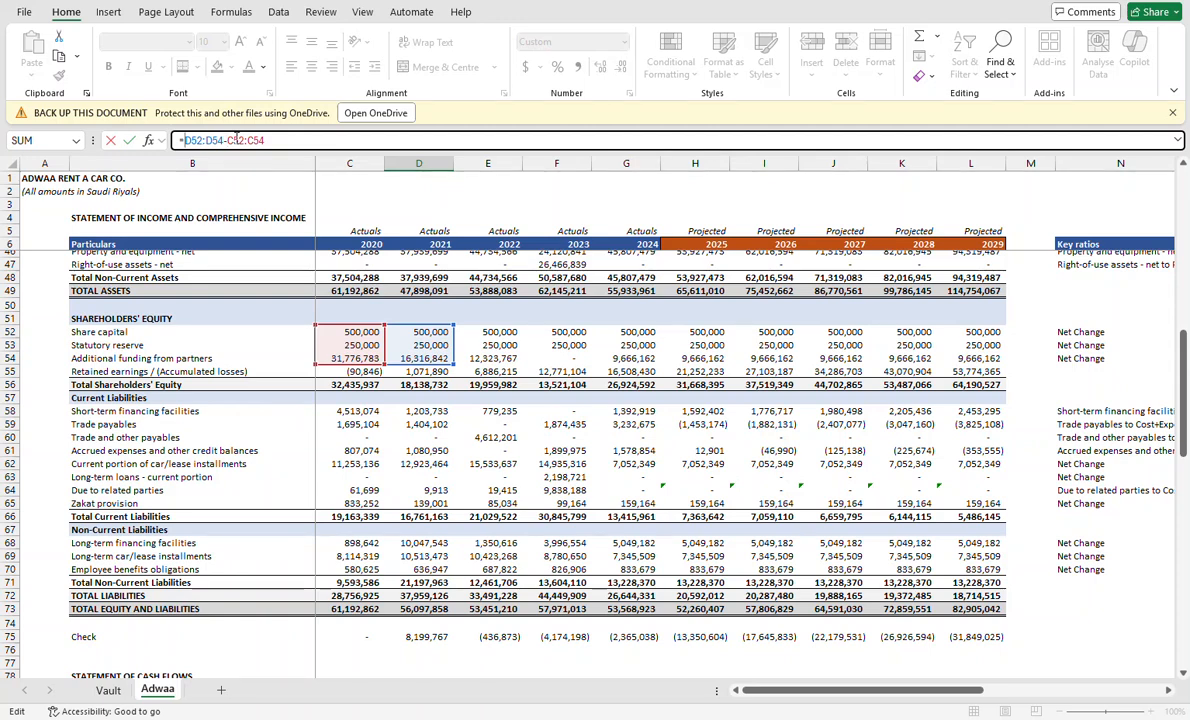
type("SUM(")
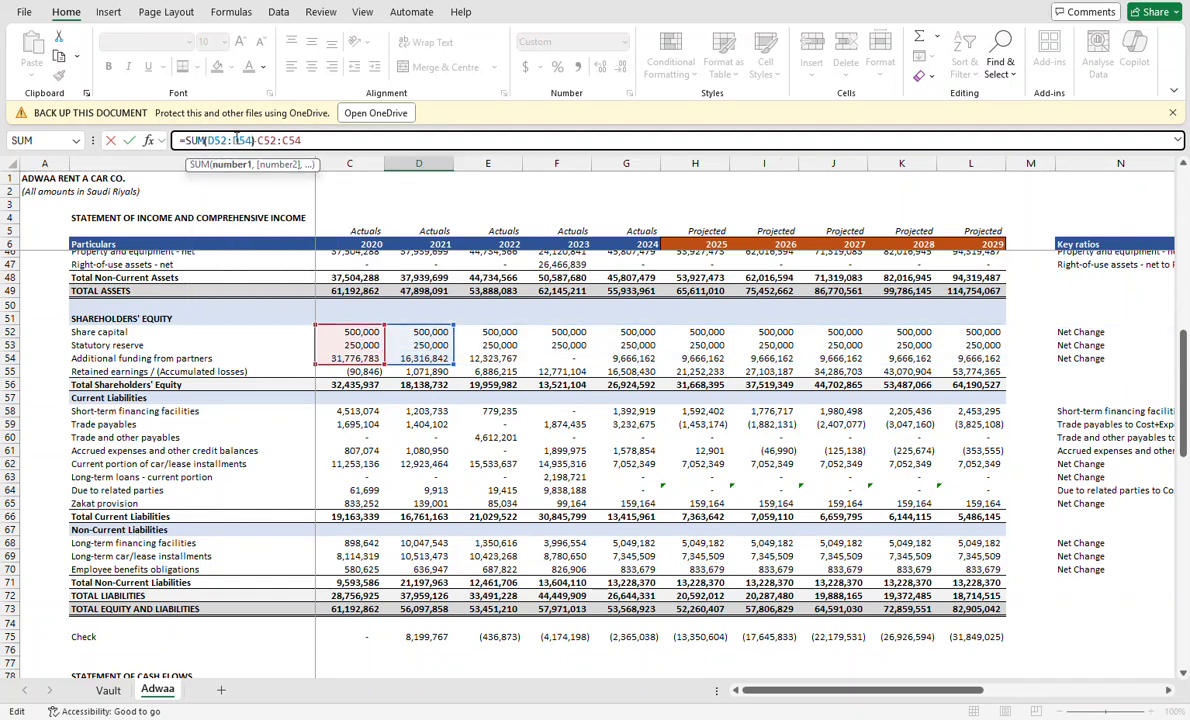
type(")")
key("Right")
type("SUM(")
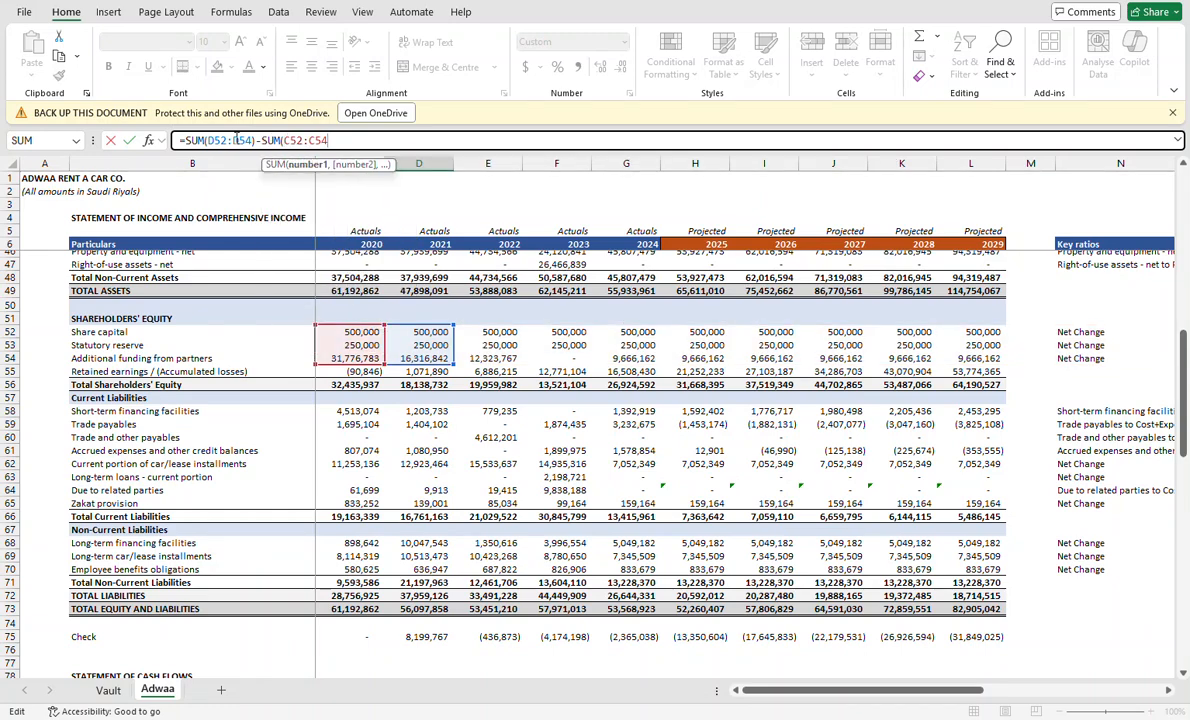
type(")")
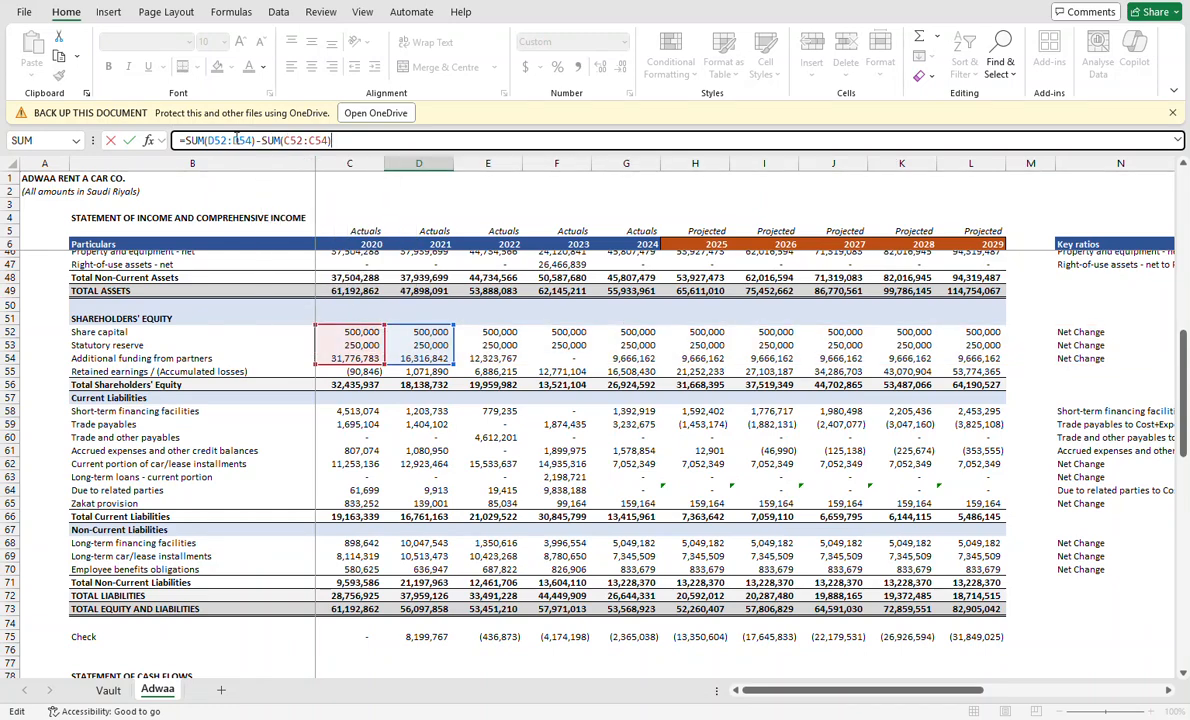
key("Return")
key("Up")
key("ctrl+shift+Right")
key("ctrl+r")
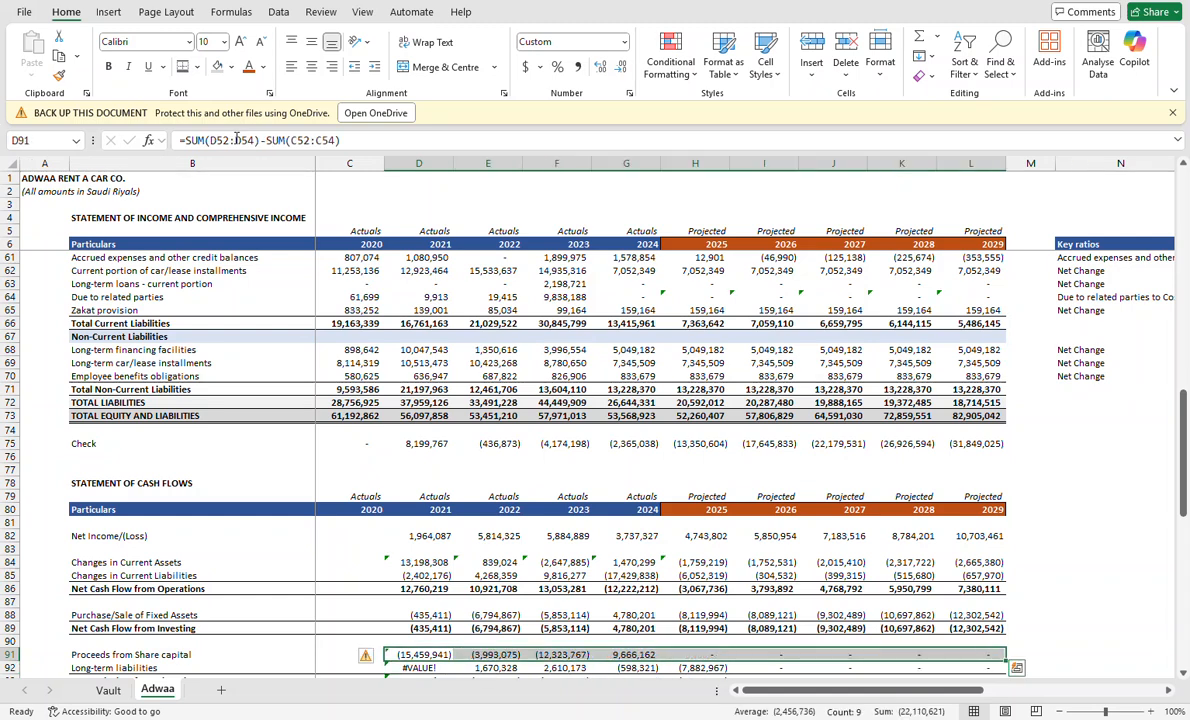
Set the cash flow's Long-term liabilities in D92 to =D71-C71 and fill it across through 2029.
key("Down")
key("F2")
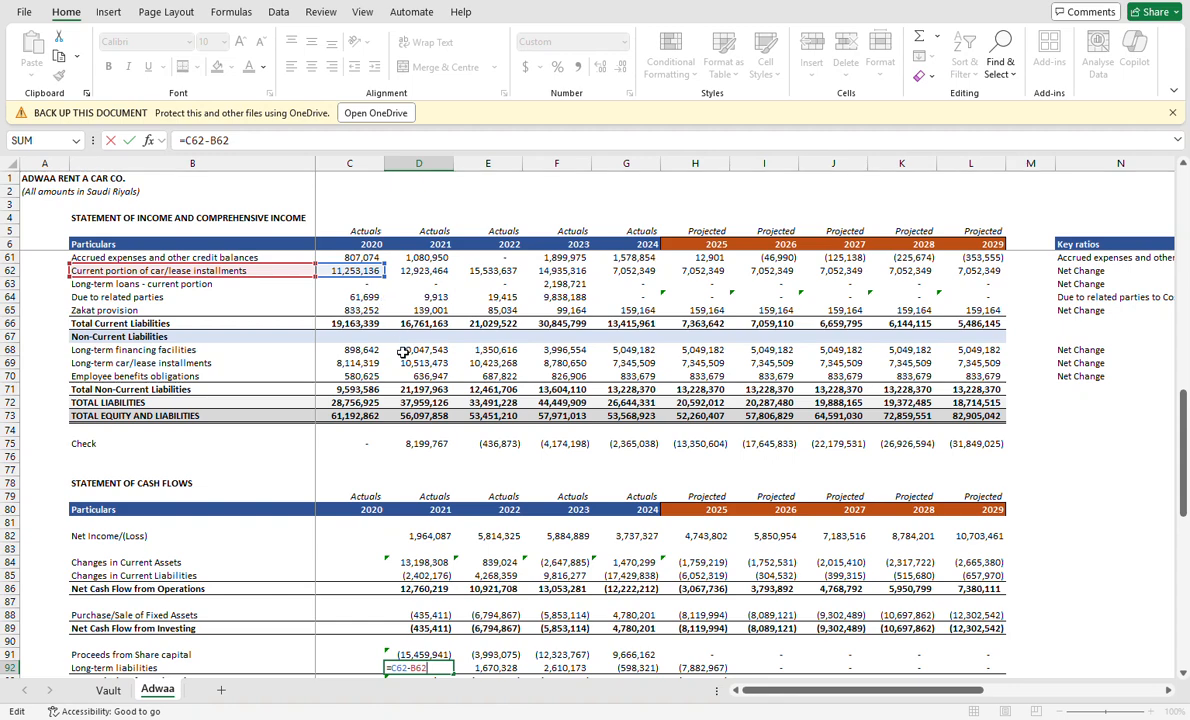
scroll(401, 352, "up", 4)
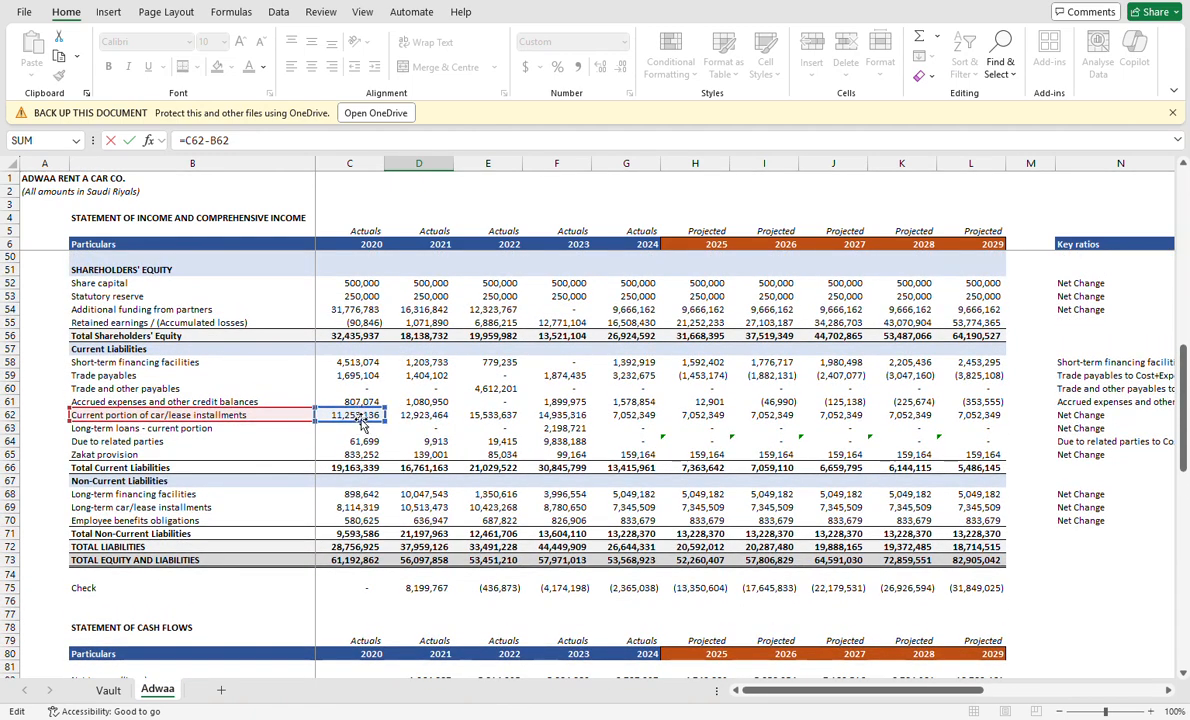
left_click(418, 533)
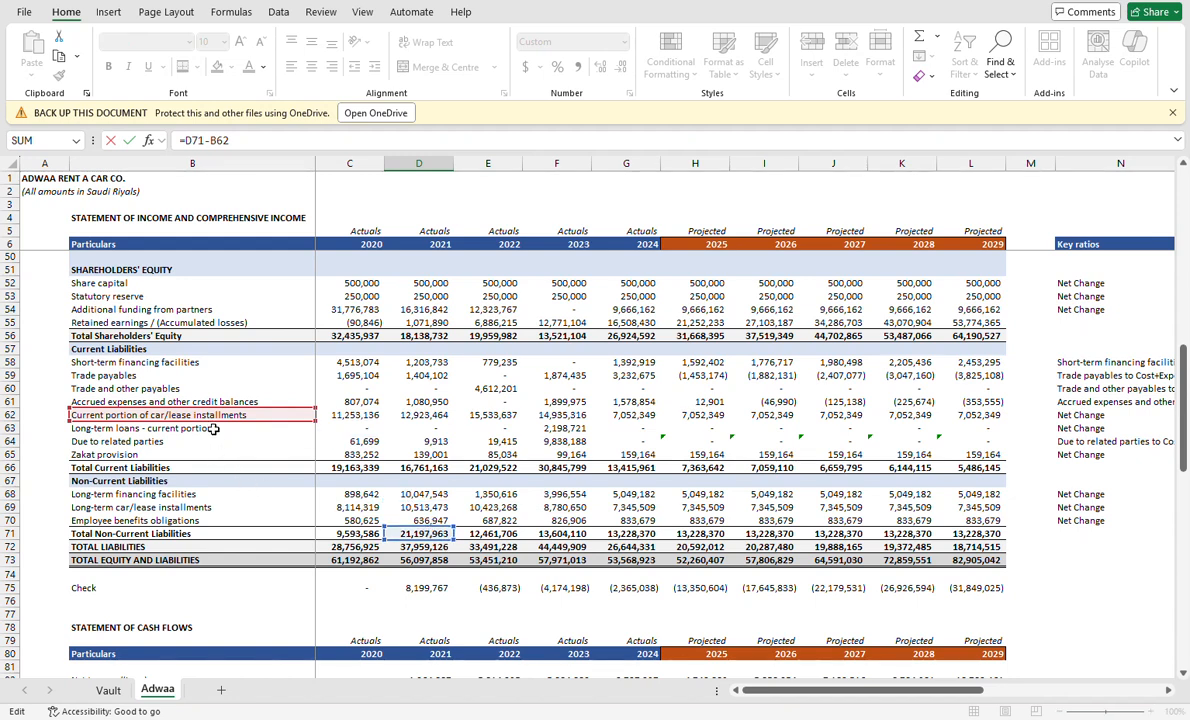
left_click(336, 534)
left_click(353, 534)
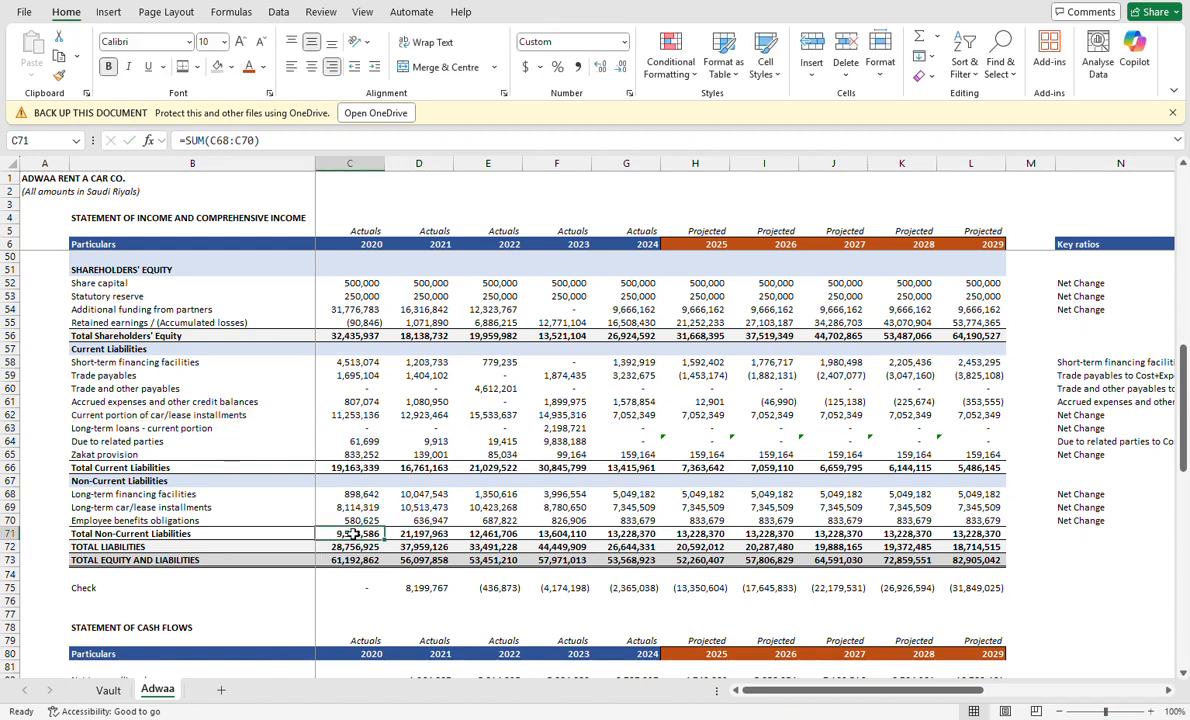
key("Return")
key("Up")
scroll(353, 534, "down", 6)
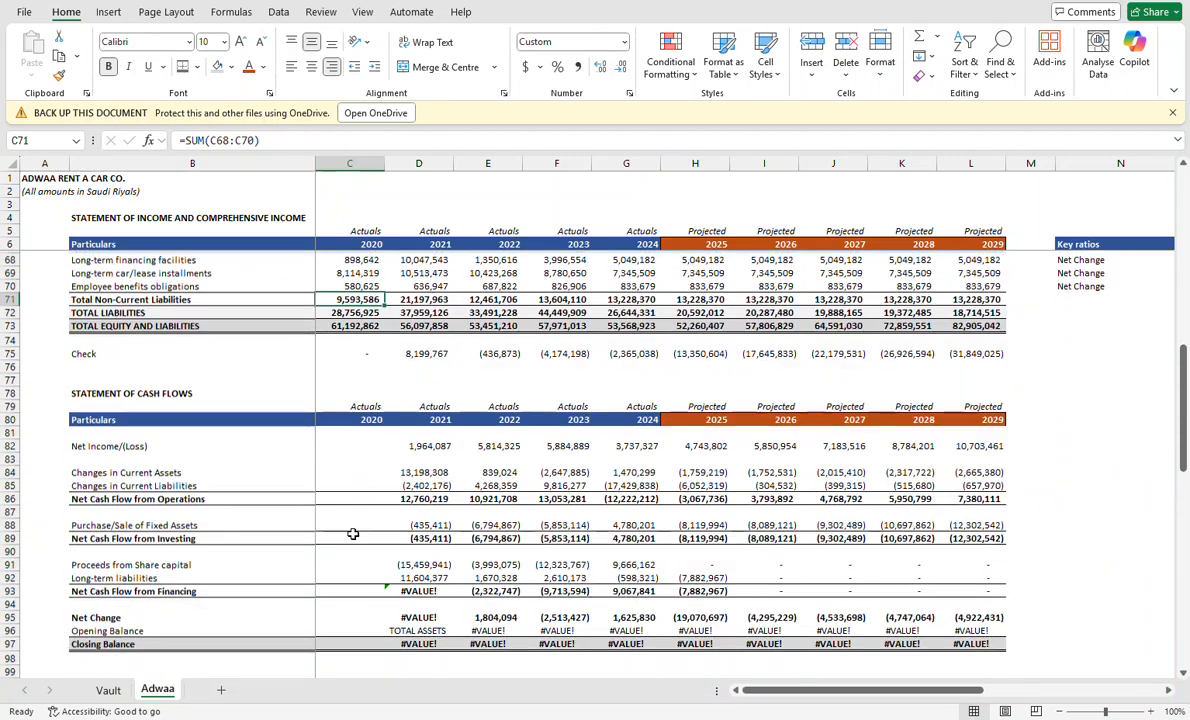
double_click(430, 586)
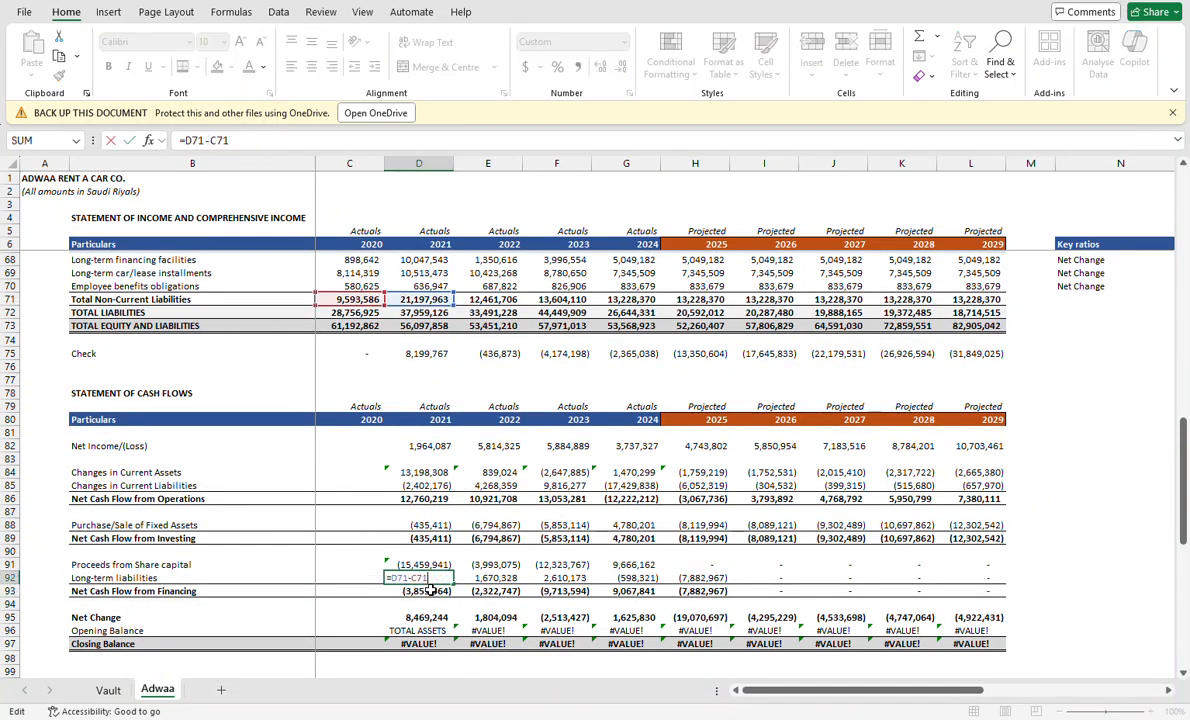
key("Return")
key("Up")
key("ctrl+shift+Right")
key("ctrl+r")
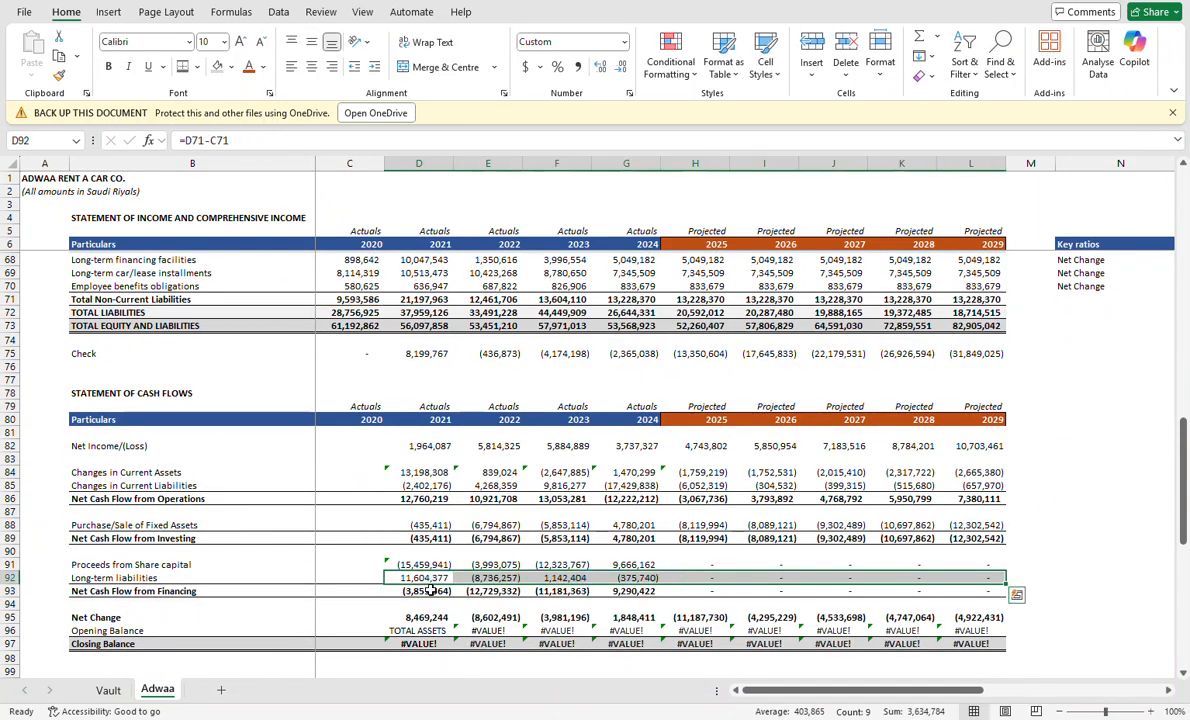
Set Retained earnings / (Accumulated losses) in D55 to =C55+D29 and fill it across through 2029.
key("Down")
key("Down")
key("Down")
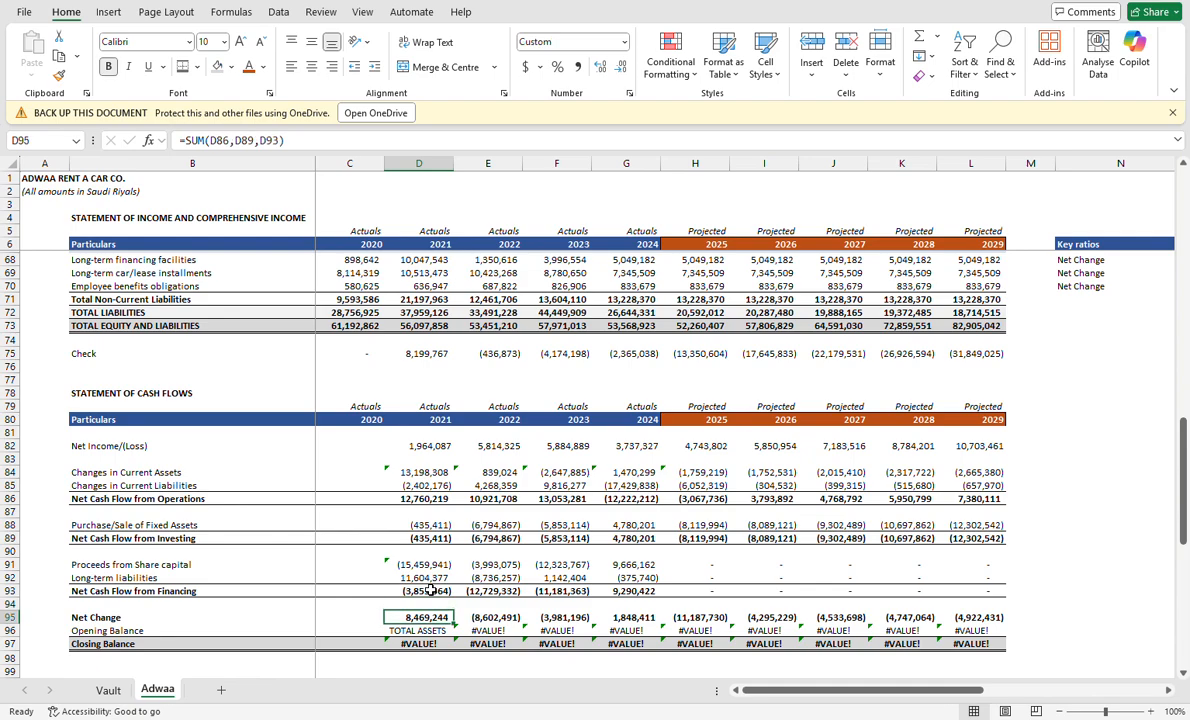
scroll(430, 590, "up", 1)
scroll(430, 590, "up", 6)
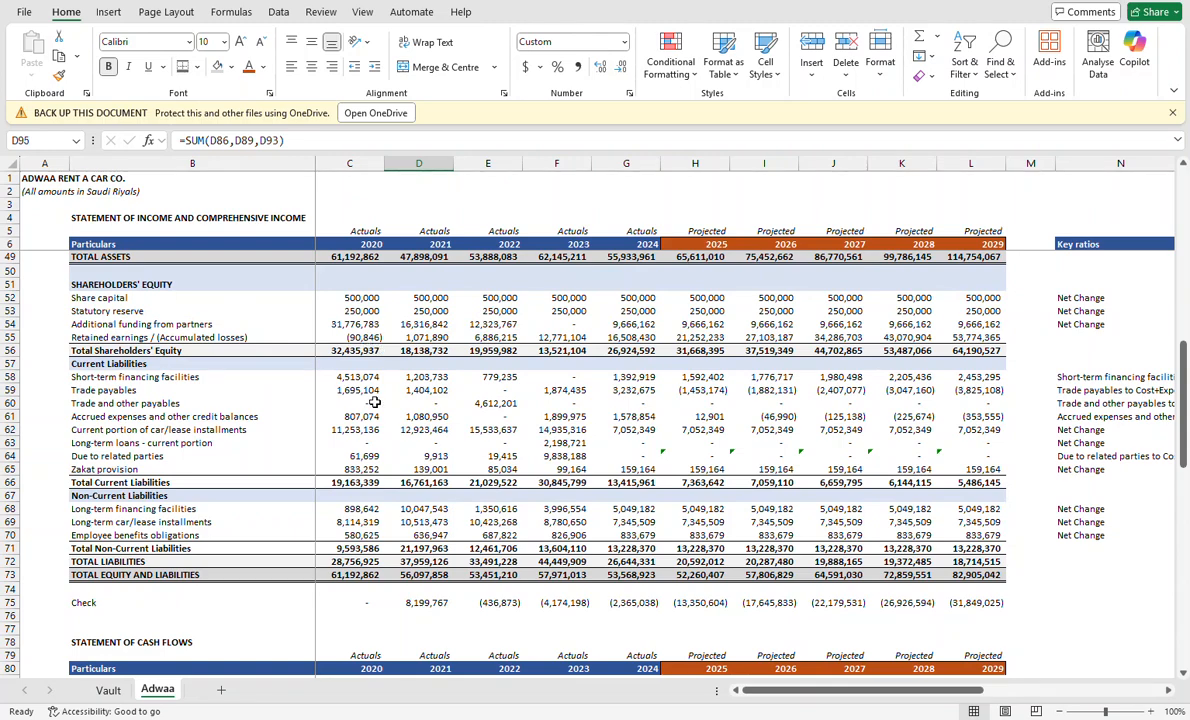
left_click(360, 337)
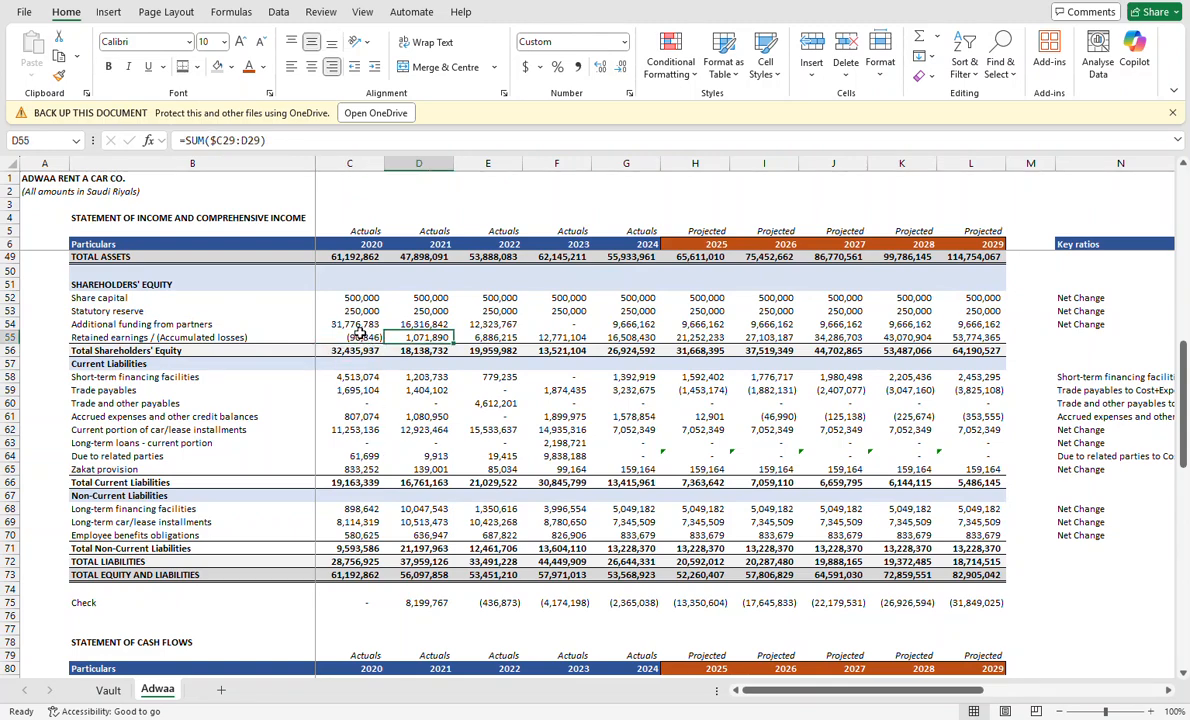
type("=")
left_click(361, 337)
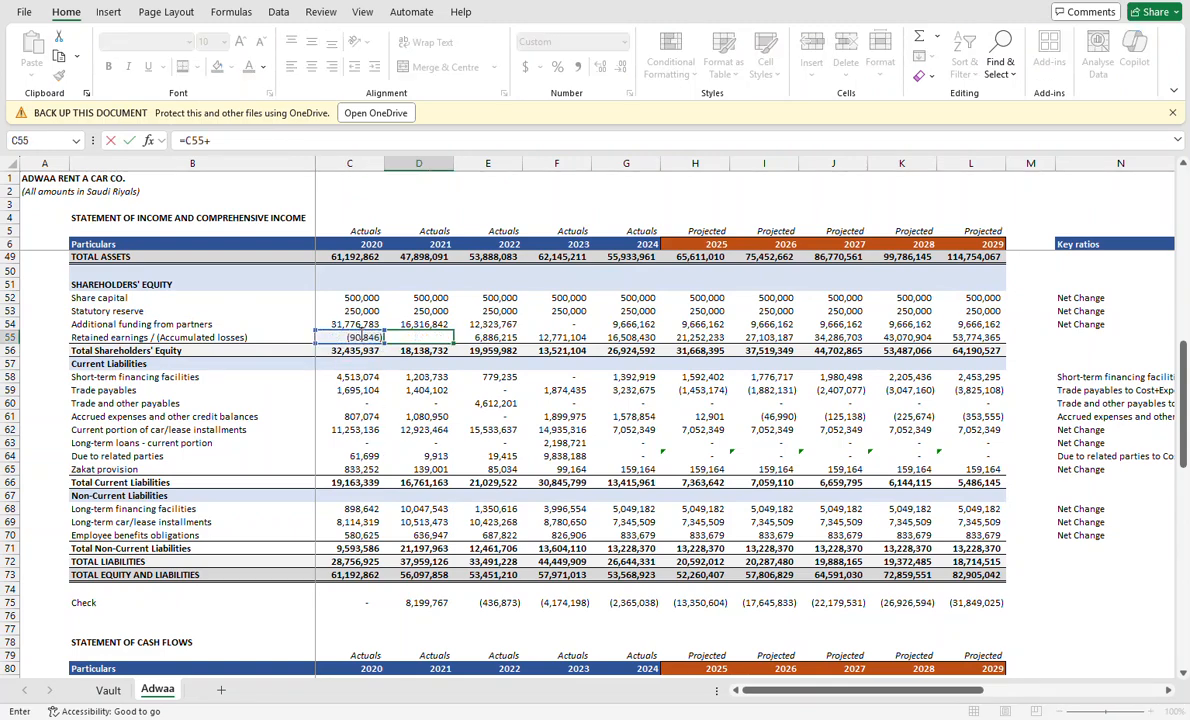
scroll(410, 290, "up", 9)
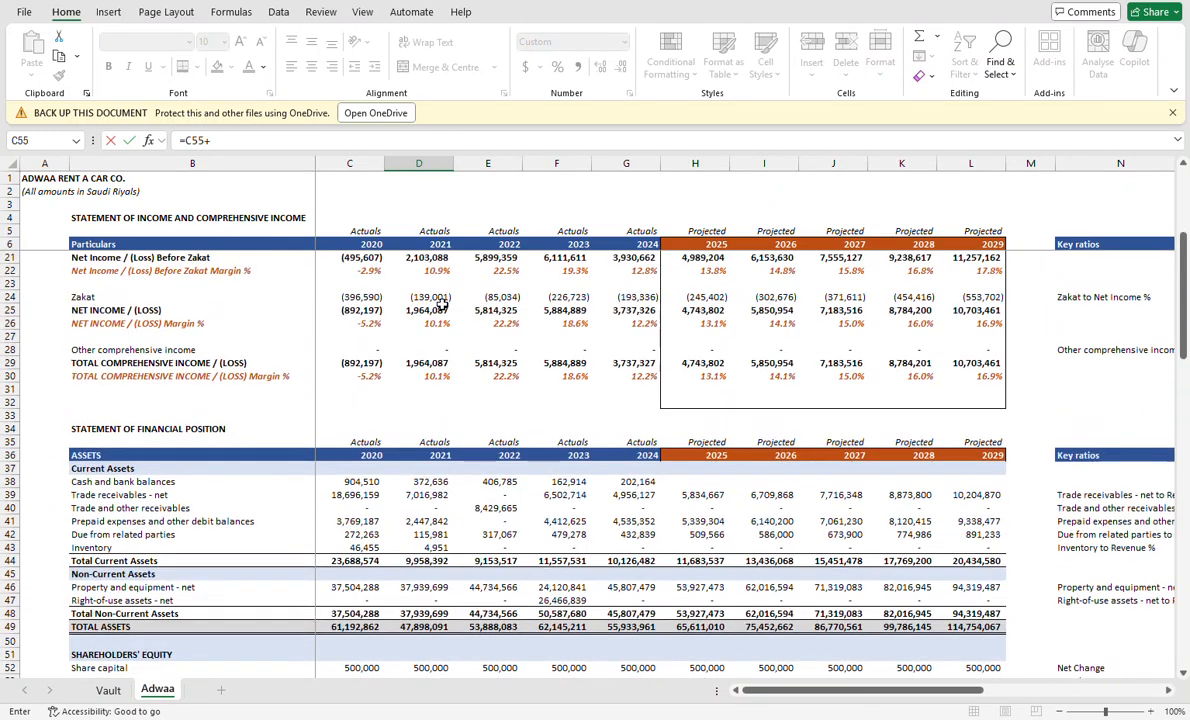
left_click(428, 362)
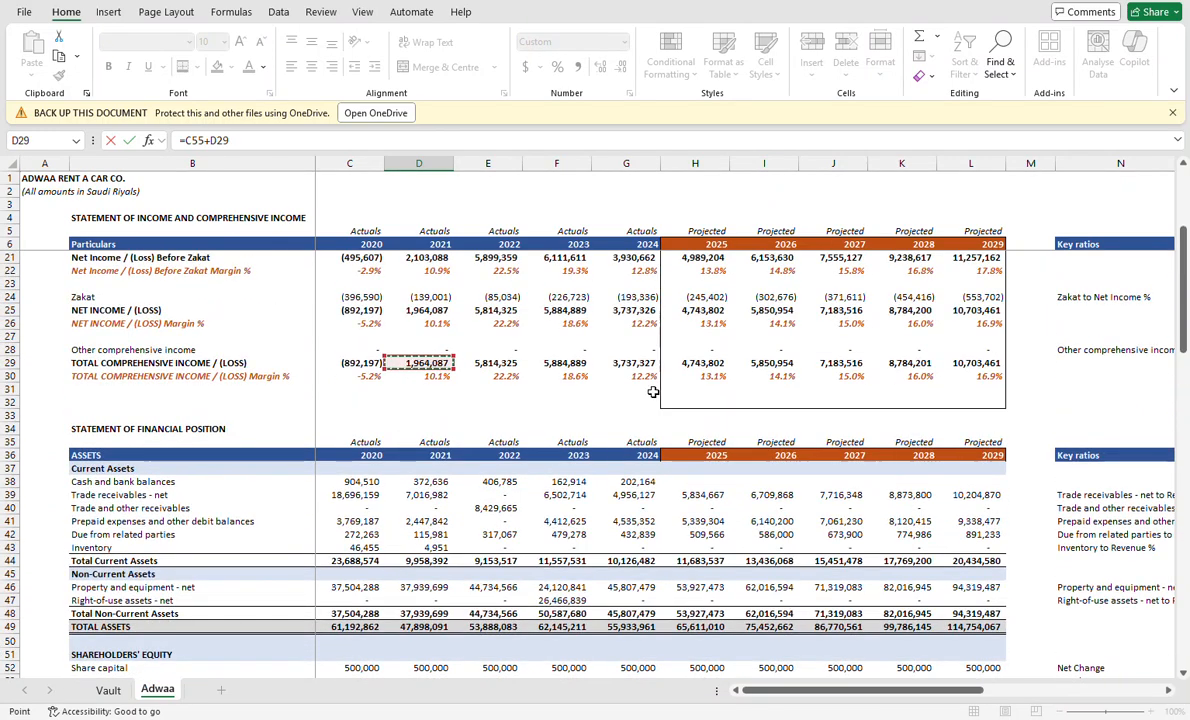
key("ctrl+Return")
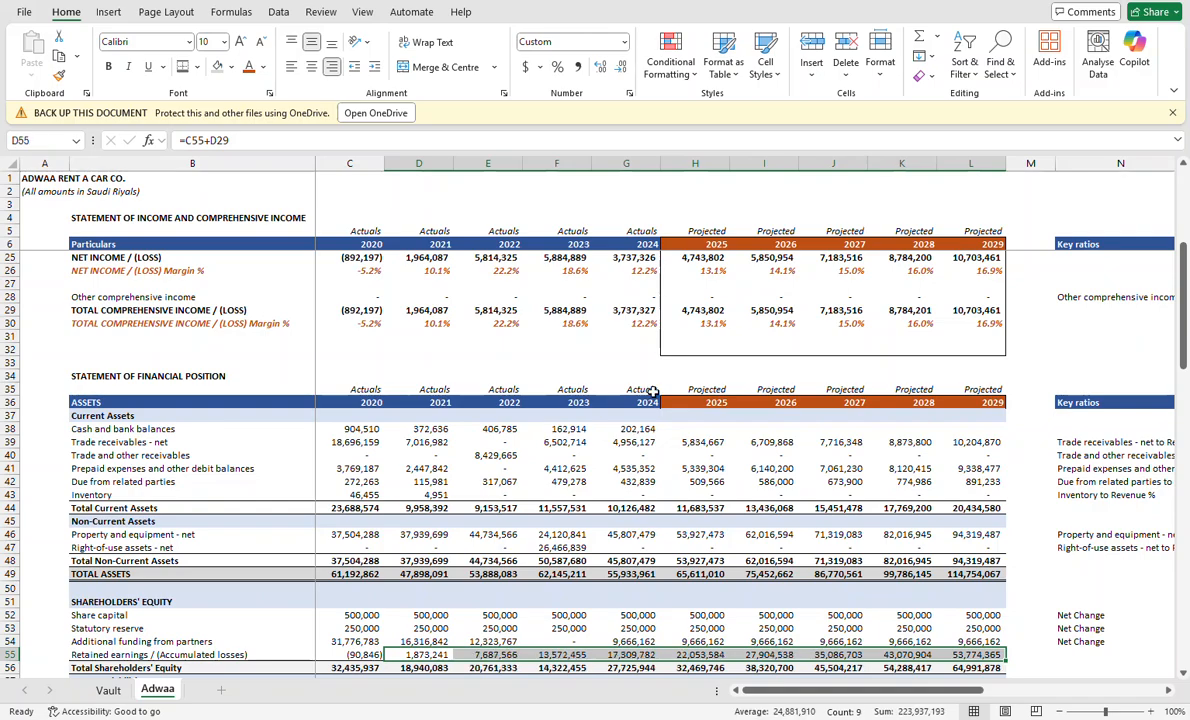
Set the 2021 Opening Balance in D96 to the prior year's cash and bank balances, =C38, and fill it across through 2029.
scroll(507, 531, "down", 12)
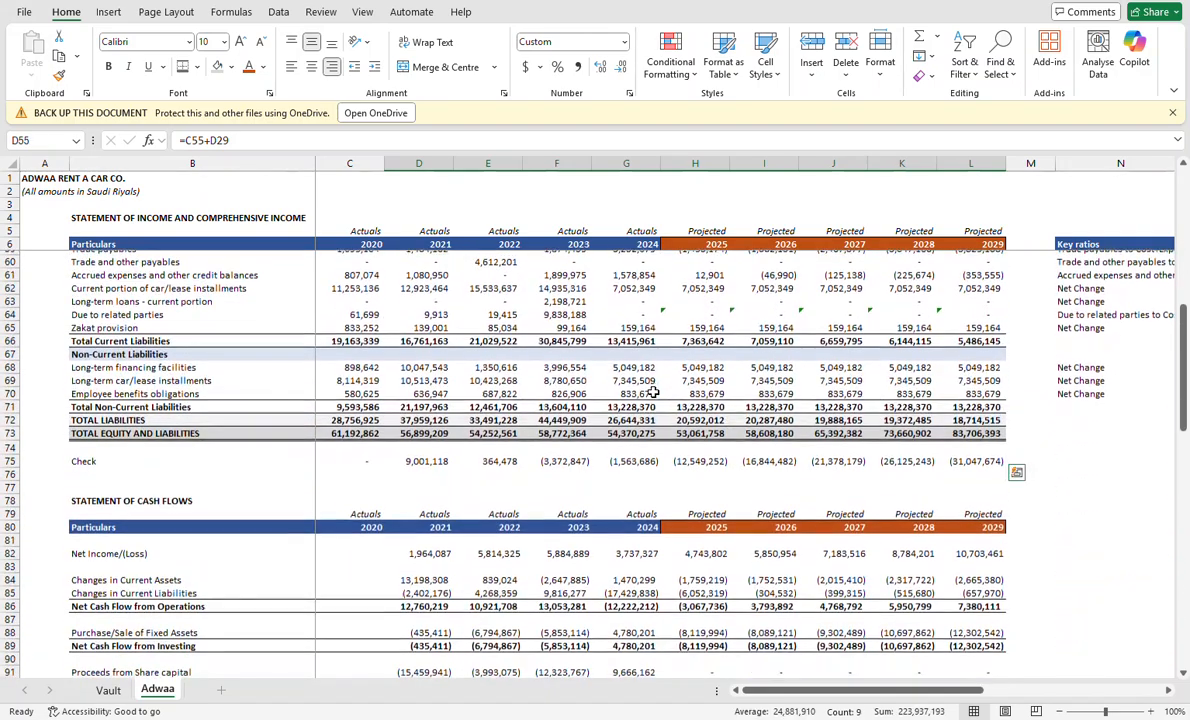
scroll(507, 531, "down", 6)
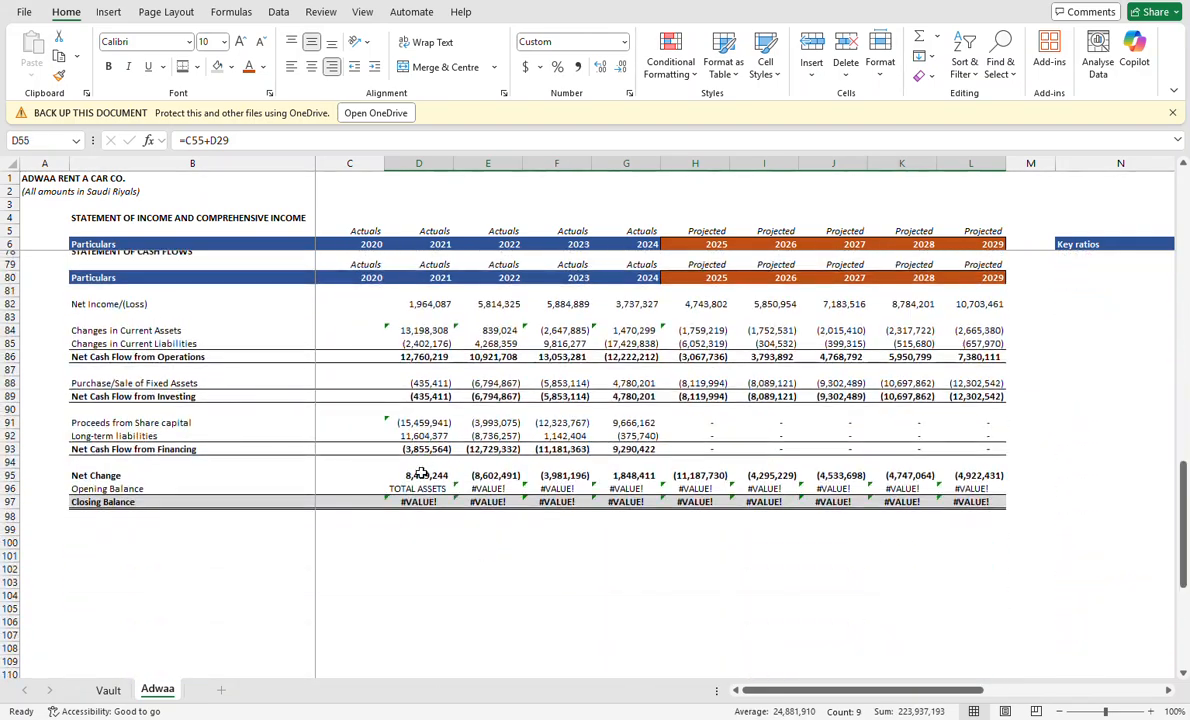
left_click(420, 474)
left_click(420, 488)
type("=")
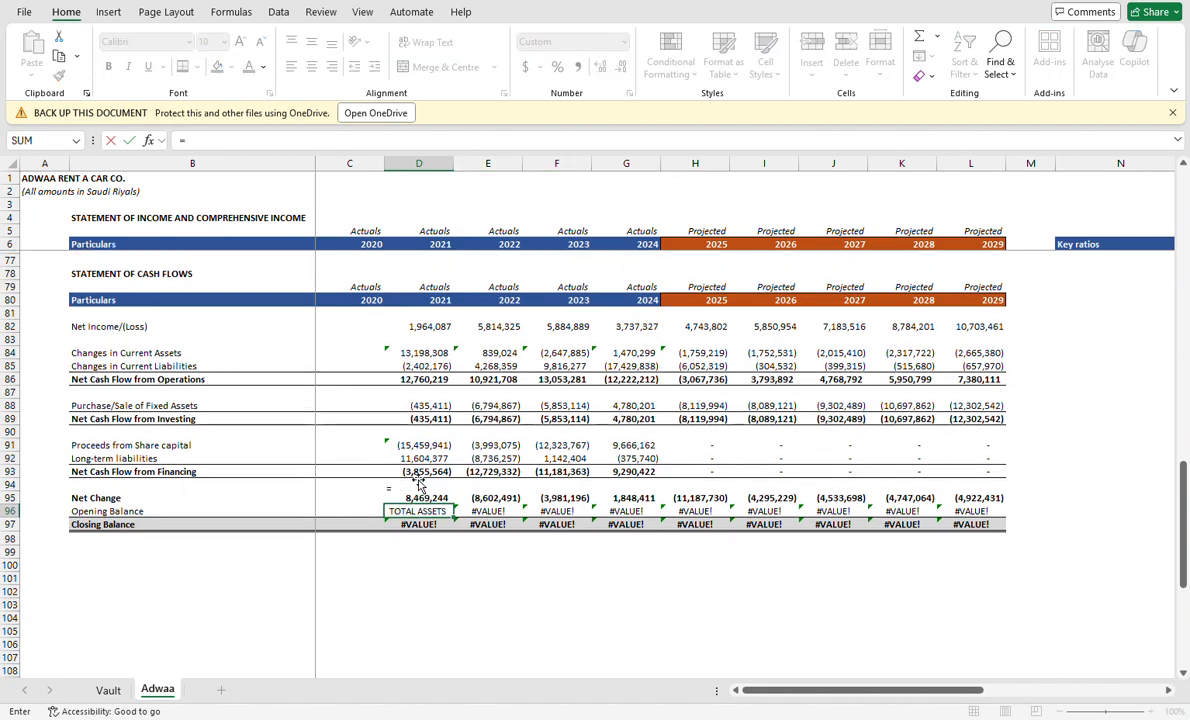
scroll(418, 484, "up", 14)
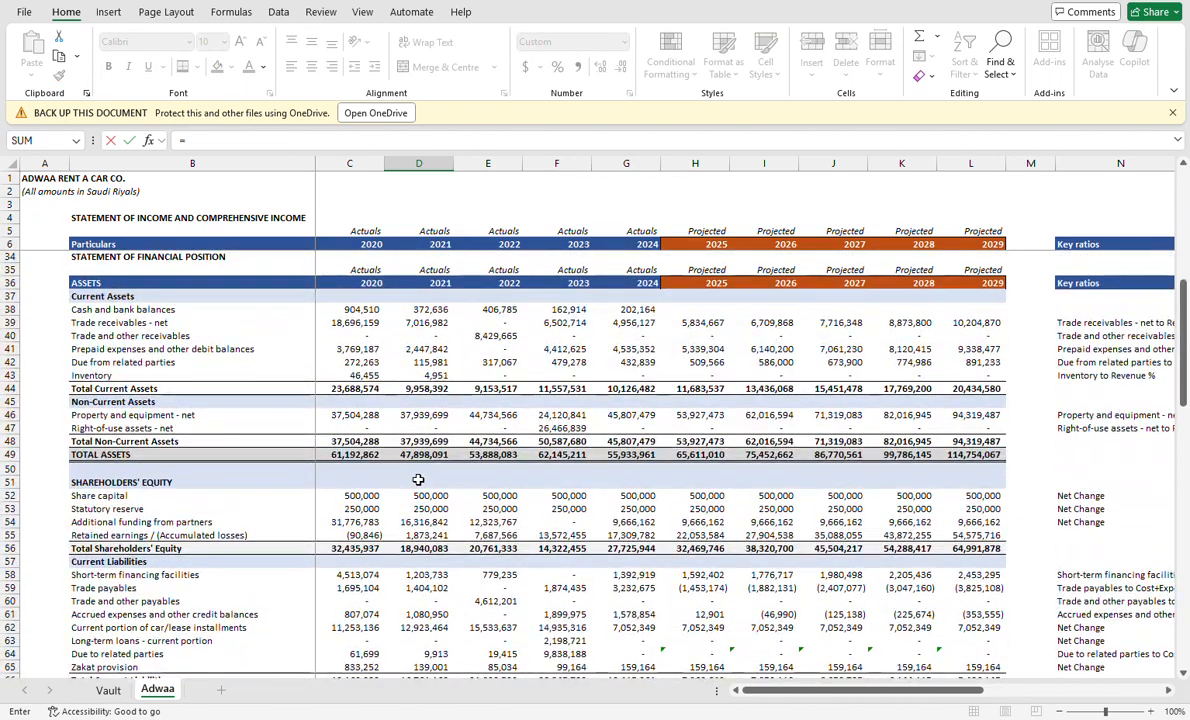
left_click(368, 309)
key("Return")
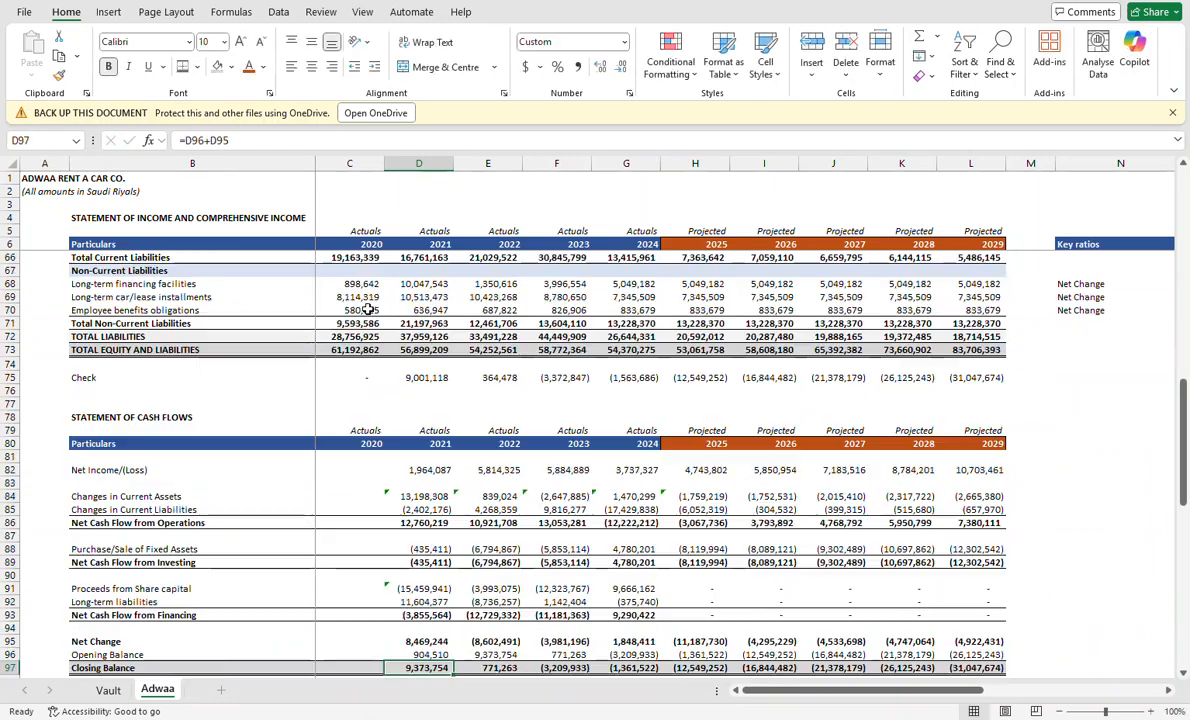
key("Up")
key("ctrl+shift+Right")
key("ctrl+r")
key("Down")
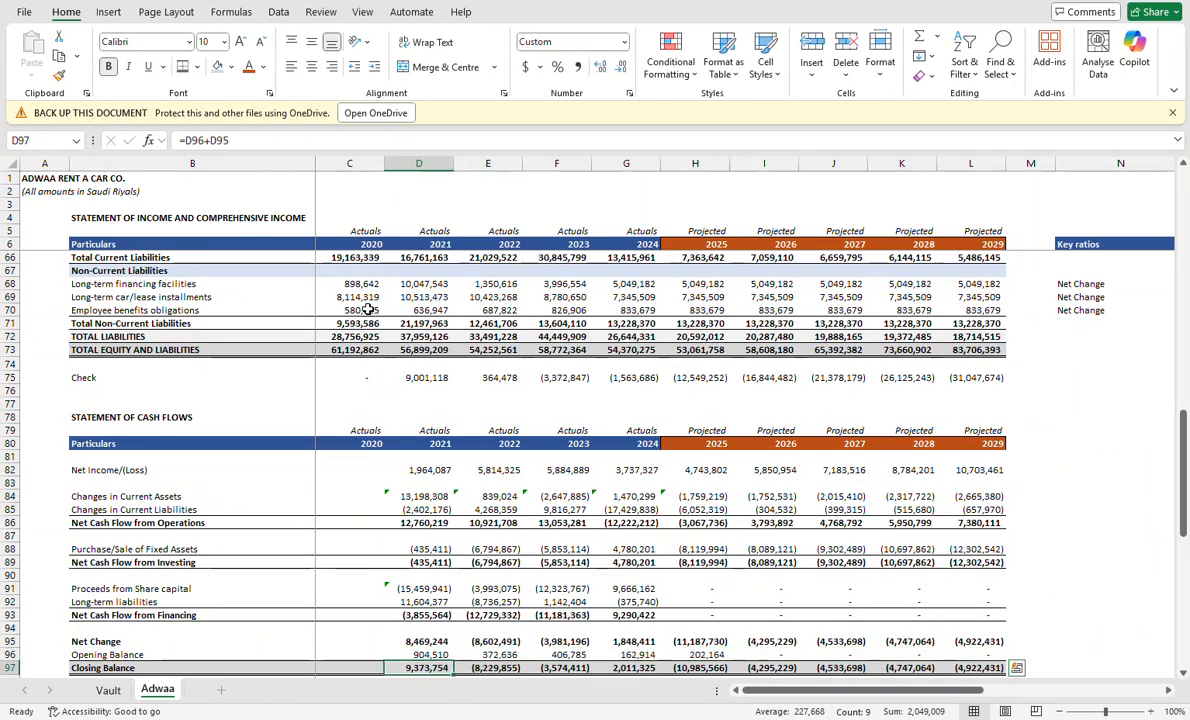
key("ctrl+shift+Right")
key("ctrl+c")
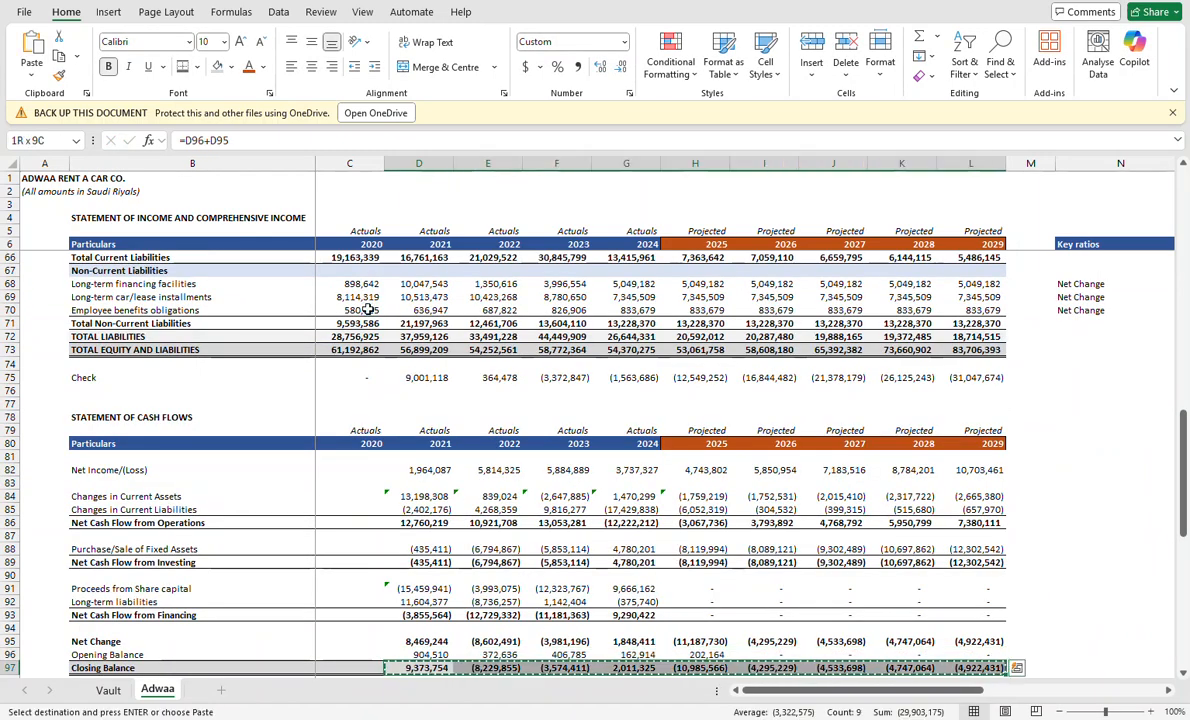
key("Up")
key("Right")
key("Right")
key("Right")
key("Right")
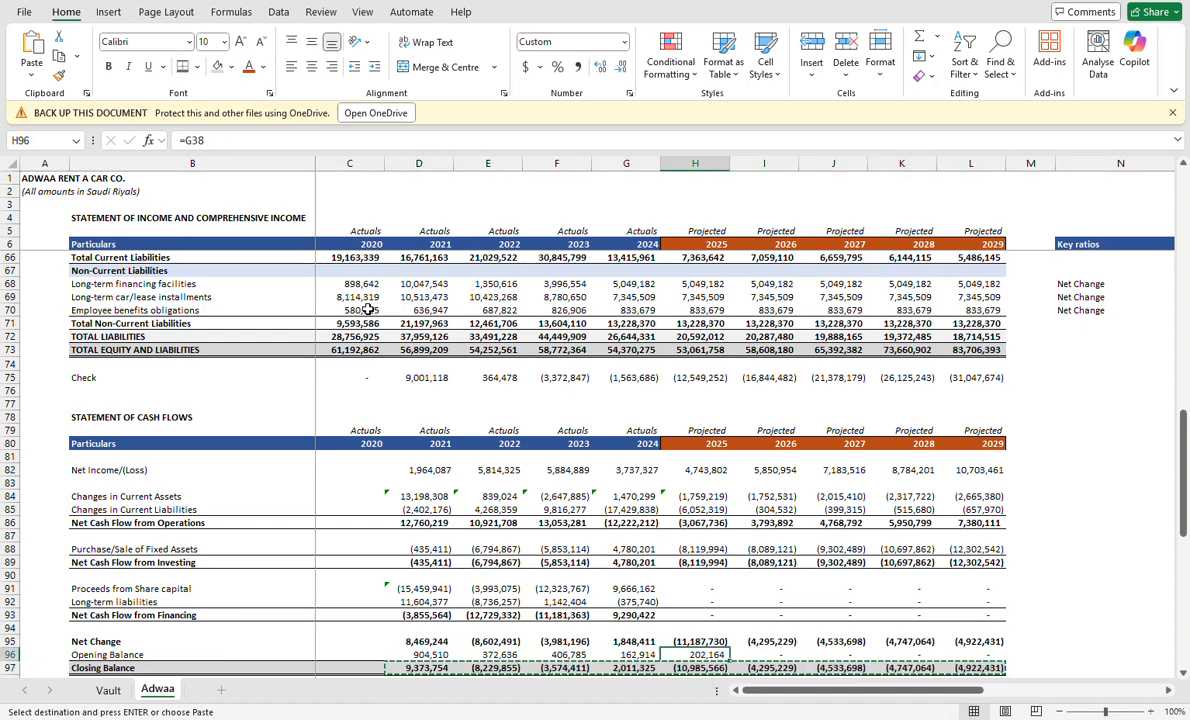
key("Escape")
Set the 2022 Opening Balance in E96 to the prior year's closing balance, =D97, and fill it across through 2029.
key("Left")
key("Left")
key("Left")
key("Left")
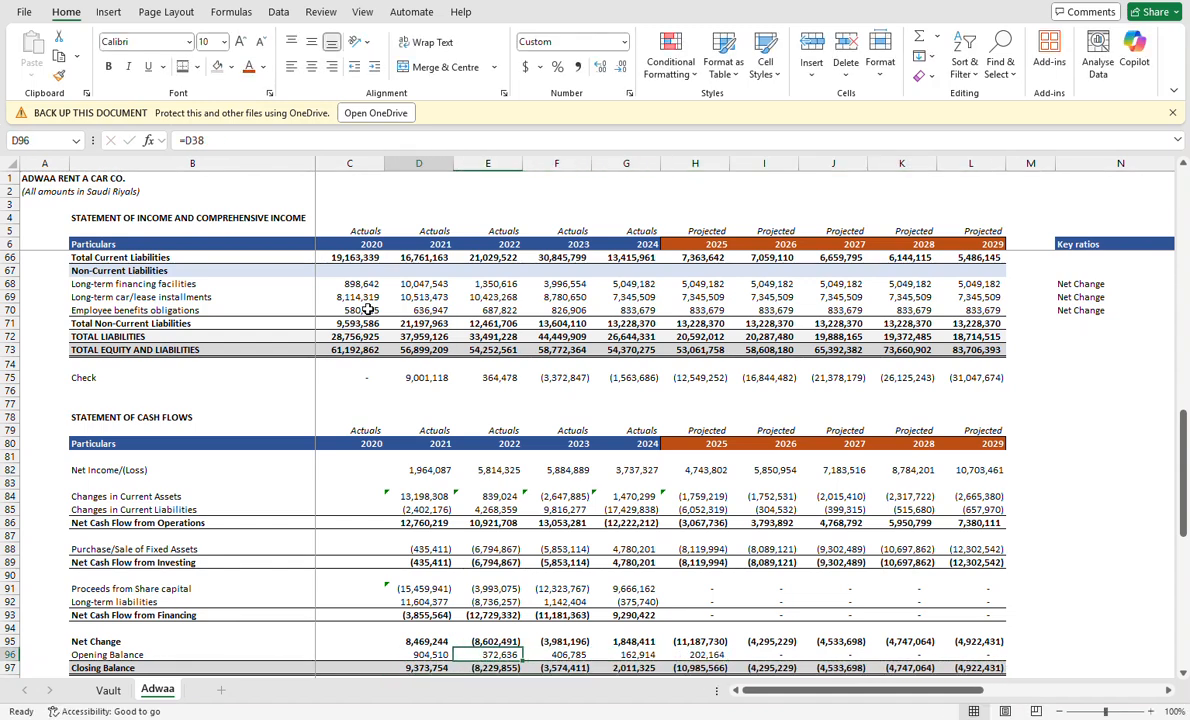
key("F2")
key("Tab")
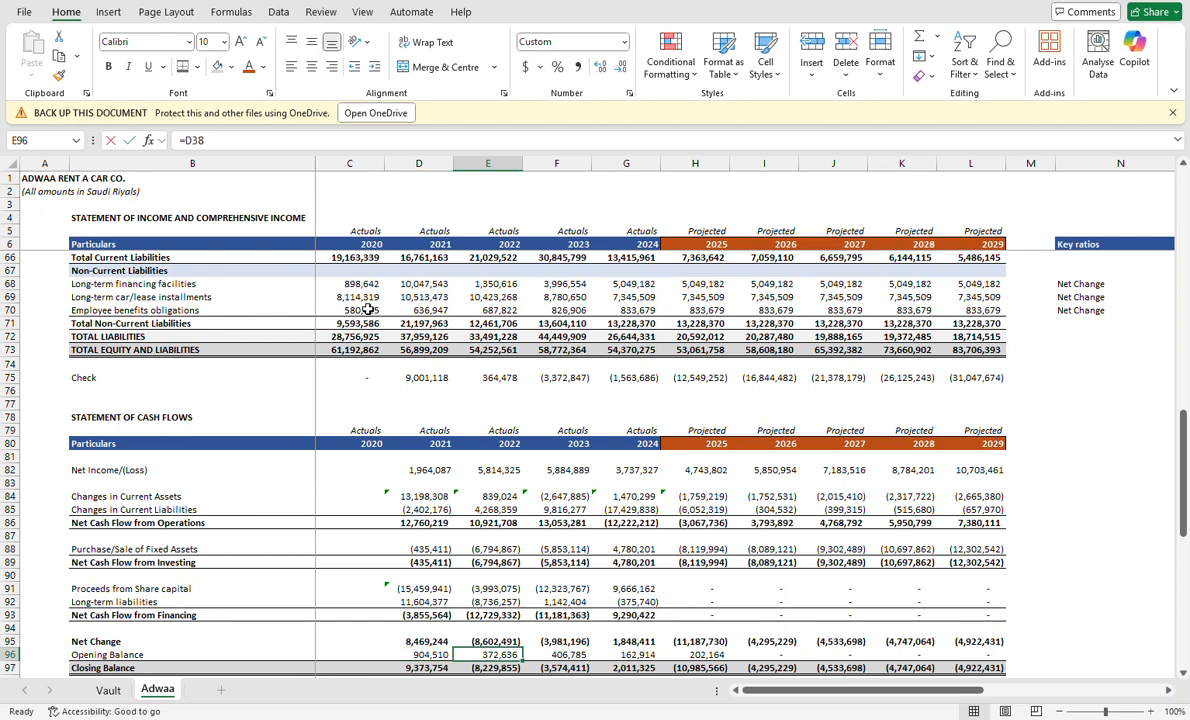
type("=")
key("Left")
key("Down")
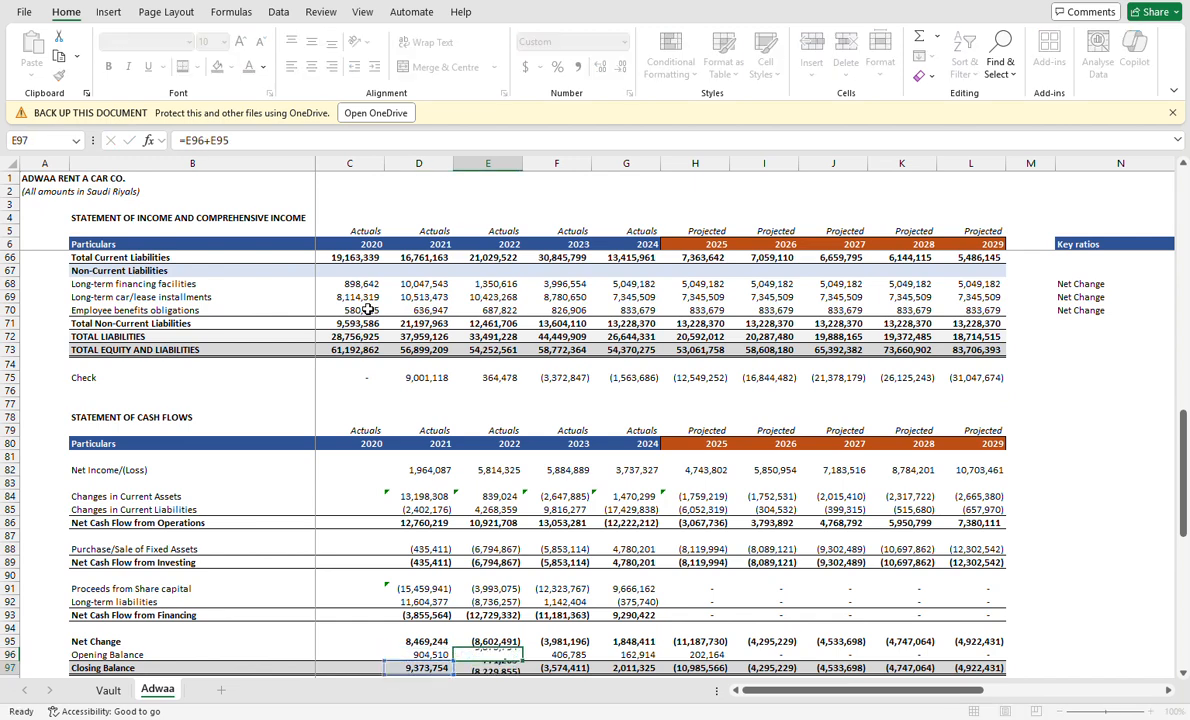
key("ctrl+Return")
key("ctrl+shift+Right")
key("ctrl+r")
Link the balance sheet's Cash and bank balances in D38:L38 to the cash flow closing balances in D97:L97 by pasting as links.
key("Left")
key("Down")
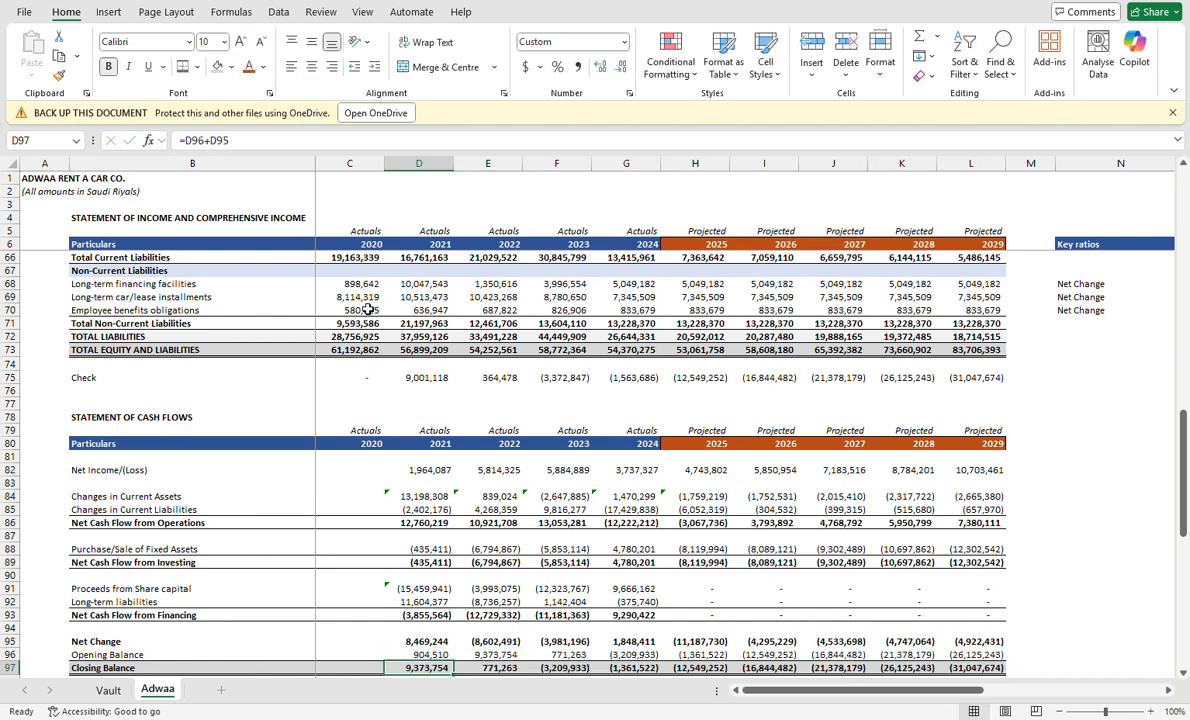
key("ctrl+shift+Right")
key("Up")
key("Up")
key("F2")
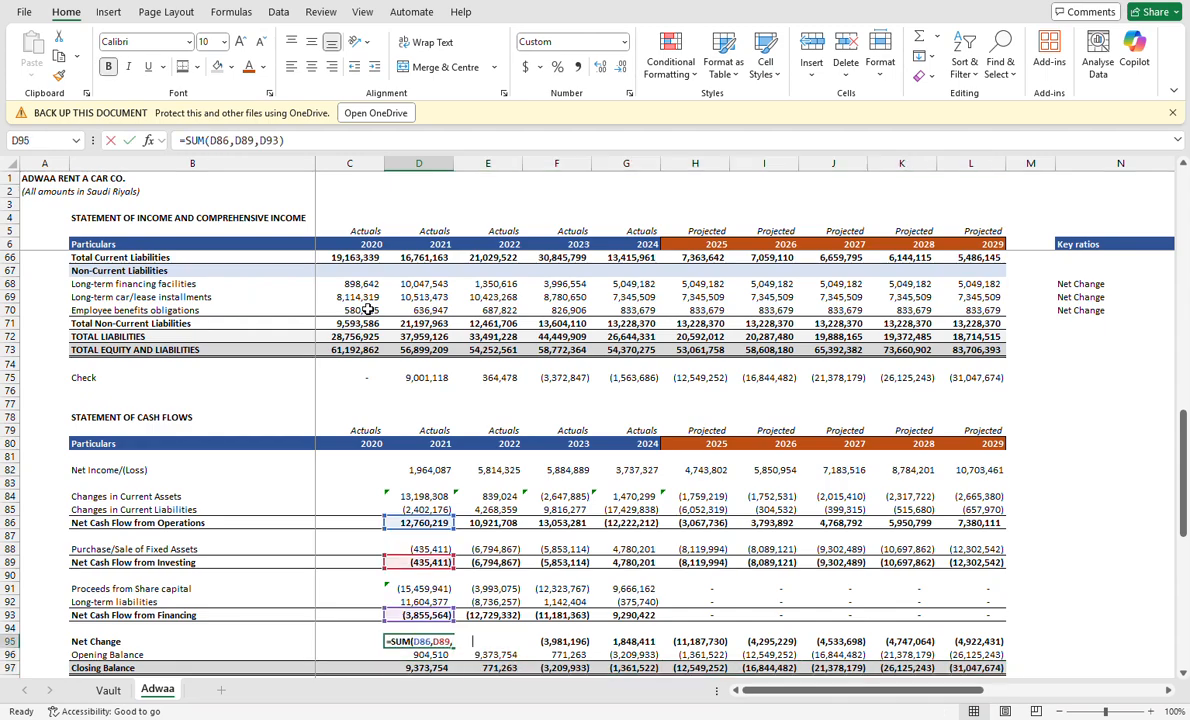
key("Escape")
key("Down")
key("Down")
key("ctrl+shift+Right")
key("ctrl+c")
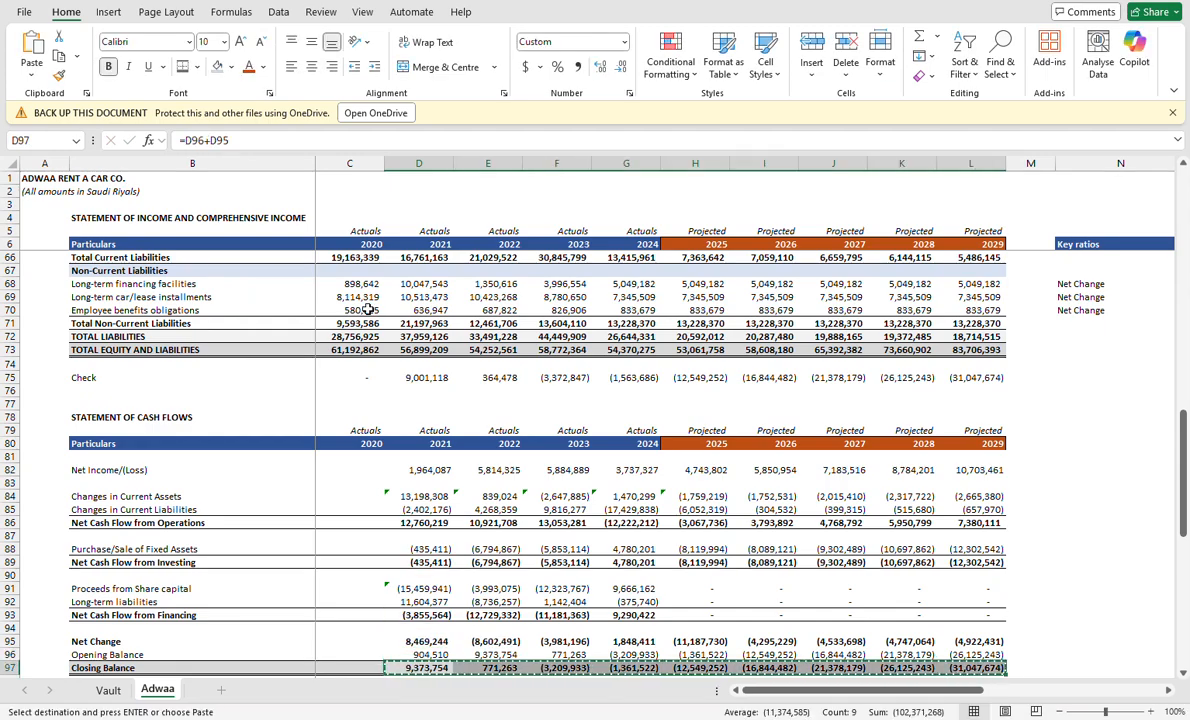
scroll(368, 310, "up", 8)
scroll(368, 310, "up", 4)
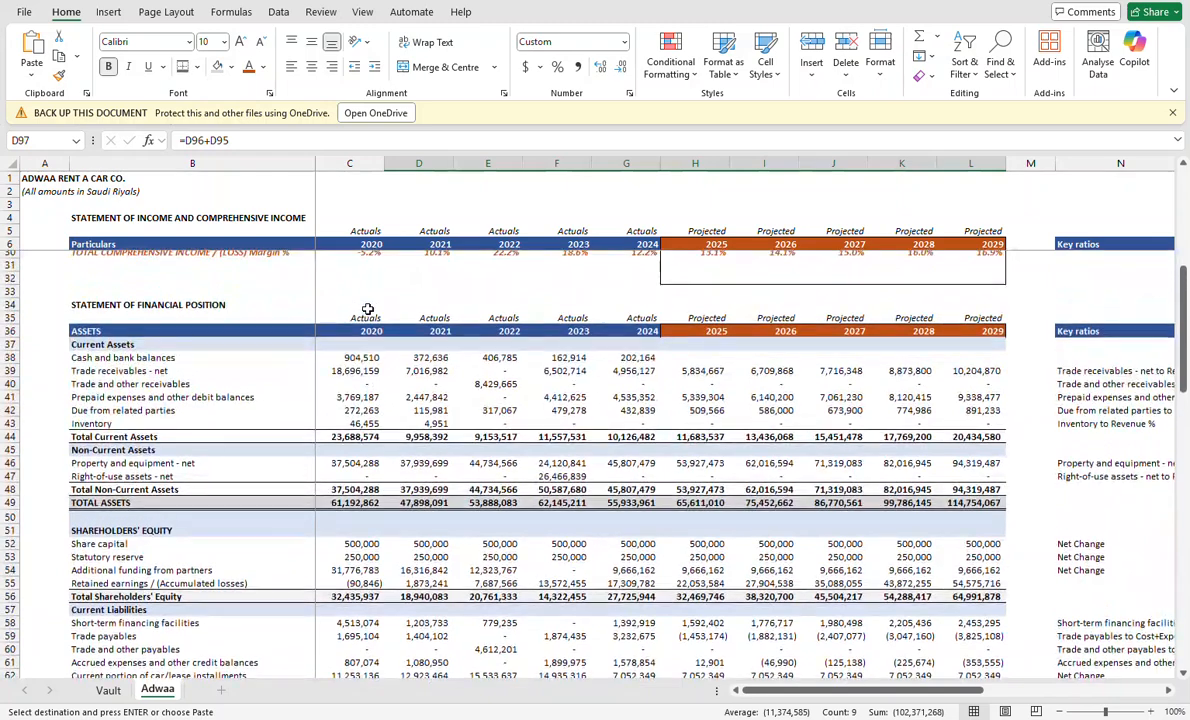
left_click(438, 357)
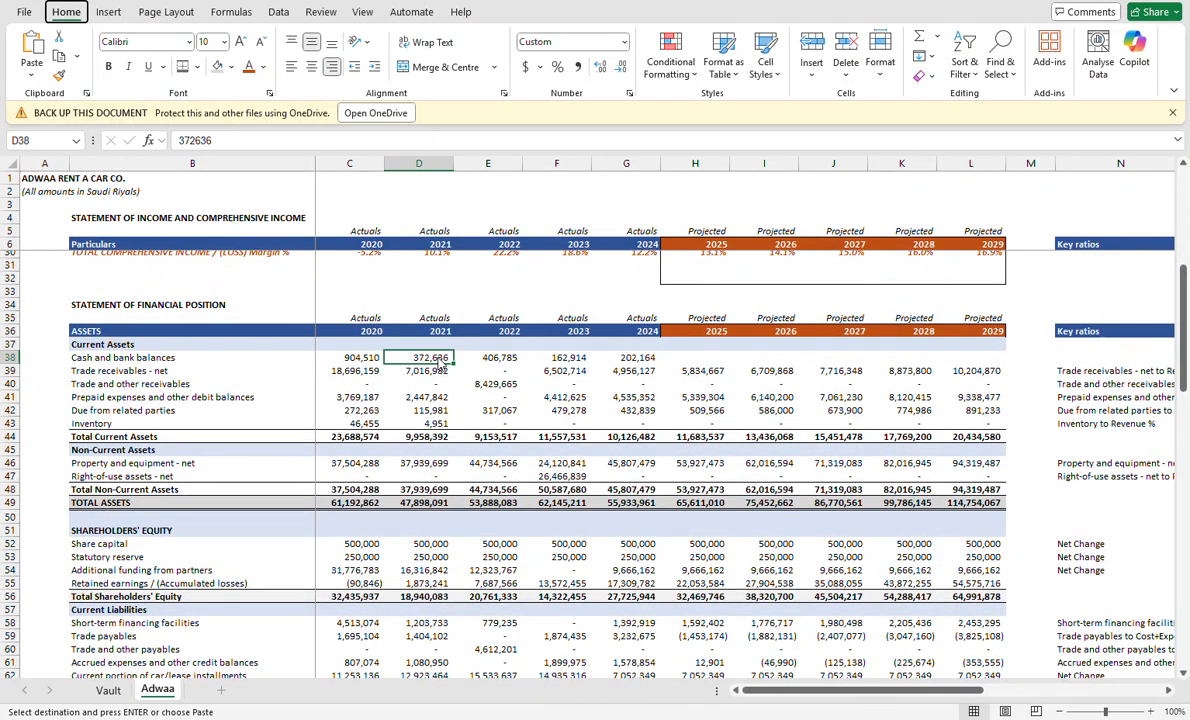
key("alt")
key("h")
key("v")
key("s")
key("alt+l")
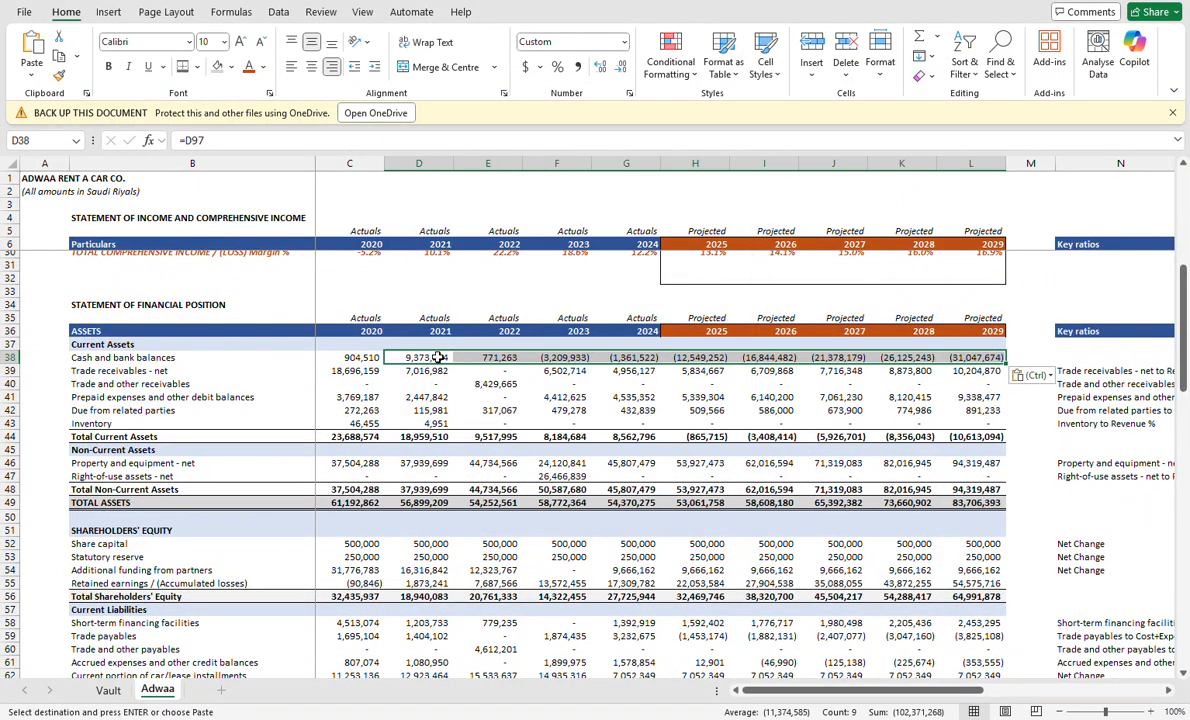
scroll(438, 358, "down", 5)
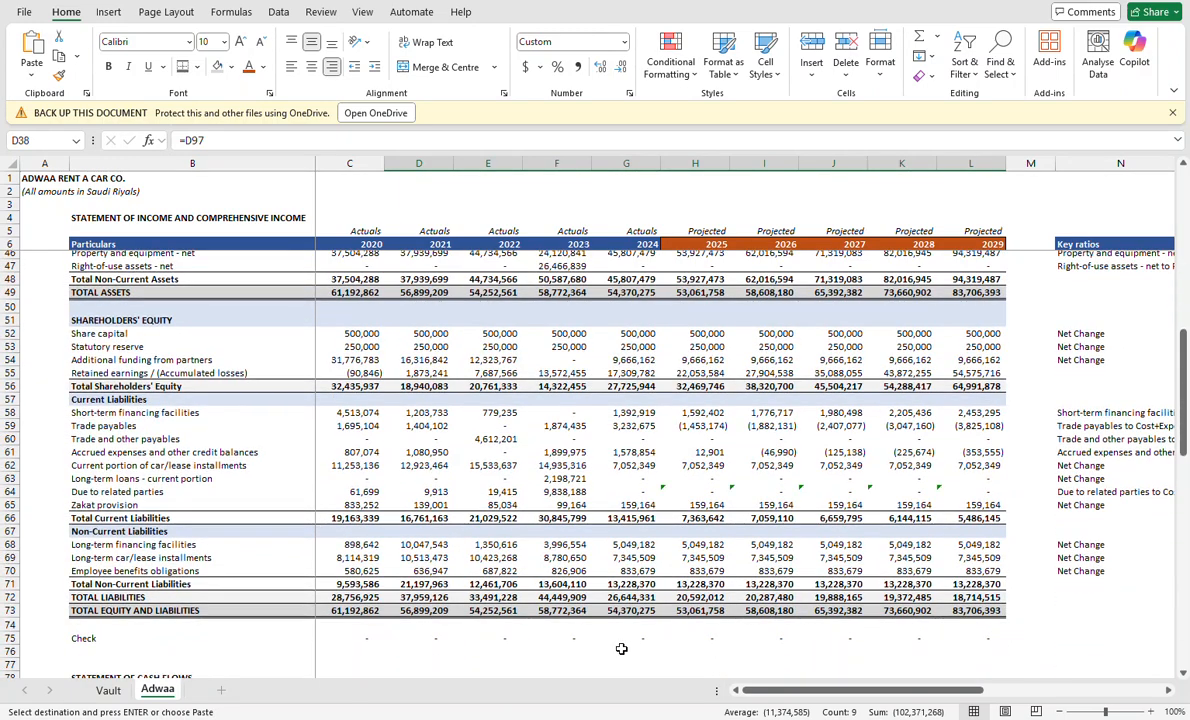
key("Escape")
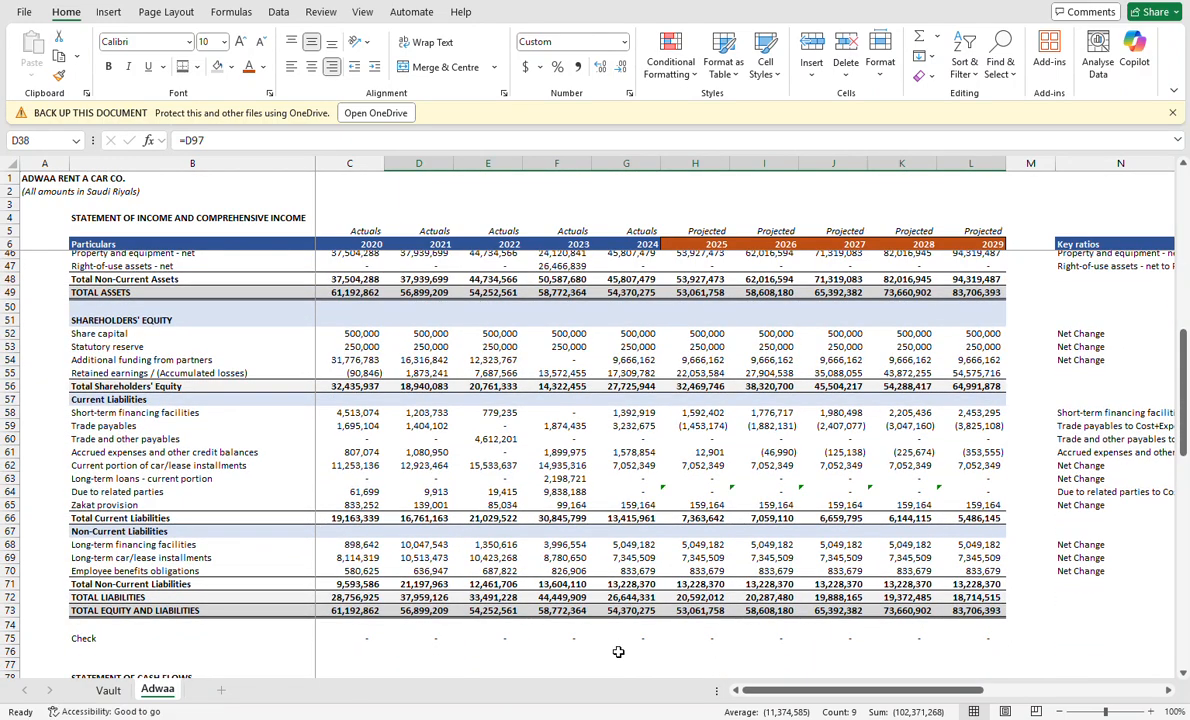
Review the balance sheet's Check row and the cash flow statement down to its closing balance.
scroll(618, 651, "down", 4)
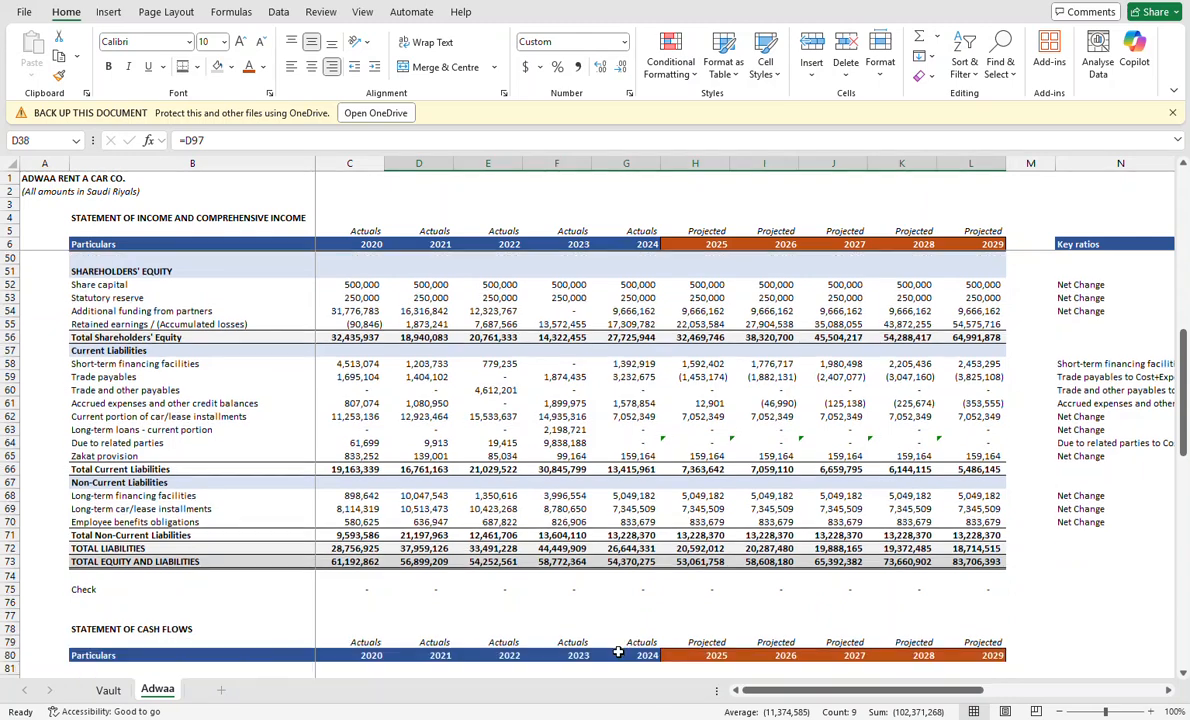
scroll(618, 651, "down", 4)
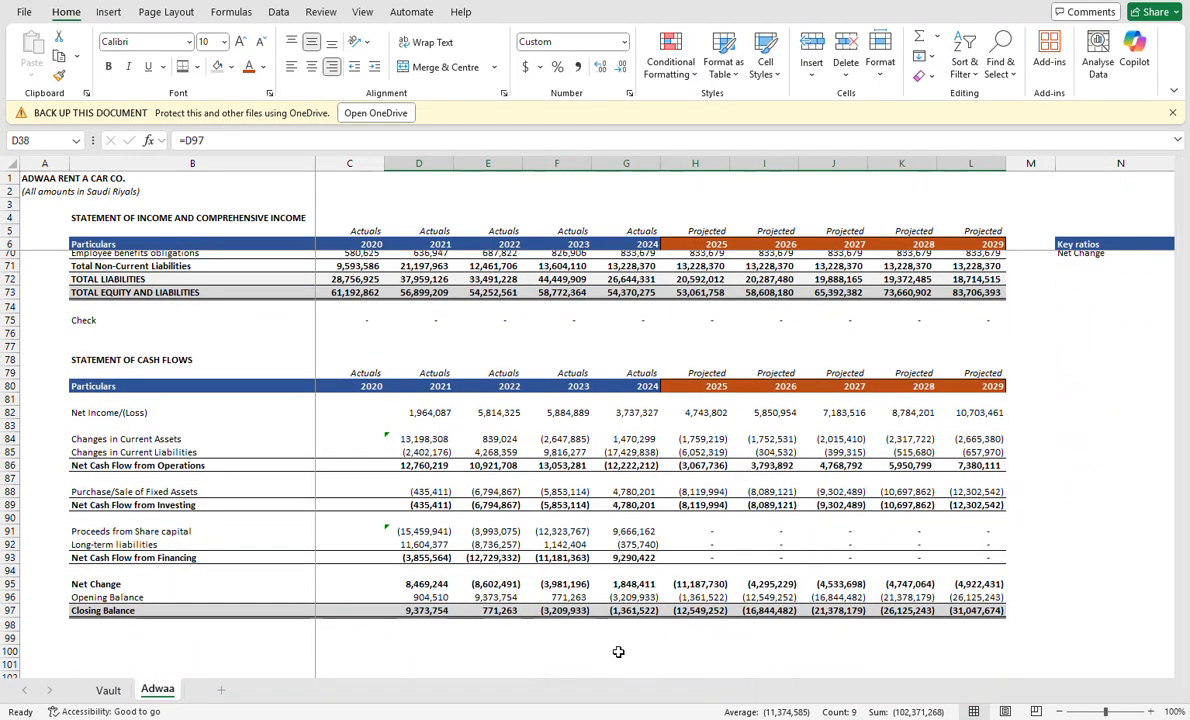
key("ctrl+Page_Up")
key("ctrl+Page_Down")
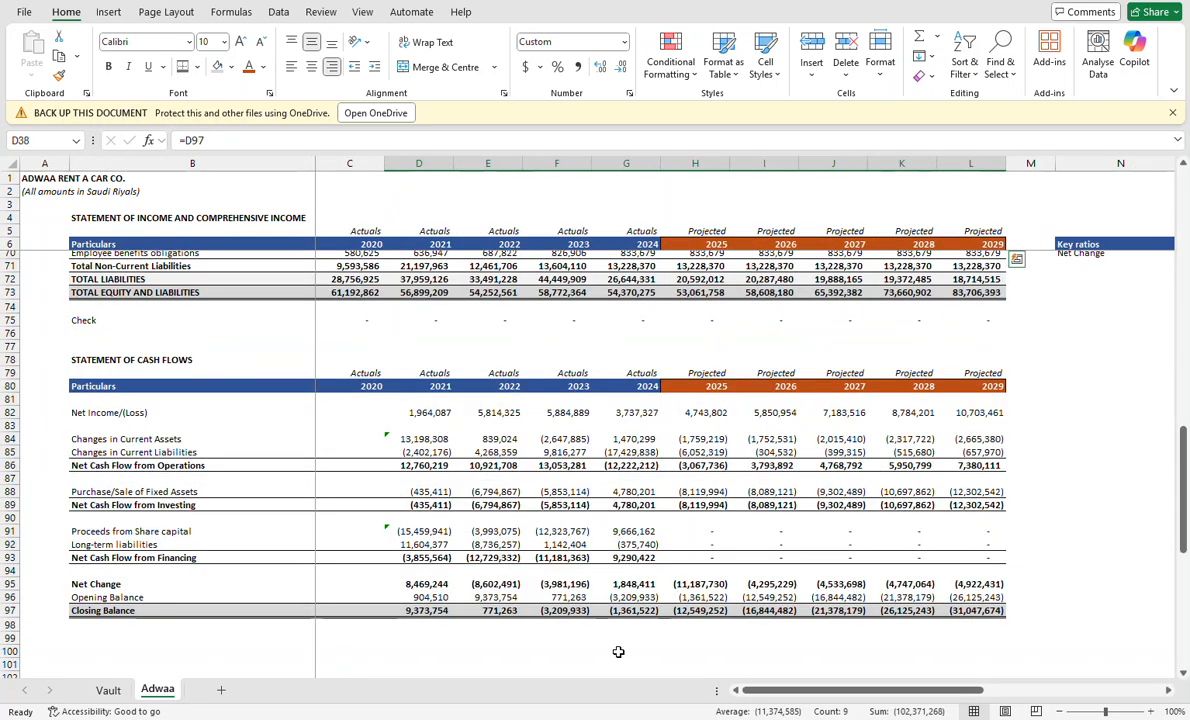
scroll(618, 651, "up", 5)
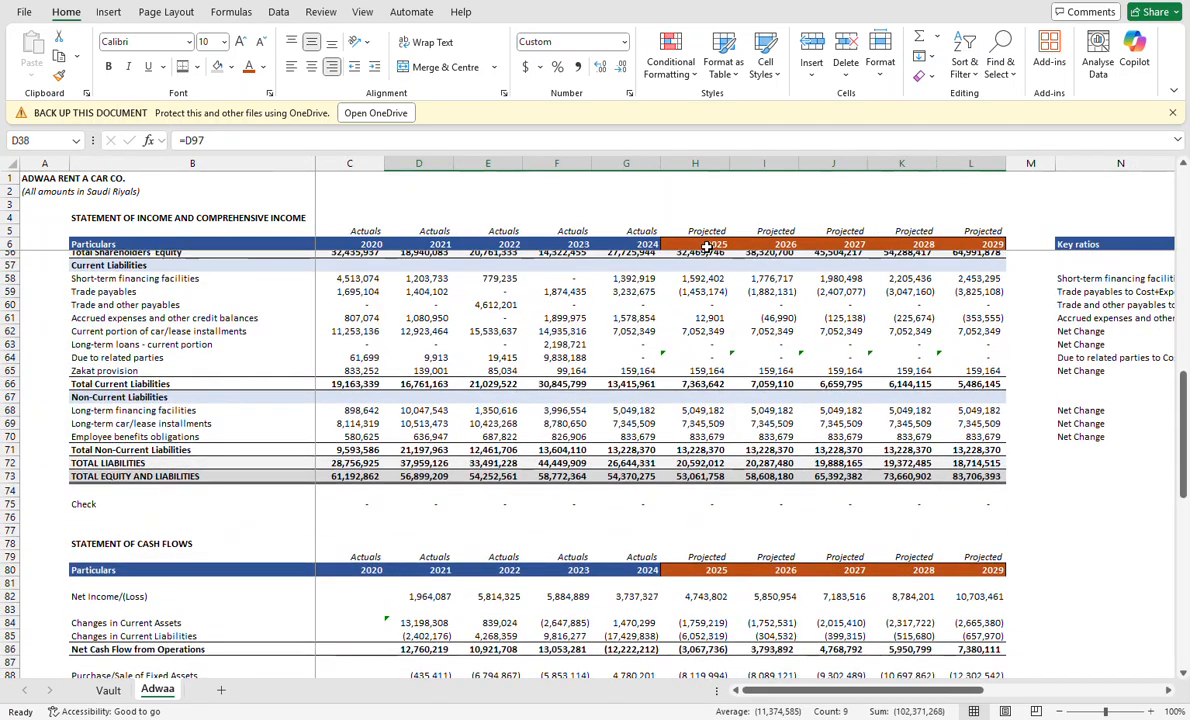
scroll(707, 246, "up", 8)
left_click_drag(693, 301, 693, 303)
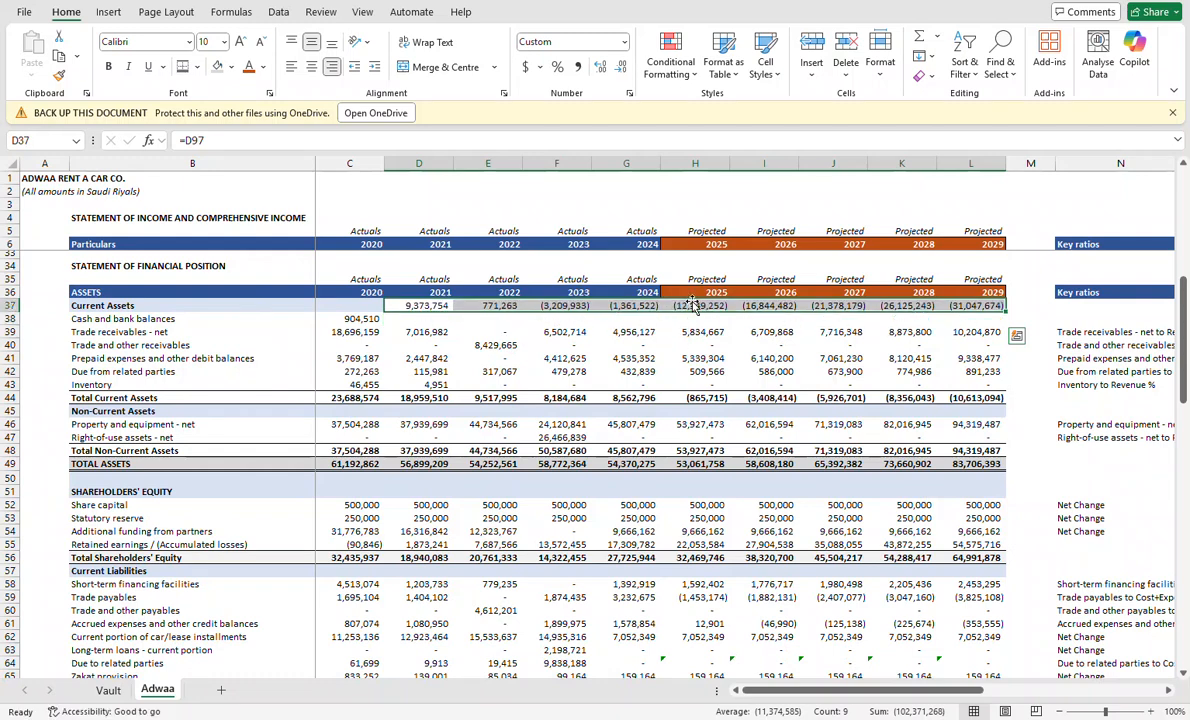
key("ctrl+z")
Apply an outside border around the projected 2025 to 2029 columns of the statement of financial position, H36:L76.
left_click(681, 293)
key("shift+Right")
key("shift+Right")
key("shift+Right")
key("shift+Right")
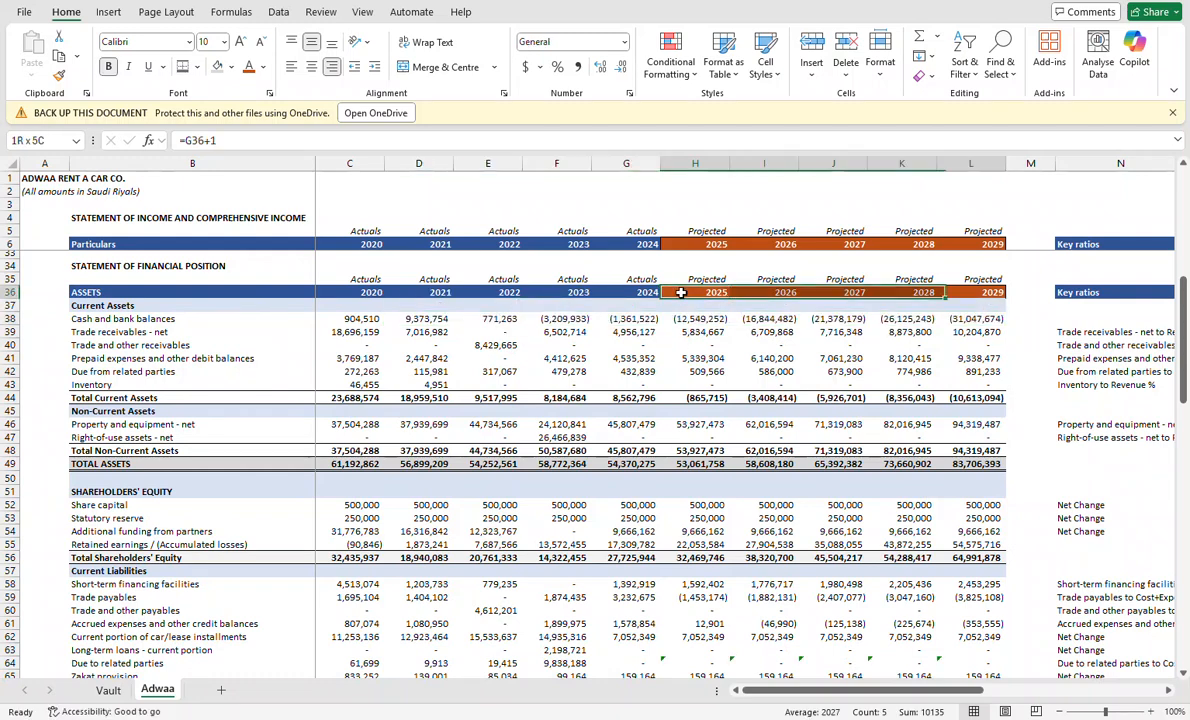
key("shift+Down")
key("shift+Down")
key("shift+Down")
key("shift+Down")
key("shift+Down")
key("shift+Down")
key("shift+Down")
key("shift+Down")
key("shift+Down")
key("shift+Down")
key("shift+Down")
key("shift+Down")
key("shift+Down")
key("shift+Down")
key("shift+Down")
key("shift+Down")
key("shift+Down")
key("shift+Down")
key("shift+Down")
key("shift+Down")
key("shift+Down")
key("shift+Down")
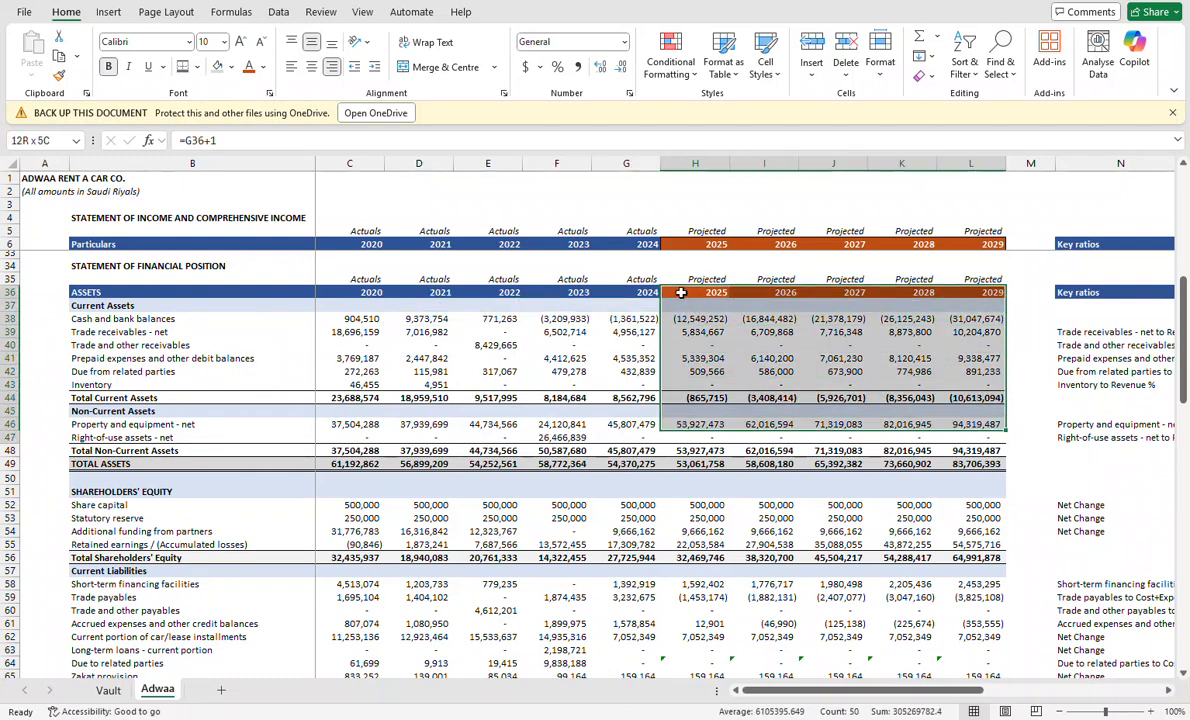
key("shift+Up")
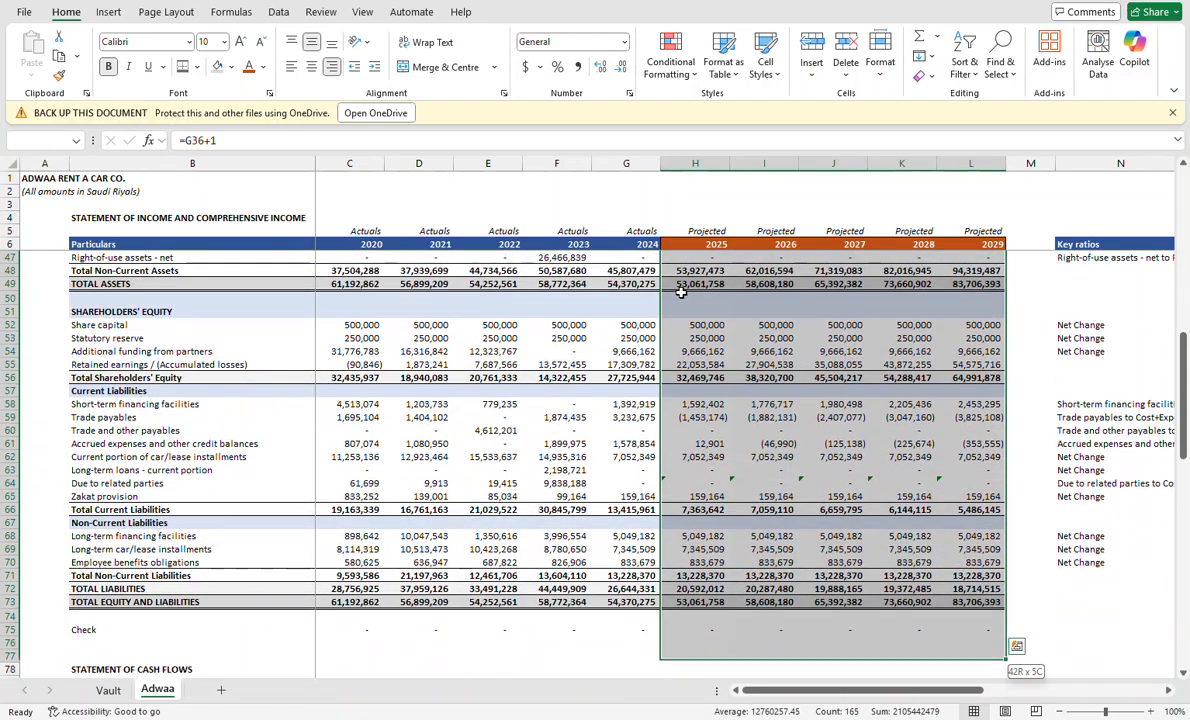
scroll(680, 292, "down", 10)
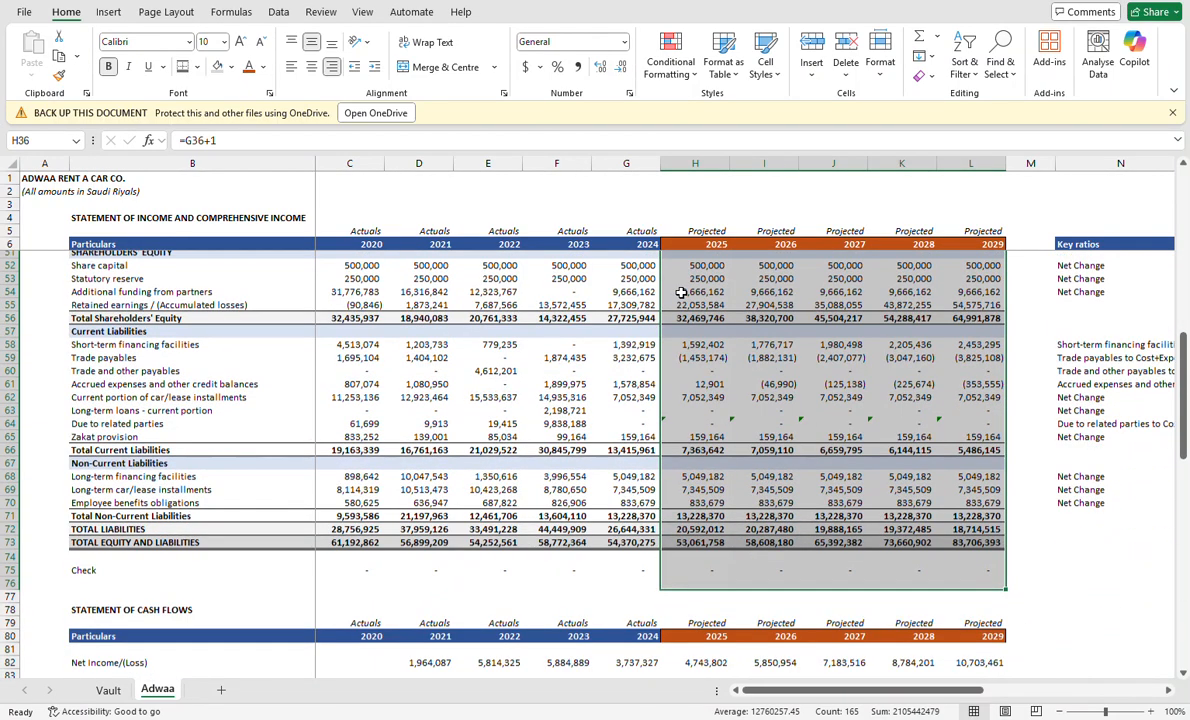
Apply an outside border around the projected 2025 to 2029 columns of the Adwaa cash flow statement, H80:L99.
left_click(690, 307)
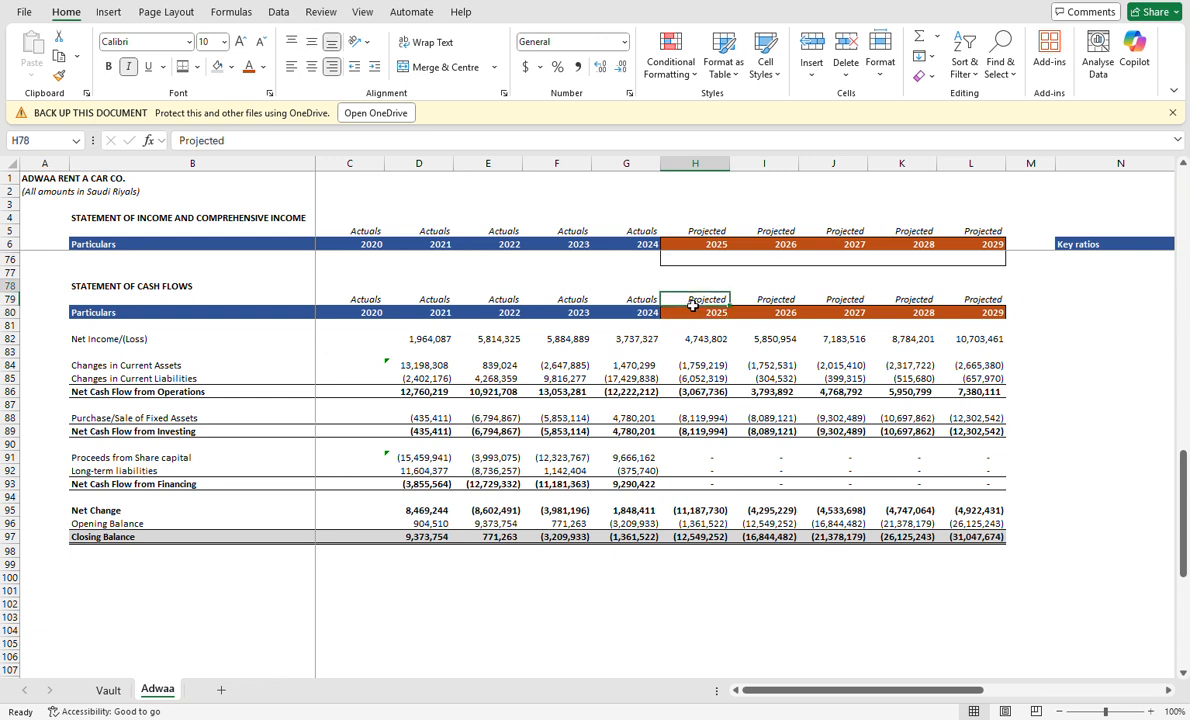
key("shift+Right")
key("shift+Right")
key("shift+Right")
key("shift+Right")
key("shift+Down")
key("shift+Down")
key("shift+Down")
key("shift+Down")
key("shift+Down")
key("shift+Down")
key("shift+Down")
key("shift+Down")
key("shift+Down")
key("shift+Down")
key("shift+Down")
key("shift+Down")
key("shift+Down")
key("shift+Down")
key("shift+Down")
key("shift+Down")
key("shift+Down")
key("shift+Down")
key("shift+Down")
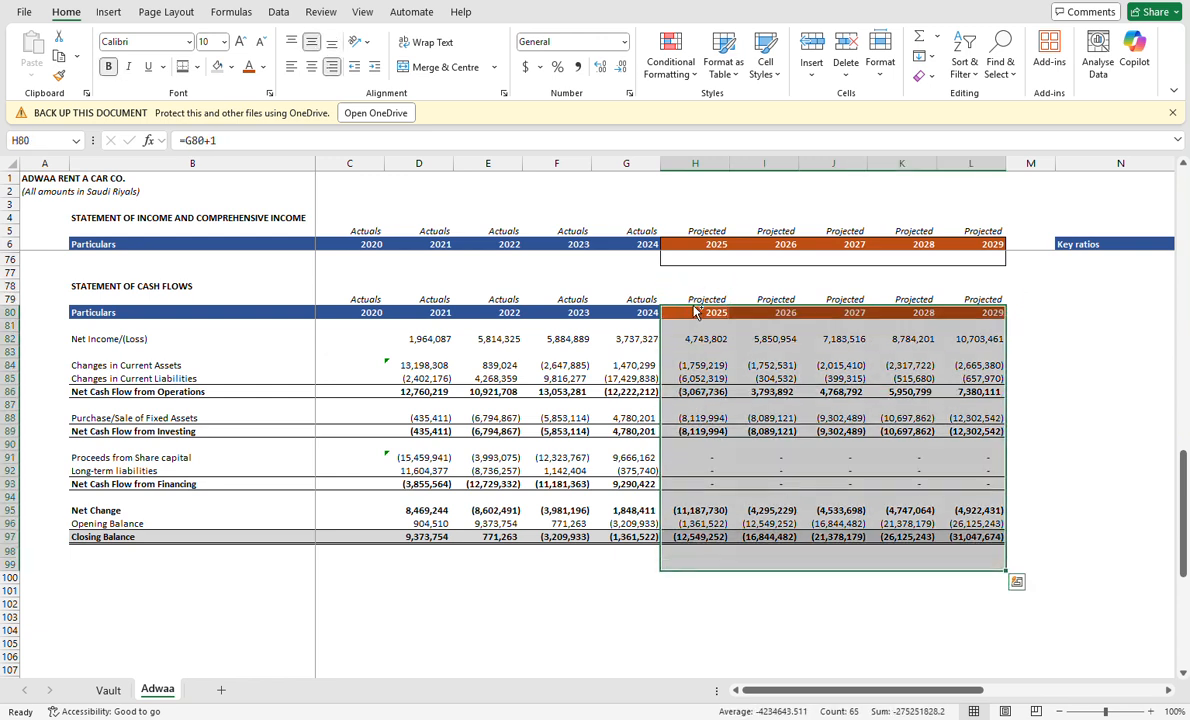
On the Vault sheet, apply an outside border around the projected 2025 to 2029 columns of the cash flow statement, G69:K88.
key("ctrl+Page_Up")
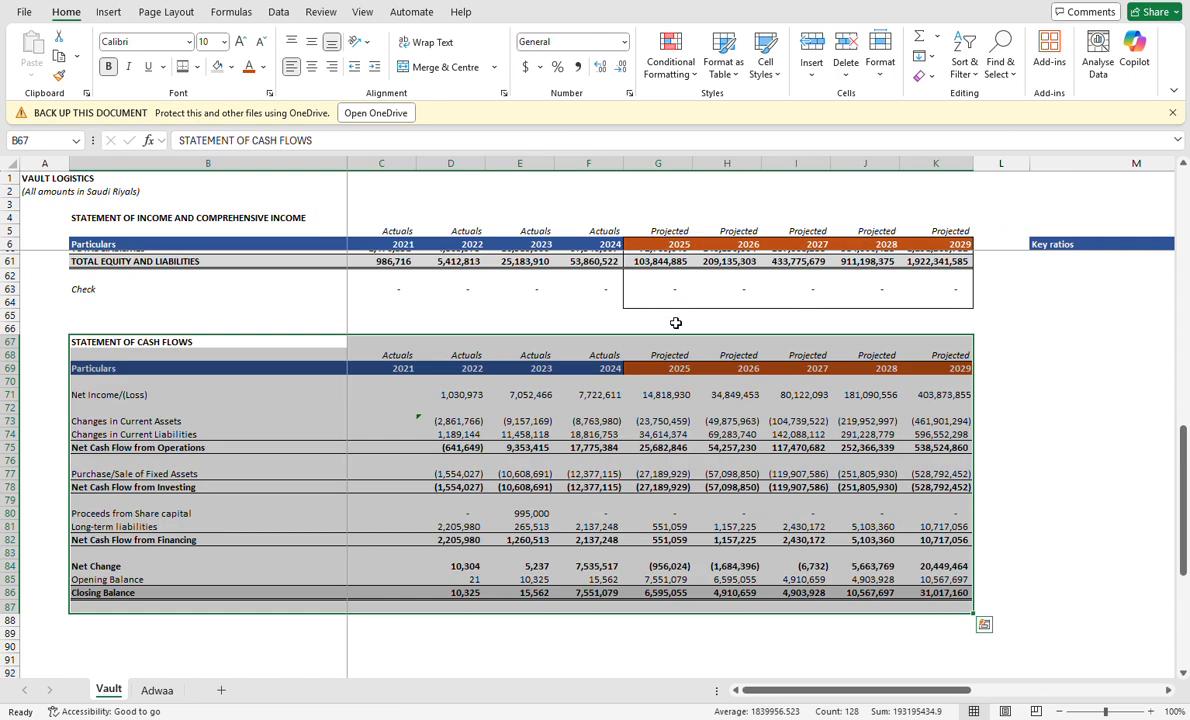
left_click(649, 380)
key("shift+Right")
key("shift+Right")
key("shift+Right")
key("shift+Right")
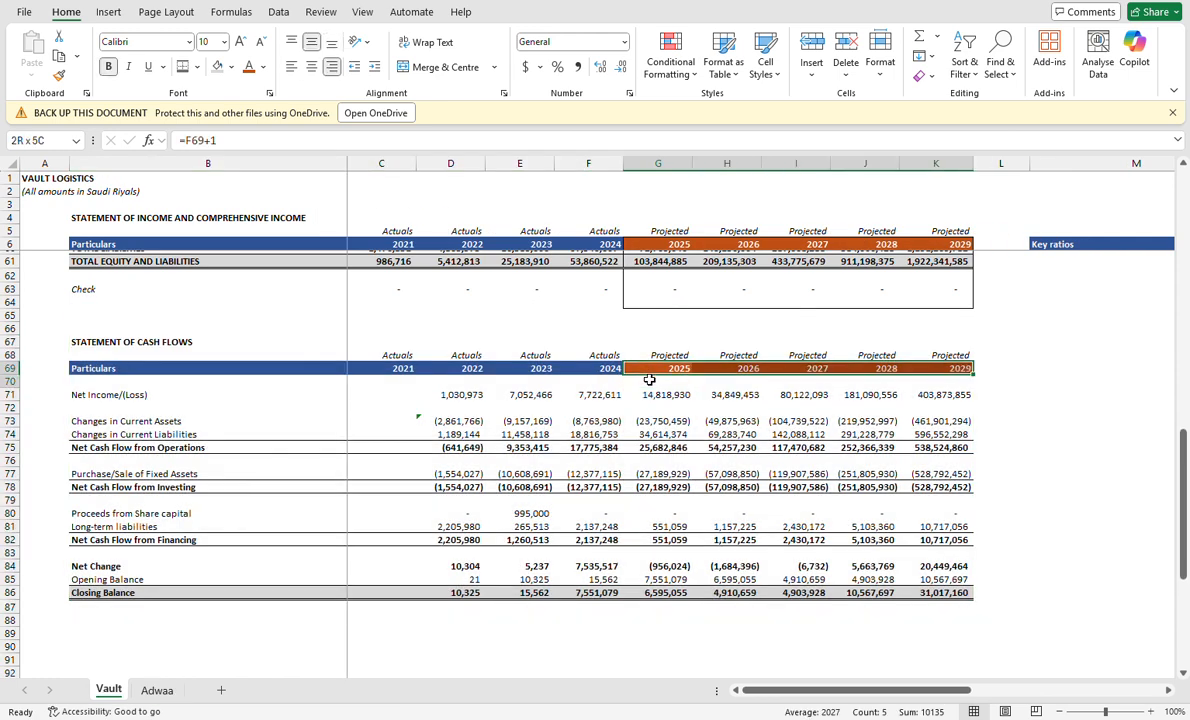
key("shift+Down")
key("shift+Down")
key("shift+Down")
key("shift+Down")
key("shift+Down")
key("shift+Down")
key("shift+Down")
key("shift+Down")
key("shift+Down")
key("shift+Down")
key("shift+Down")
key("shift+Down")
key("shift+Down")
key("shift+Down")
key("shift+Down")
key("shift+Down")
key("shift+Down")
key("shift+Down")
key("shift+Down")
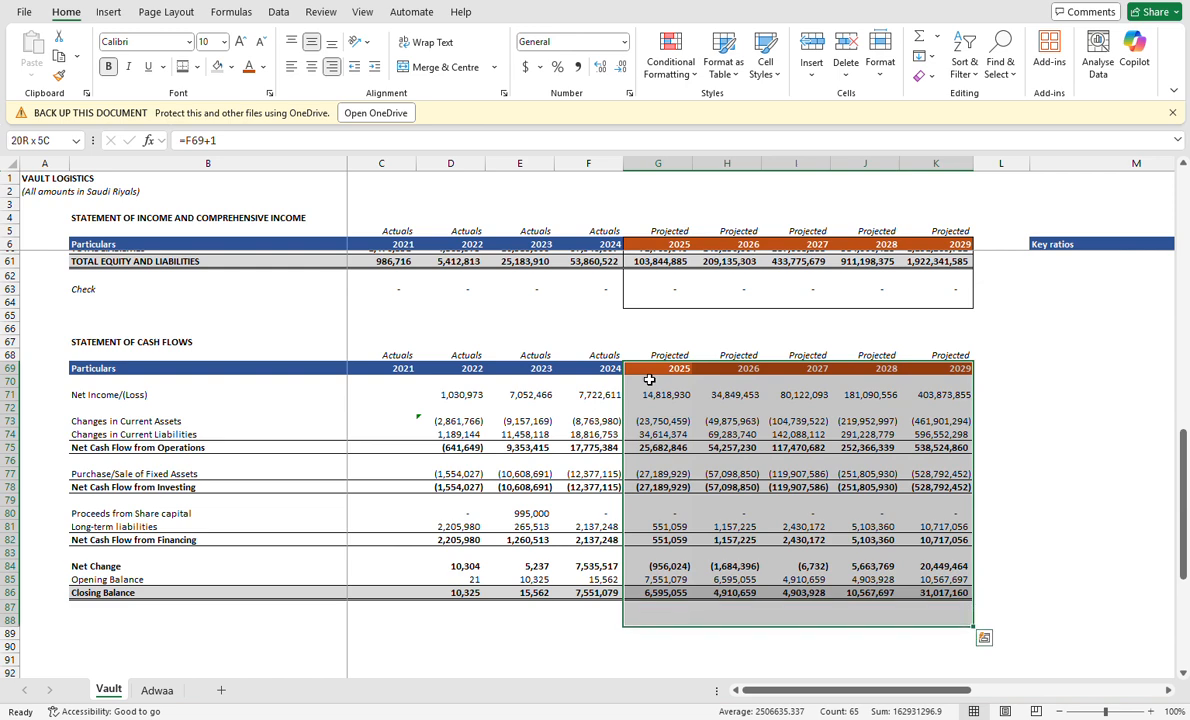
Review the Adwaa sheet from the cash flow statement up to the income statement and its key ratios.
key("ctrl+Page_Down")
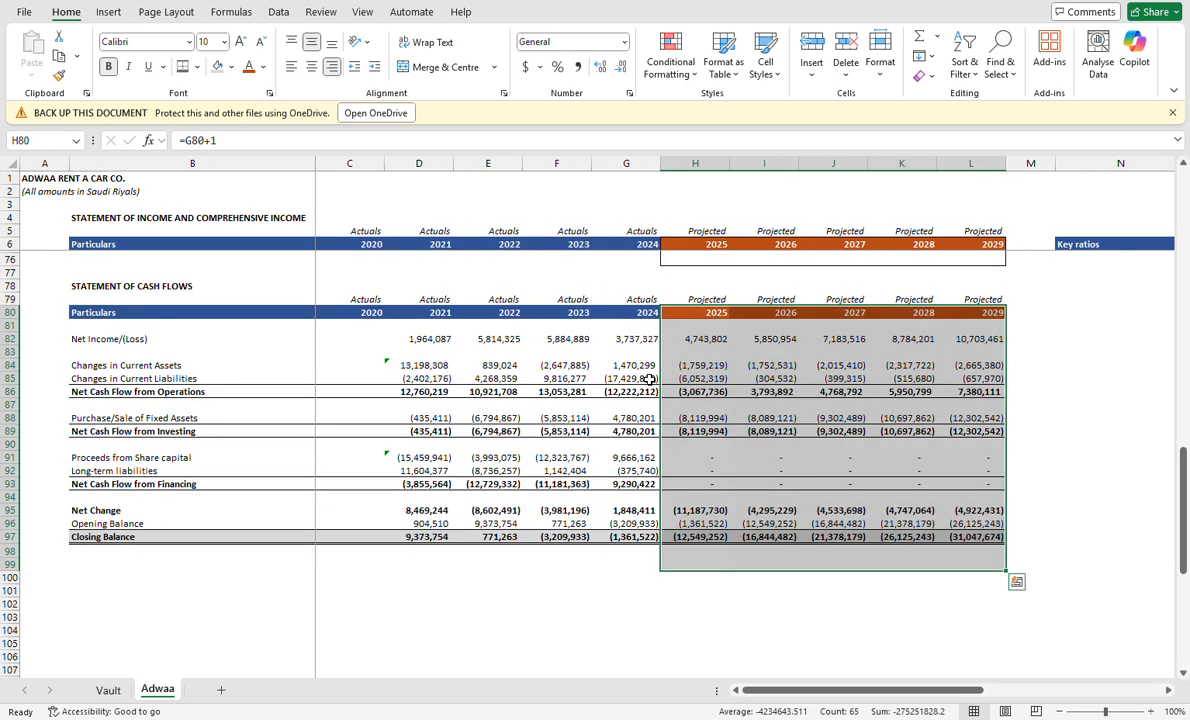
key("Up")
key("Down")
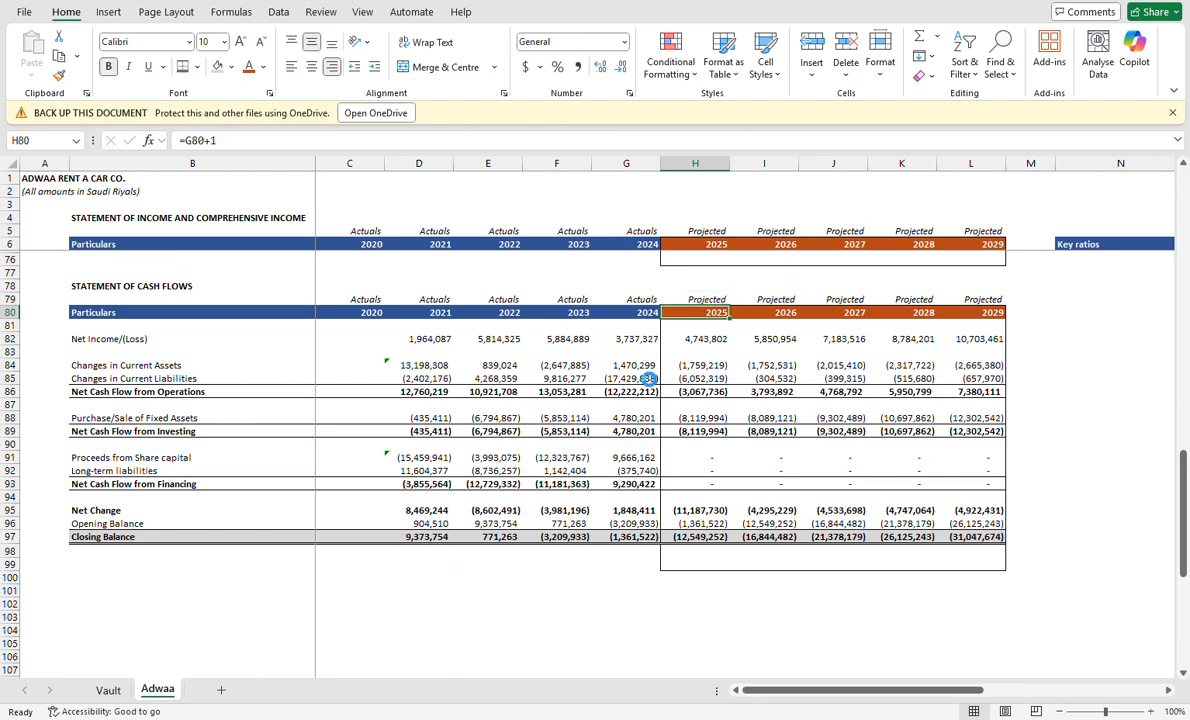
scroll(649, 379, "up", 19)
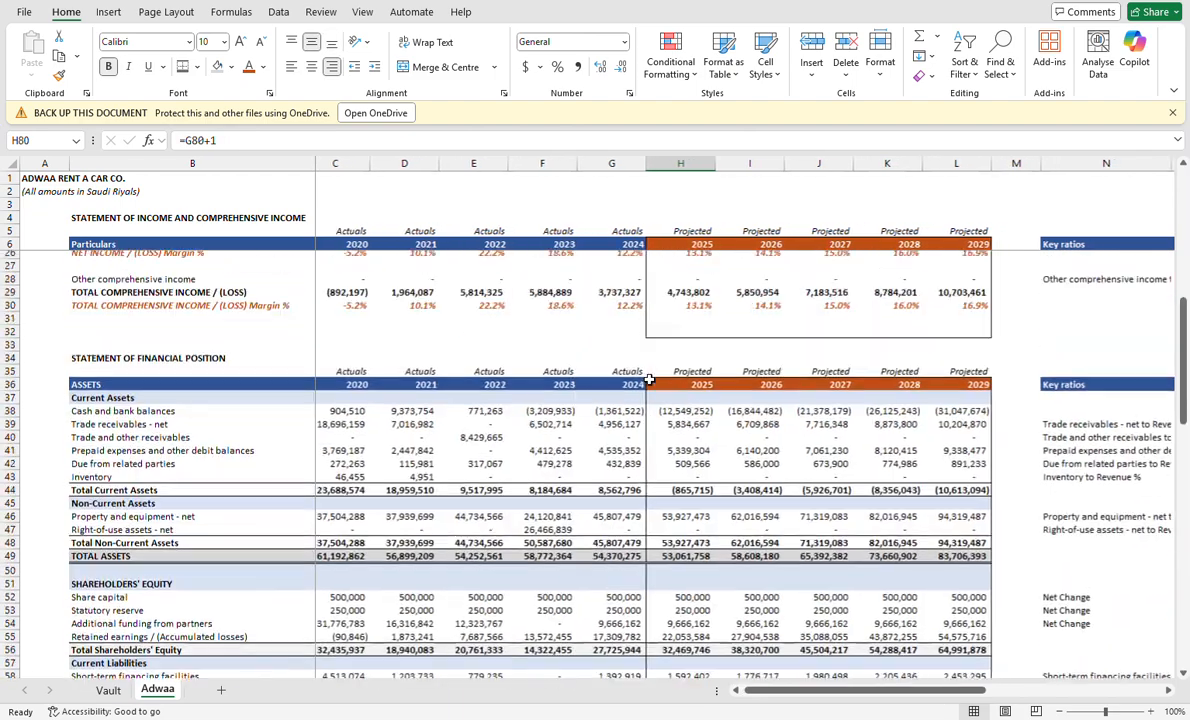
scroll(649, 379, "right", 3)
scroll(649, 379, "up", 2)
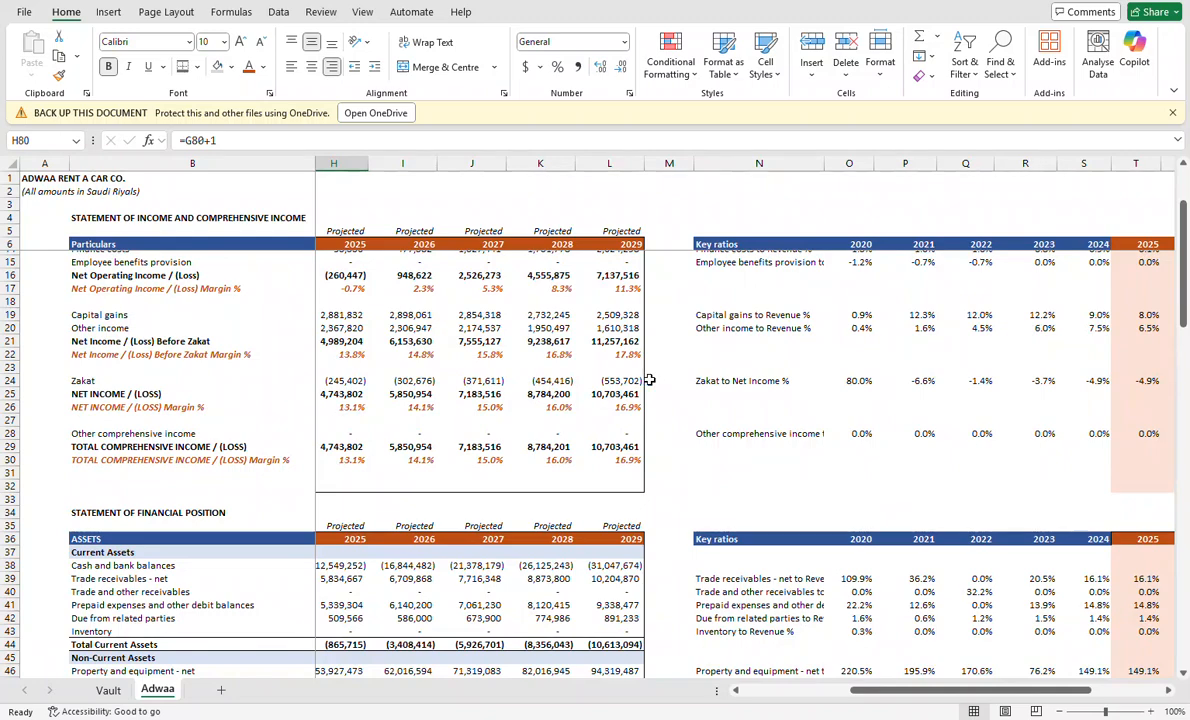
Check the outlined cash flow statement on the Vault sheet and save the workbook.
key("ctrl+Page_Up")
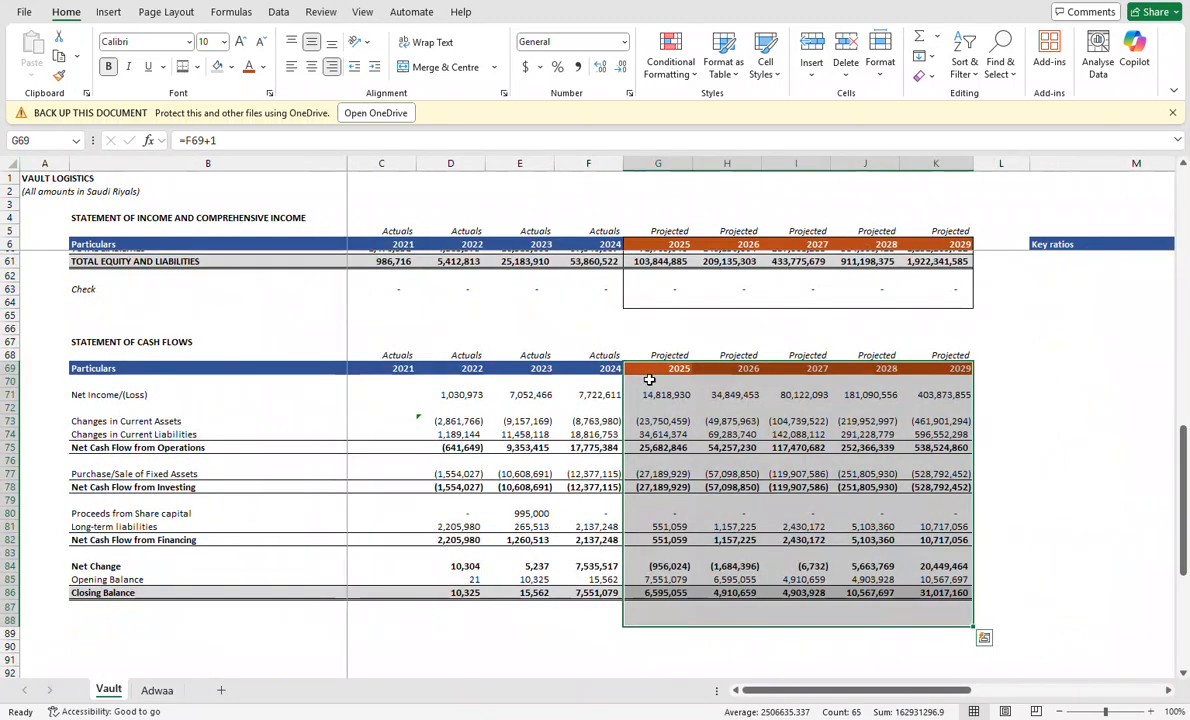
key("ctrl+Left")
key("Down")
key("Down")
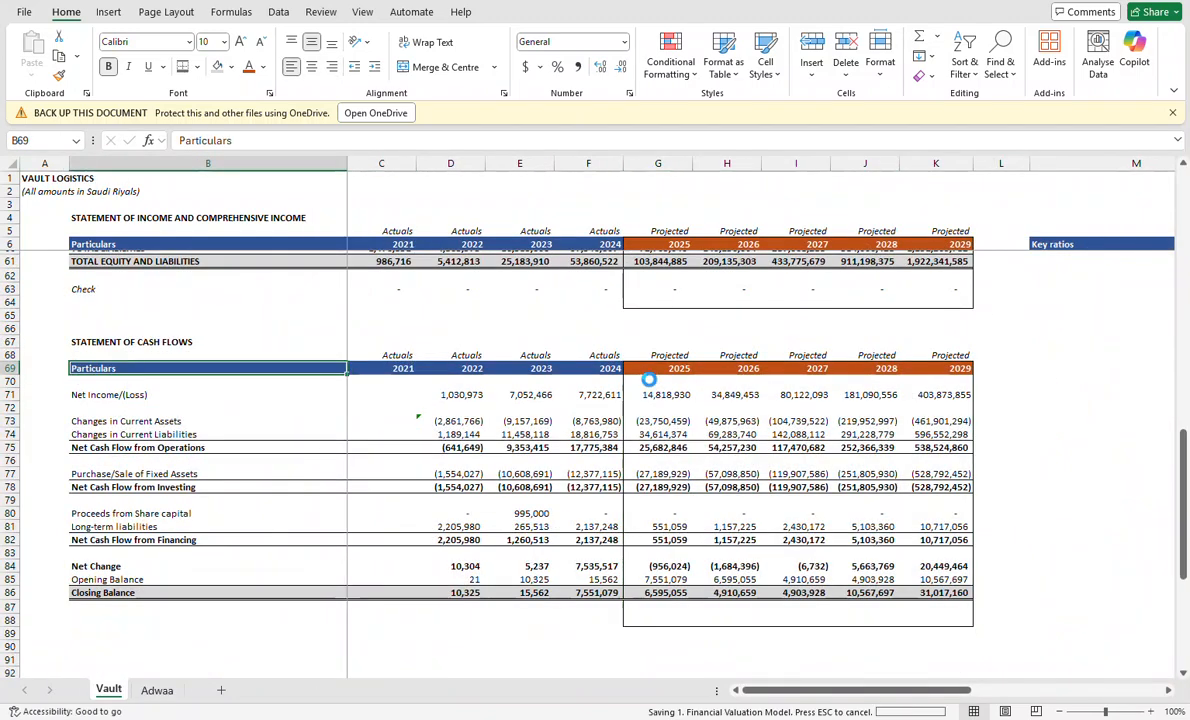
key("Down")
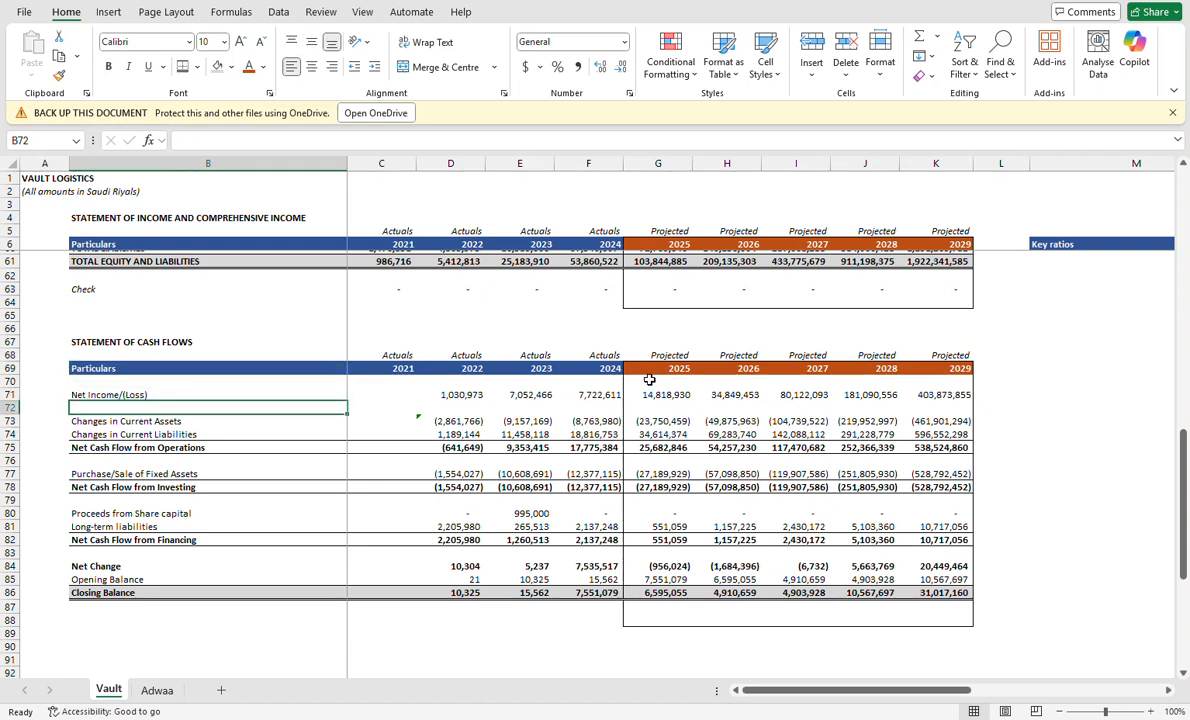
Review the Adwaa income statement, balance sheet check row and full cash flow statement.
key("ctrl+Page_Down")
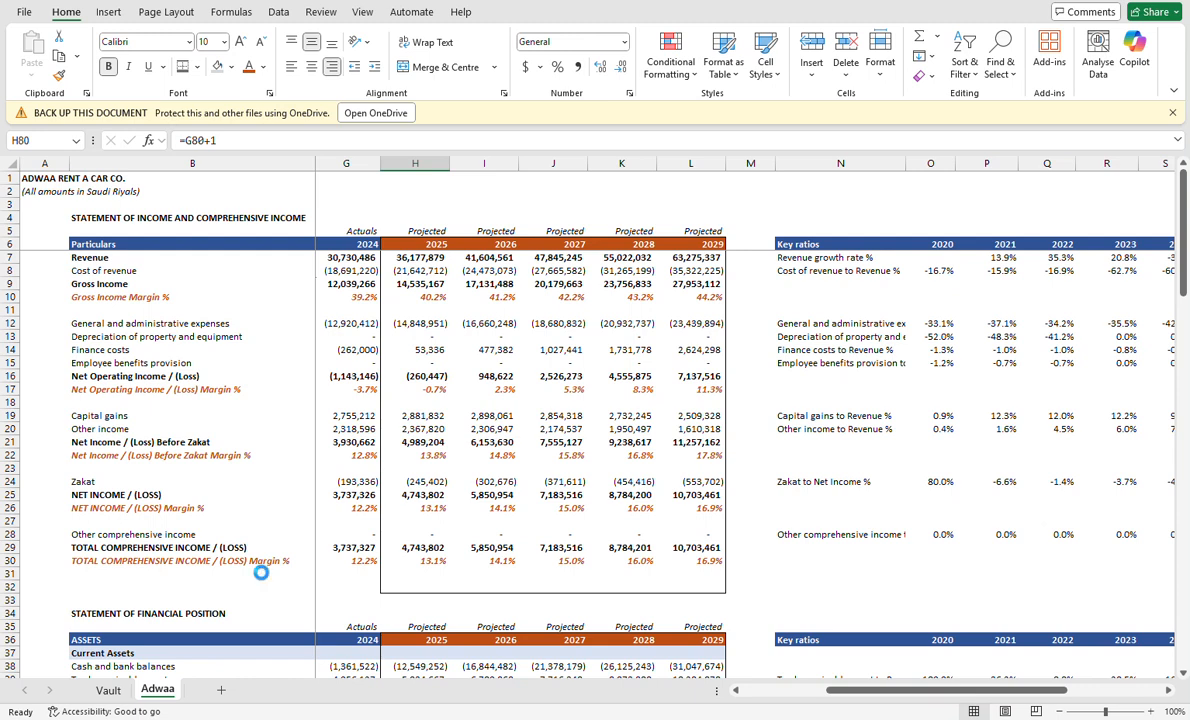
scroll(261, 572, "down", 17)
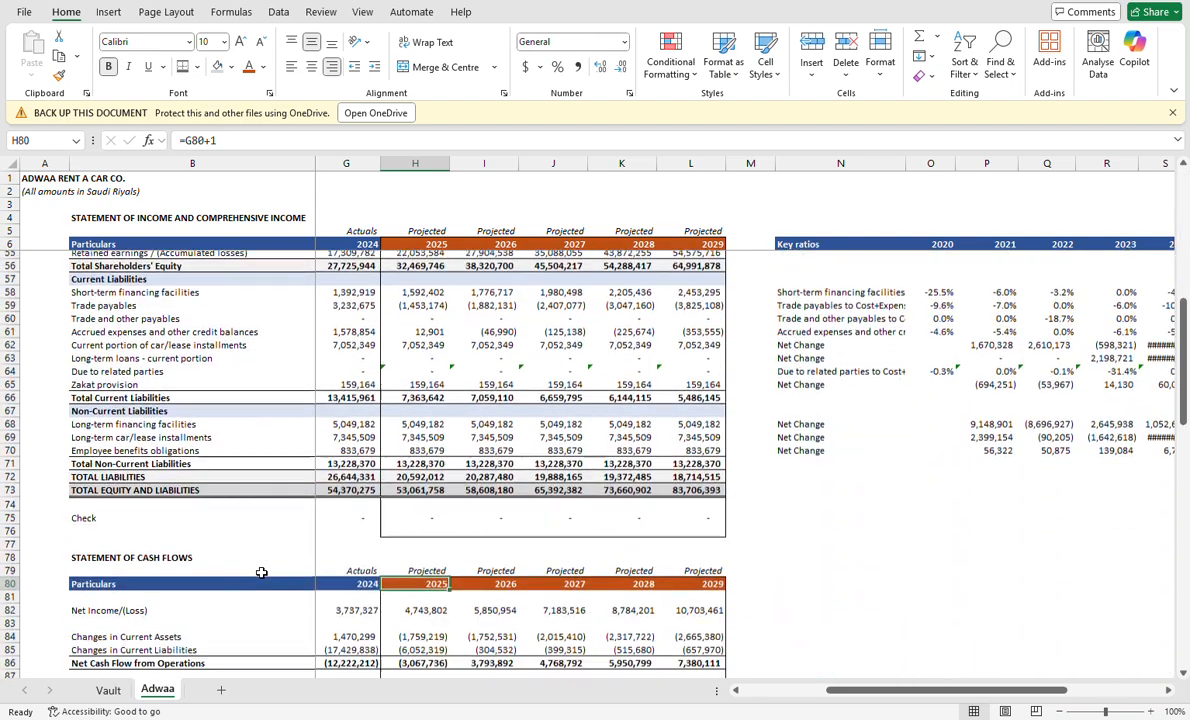
scroll(261, 572, "down", 7)
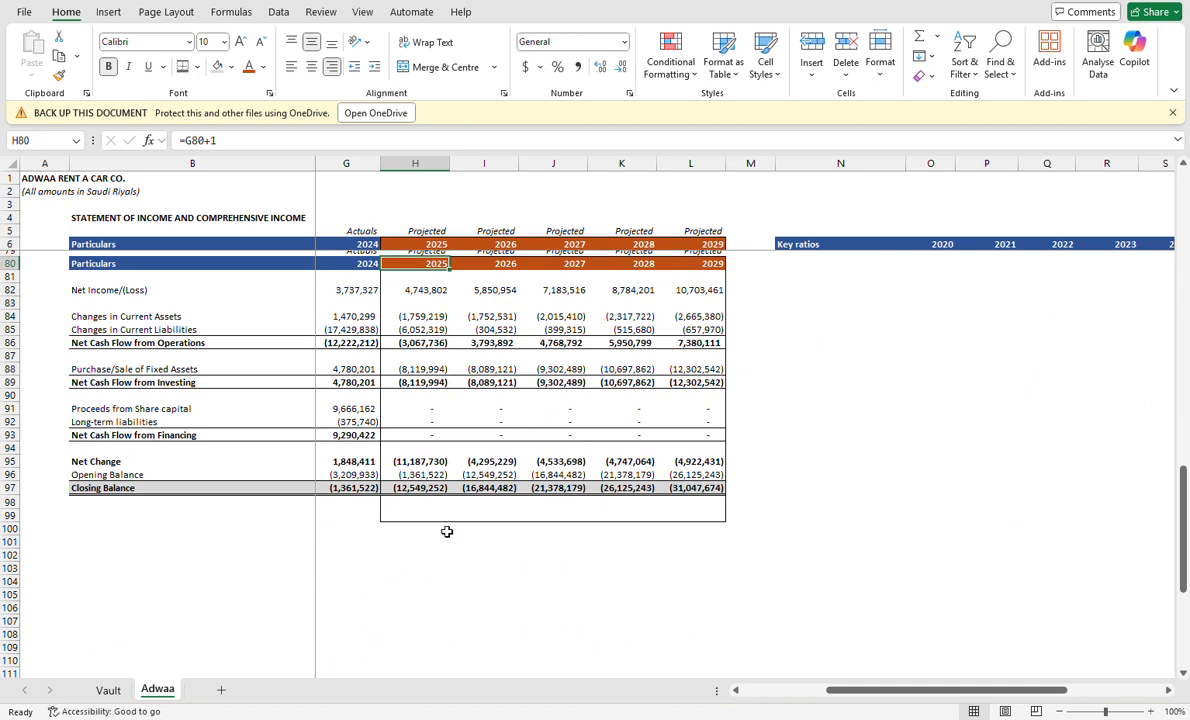
scroll(447, 532, "left", 4)
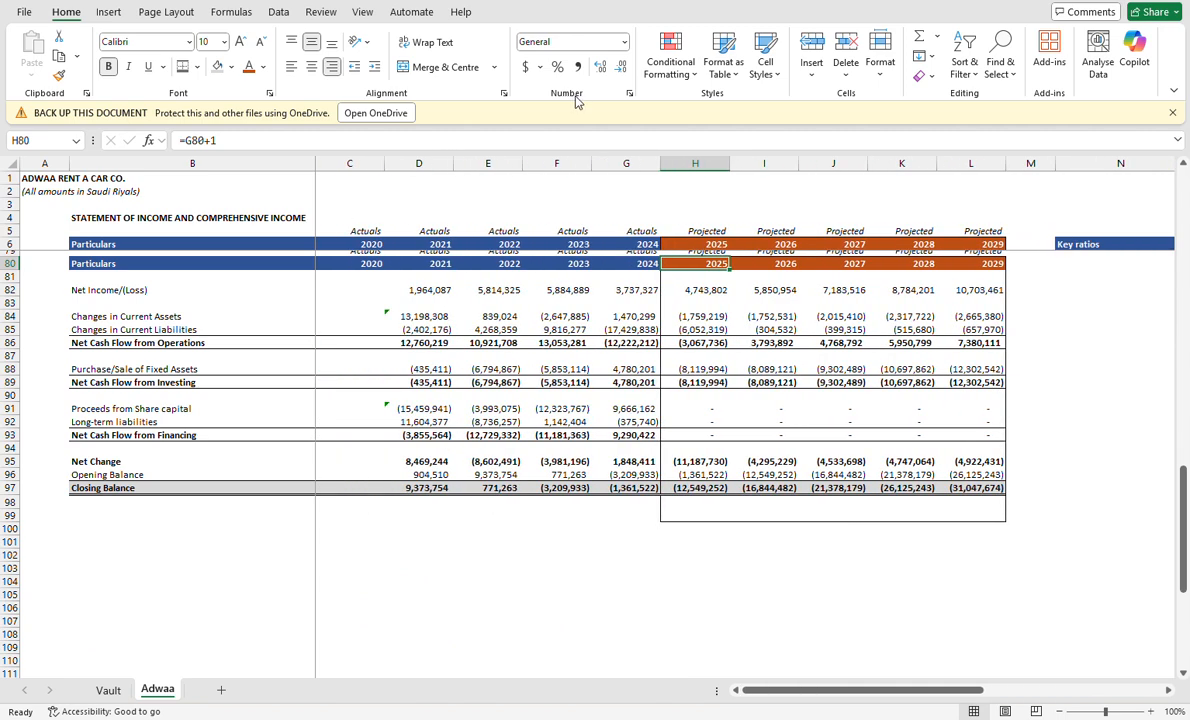